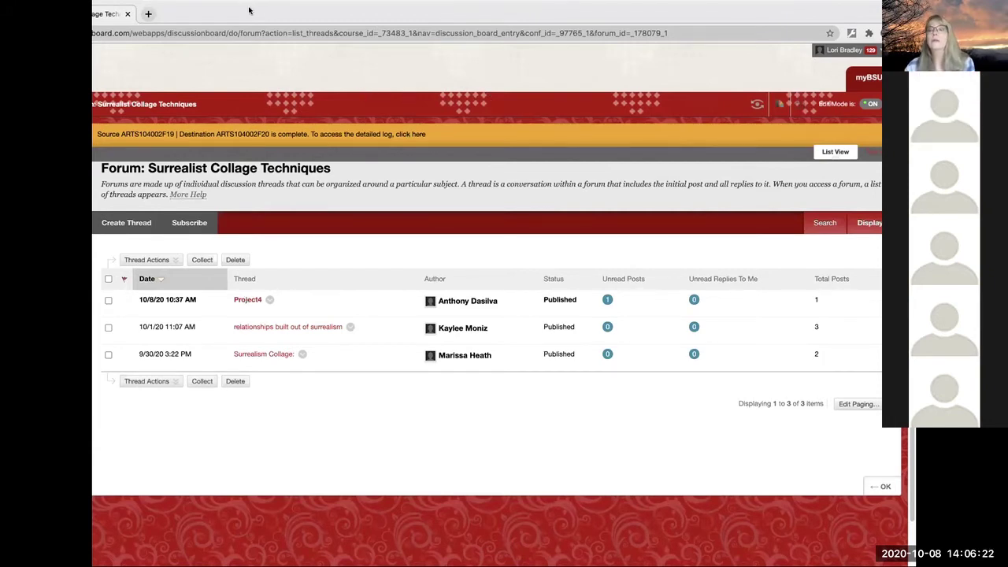
# Open the Project4 thread and view its final.jpg collage attachment in a new tab
pyautogui.click(147, 259)
pyautogui.click(146, 260)
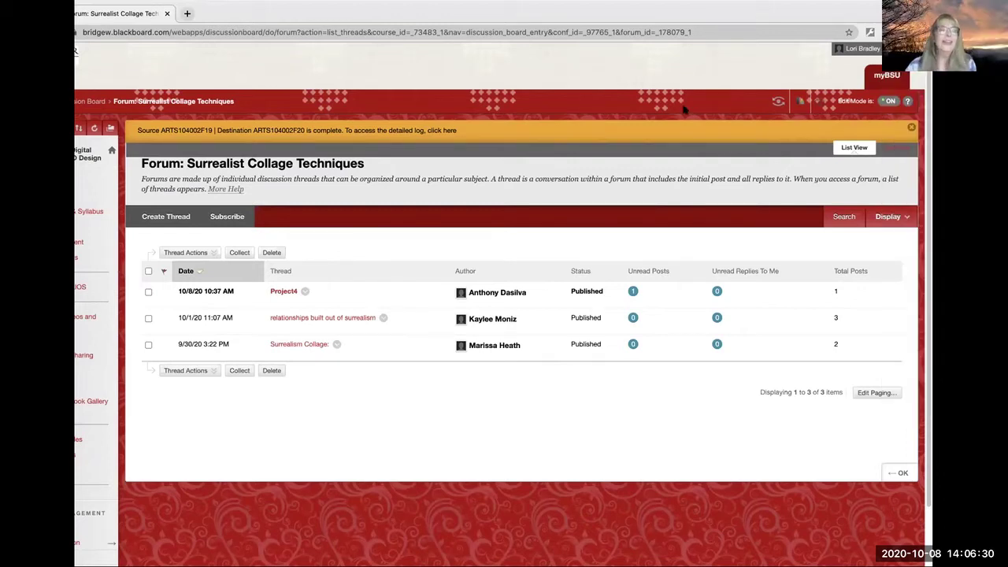
pyautogui.click(282, 293)
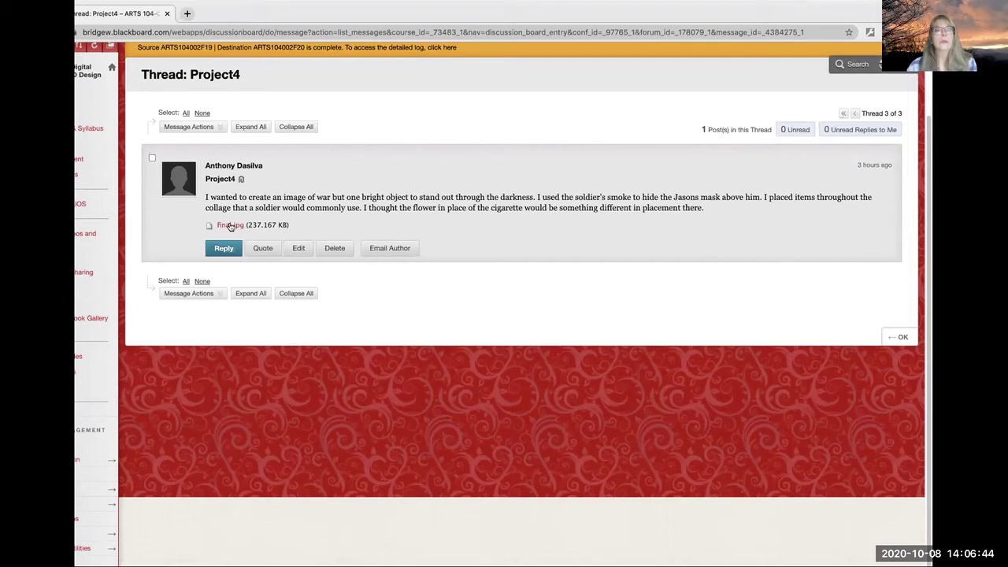
pyautogui.click(230, 226)
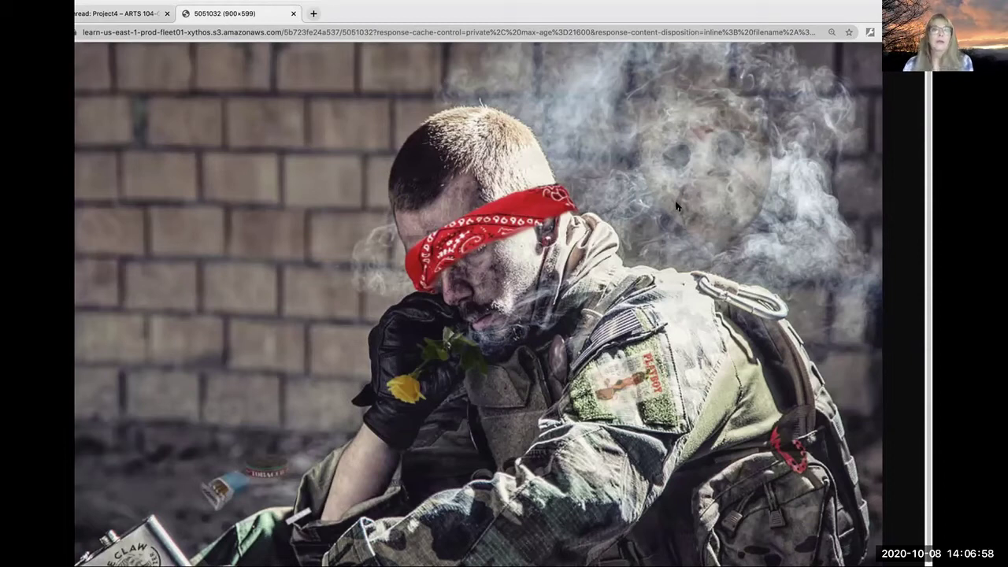
# Maximise the Chrome window to see the blindfolded-soldier collage at full size
pyautogui.doubleClick(789, 8)
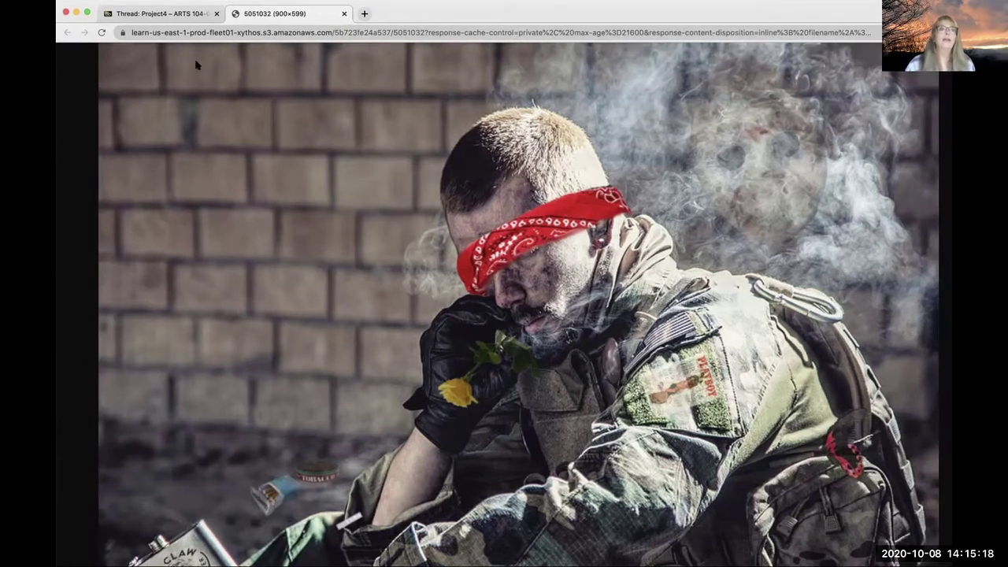
# Open the first post's image in the 'relationships built out of surrealism' thread of Surrealist Collage Techniques
pyautogui.click(160, 16)
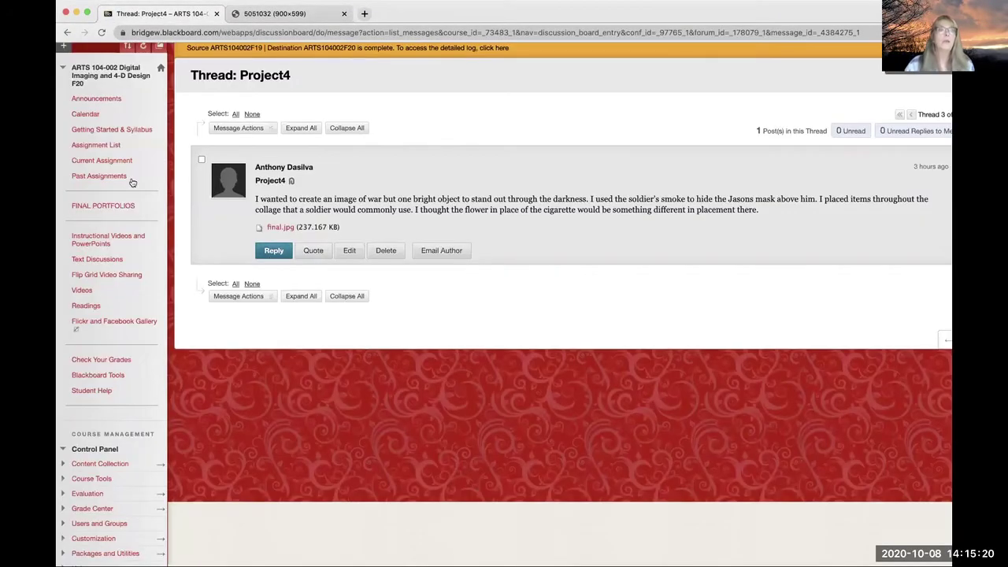
pyautogui.click(97, 260)
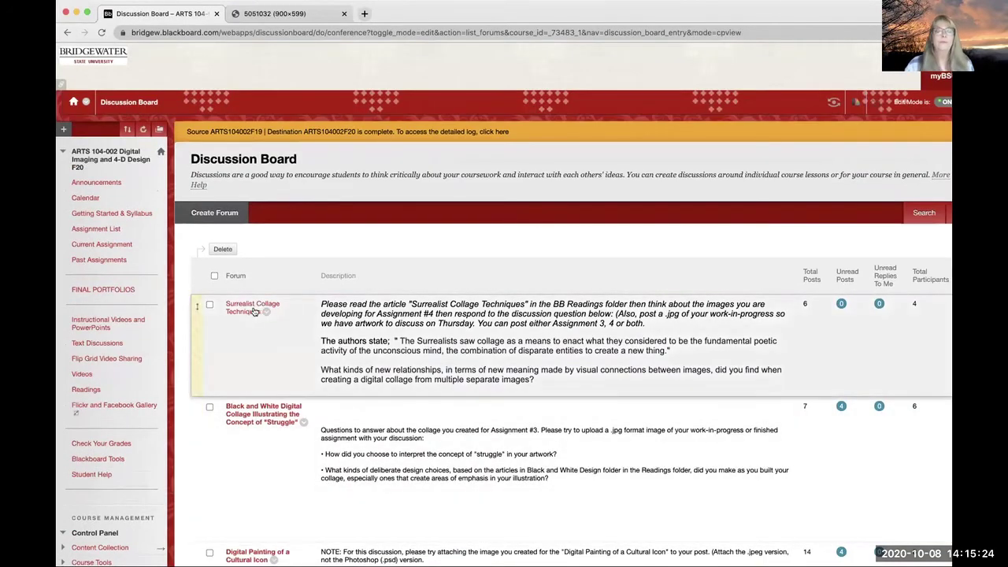
pyautogui.click(253, 307)
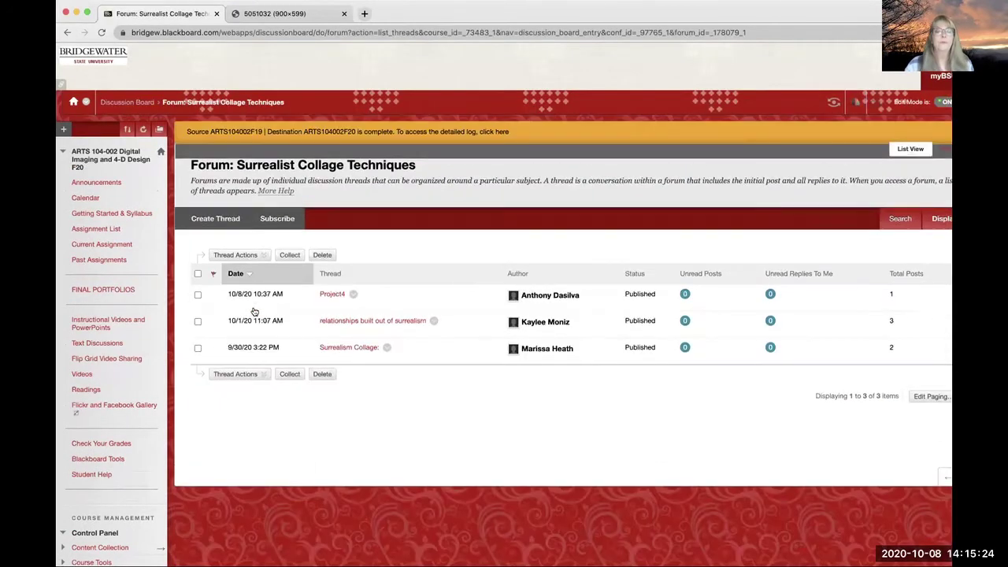
pyautogui.click(337, 323)
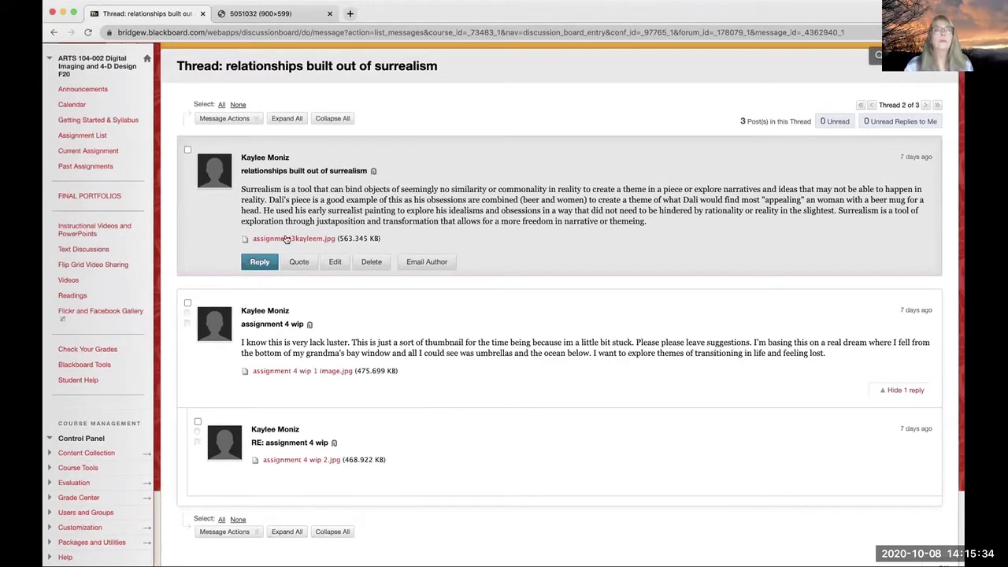
pyautogui.click(286, 239)
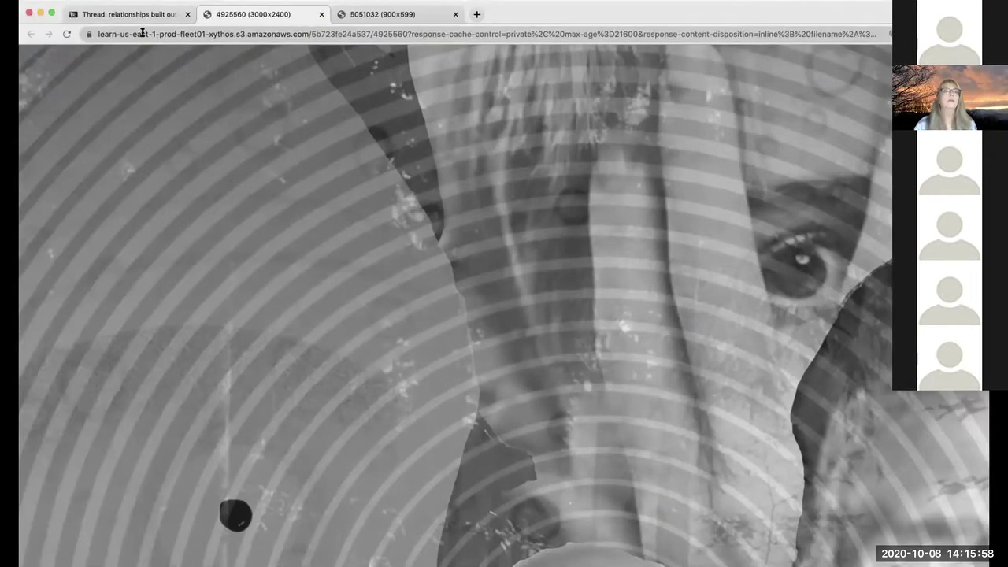
# Switch back to the 'relationships built out of surrealism' thread tab
pyautogui.click(135, 13)
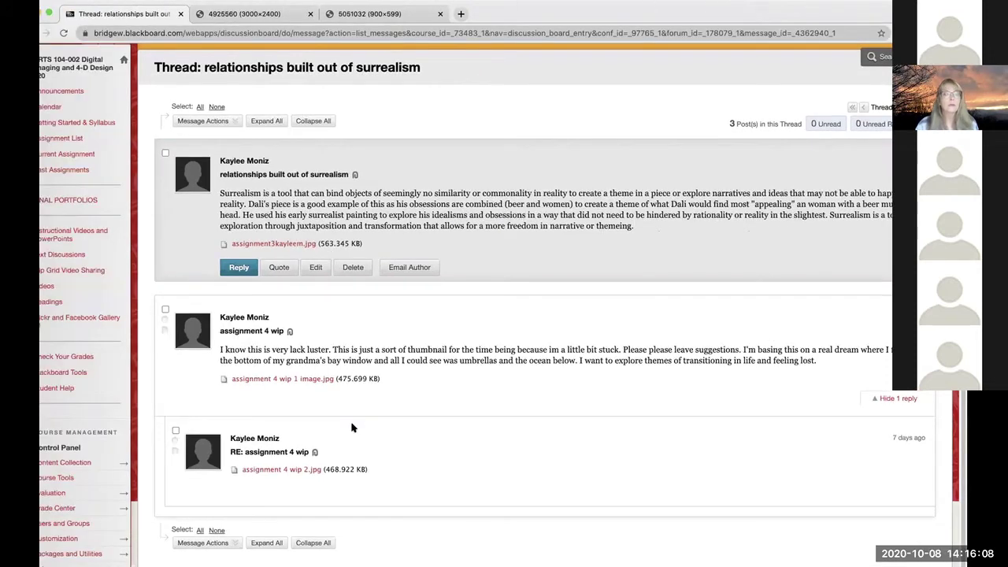
pyautogui.moveTo(252, 491)
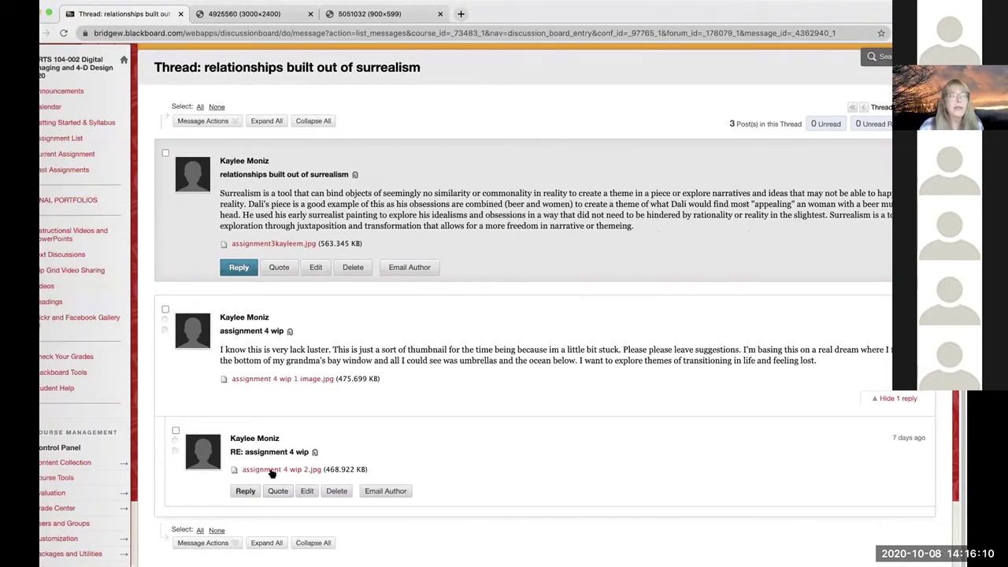
# Open 'assignment 4 wip 2.jpg' and zoom out two steps to see the whole collage
pyautogui.click(272, 470)
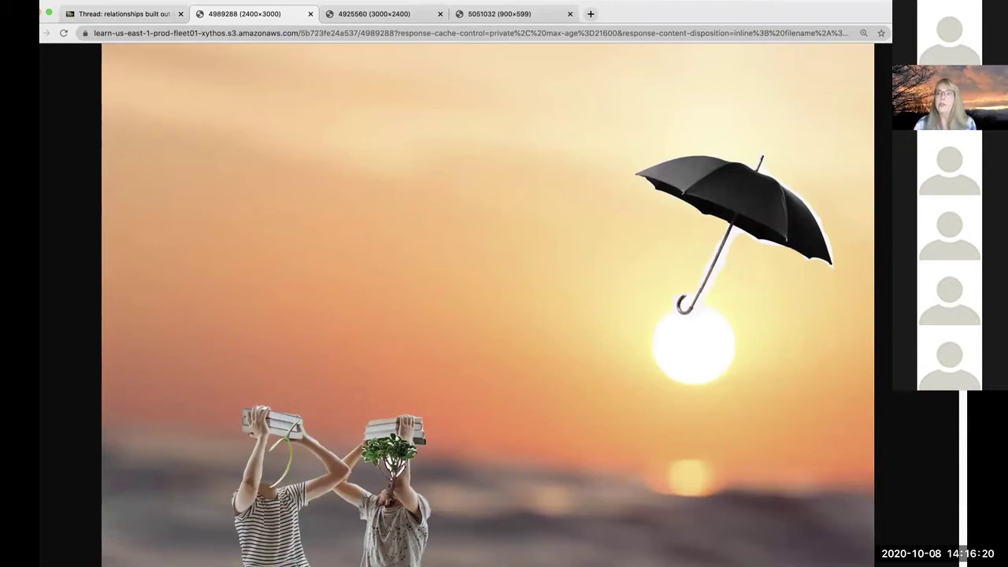
pyautogui.scroll(-5, 488, 308)
pyautogui.scroll(10, 864, 462)
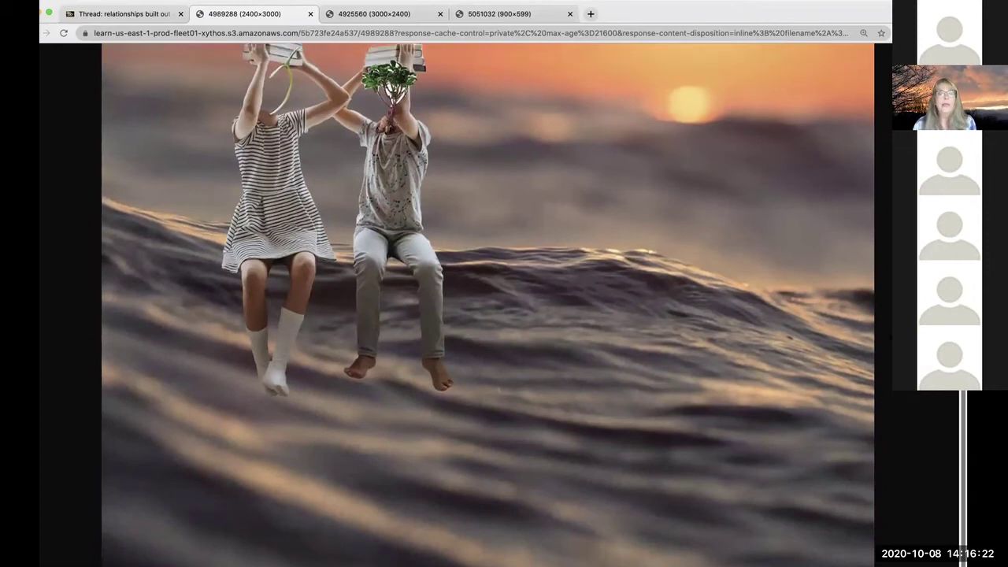
pyautogui.scroll(-10, 864, 462)
pyautogui.scroll(10, 864, 462)
pyautogui.scroll(2, 489, 307)
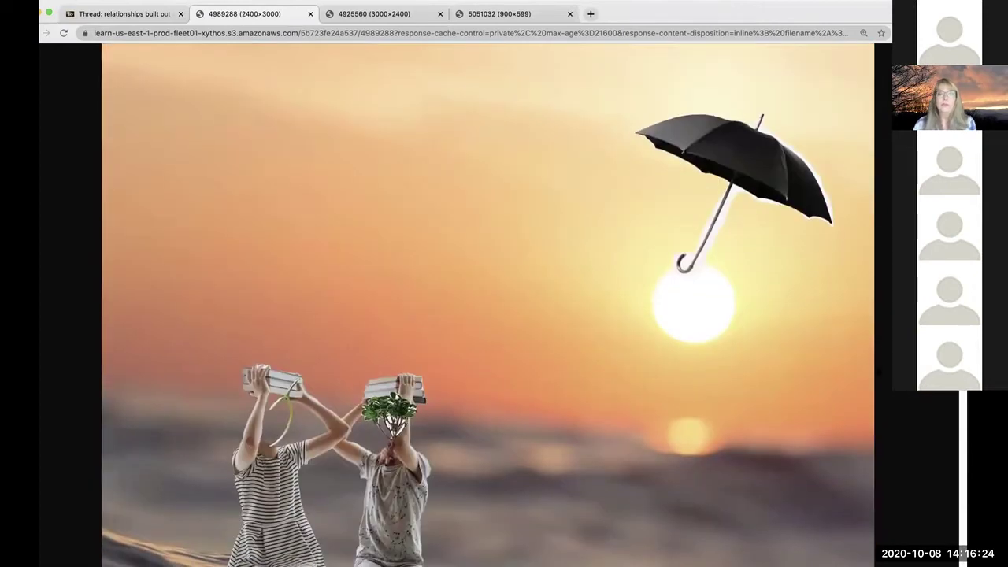
pyautogui.press('super+minus')
pyautogui.press('super+minus')
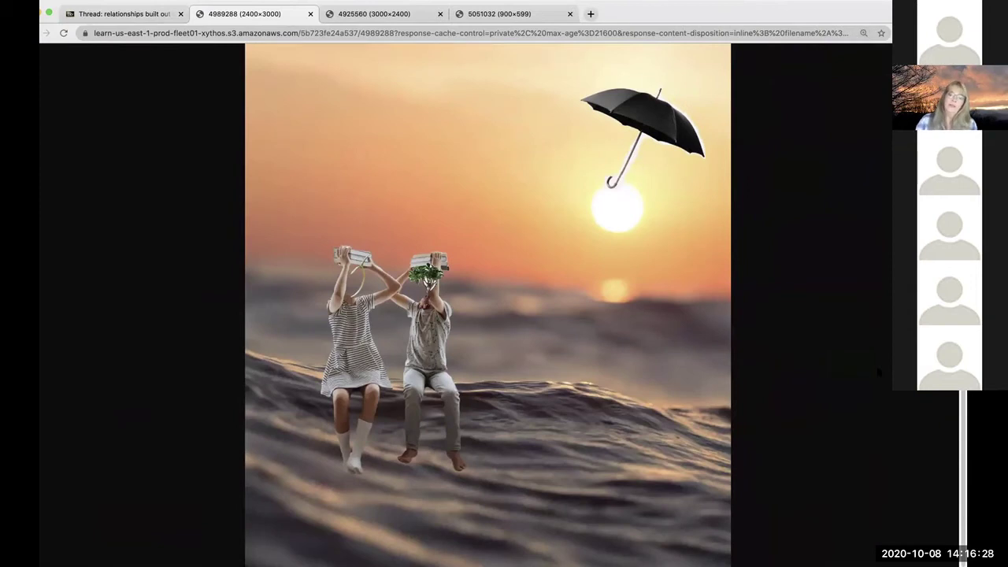
pyautogui.press('super+minus')
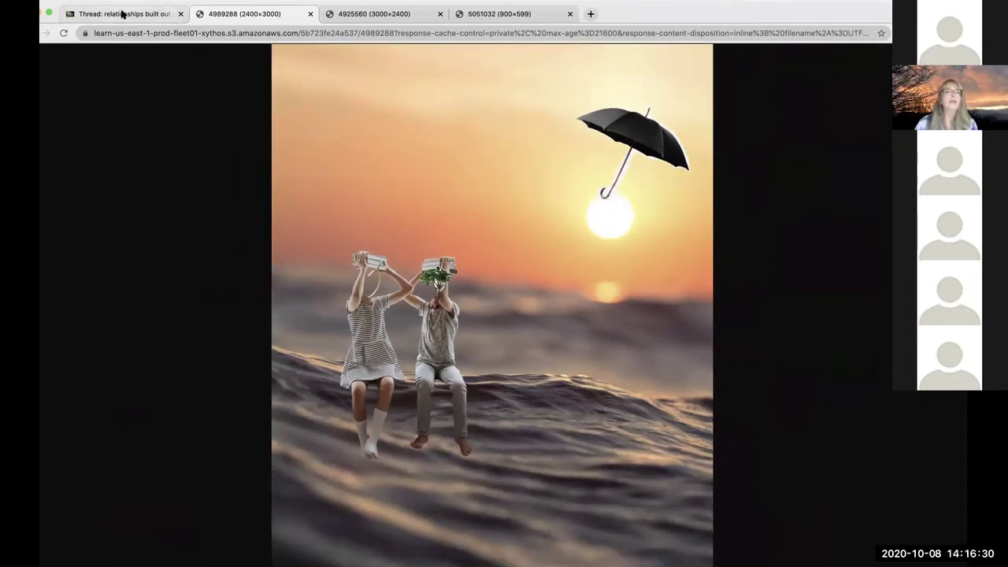
# Open 'assignment 4 wip 1 image.jpg' from the thread, then return to the thread tab
pyautogui.click(123, 14)
pyautogui.click(267, 380)
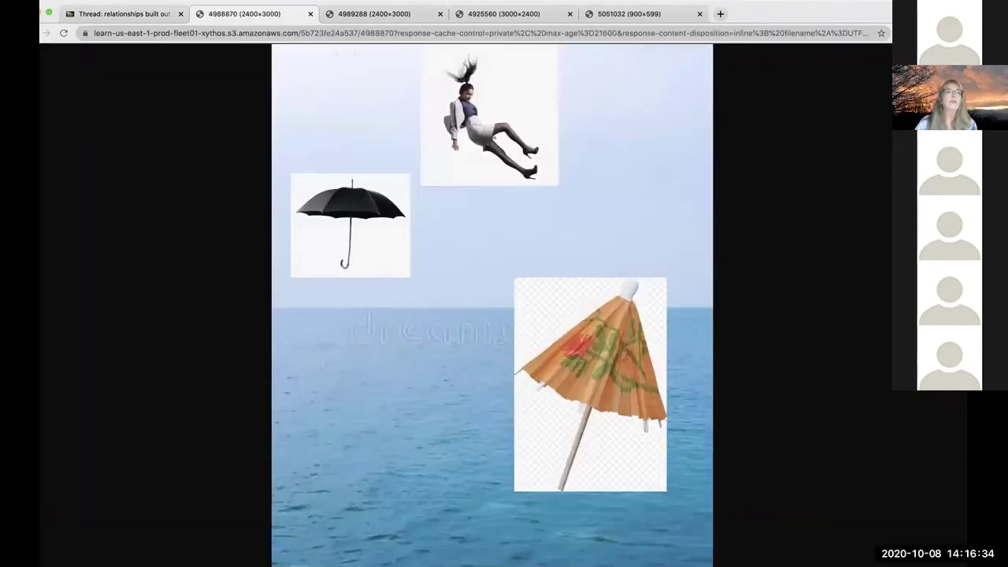
pyautogui.click(146, 18)
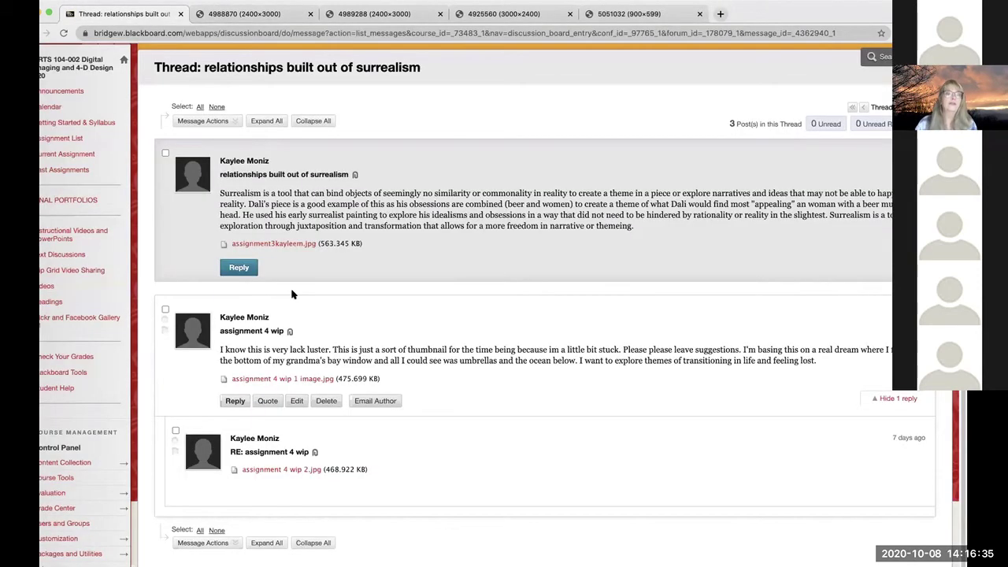
# Reopen 'assignment 4 wip 2.jpg' to review it, then return to the thread tab
pyautogui.click(281, 470)
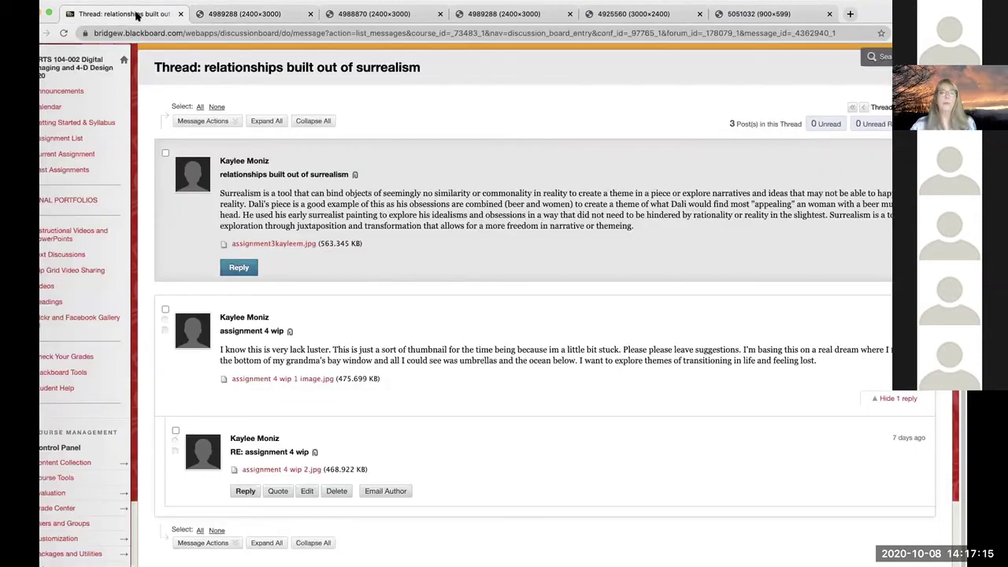
pyautogui.click(137, 15)
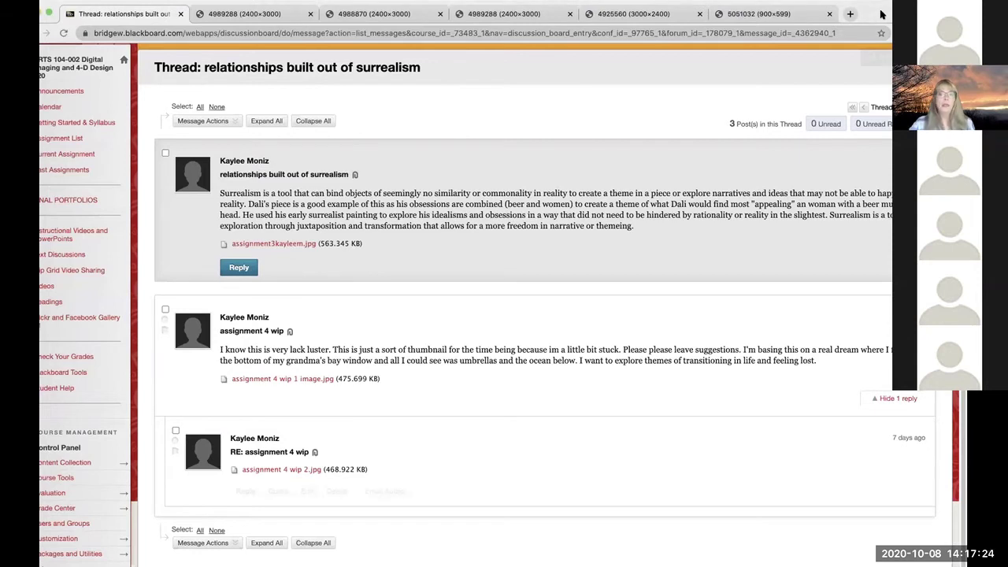
# Through Text Discussions, open the Surrealist Collage Techniques forum's 'Surrealism Collage:' thread
pyautogui.moveTo(419, 272)
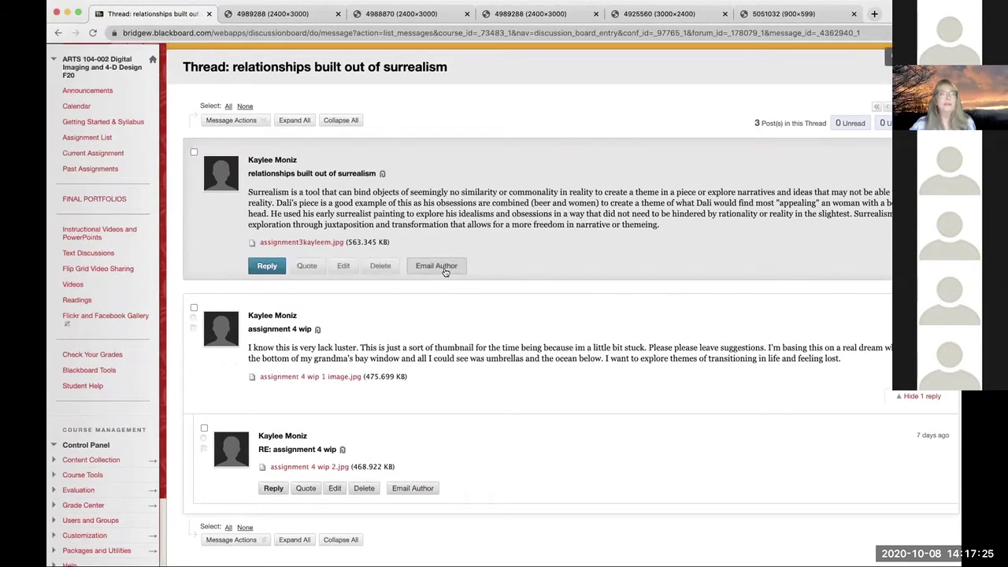
pyautogui.click(87, 267)
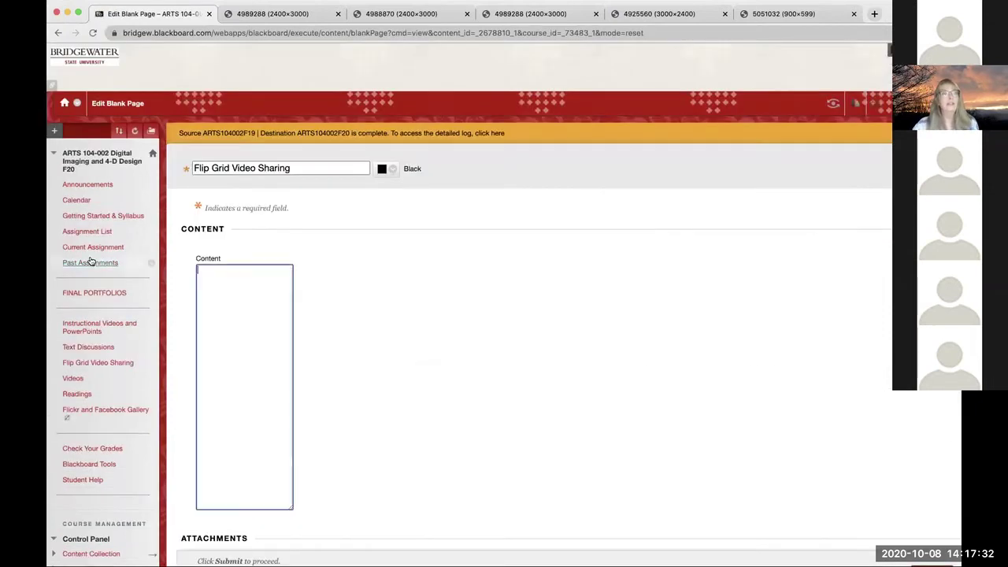
pyautogui.click(99, 348)
pyautogui.click(233, 317)
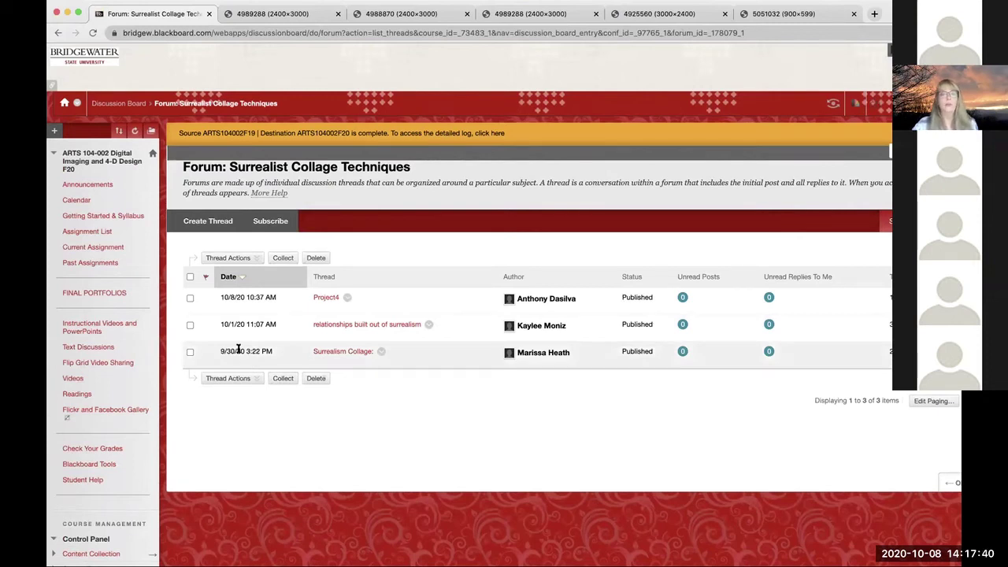
pyautogui.click(333, 355)
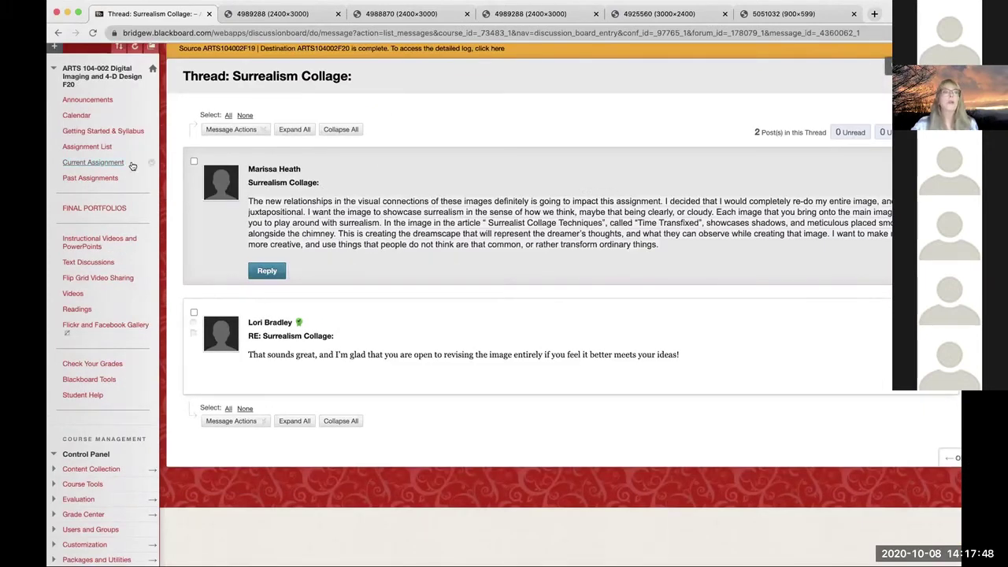
# Go back to the forums list, then switch to the group's File Exchange tab
pyautogui.click(91, 263)
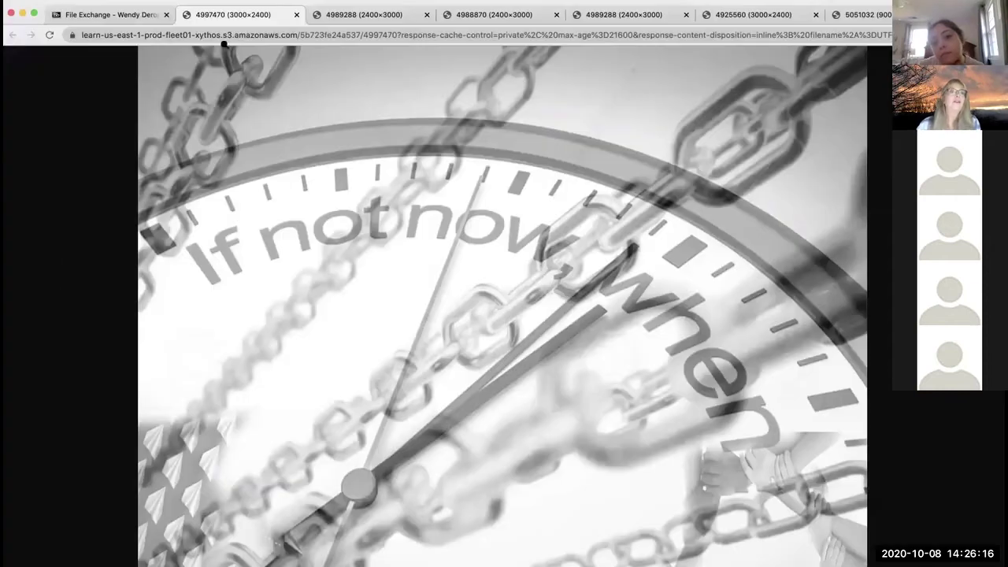
pyautogui.click(102, 22)
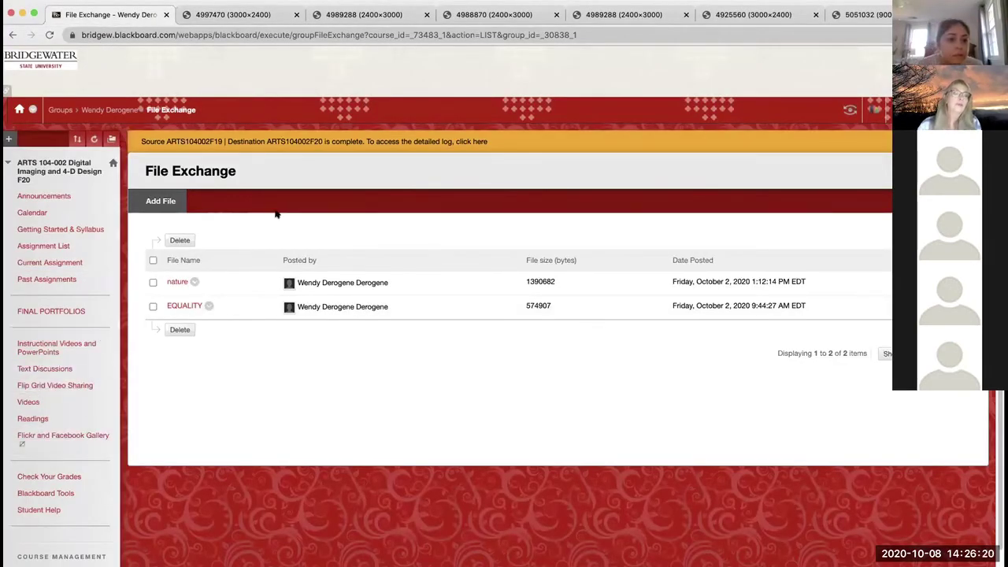
# Open FINAL PORTFOLIOS from the course menu
pyautogui.click(43, 311)
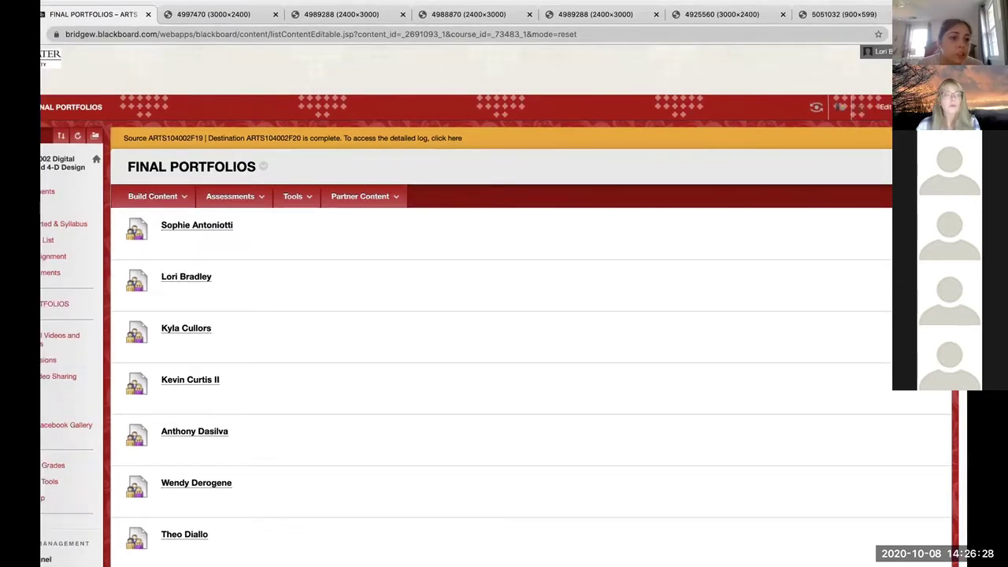
# Open a student's group File Exchange, view 'Assignment 2: Cultural Icon', then open 'Assignment 4'
pyautogui.scroll(-5, 528, 315)
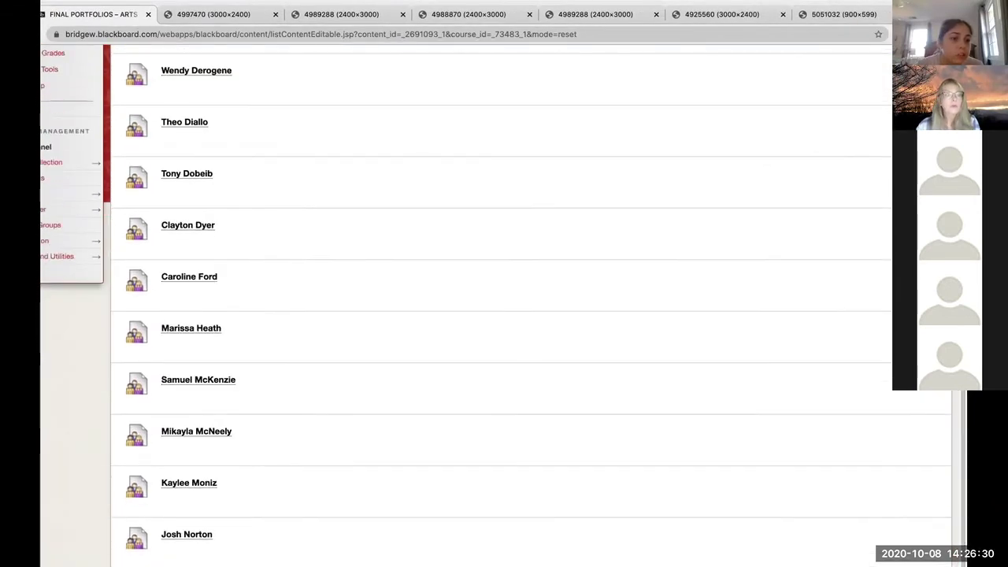
pyautogui.click(193, 483)
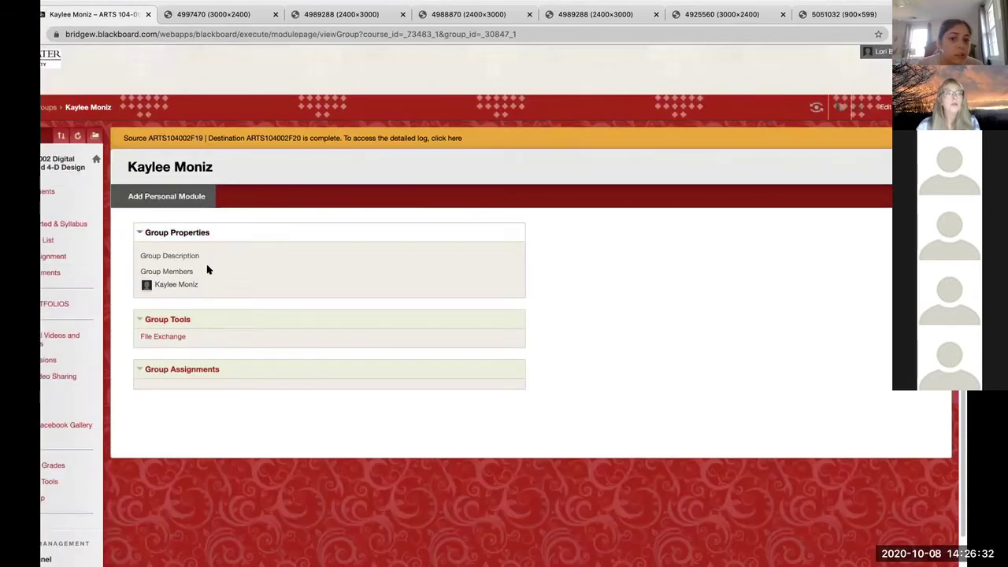
pyautogui.click(168, 337)
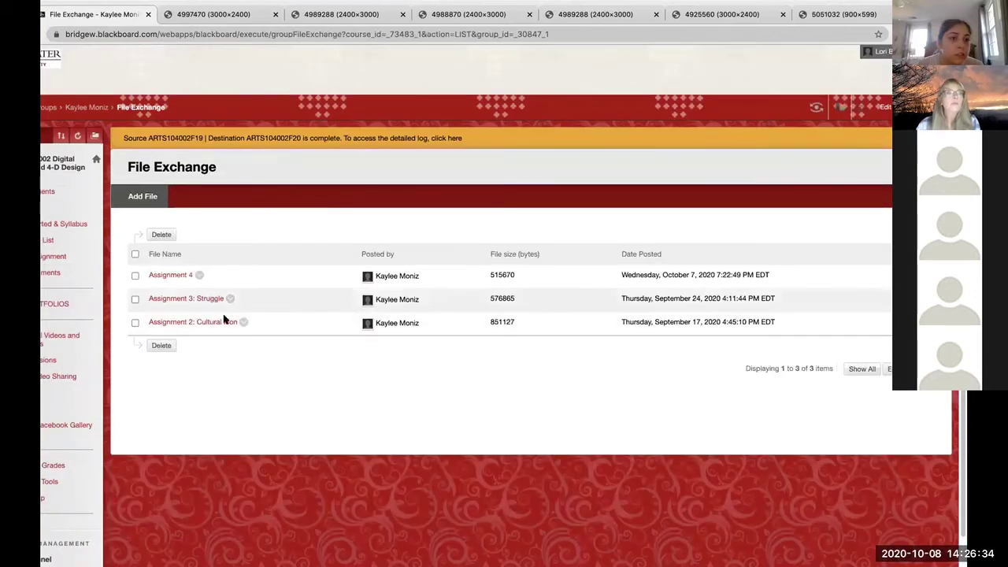
pyautogui.click(209, 322)
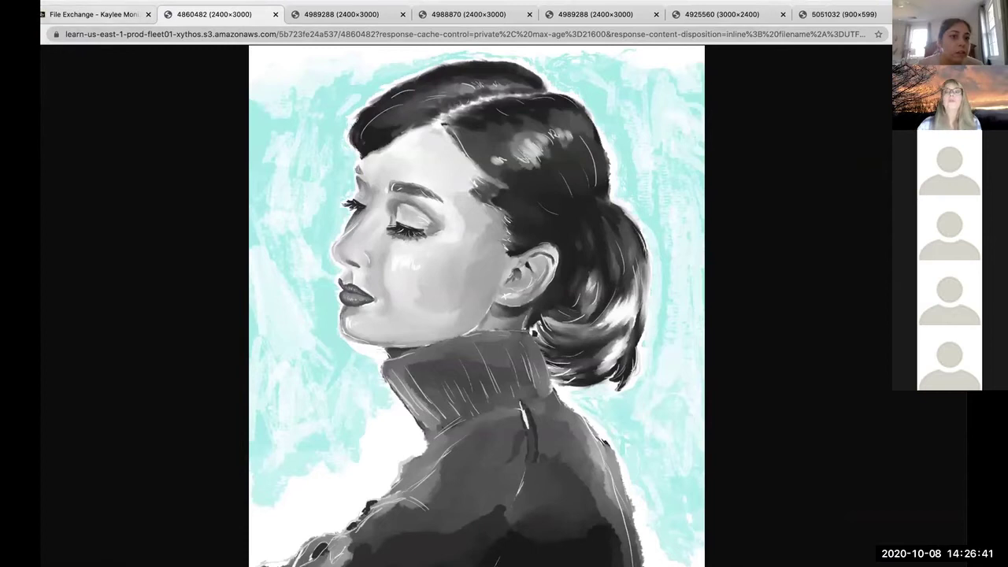
pyautogui.click(93, 14)
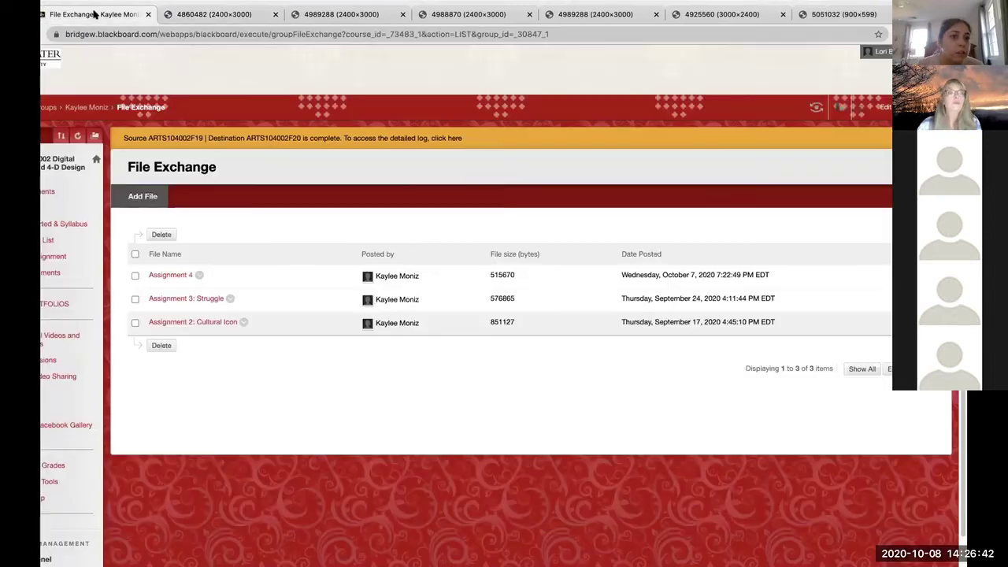
pyautogui.click(181, 276)
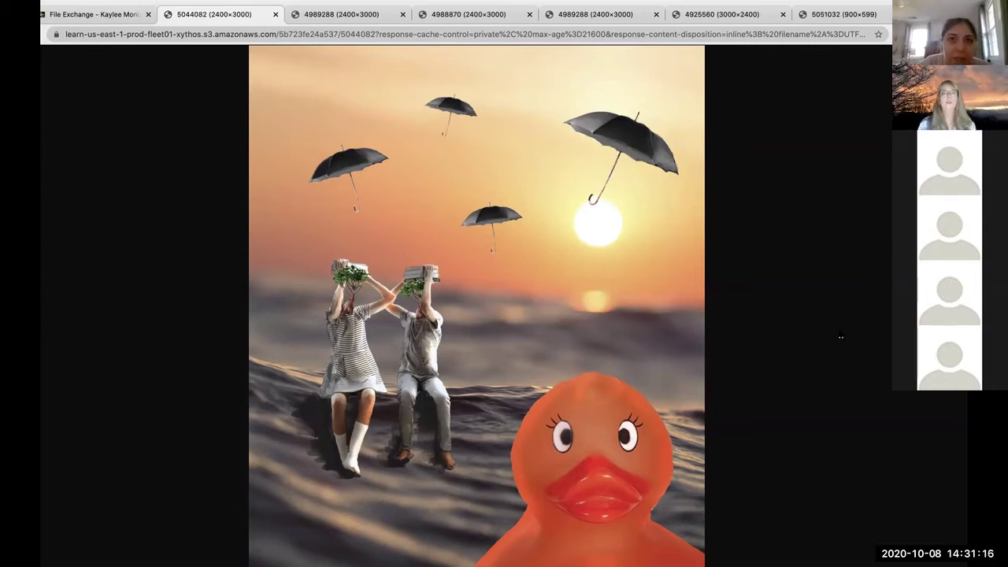
pyautogui.press('super+equal')
pyautogui.press('super+equal')
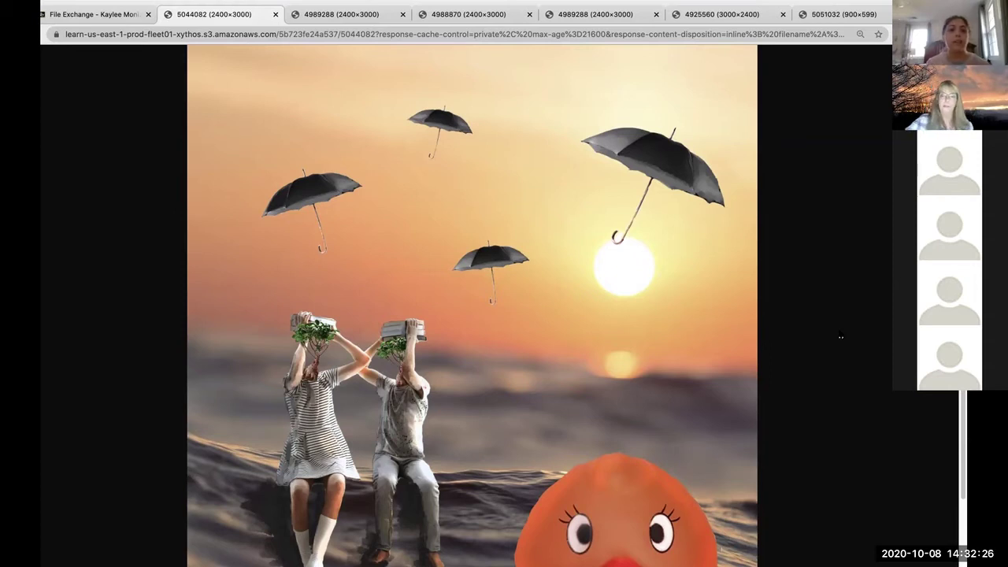
pyautogui.hotkey('ctrl', '-')
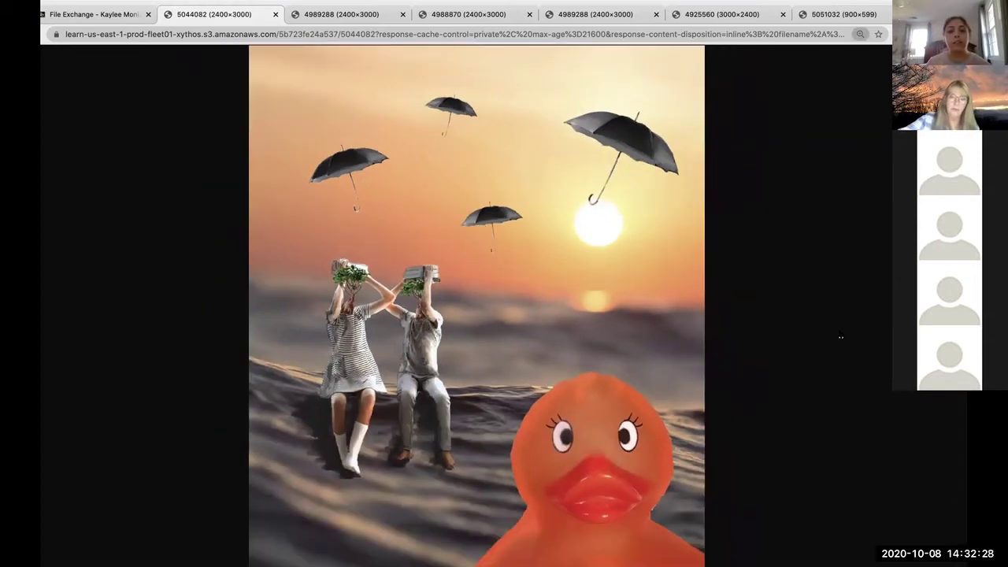
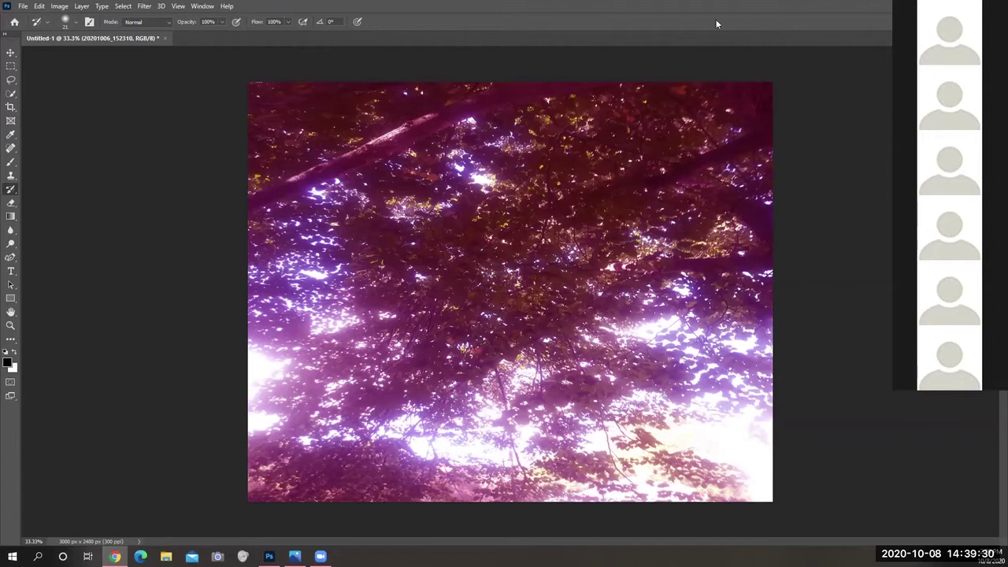
# Browse the Select menu, then bring up Image > Adjustments with Color Balance highlighted
pyautogui.click(123, 7)
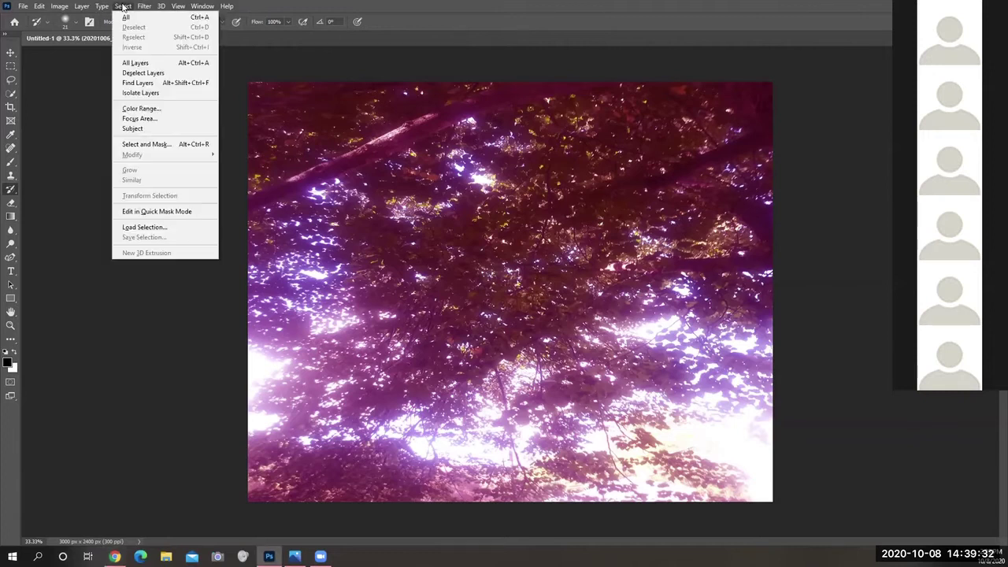
pyautogui.moveTo(83, 8)
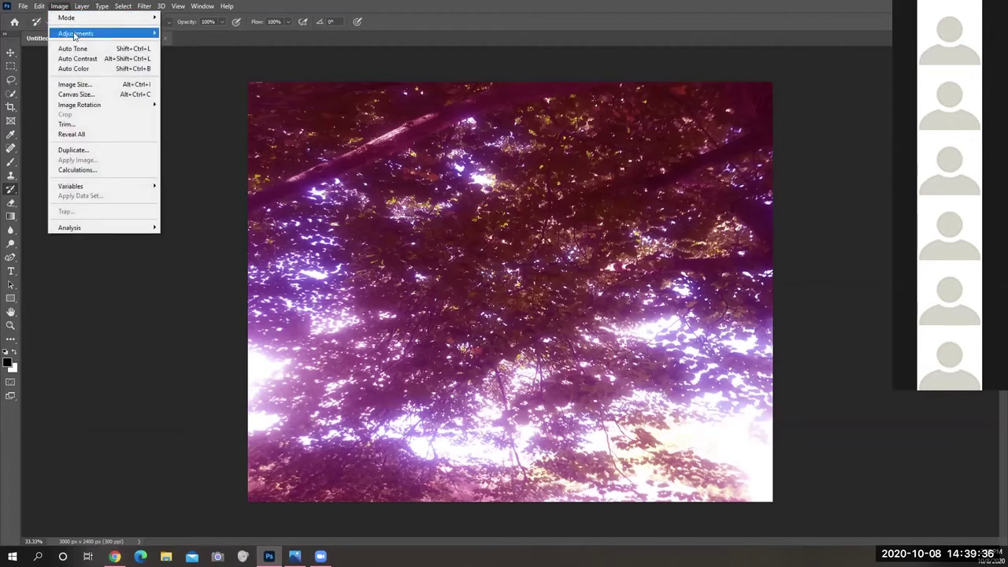
pyautogui.moveTo(79, 33)
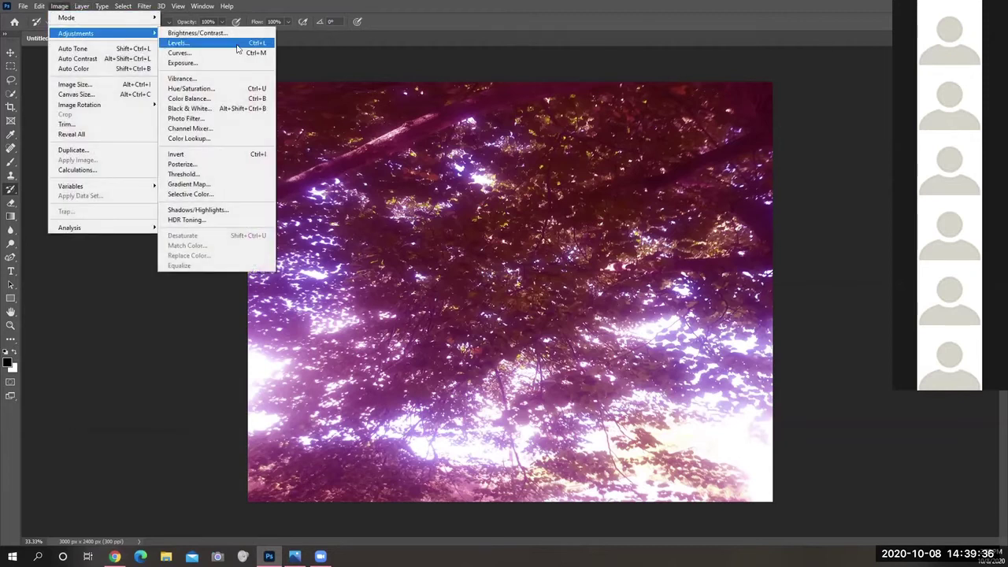
# Open Color Balance on the purple-tinted tree photo and close it without changes
pyautogui.click(252, 101)
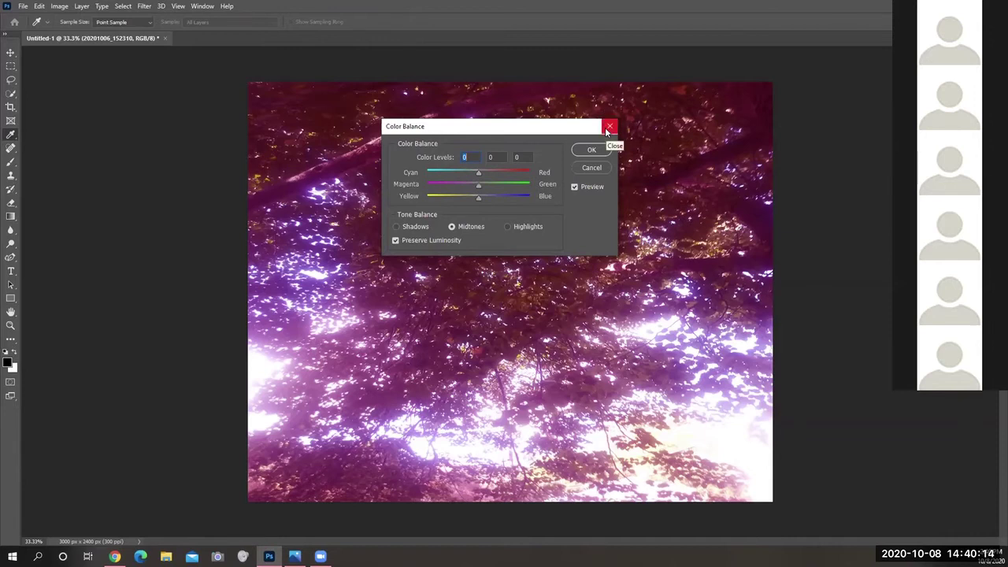
pyautogui.click(608, 128)
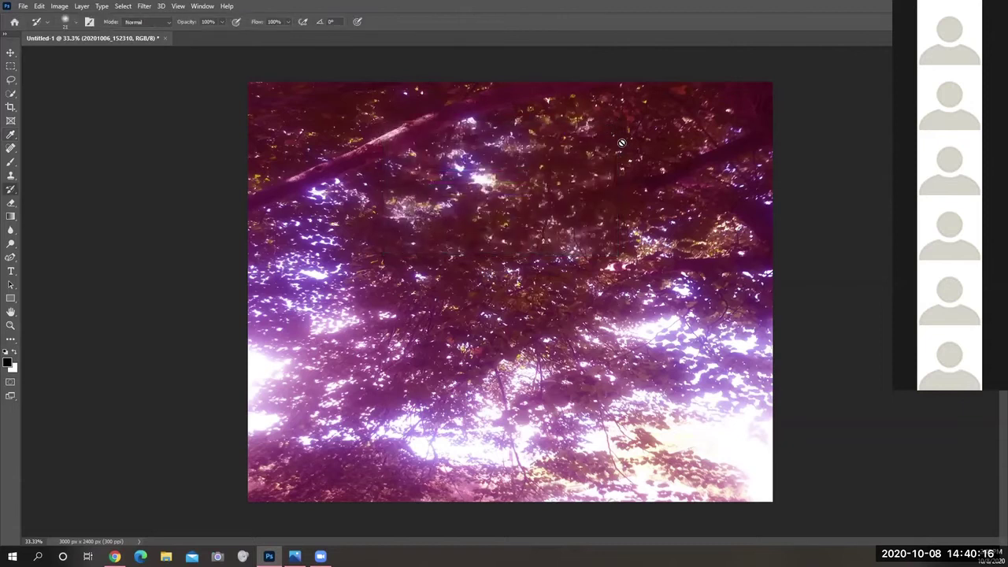
# Choose the Rectangular Marquee tool, then bring Chrome's Blackboard File Exchange page forward
pyautogui.click(12, 69)
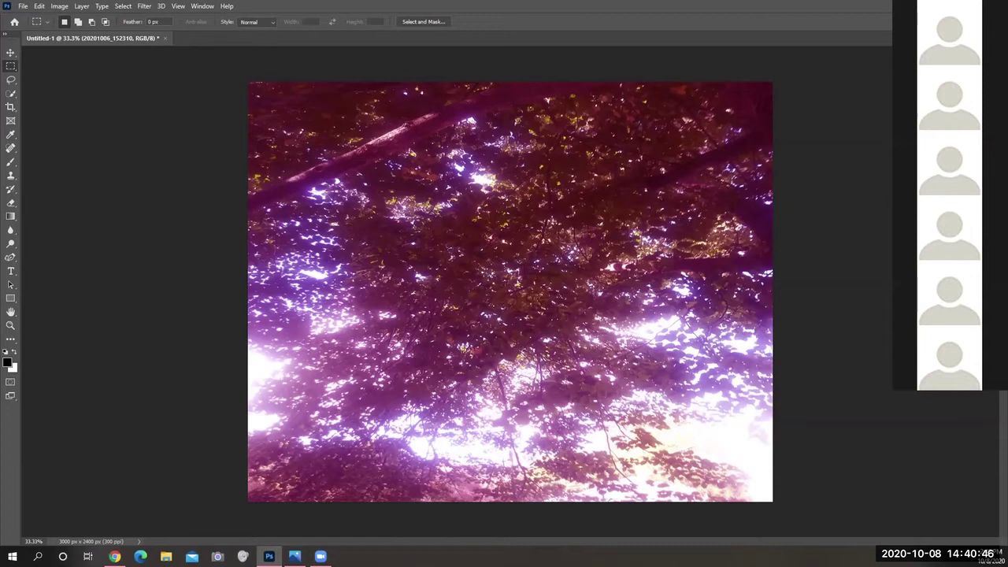
pyautogui.click(115, 557)
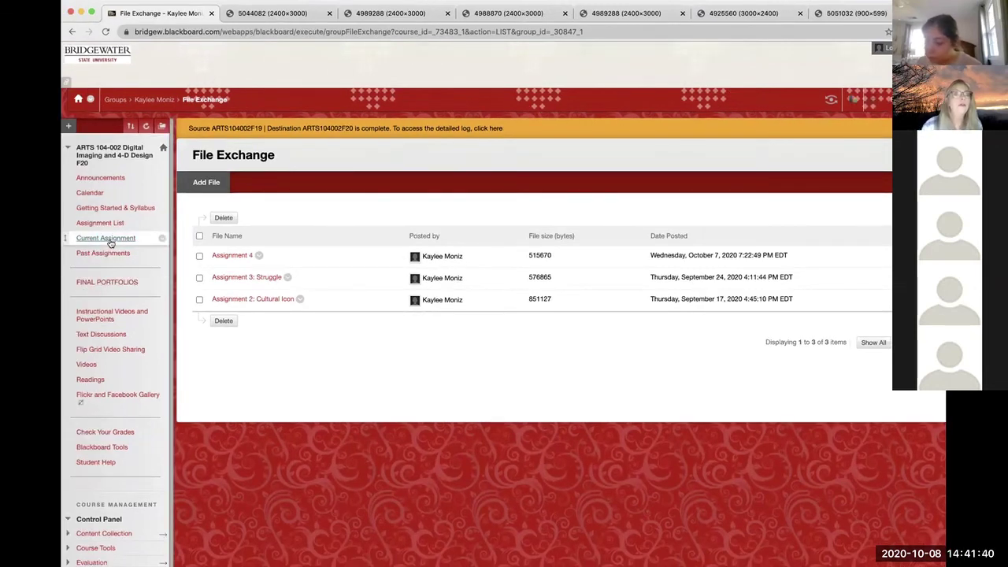
# Visit the Current Assignment page, then open Past Assignments in the course menu
pyautogui.click(107, 239)
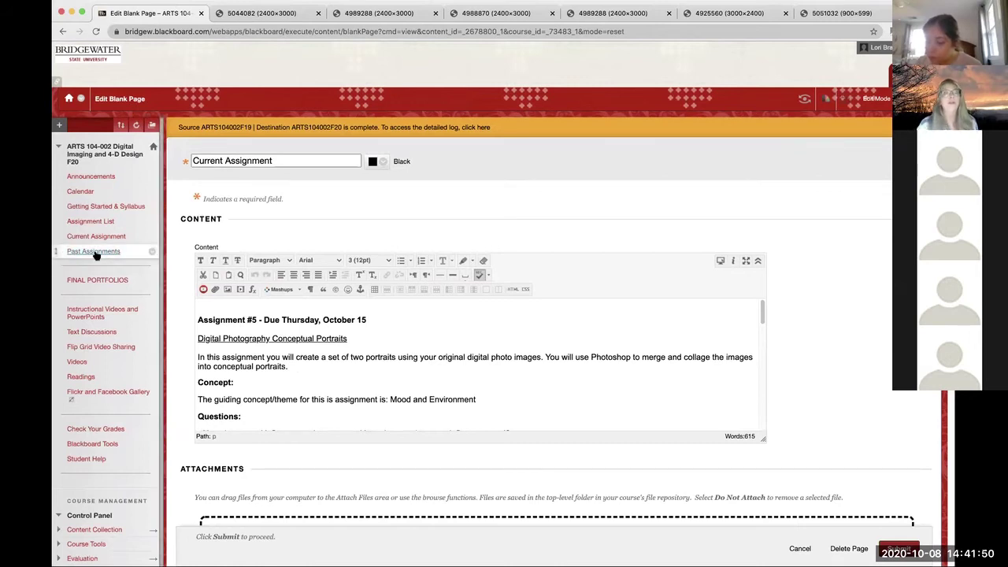
pyautogui.click(94, 251)
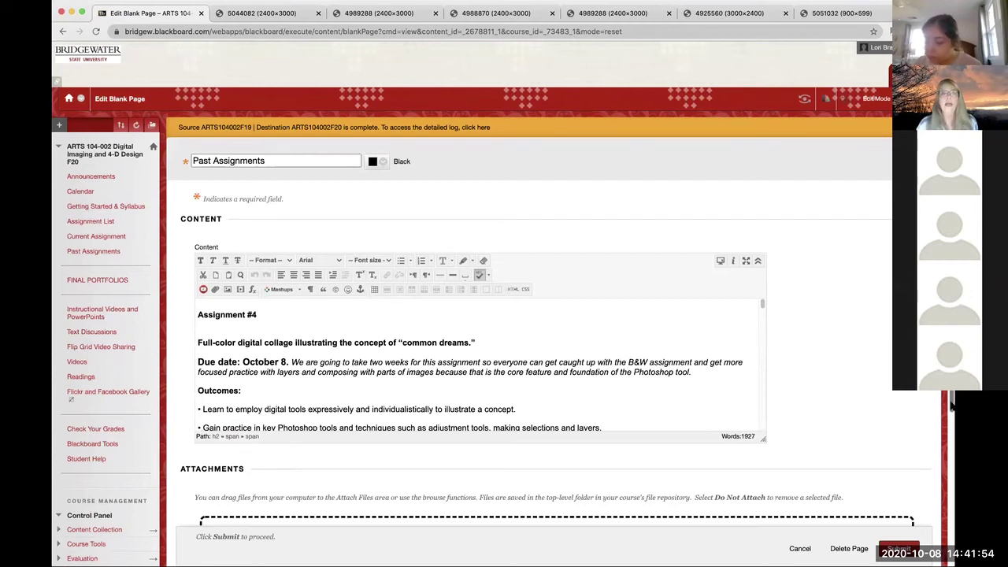
# Scroll through the Past Assignments editor and return to the Current Assignment page
pyautogui.scroll(-2, 951, 403)
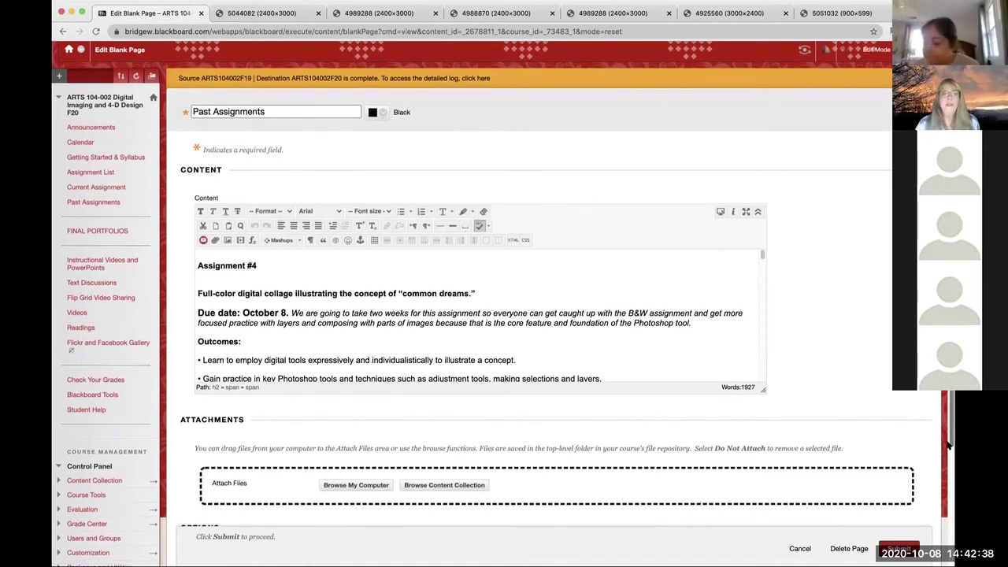
pyautogui.scroll(1, 945, 429)
pyautogui.scroll(2, 945, 430)
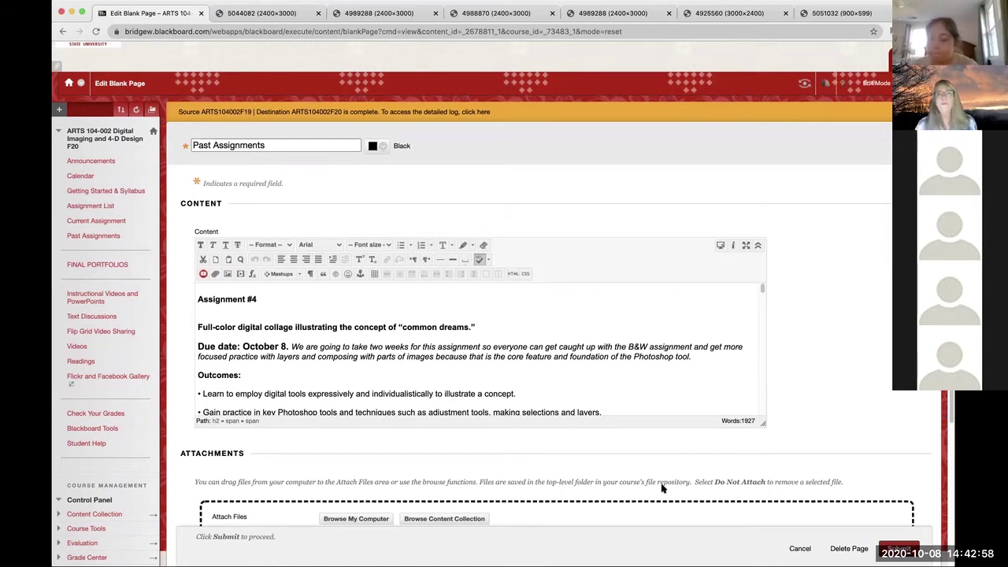
pyautogui.scroll(1, 951, 417)
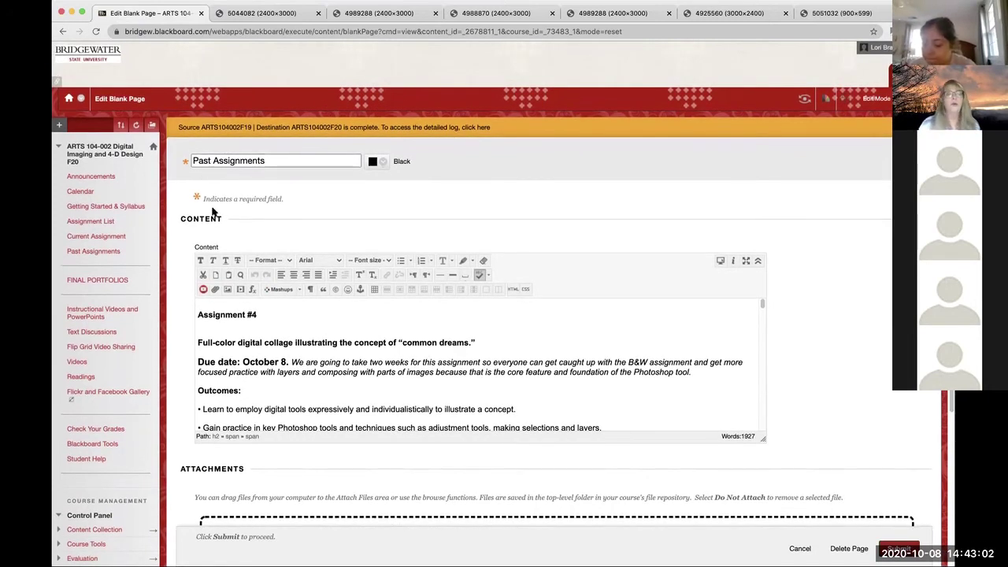
pyautogui.click(122, 237)
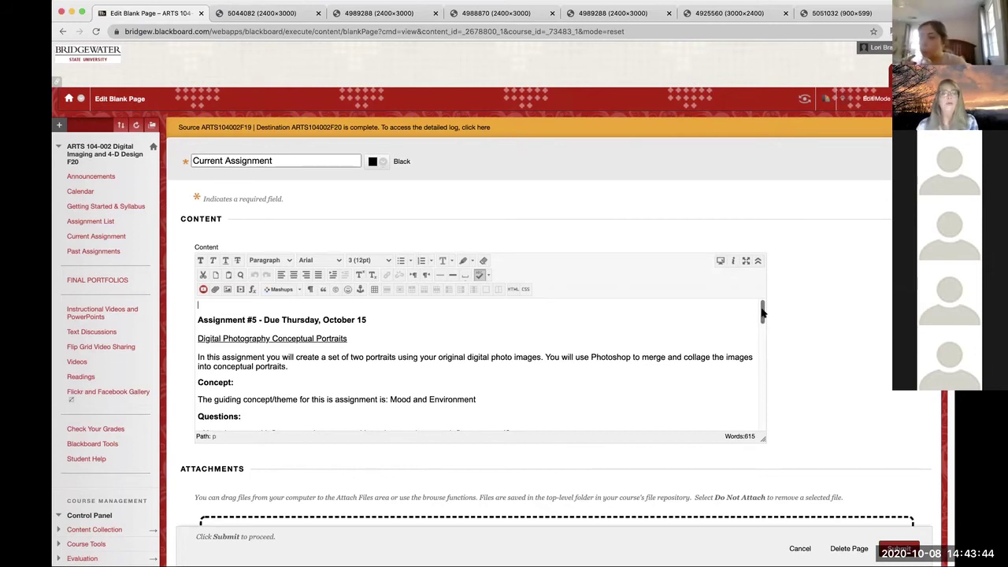
# Read through the Assignment #5 Mood and Environment brief in the content editor
pyautogui.moveTo(762, 313); pyautogui.dragTo(762, 315)
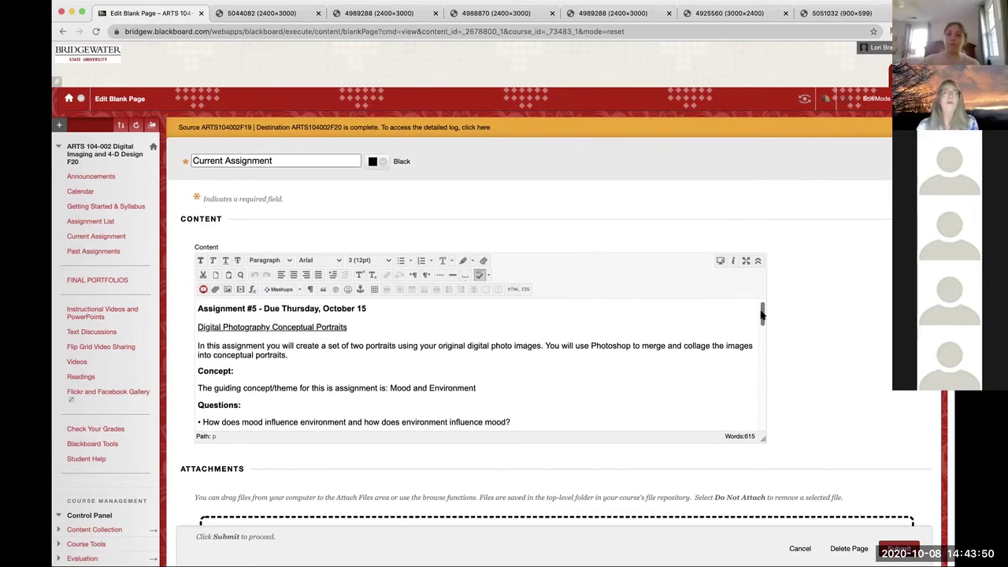
pyautogui.moveTo(762, 312); pyautogui.dragTo(762, 312)
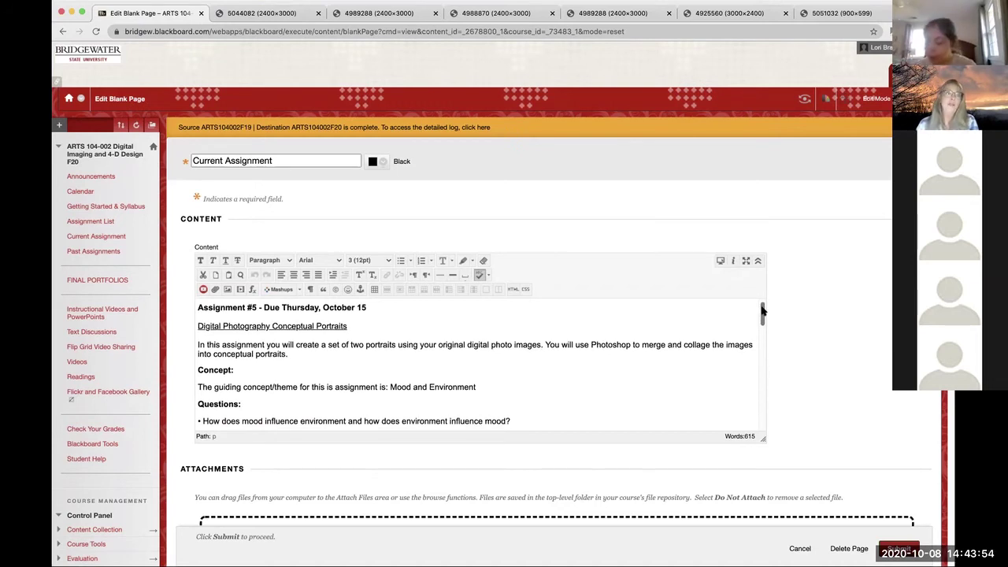
pyautogui.scroll(-1, 762, 312)
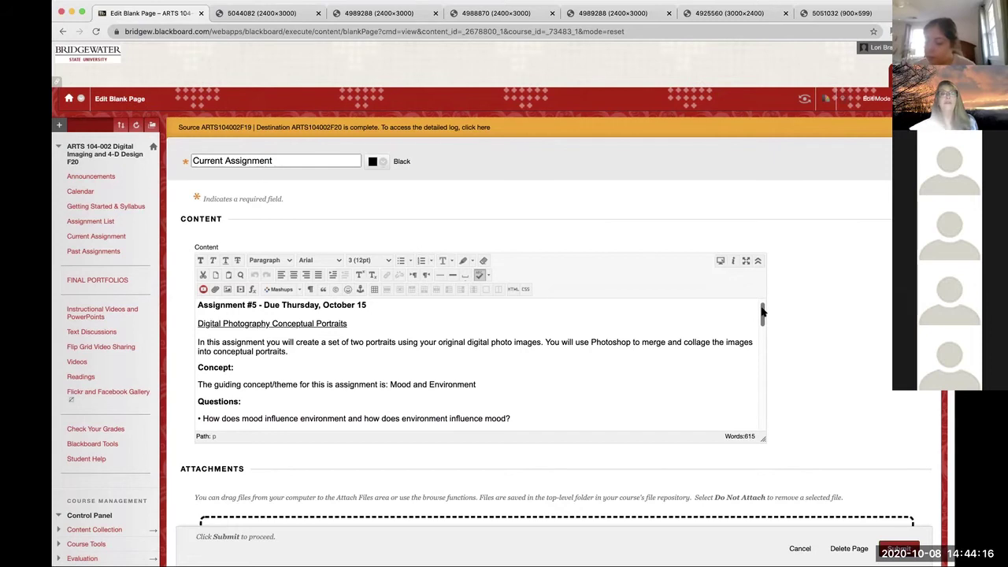
pyautogui.moveTo(762, 313); pyautogui.dragTo(762, 312)
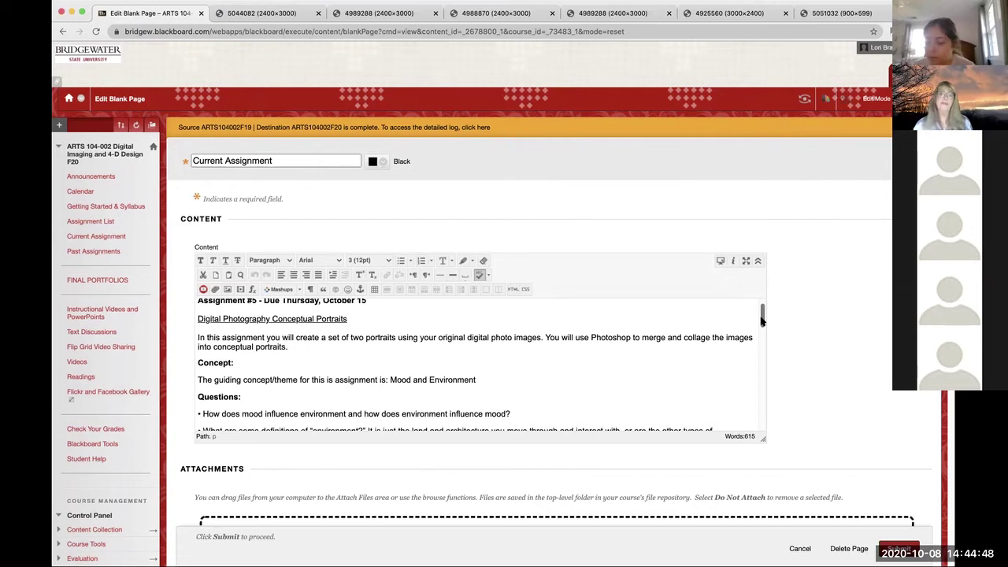
pyautogui.moveTo(762, 319); pyautogui.dragTo(762, 345)
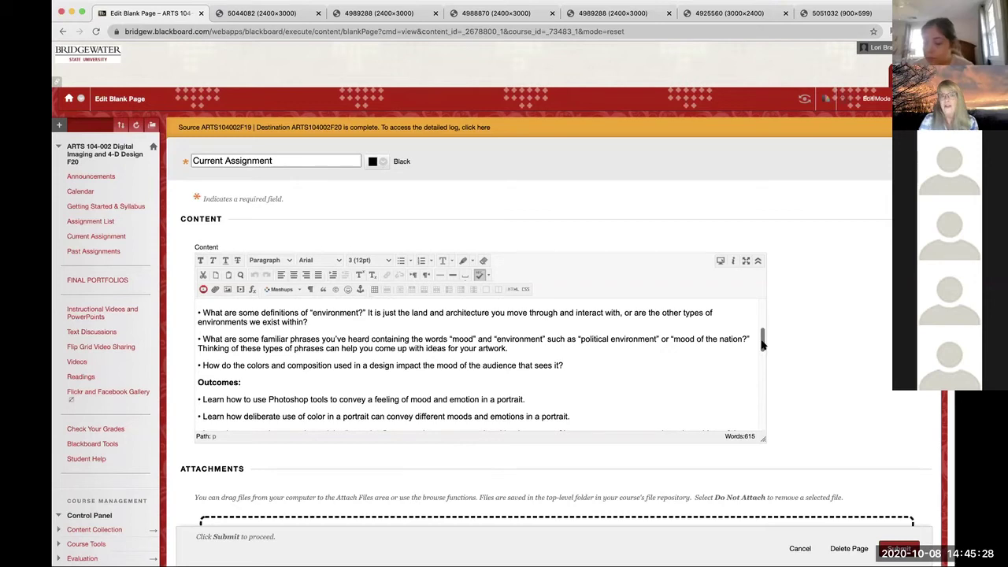
pyautogui.moveTo(763, 345); pyautogui.dragTo(763, 346)
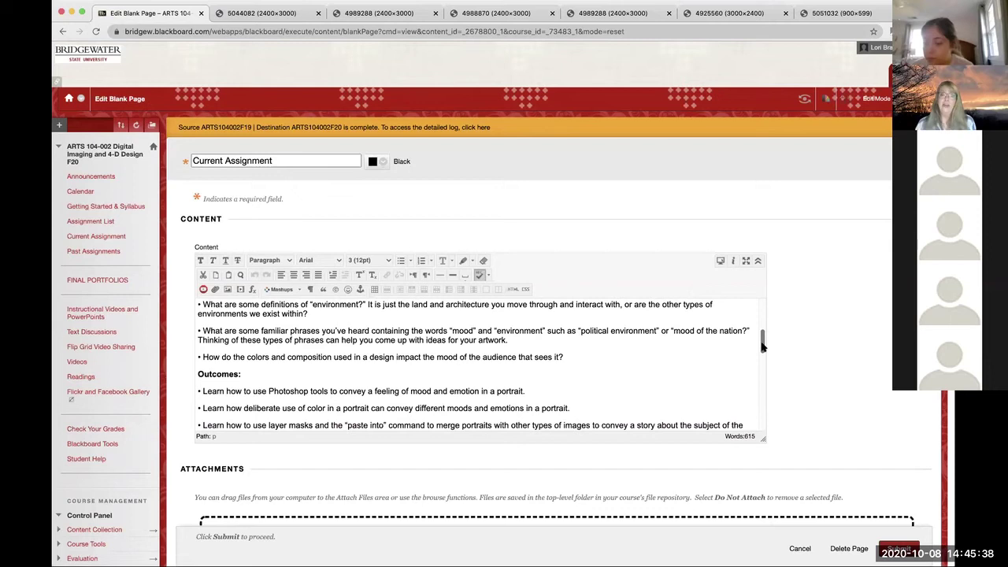
pyautogui.moveTo(763, 346); pyautogui.dragTo(760, 358)
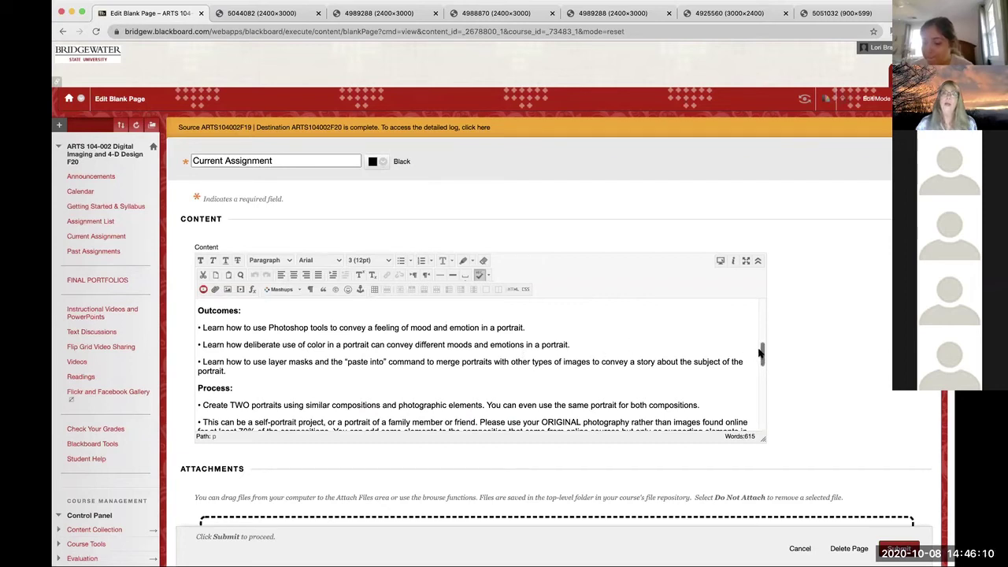
pyautogui.moveTo(761, 349); pyautogui.dragTo(761, 384)
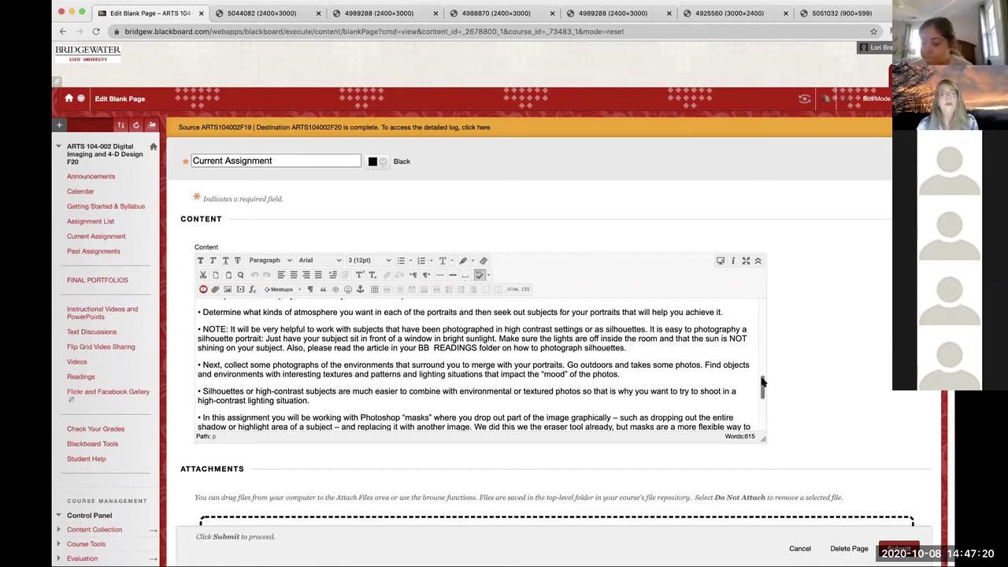
# Scroll further to the Photoshop tools list and the attached files section
pyautogui.scroll(-1, 762, 382)
pyautogui.scroll(2, 763, 382)
pyautogui.scroll(2, 763, 382)
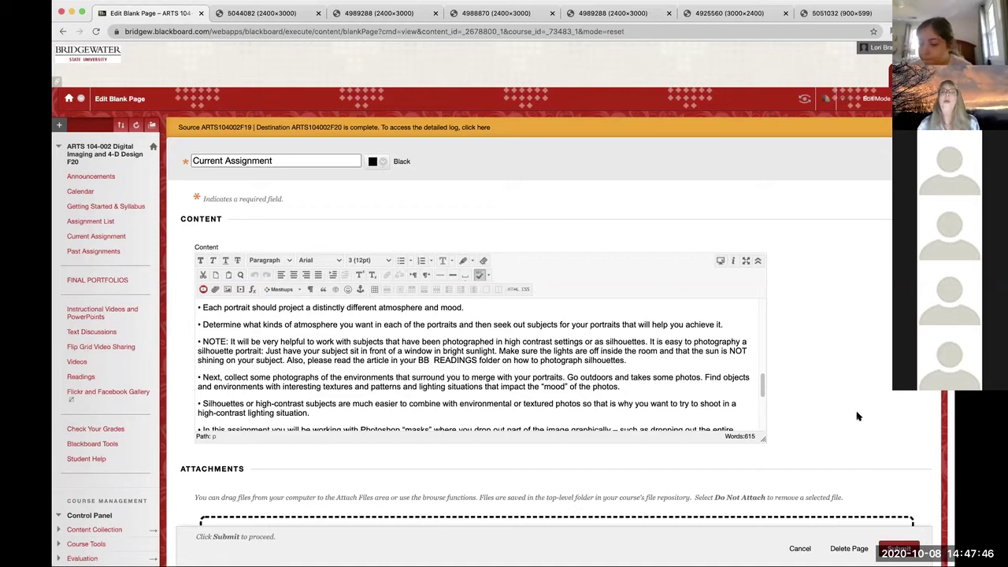
pyautogui.moveTo(763, 382); pyautogui.dragTo(762, 402)
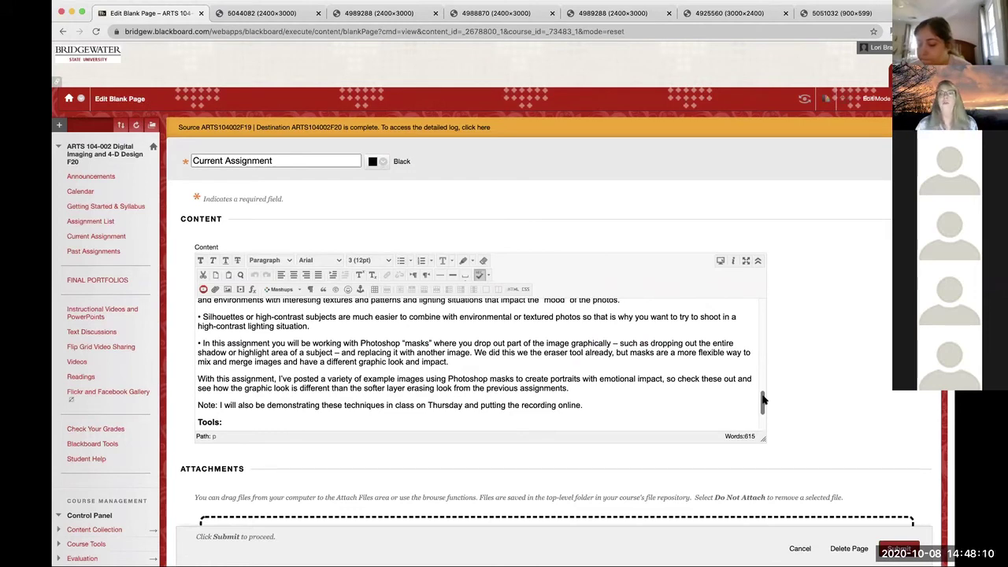
pyautogui.scroll(1, 763, 402)
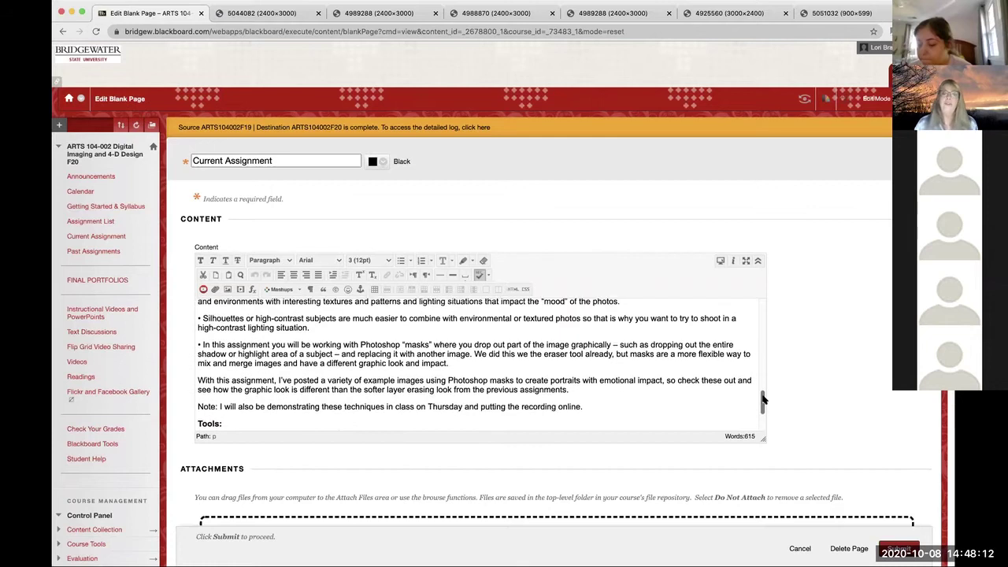
pyautogui.scroll(-3, 763, 402)
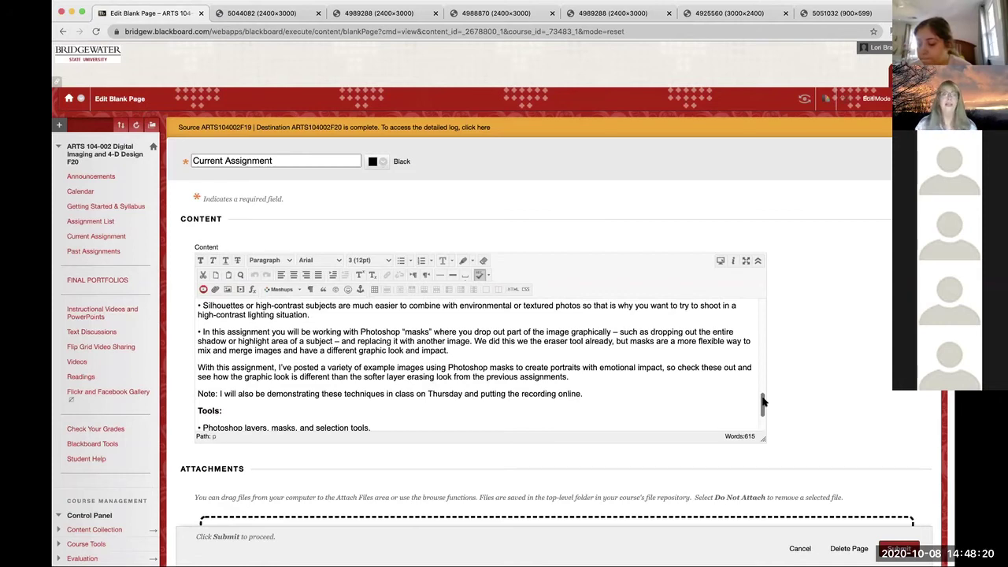
pyautogui.scroll(-1, 763, 403)
pyautogui.moveTo(762, 403); pyautogui.dragTo(762, 309)
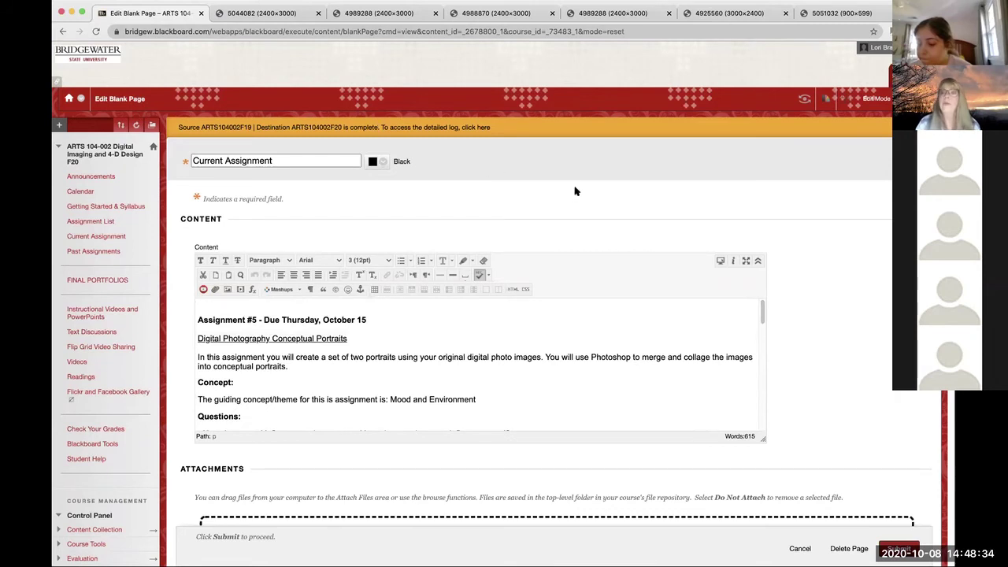
# Open the attached forest-landscape silhouette example image in a new browser tab
pyautogui.scroll(-5, 339, 269)
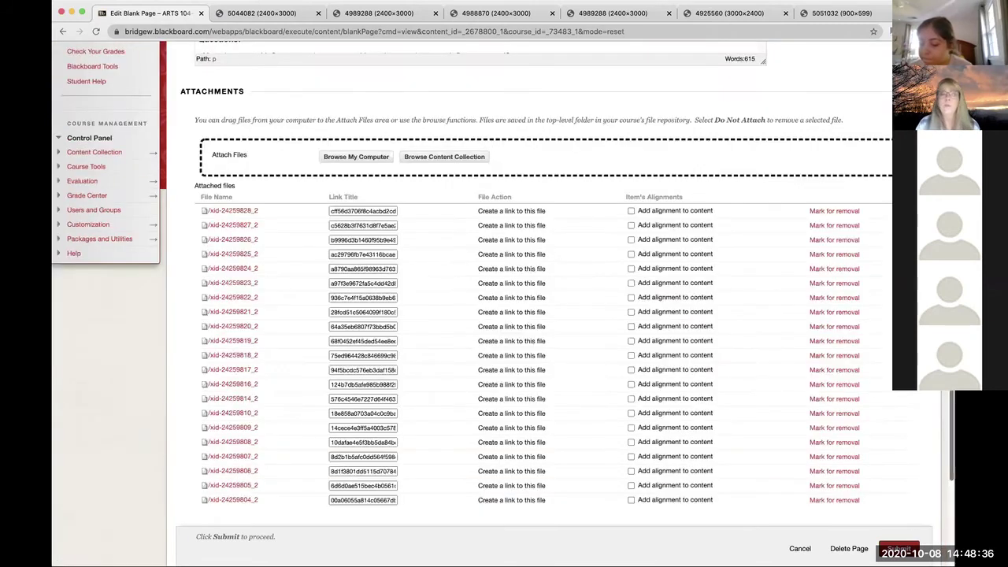
pyautogui.click(220, 211)
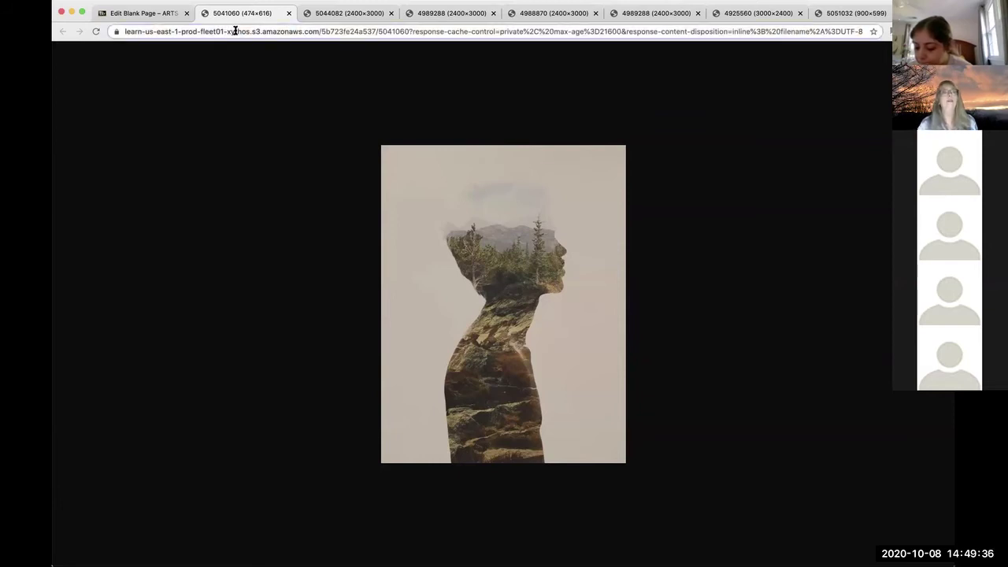
# Reveal the example silhouette image's full web address in the address bar
pyautogui.click(700, 35)
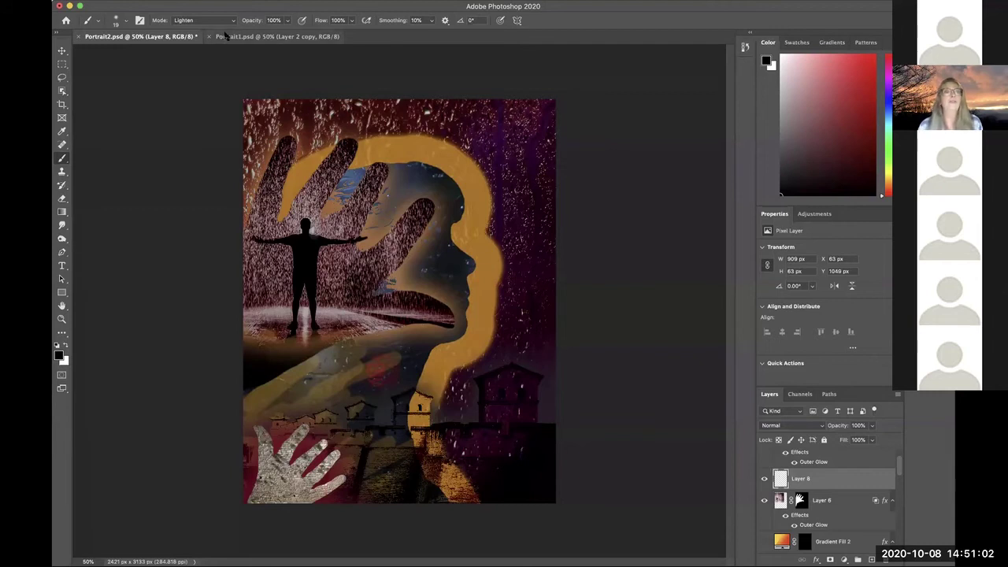
# Compare Portrait1.psd and Portrait2.psd, ending on the Portrait1 sunflower-and-butterfly silhouette
pyautogui.click(233, 39)
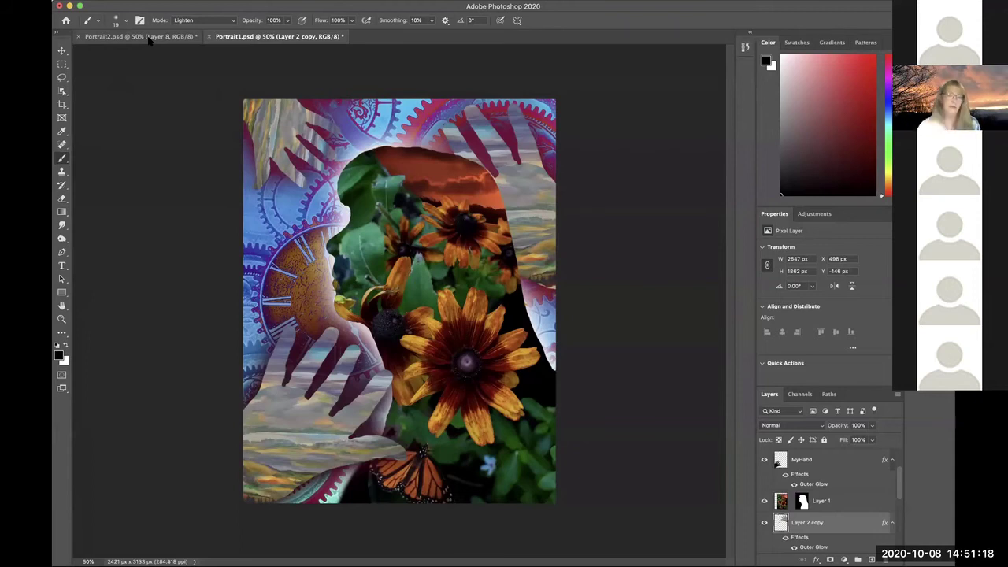
pyautogui.click(149, 37)
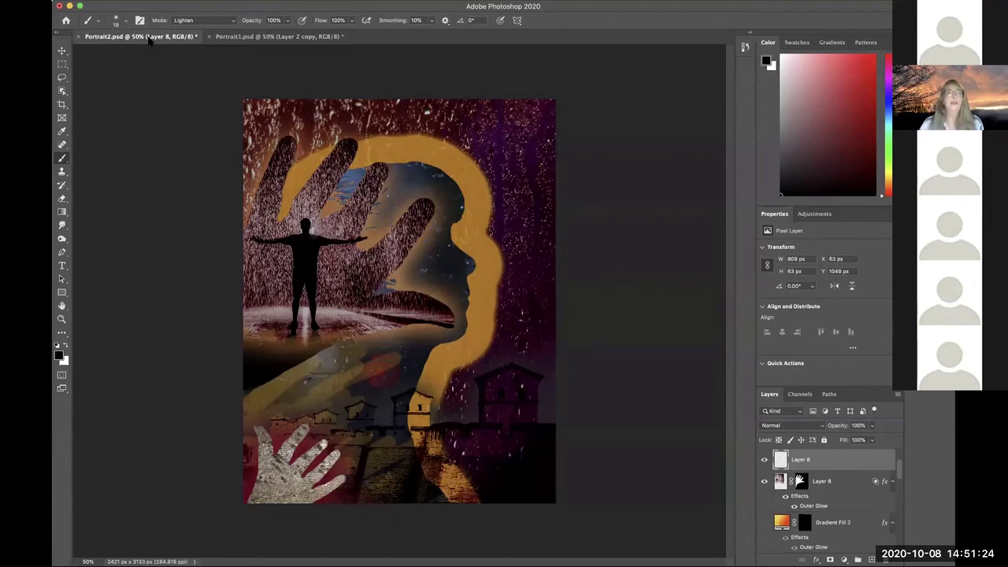
pyautogui.click(240, 37)
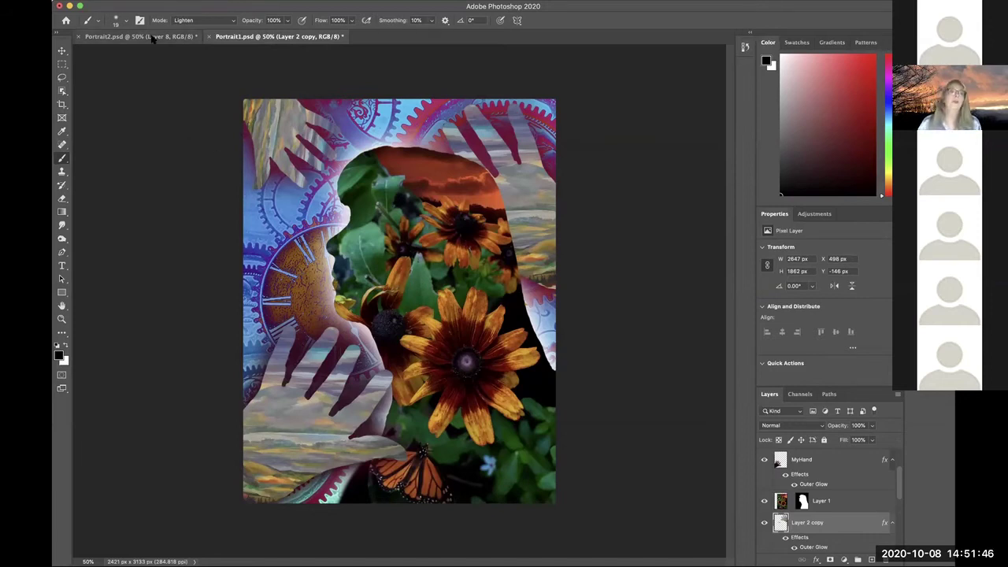
pyautogui.click(154, 39)
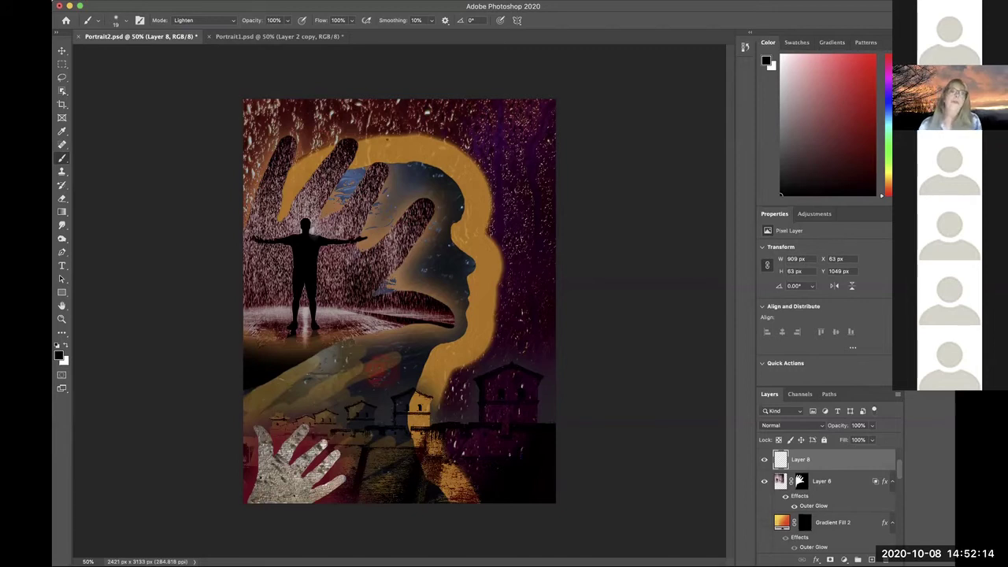
pyautogui.click(302, 37)
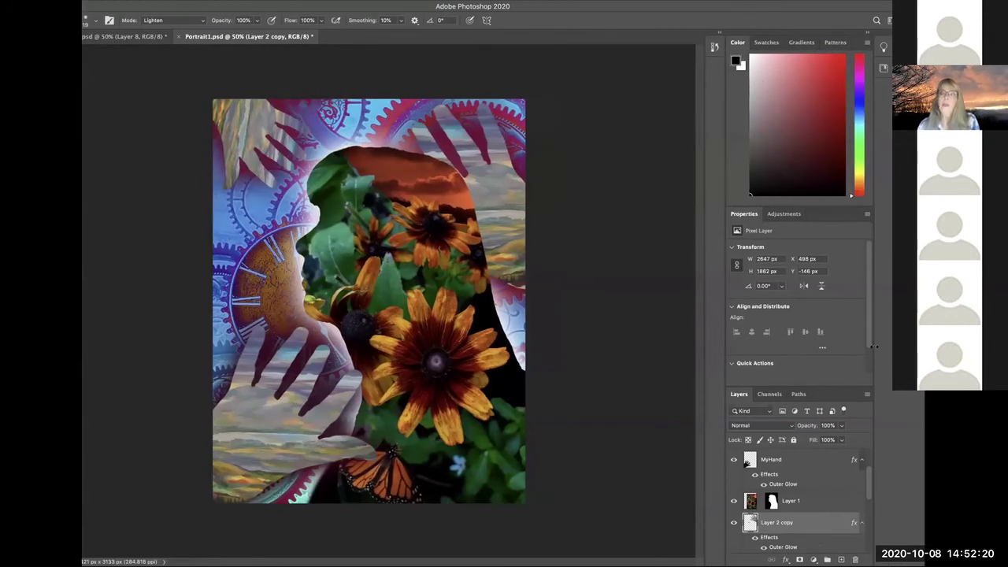
pyautogui.scroll(3, 871, 472)
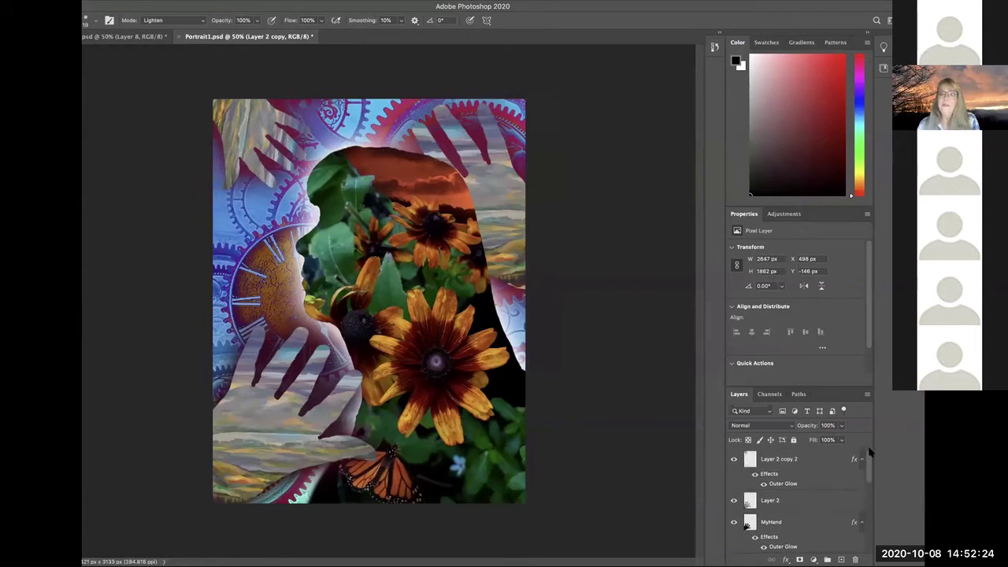
pyautogui.scroll(-2, 870, 466)
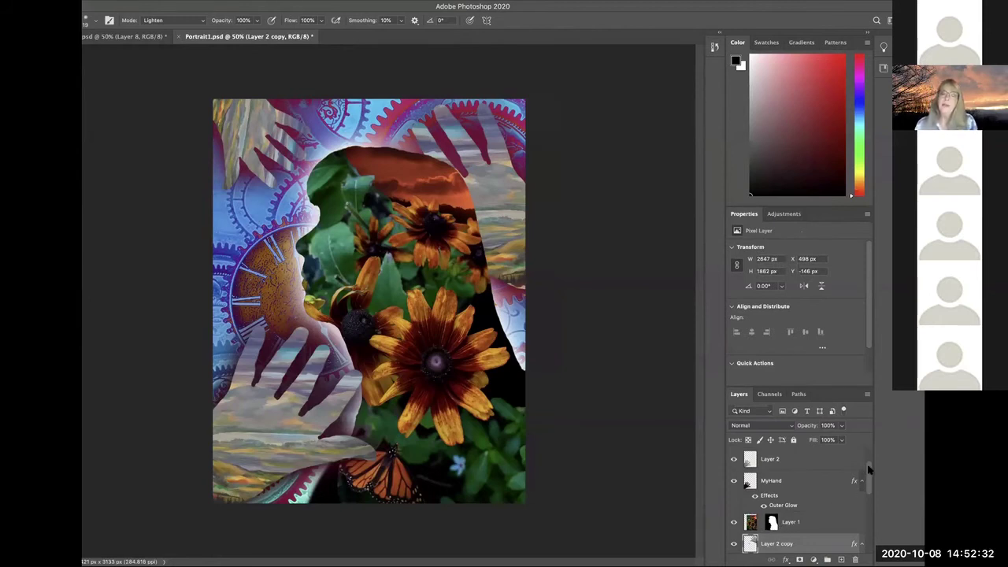
pyautogui.scroll(-2, 870, 479)
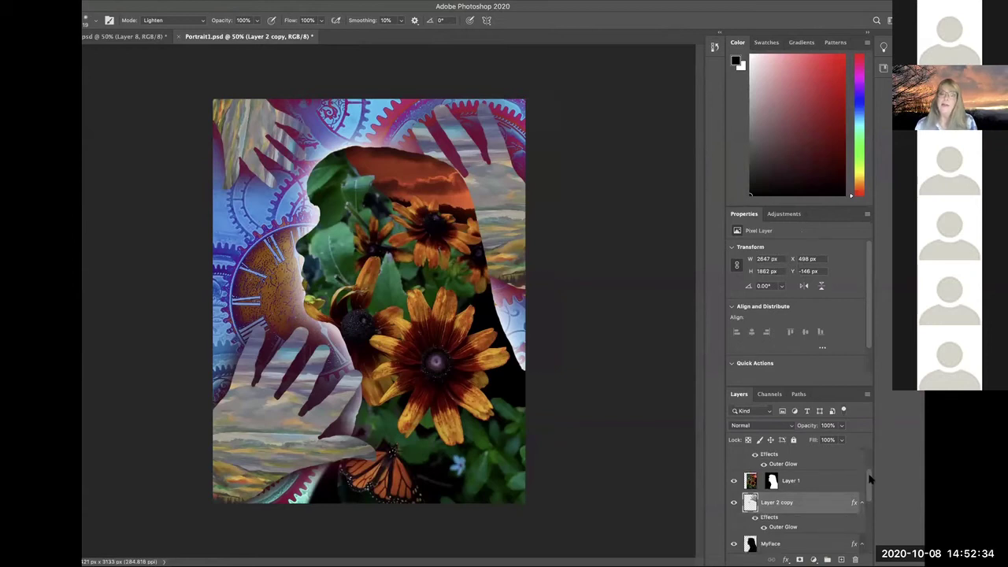
pyautogui.scroll(2, 870, 479)
pyautogui.scroll(-2, 870, 479)
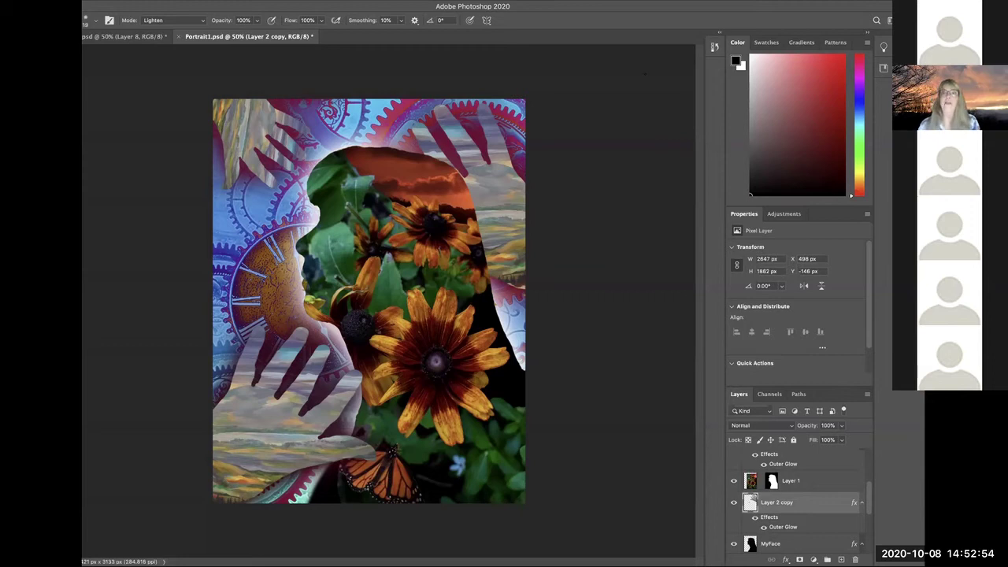
pyautogui.moveTo(777, 7)
pyautogui.mouseDown()
pyautogui.moveTo(790, 5)
pyautogui.moveTo(778, 5)
pyautogui.mouseUp()
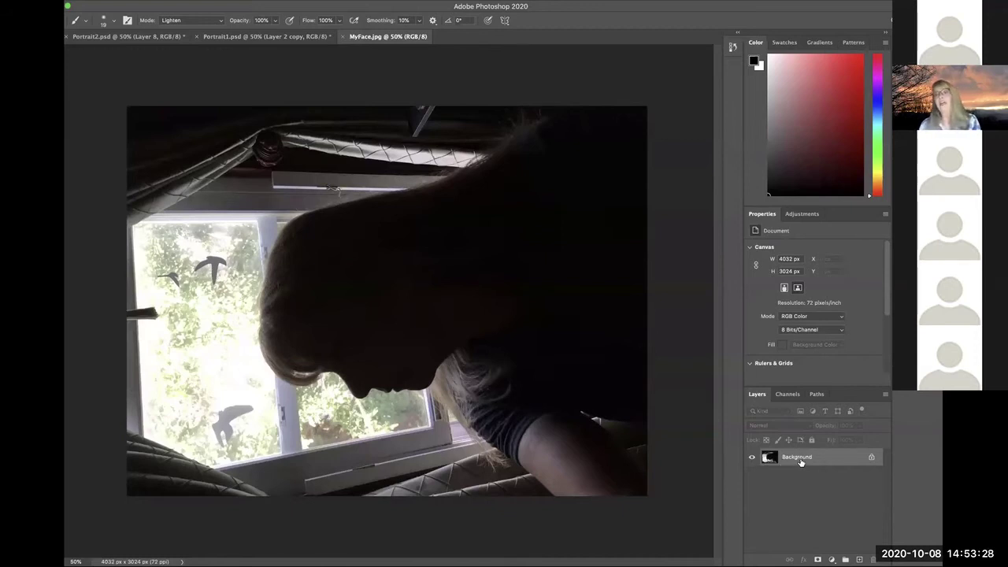
# Unlock the MyFace Background layer so it becomes the editable Layer 0
pyautogui.click(872, 461)
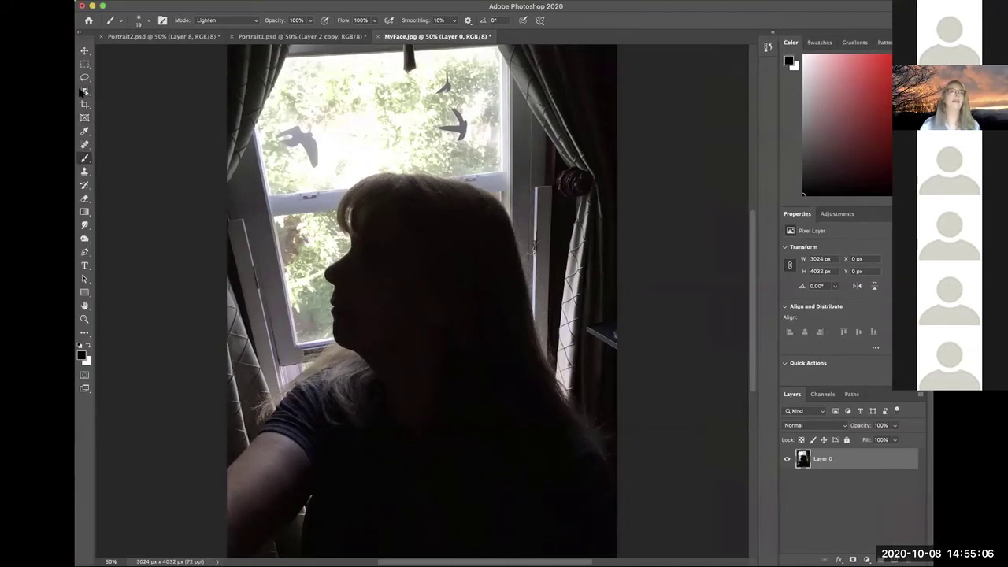
# Lasso around the woman's silhouette in MyFace.jpg and invert the selection onto the window background
pyautogui.click(85, 91)
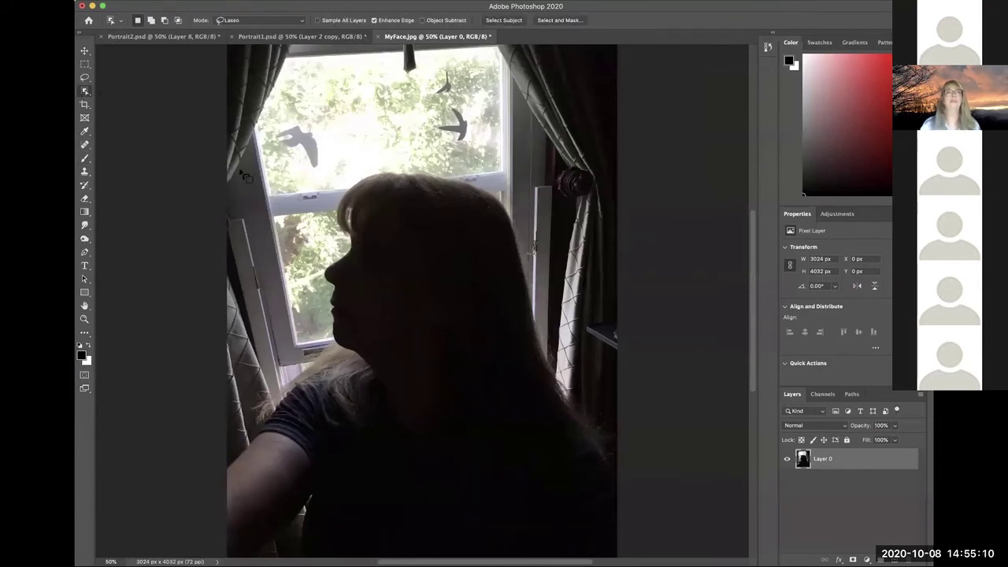
pyautogui.moveTo(354, 159); pyautogui.dragTo(367, 159)
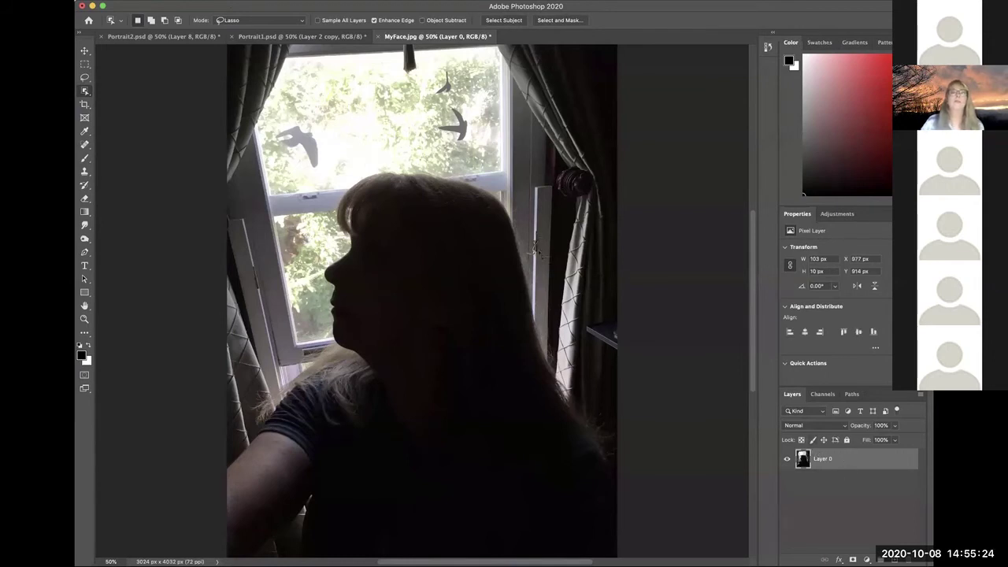
pyautogui.moveTo(363, 161)
pyautogui.mouseDown()
pyautogui.moveTo(211, 322)
pyautogui.moveTo(222, 429)
pyautogui.moveTo(417, 516)
pyautogui.moveTo(583, 469)
pyautogui.moveTo(549, 223)
pyautogui.mouseUp()
pyautogui.moveTo(516, 188)
pyautogui.mouseDown()
pyautogui.moveTo(460, 148)
pyautogui.moveTo(396, 146)
pyautogui.moveTo(365, 165)
pyautogui.mouseUp()
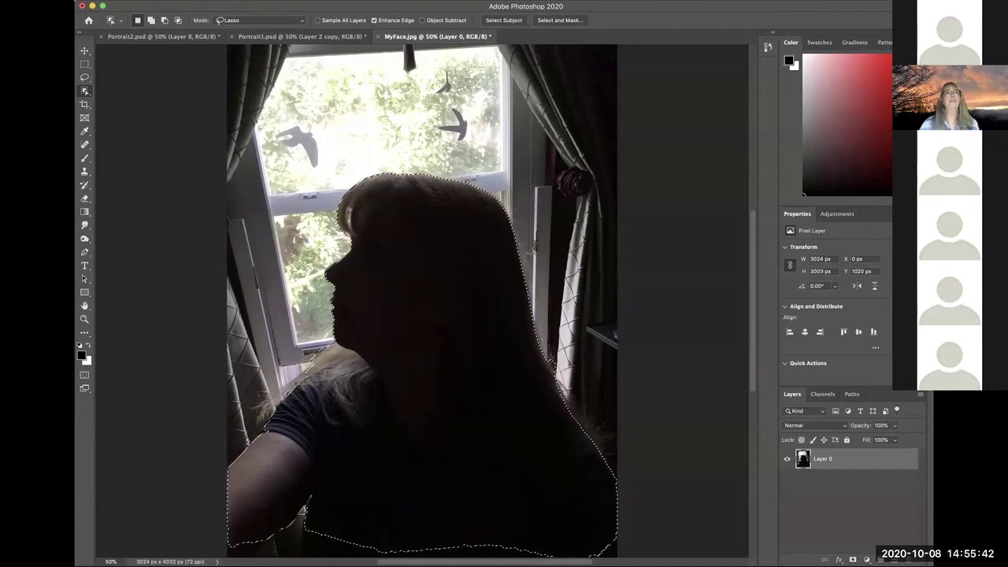
pyautogui.press('super+shift+i')
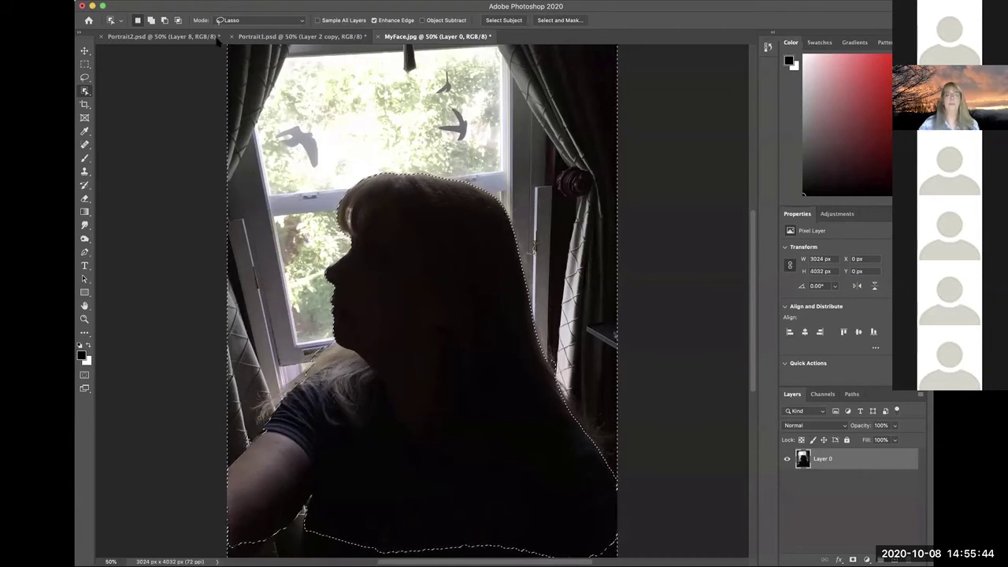
# Delete the selected window background, leaving the dark silhouette on transparency, and deselect
pyautogui.press('BackSpace')
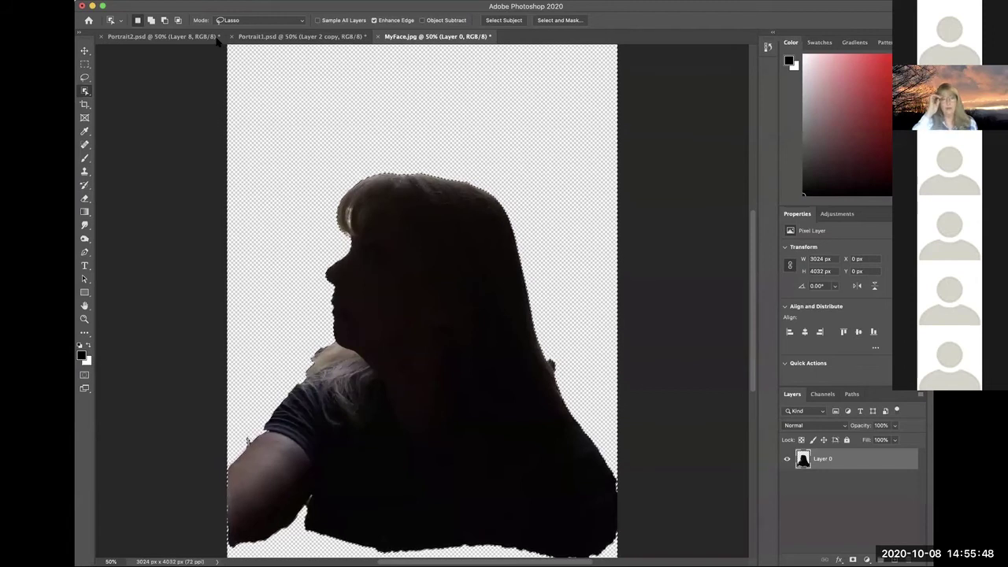
pyautogui.click(239, 279)
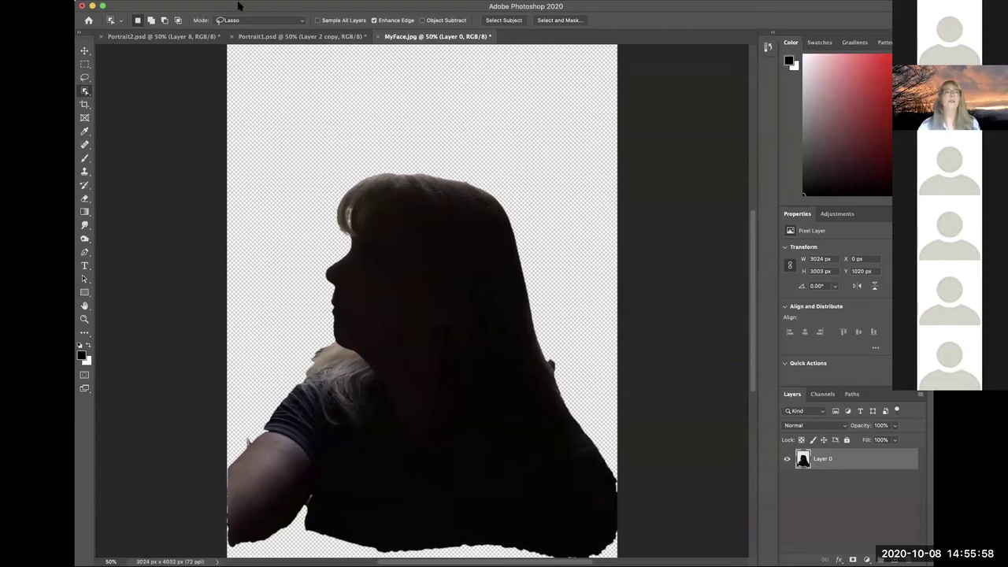
pyautogui.moveTo(239, 7); pyautogui.dragTo(215, 6)
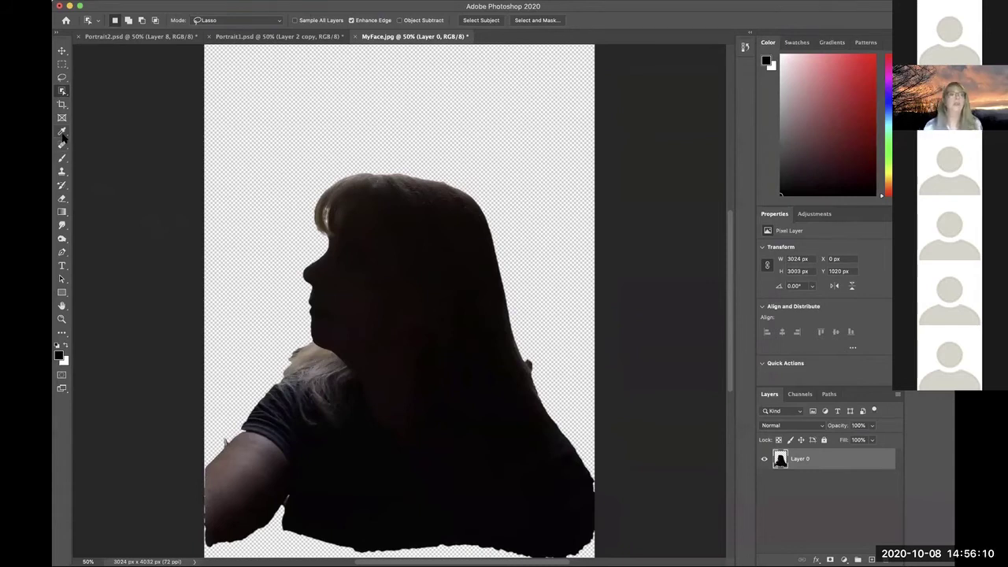
# Erase the lit shoulder and arm with the Eraser at 100% opacity, keeping head, hair and neck
pyautogui.click(63, 198)
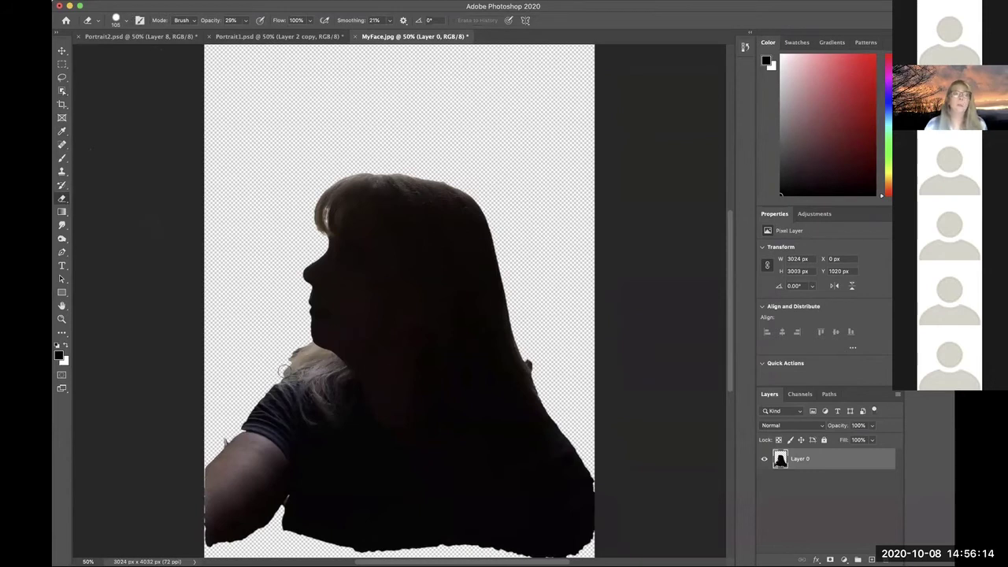
pyautogui.moveTo(286, 376); pyautogui.dragTo(298, 401)
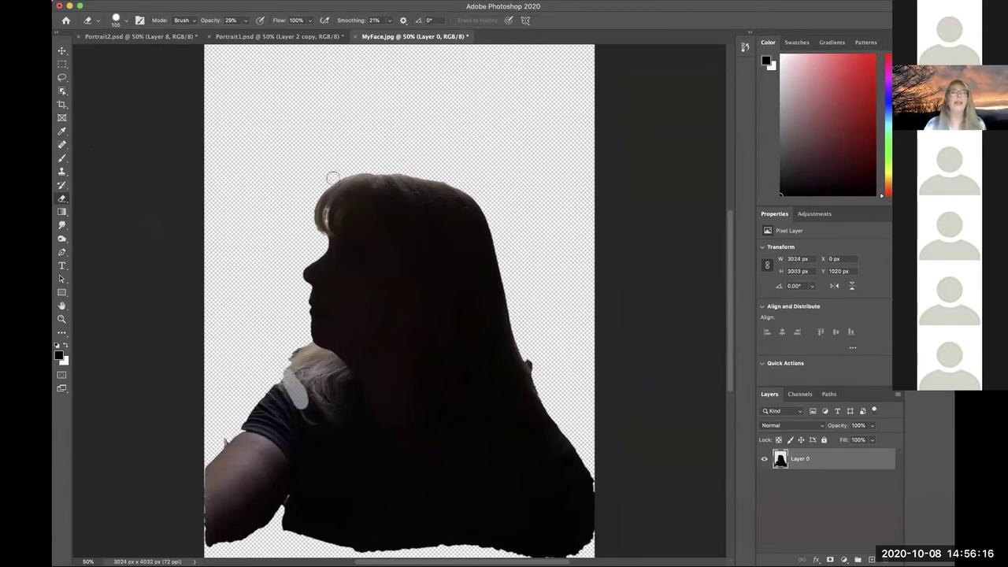
pyautogui.click(245, 22)
pyautogui.moveTo(248, 35); pyautogui.dragTo(301, 36)
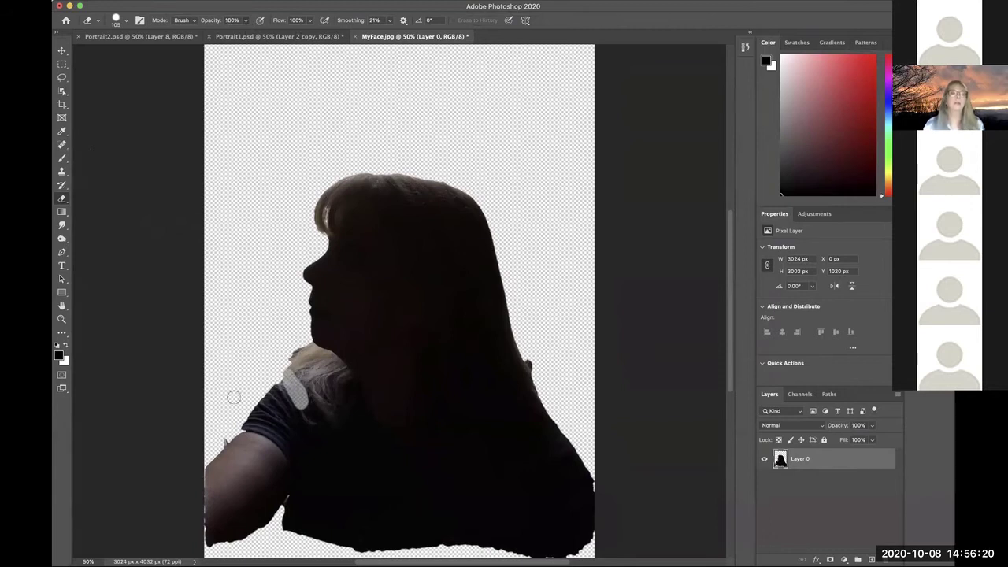
pyautogui.moveTo(293, 377)
pyautogui.mouseDown()
pyautogui.moveTo(296, 386)
pyautogui.moveTo(296, 377)
pyautogui.mouseUp()
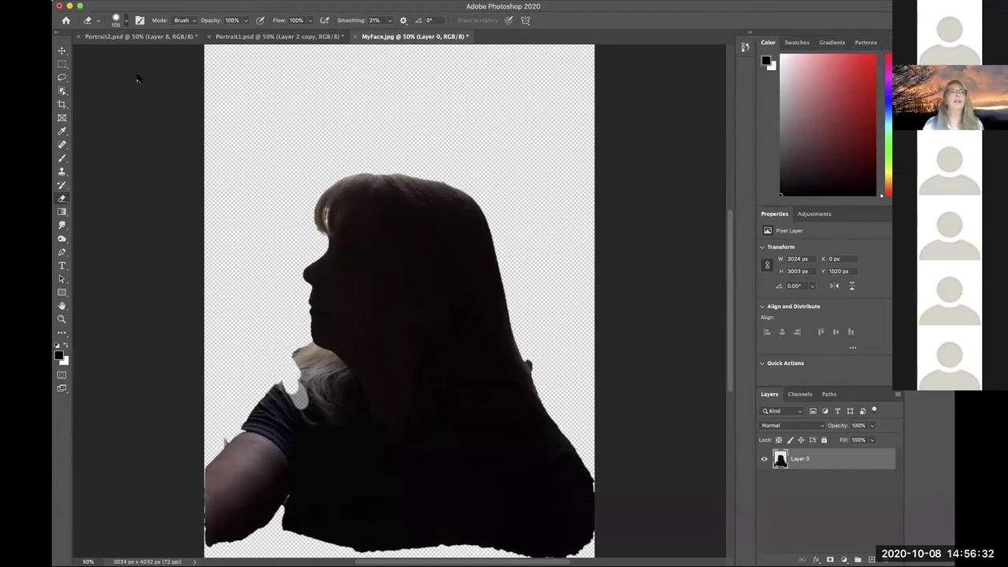
pyautogui.moveTo(303, 400)
pyautogui.mouseDown()
pyautogui.moveTo(291, 371)
pyautogui.moveTo(305, 384)
pyautogui.moveTo(296, 352)
pyautogui.moveTo(306, 345)
pyautogui.moveTo(336, 366)
pyautogui.moveTo(325, 380)
pyautogui.moveTo(309, 348)
pyautogui.moveTo(338, 376)
pyautogui.moveTo(335, 402)
pyautogui.moveTo(318, 374)
pyautogui.moveTo(297, 419)
pyautogui.moveTo(317, 400)
pyautogui.moveTo(324, 429)
pyautogui.moveTo(277, 516)
pyautogui.moveTo(292, 455)
pyautogui.moveTo(258, 469)
pyautogui.moveTo(285, 417)
pyautogui.moveTo(304, 438)
pyautogui.moveTo(304, 378)
pyautogui.moveTo(267, 453)
pyautogui.moveTo(240, 481)
pyautogui.moveTo(290, 388)
pyautogui.moveTo(261, 440)
pyautogui.moveTo(280, 411)
pyautogui.moveTo(233, 443)
pyautogui.moveTo(217, 472)
pyautogui.moveTo(248, 422)
pyautogui.moveTo(210, 485)
pyautogui.moveTo(211, 477)
pyautogui.moveTo(209, 520)
pyautogui.moveTo(243, 431)
pyautogui.moveTo(233, 531)
pyautogui.moveTo(224, 544)
pyautogui.moveTo(210, 540)
pyautogui.moveTo(282, 464)
pyautogui.moveTo(240, 539)
pyautogui.moveTo(236, 511)
pyautogui.moveTo(257, 485)
pyautogui.moveTo(257, 510)
pyautogui.moveTo(283, 472)
pyautogui.moveTo(266, 513)
pyautogui.moveTo(273, 495)
pyautogui.mouseUp()
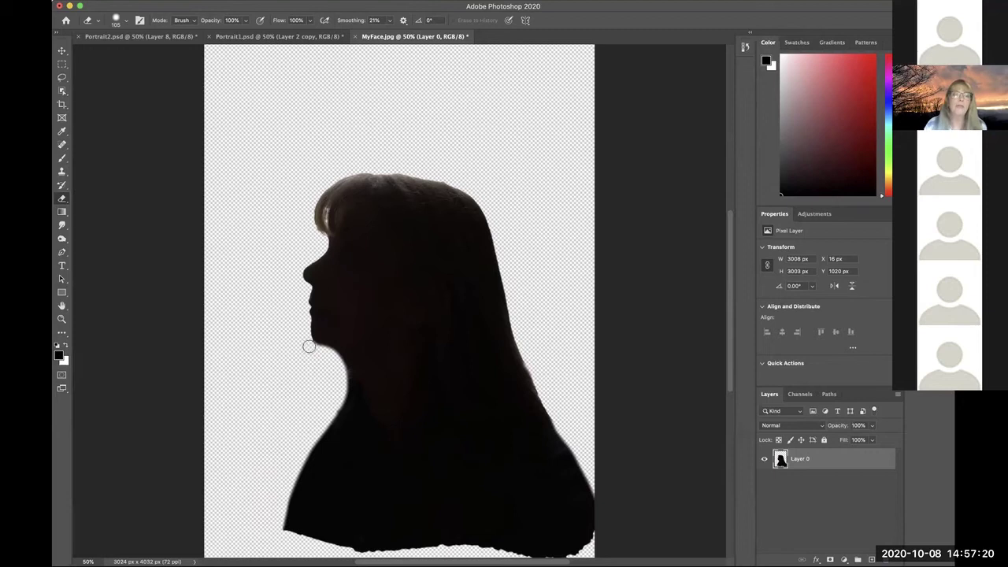
pyautogui.click(63, 92)
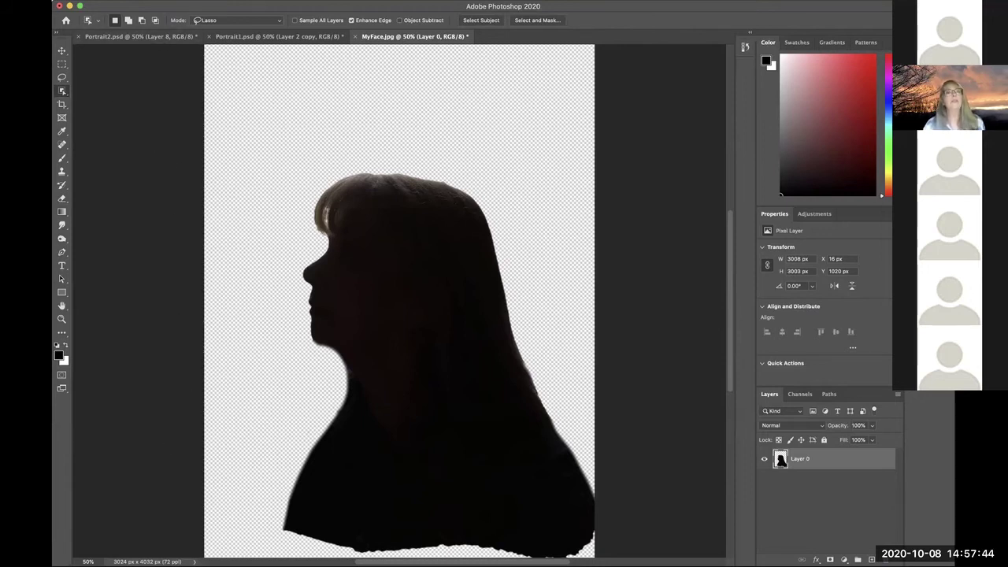
# Trace a Lasso selection hugging the edge of the head-and-hair profile silhouette in MyFace.jpg
pyautogui.press('super+a')
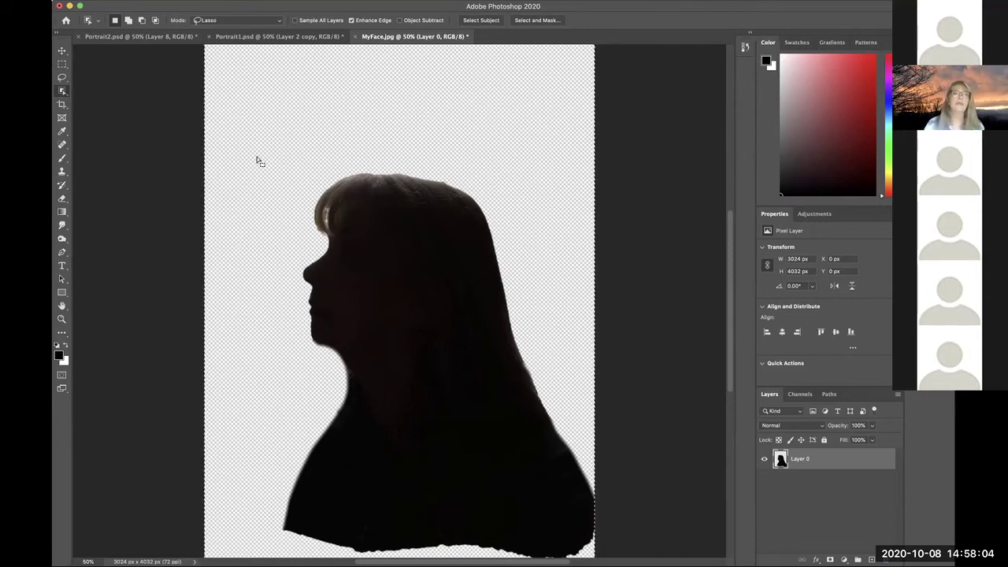
pyautogui.moveTo(373, 155)
pyautogui.mouseDown()
pyautogui.moveTo(286, 191)
pyautogui.moveTo(405, 137)
pyautogui.moveTo(371, 164)
pyautogui.moveTo(386, 152)
pyautogui.moveTo(373, 147)
pyautogui.mouseUp()
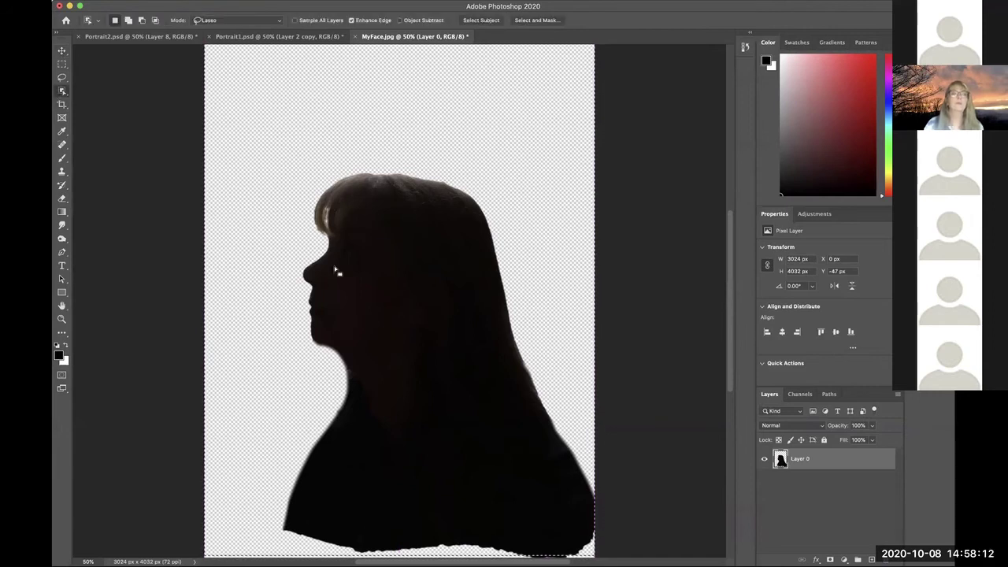
pyautogui.moveTo(318, 164)
pyautogui.mouseDown()
pyautogui.moveTo(281, 221)
pyautogui.moveTo(317, 173)
pyautogui.mouseUp()
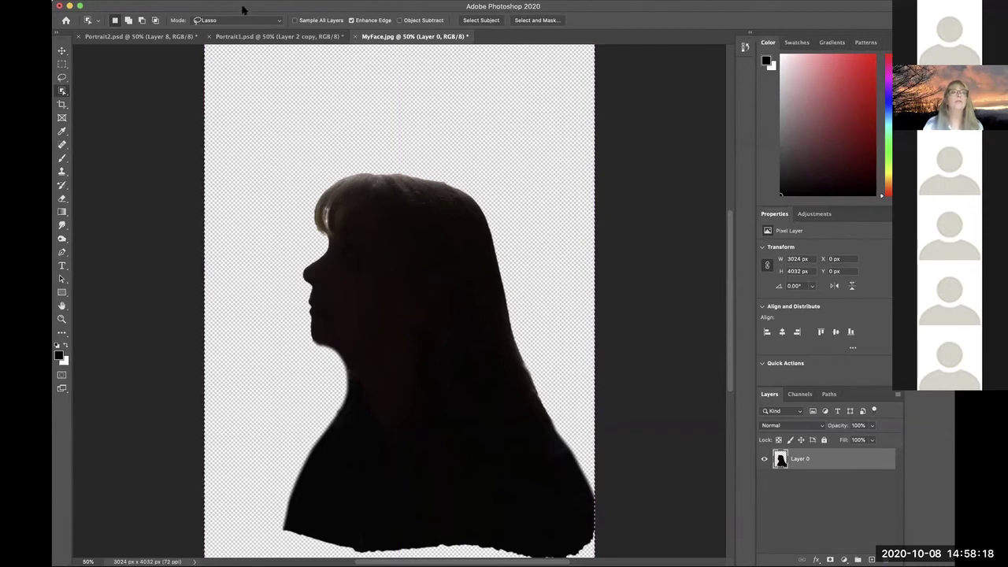
pyautogui.hotkey('ctrl', 'd')
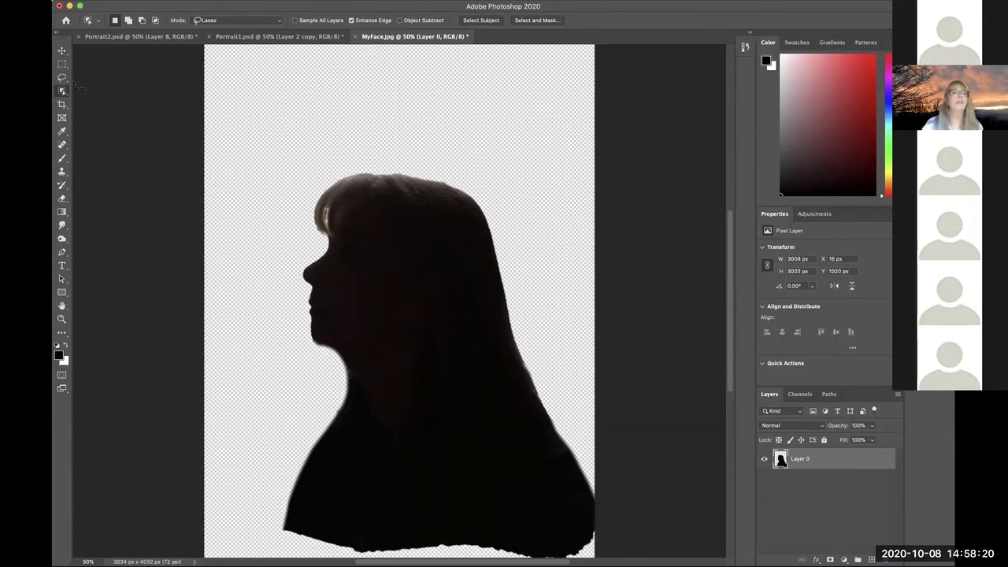
pyautogui.moveTo(322, 157)
pyautogui.mouseDown()
pyautogui.moveTo(263, 239)
pyautogui.moveTo(281, 318)
pyautogui.moveTo(227, 457)
pyautogui.moveTo(277, 493)
pyautogui.moveTo(335, 513)
pyautogui.moveTo(493, 542)
pyautogui.moveTo(622, 468)
pyautogui.mouseUp()
pyautogui.moveTo(565, 407)
pyautogui.mouseDown()
pyautogui.moveTo(541, 249)
pyautogui.moveTo(522, 230)
pyautogui.moveTo(524, 245)
pyautogui.moveTo(478, 162)
pyautogui.moveTo(414, 148)
pyautogui.moveTo(319, 157)
pyautogui.mouseUp()
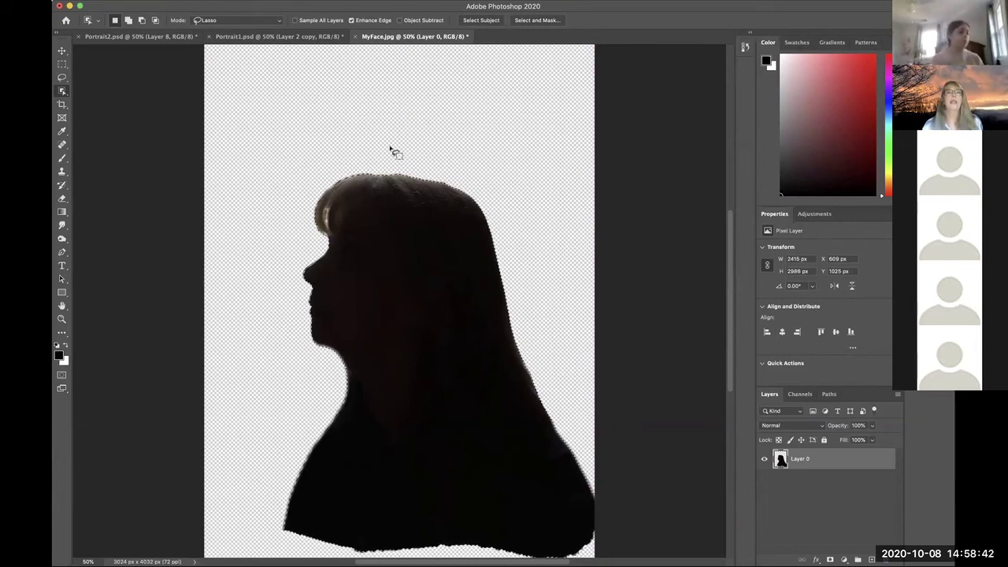
# In Portrait1.psd, hide the flower-filled face layer
pyautogui.click(272, 37)
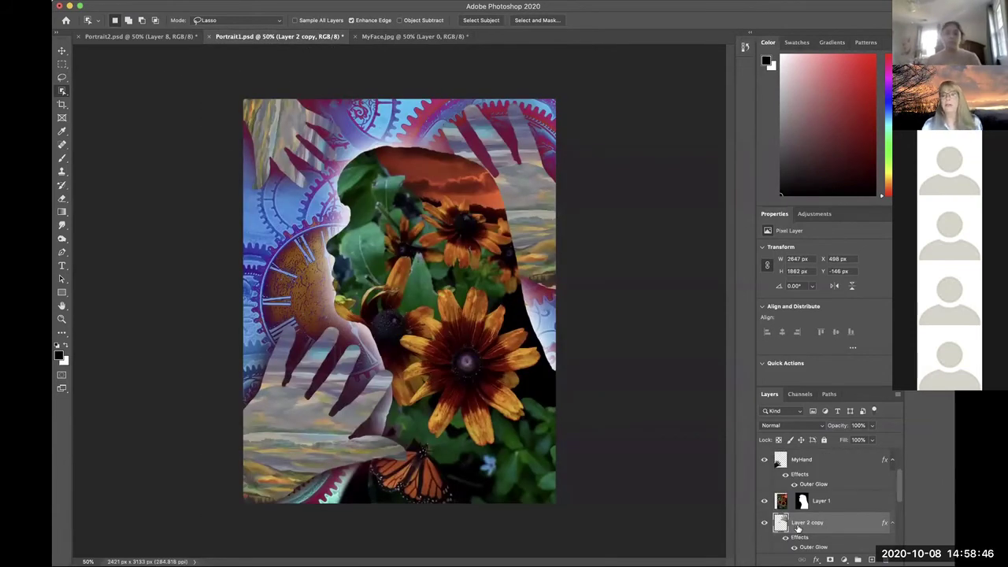
pyautogui.click(765, 501)
pyautogui.click(765, 501)
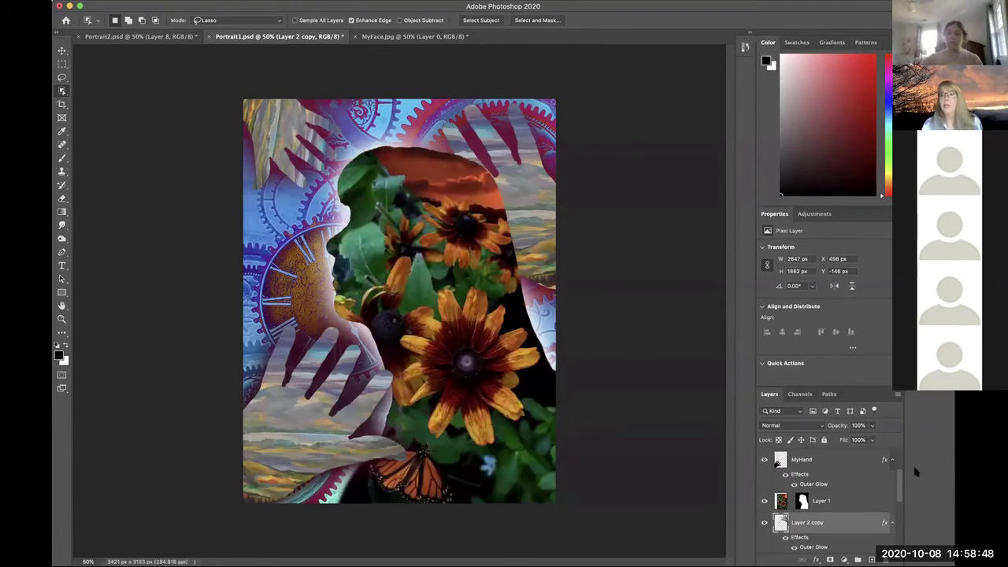
pyautogui.moveTo(902, 492)
pyautogui.mouseDown()
pyautogui.moveTo(903, 536)
pyautogui.moveTo(900, 512)
pyautogui.mouseUp()
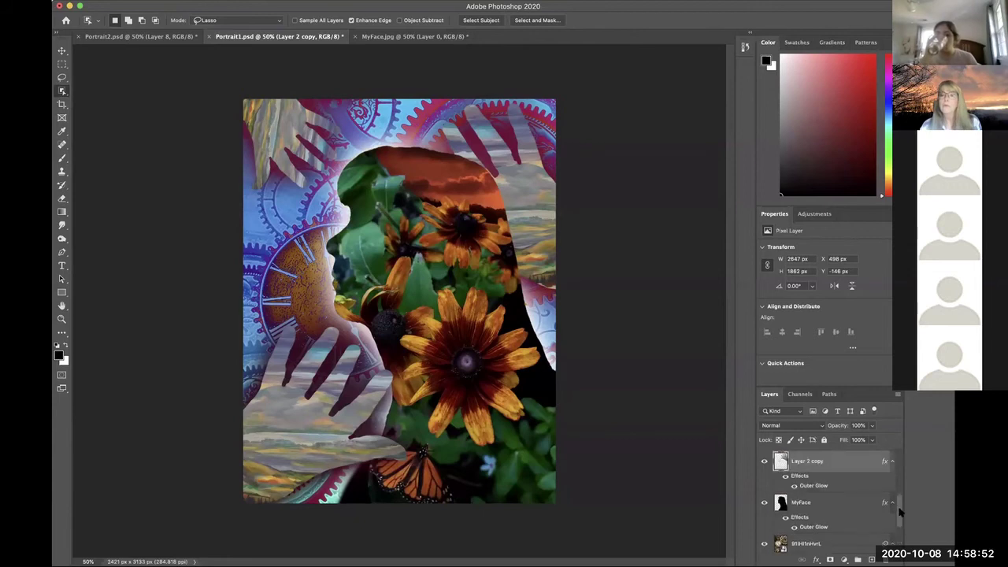
pyautogui.click(765, 502)
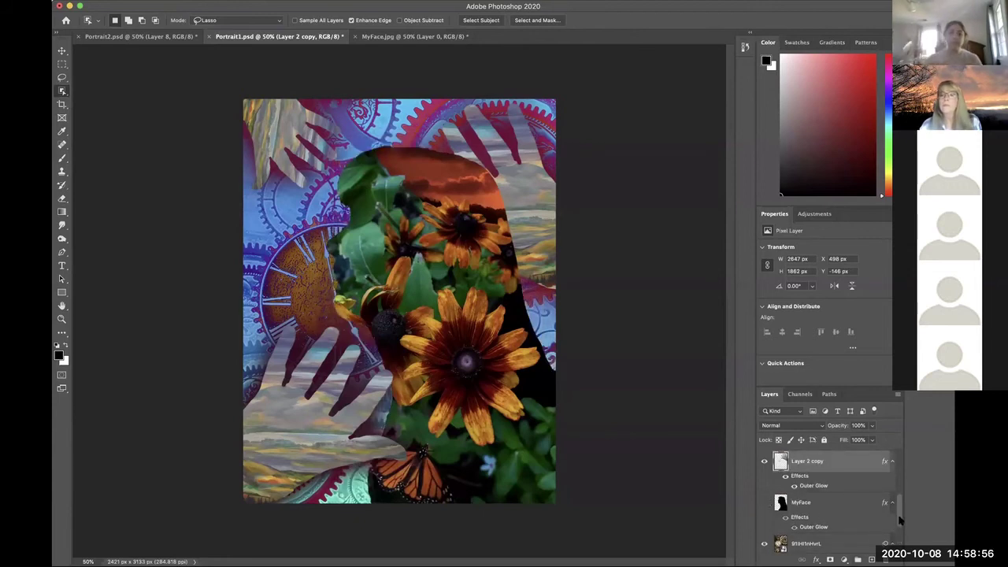
pyautogui.moveTo(900, 520); pyautogui.dragTo(899, 504)
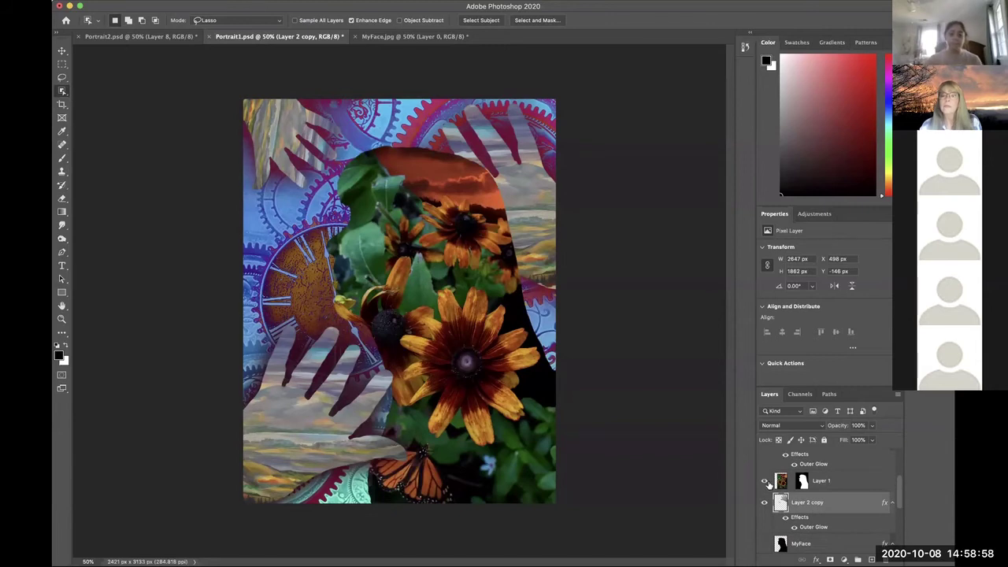
pyautogui.click(765, 482)
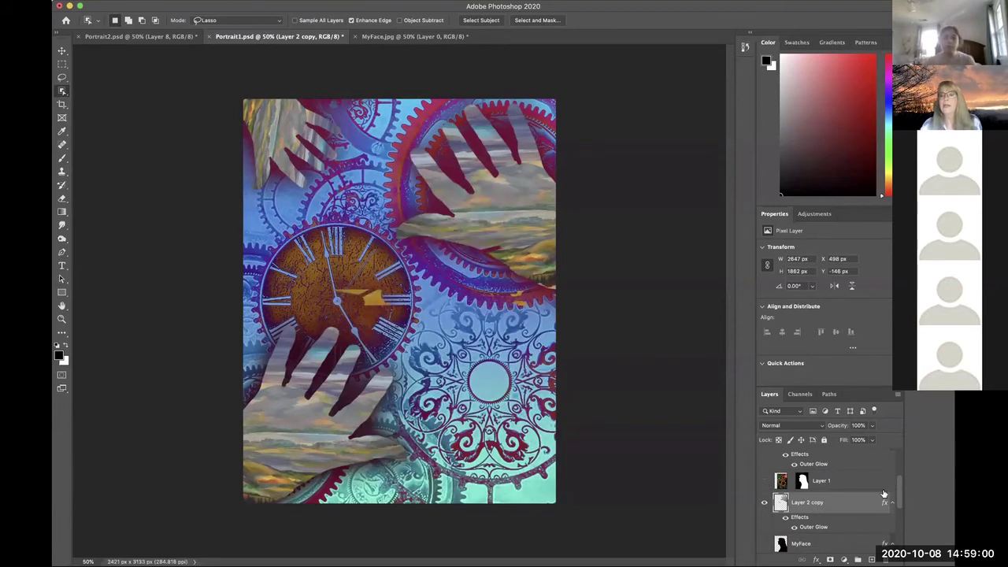
# Make Layer 2 the active layer so the paste lands above it
pyautogui.moveTo(898, 484); pyautogui.dragTo(894, 516)
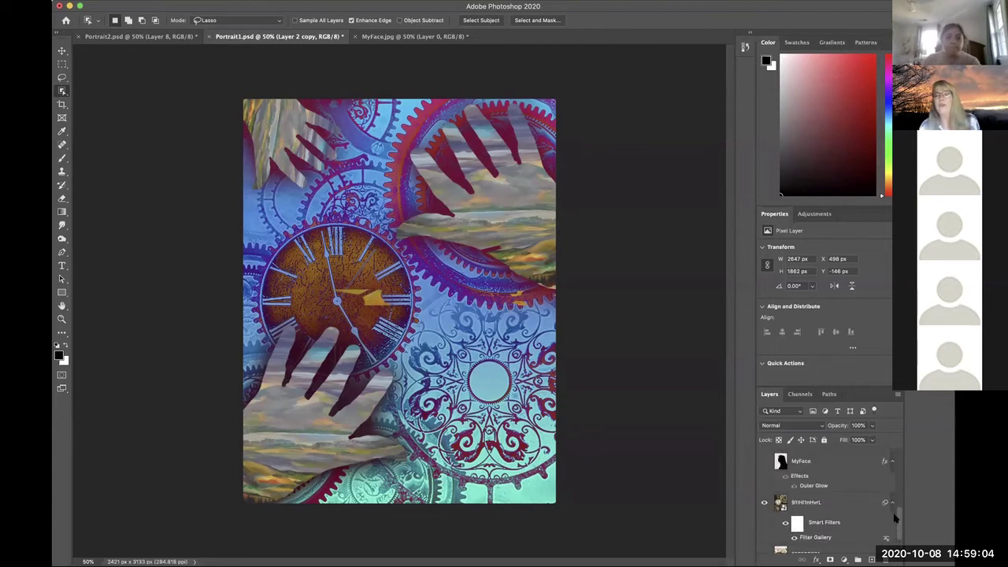
pyautogui.scroll(-2, 895, 517)
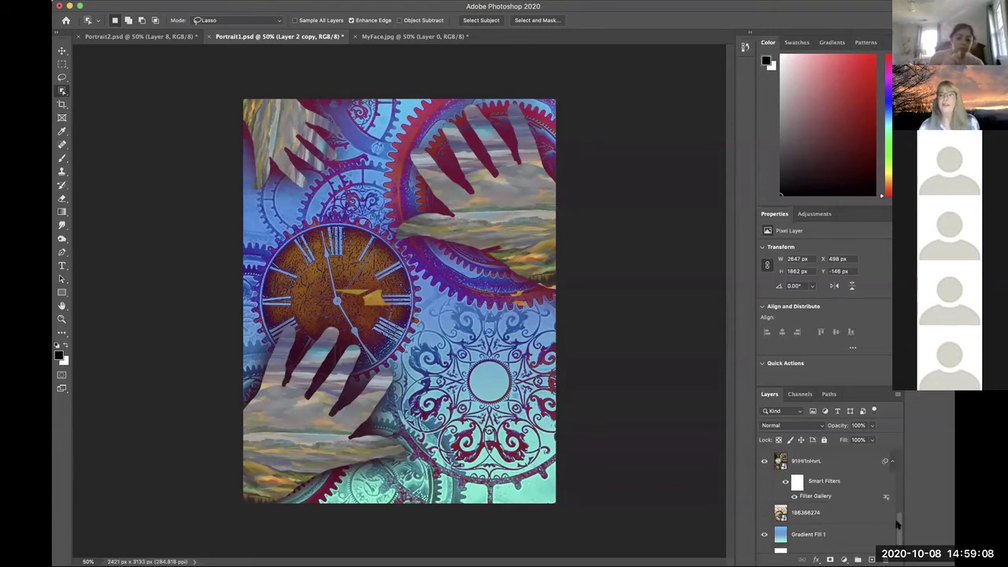
pyautogui.moveTo(897, 523); pyautogui.dragTo(895, 468)
pyautogui.click(835, 459)
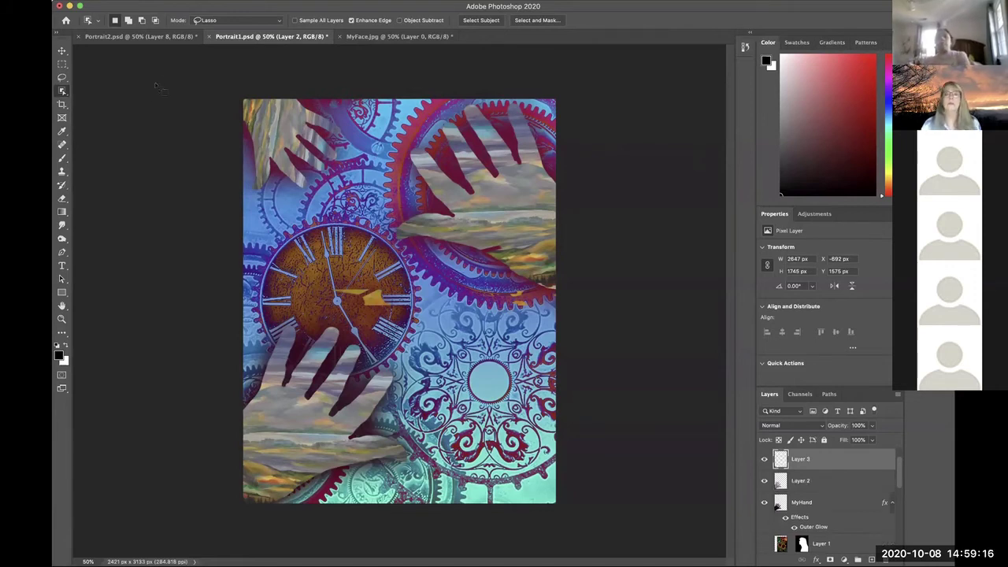
# Paste the silhouette as Layer 3 and move it down and right to X 258, Y 558 px
pyautogui.hotkey('ctrl', 'v')
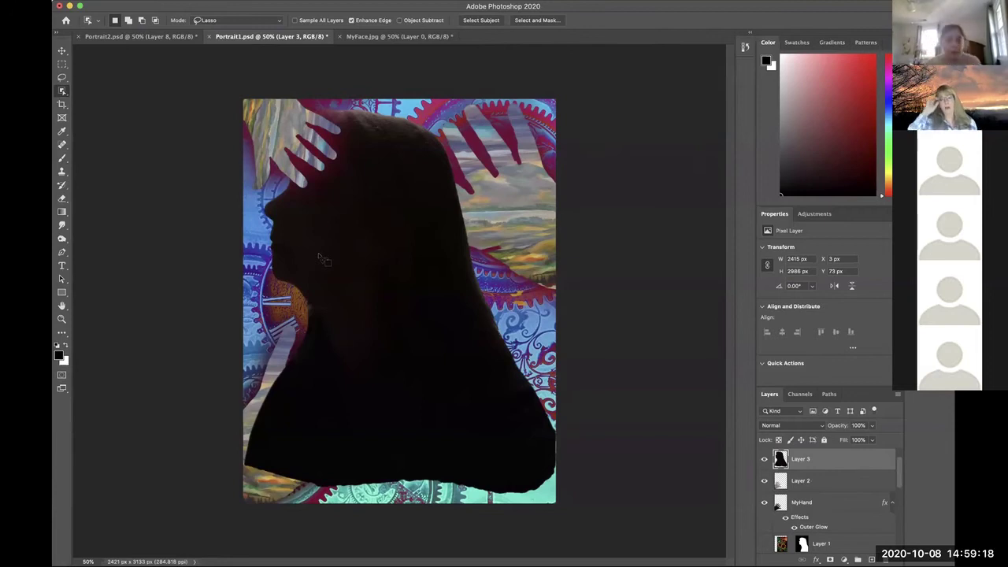
pyautogui.moveTo(406, 425); pyautogui.dragTo(415, 455)
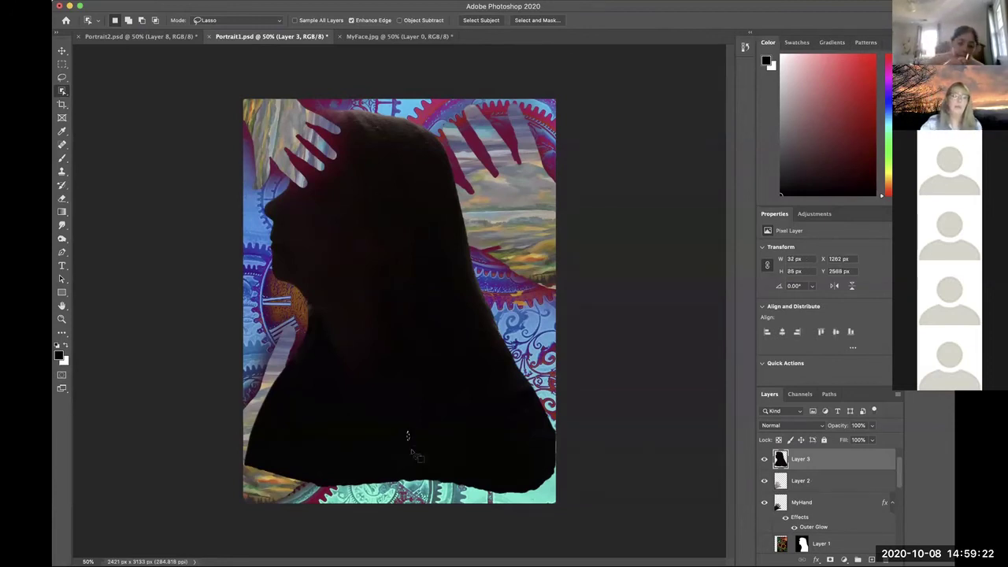
pyautogui.click(413, 454)
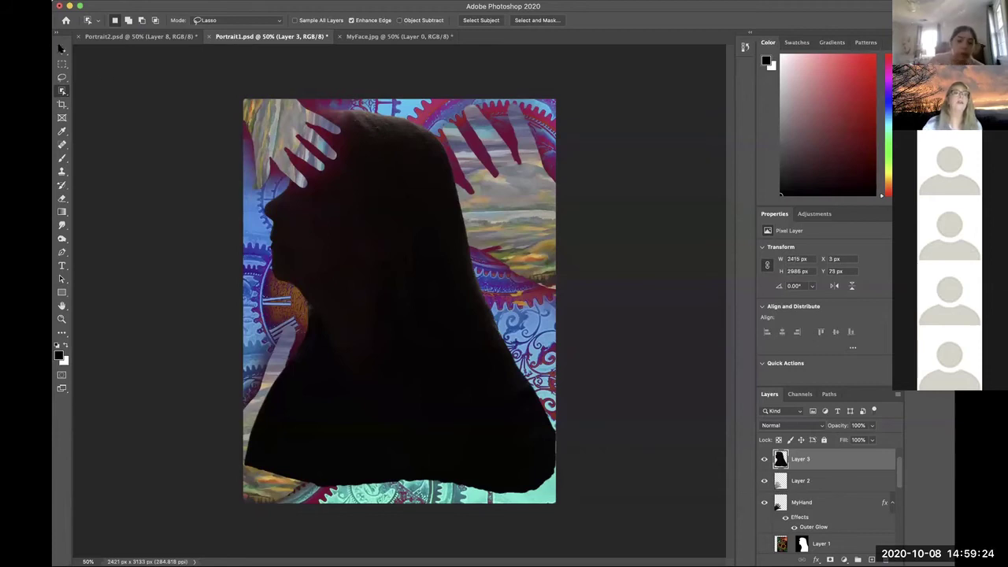
pyautogui.click(62, 49)
pyautogui.moveTo(390, 289); pyautogui.dragTo(427, 357)
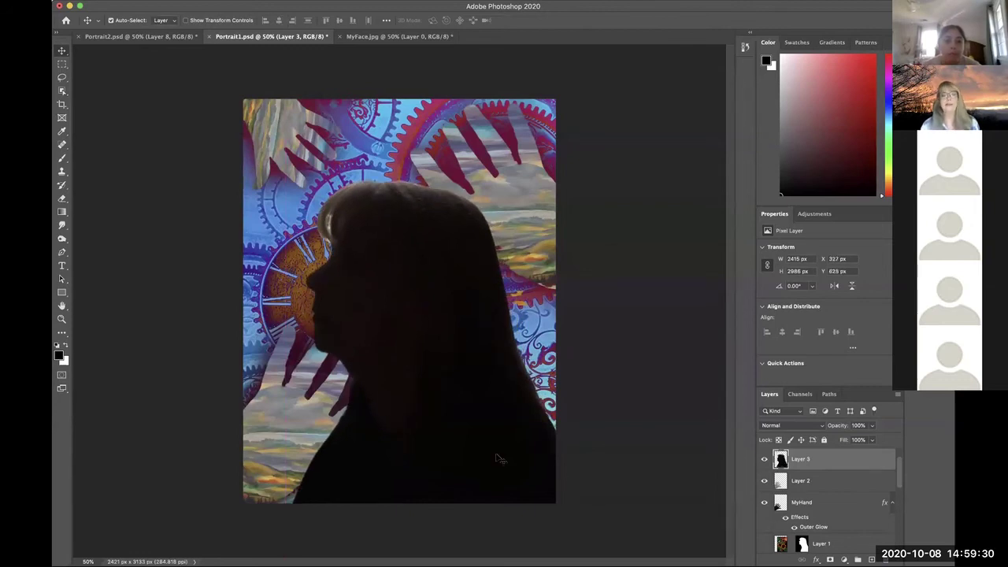
pyautogui.hotkey('shift', 'Left')
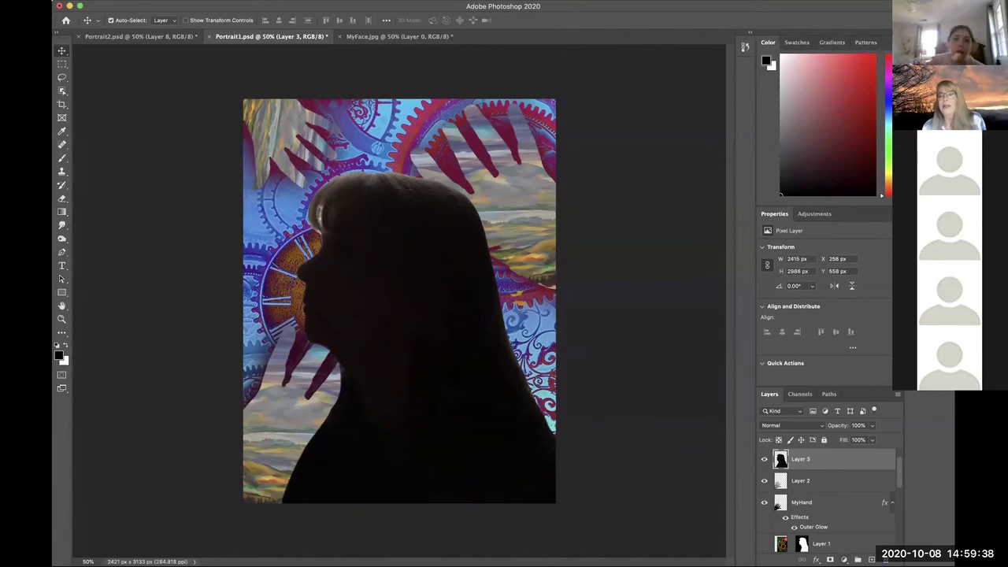
pyautogui.moveTo(897, 470); pyautogui.dragTo(902, 534)
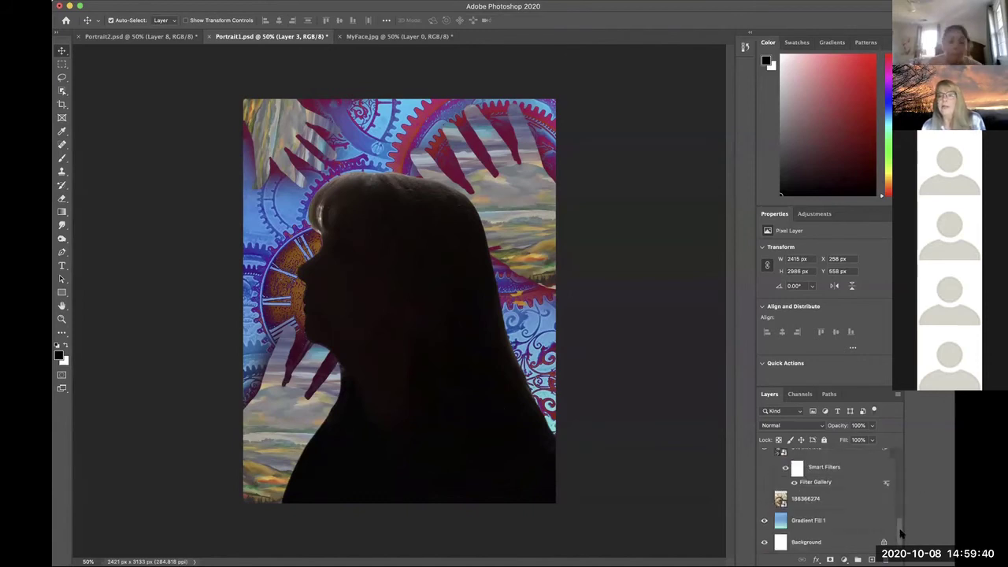
# Hide the gears, Layer 2 copy, MyHand, Layer 2 and Layer 2 copy 2 layers
pyautogui.click(816, 527)
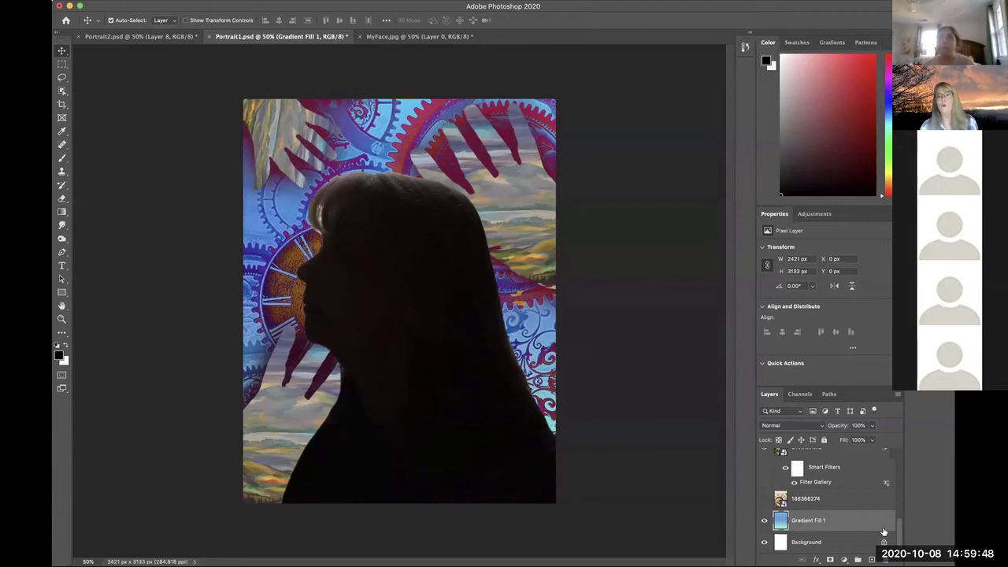
pyautogui.moveTo(896, 532); pyautogui.dragTo(899, 526)
pyautogui.click(764, 482)
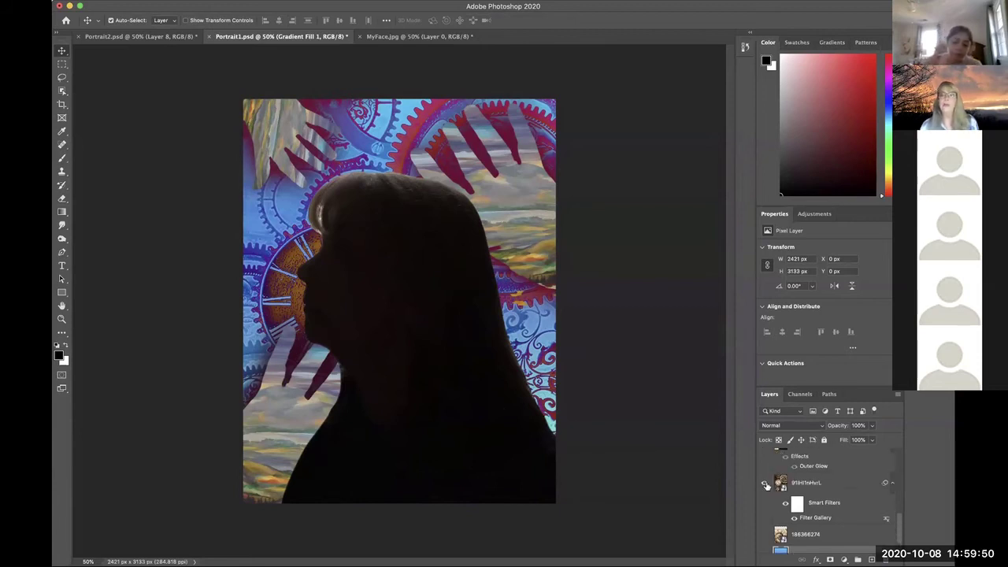
pyautogui.moveTo(904, 535); pyautogui.dragTo(901, 520)
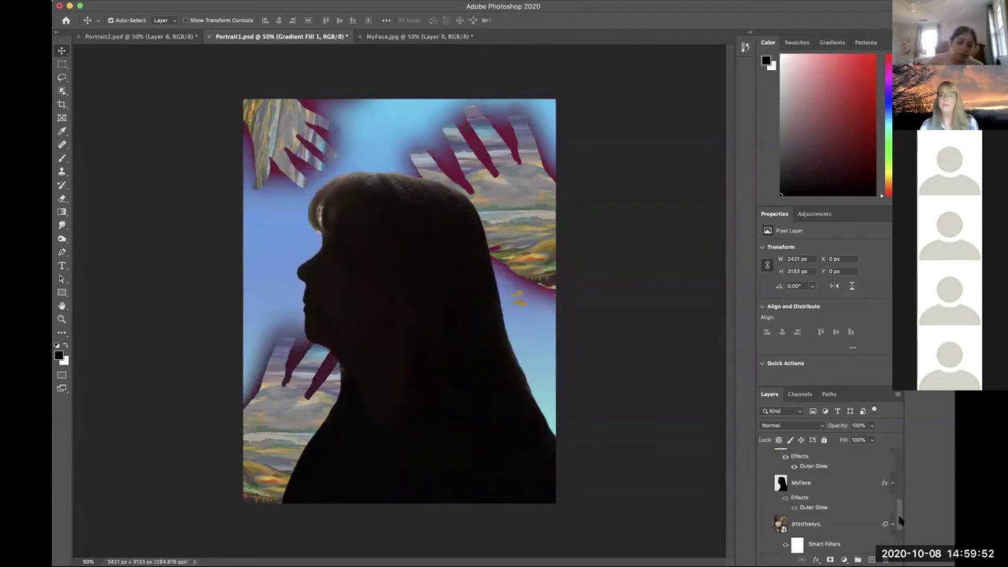
pyautogui.moveTo(904, 508); pyautogui.dragTo(898, 486)
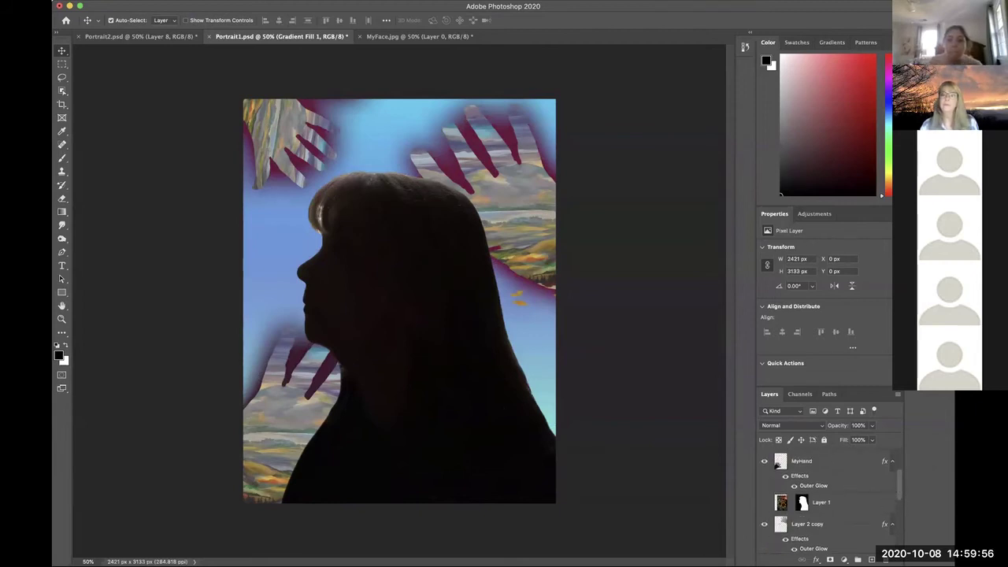
pyautogui.click(763, 525)
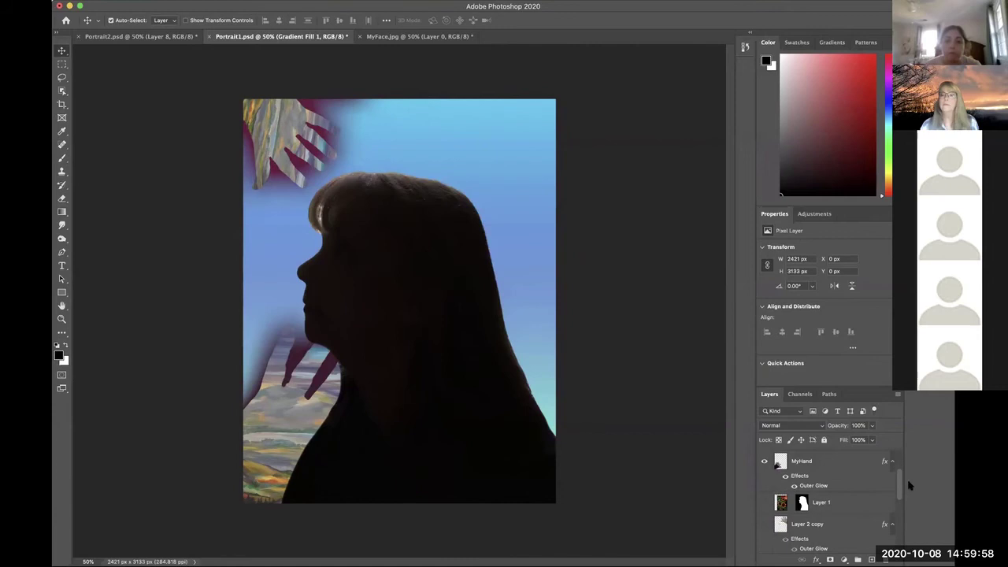
pyautogui.moveTo(899, 493); pyautogui.dragTo(899, 486)
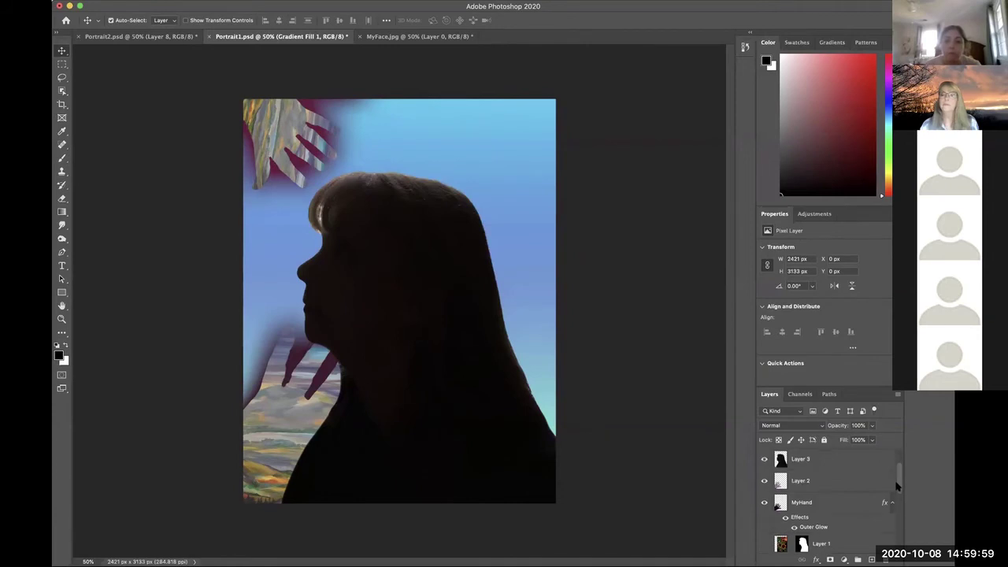
pyautogui.click(764, 502)
pyautogui.click(765, 481)
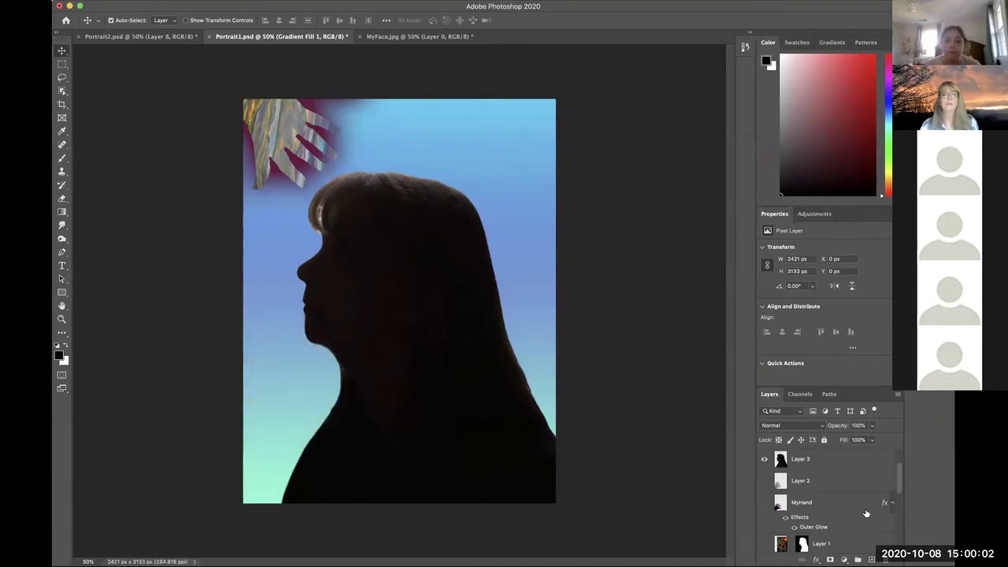
pyautogui.moveTo(901, 490); pyautogui.dragTo(897, 473)
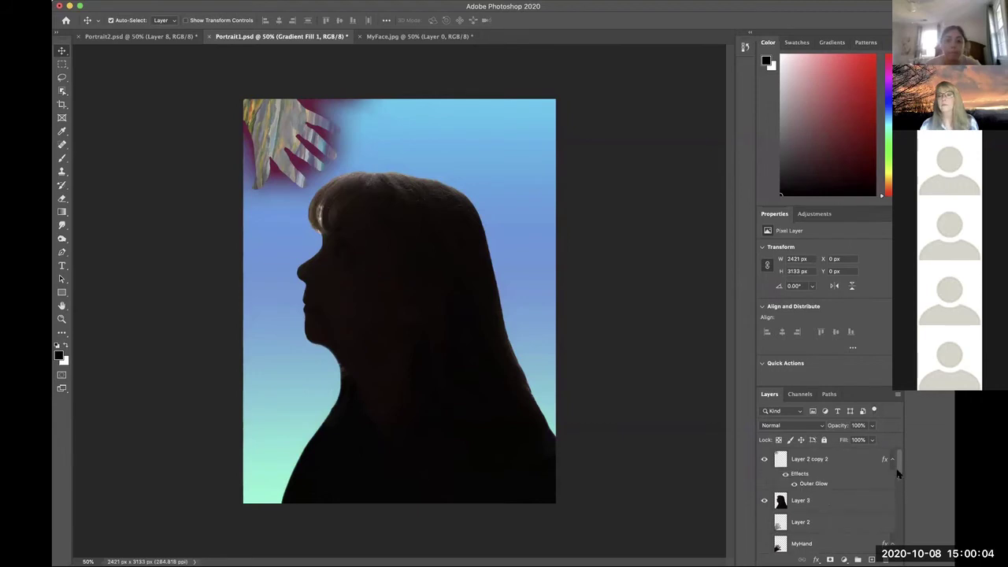
pyautogui.click(764, 461)
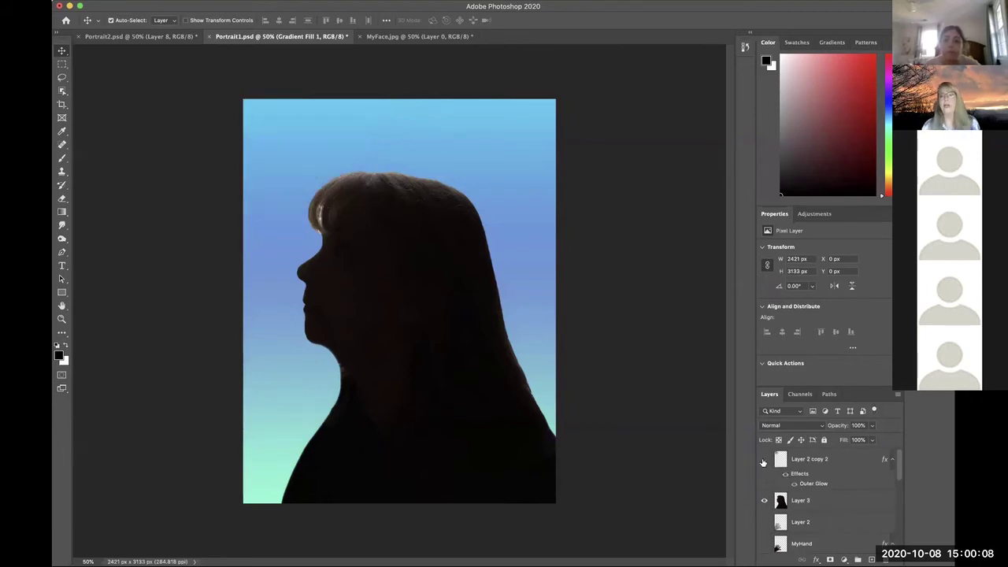
# Add a Gradient Fill 2 layer with purple-to-pink colours above Gradient Fill 1
pyautogui.moveTo(899, 475); pyautogui.dragTo(898, 542)
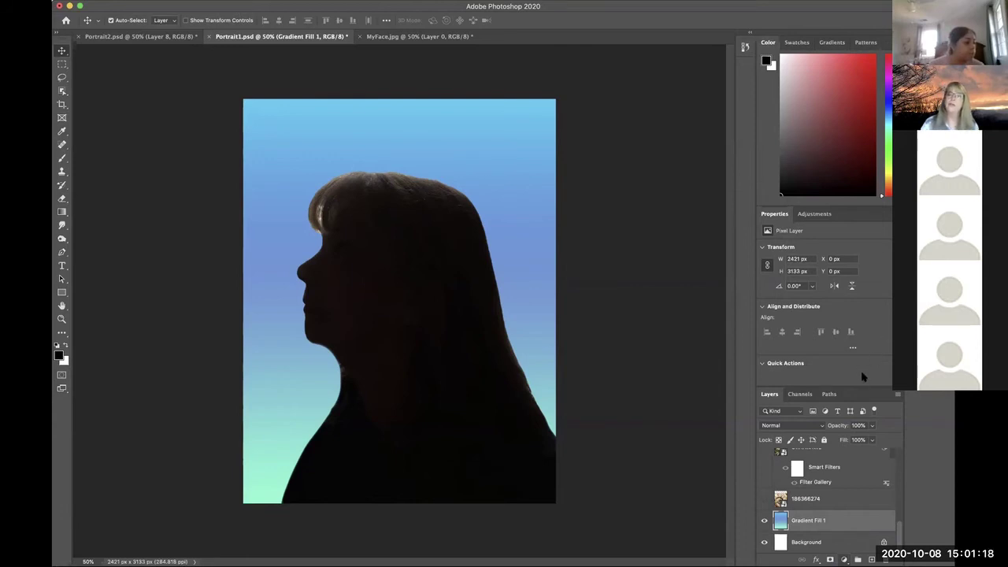
pyautogui.press('Return')
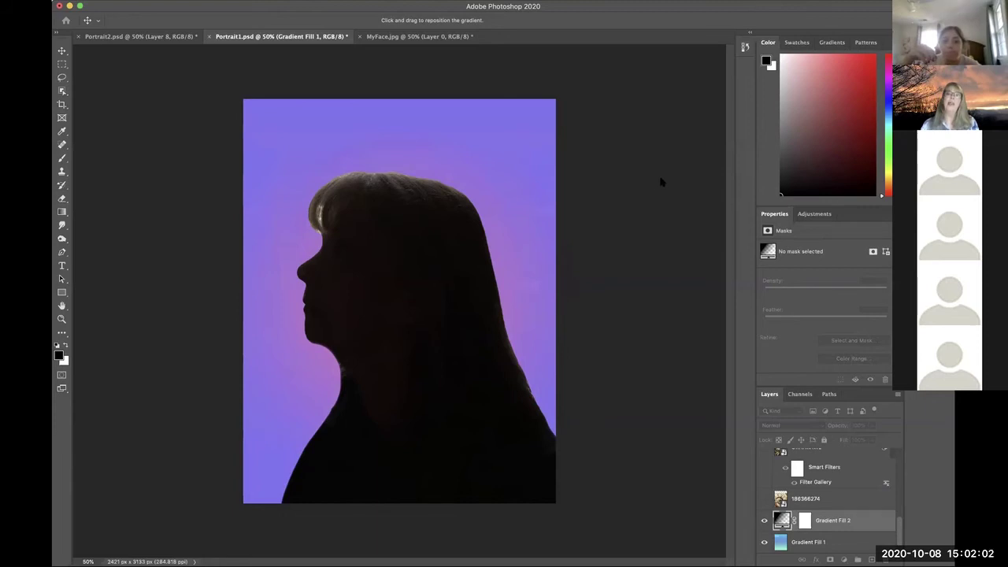
# Drag Gradient Fill 2's pink glow behind the face and neck, then commit the fill
pyautogui.moveTo(660, 164); pyautogui.dragTo(644, 202)
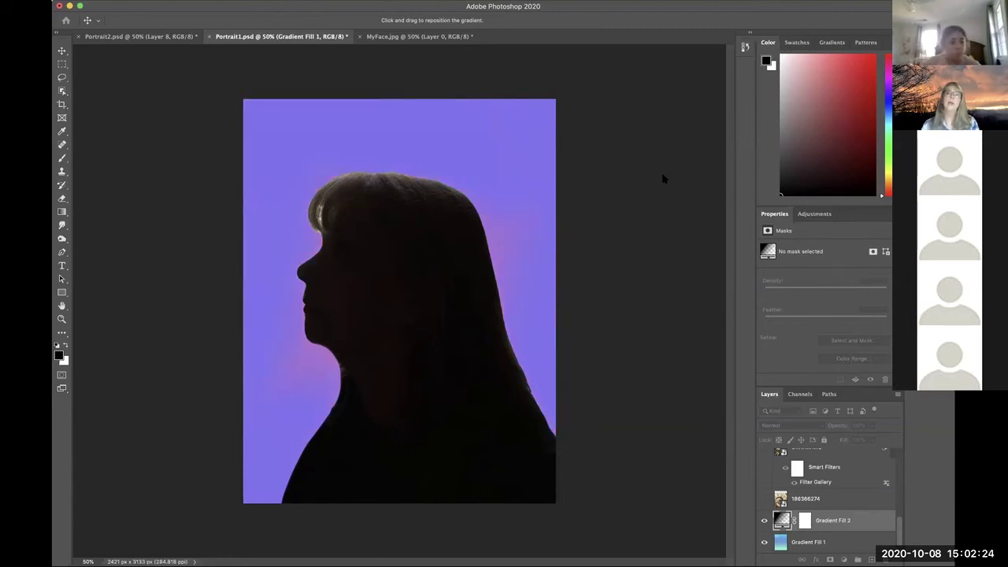
pyautogui.moveTo(651, 156); pyautogui.dragTo(646, 202)
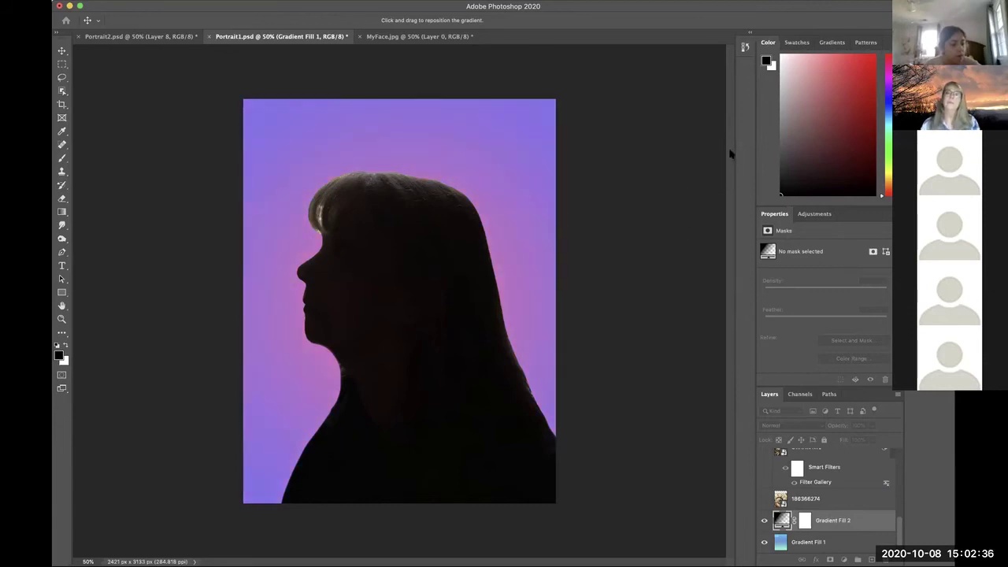
pyautogui.press('Return')
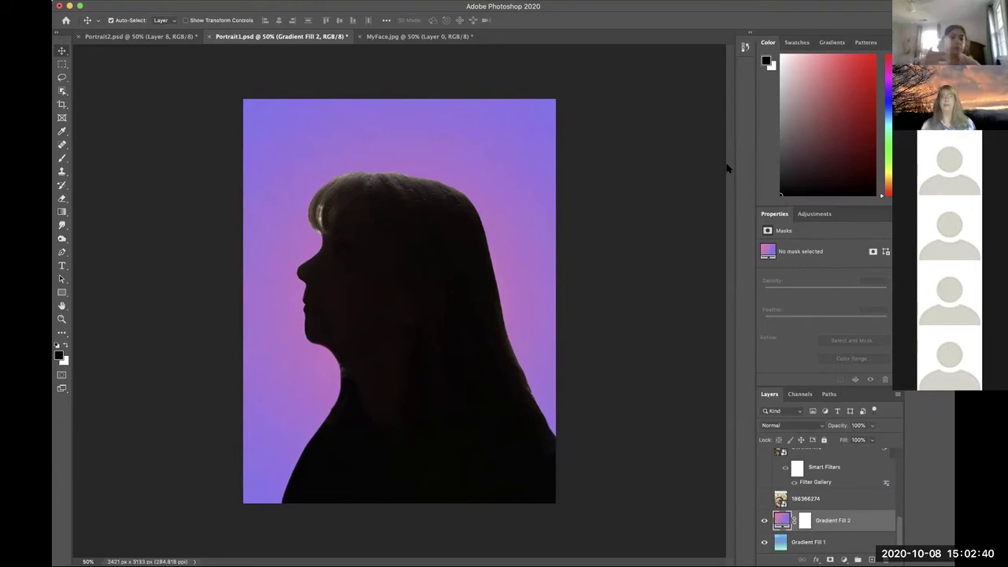
# Select Layer 3, the black profile silhouette layer, in the Layers panel
pyautogui.scroll(-1, 900, 521)
pyautogui.scroll(2, 900, 521)
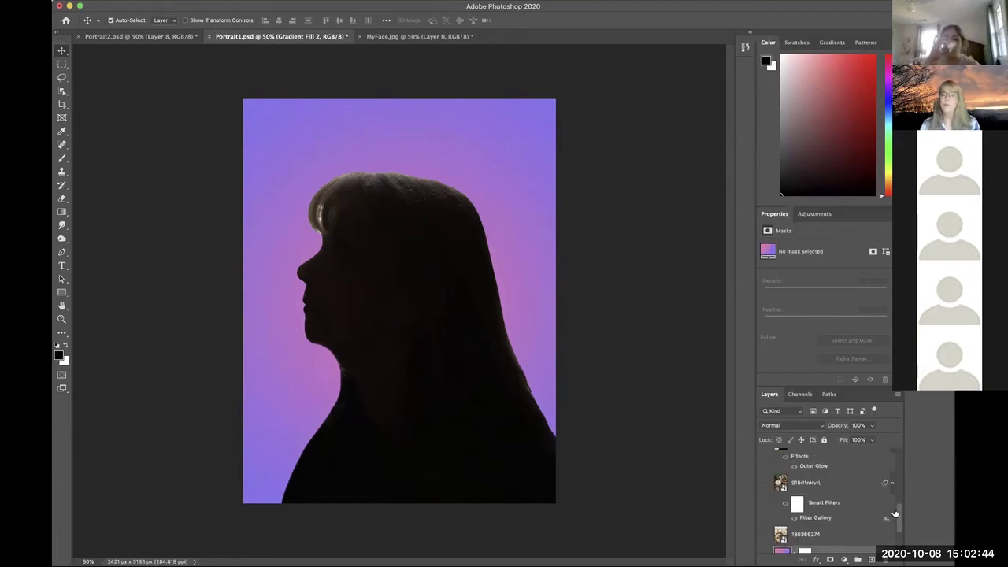
pyautogui.scroll(2, 897, 519)
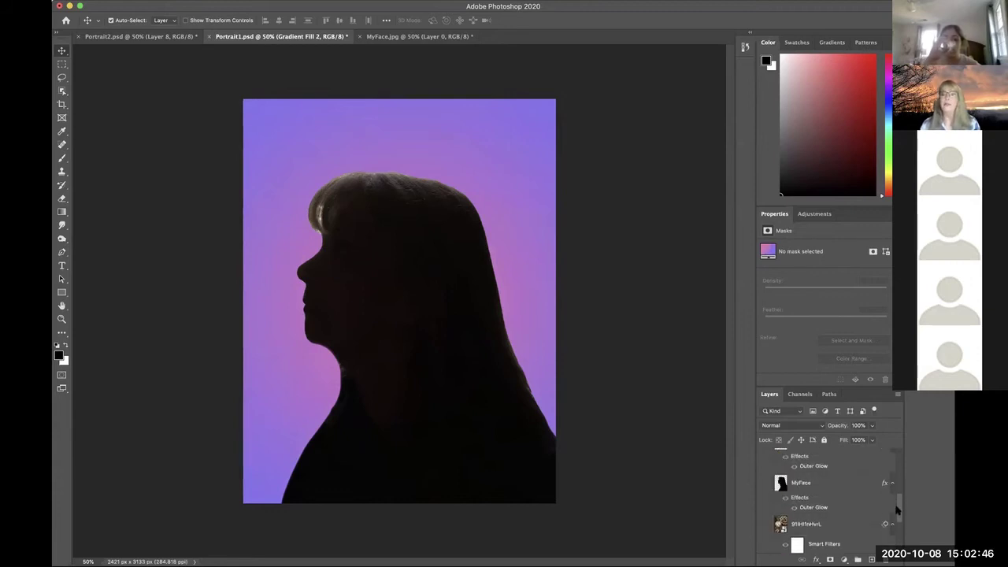
pyautogui.click(833, 484)
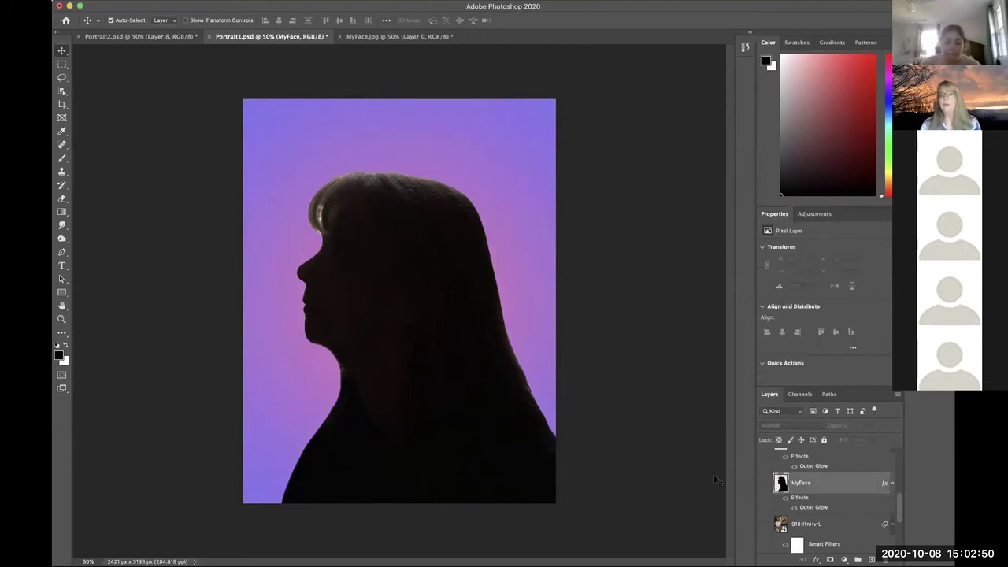
pyautogui.moveTo(899, 518); pyautogui.dragTo(897, 479)
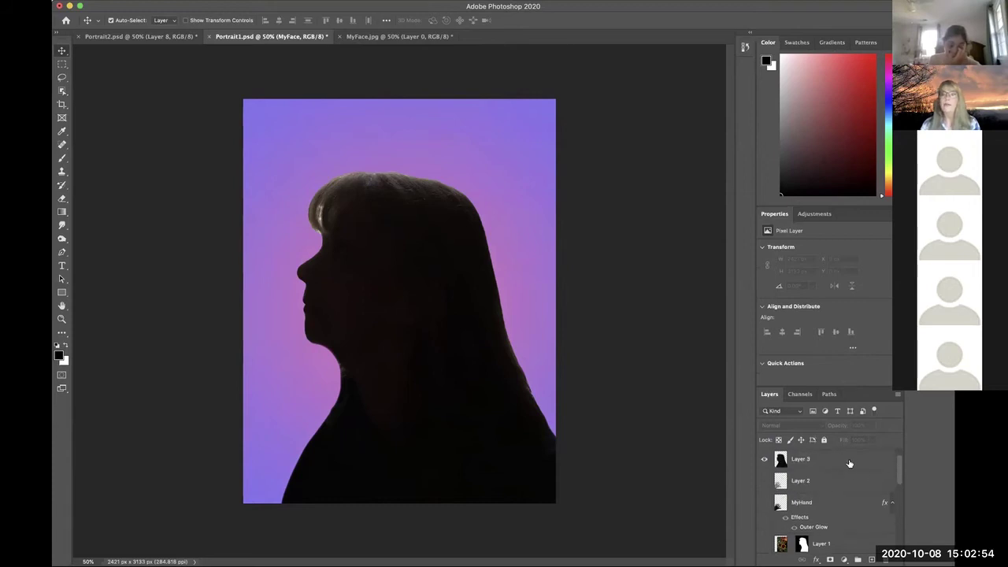
pyautogui.click(841, 464)
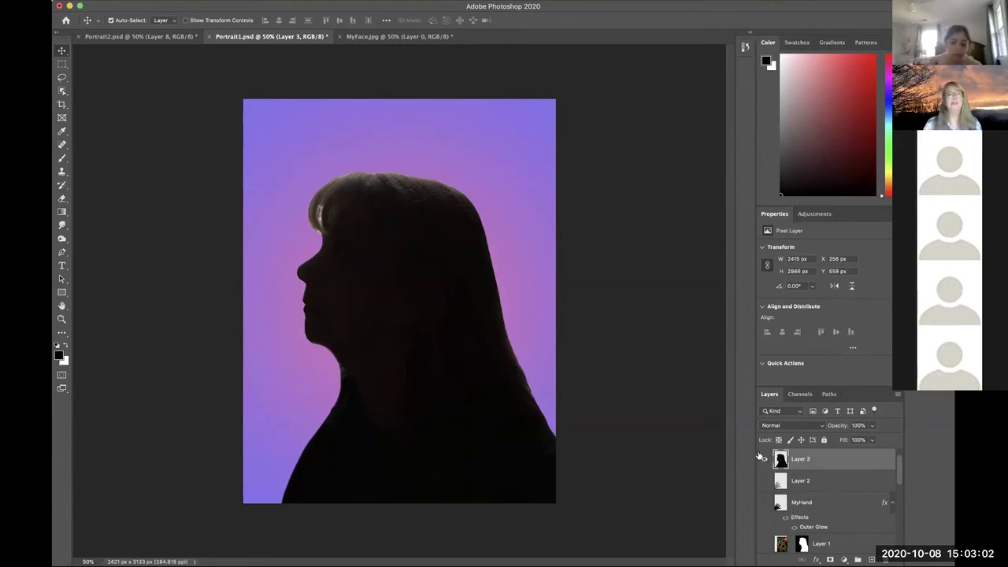
# Outline the woman's silhouette in Portrait1 with Object Selection in Lasso mode, redrawing it once
pyautogui.click(63, 93)
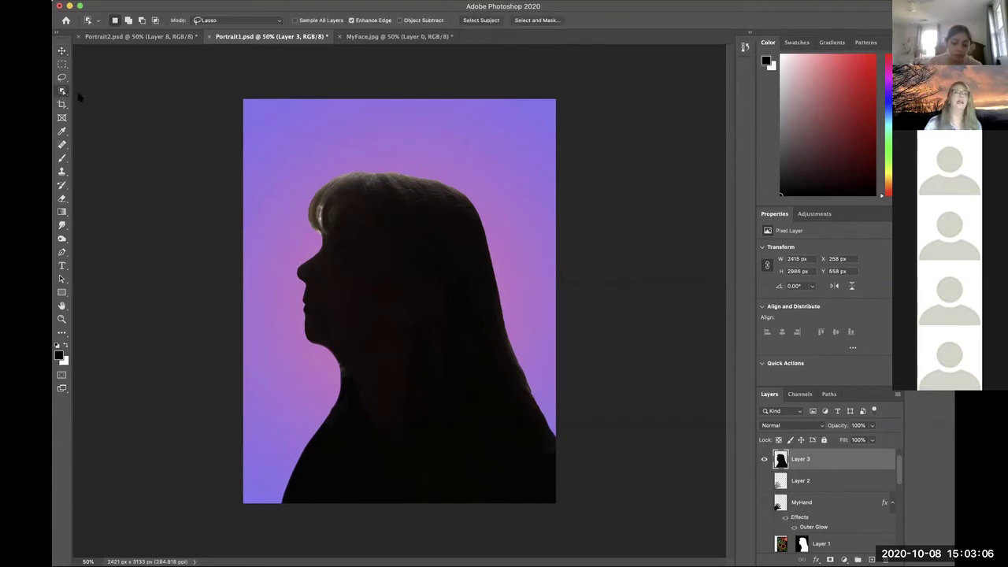
pyautogui.moveTo(327, 160)
pyautogui.mouseDown()
pyautogui.moveTo(276, 203)
pyautogui.moveTo(276, 412)
pyautogui.moveTo(290, 419)
pyautogui.moveTo(253, 473)
pyautogui.moveTo(245, 537)
pyautogui.moveTo(653, 551)
pyautogui.moveTo(688, 534)
pyautogui.moveTo(542, 341)
pyautogui.moveTo(520, 255)
pyautogui.moveTo(479, 185)
pyautogui.moveTo(373, 130)
pyautogui.mouseUp()
pyautogui.moveTo(330, 160); pyautogui.dragTo(331, 162)
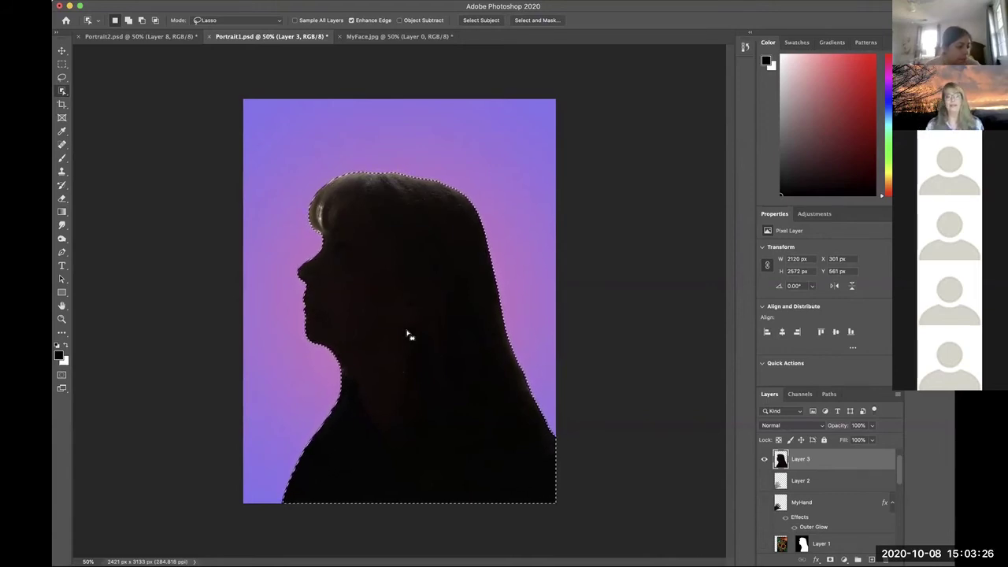
pyautogui.hotkey('ctrl', 'd')
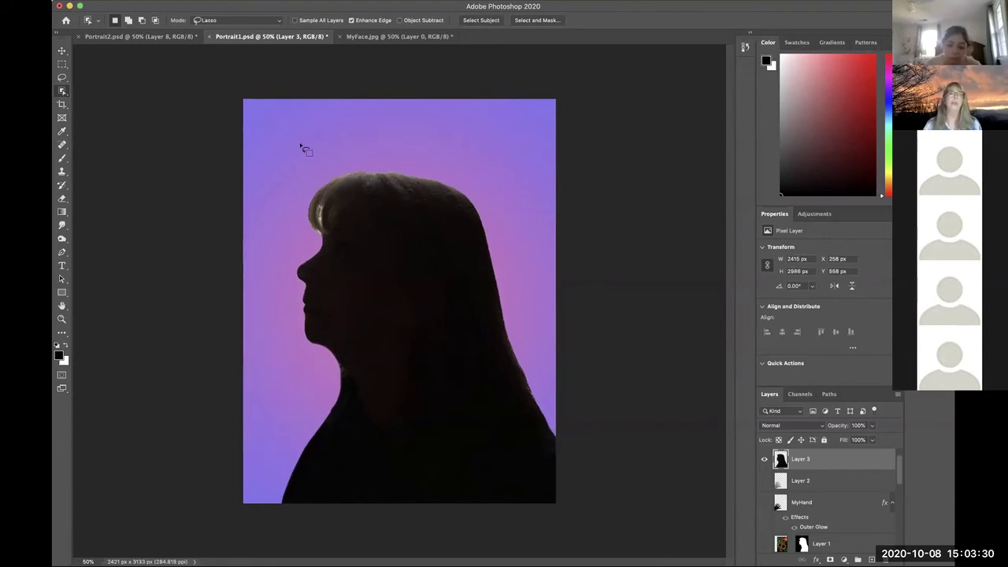
pyautogui.moveTo(319, 165)
pyautogui.mouseDown()
pyautogui.moveTo(270, 292)
pyautogui.moveTo(282, 368)
pyautogui.moveTo(217, 462)
pyautogui.moveTo(364, 502)
pyautogui.moveTo(462, 502)
pyautogui.moveTo(710, 551)
pyautogui.moveTo(623, 404)
pyautogui.moveTo(573, 389)
pyautogui.moveTo(546, 346)
pyautogui.moveTo(483, 168)
pyautogui.moveTo(380, 139)
pyautogui.moveTo(322, 163)
pyautogui.mouseUp()
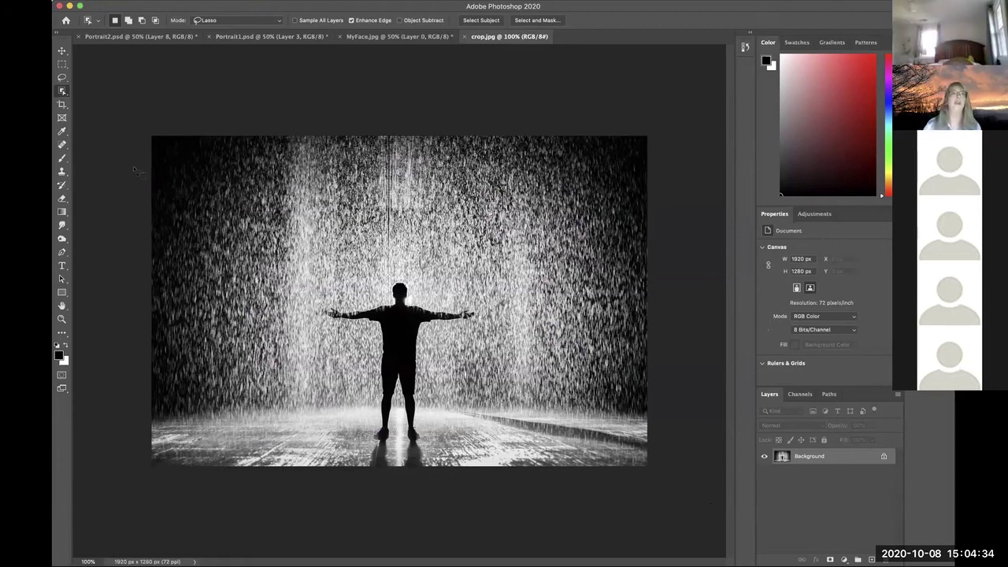
# Marquee-select nearly the whole rain photo and paste it into Portrait1's silhouette as masked Layer 4
pyautogui.click(63, 65)
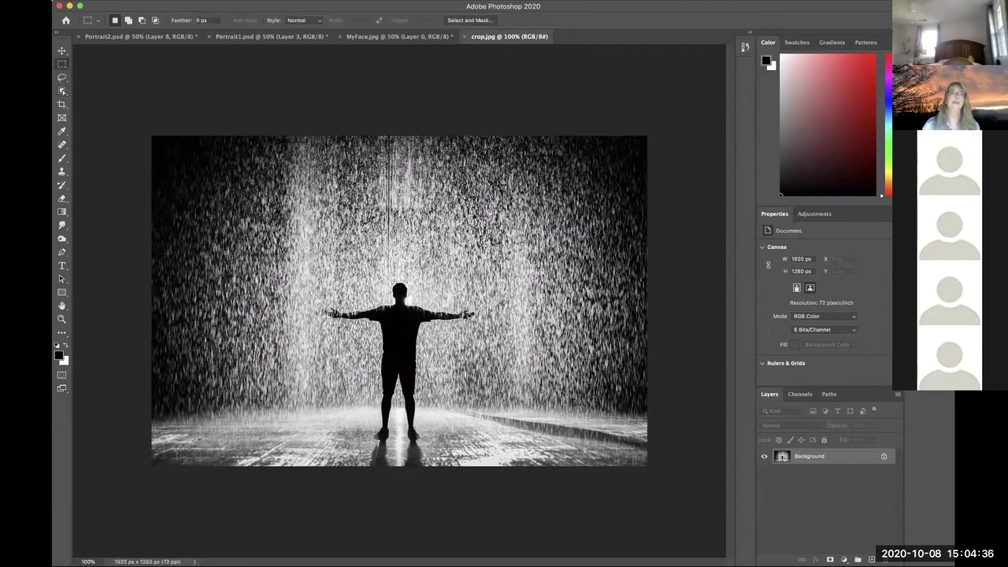
pyautogui.moveTo(183, 152); pyautogui.dragTo(206, 153)
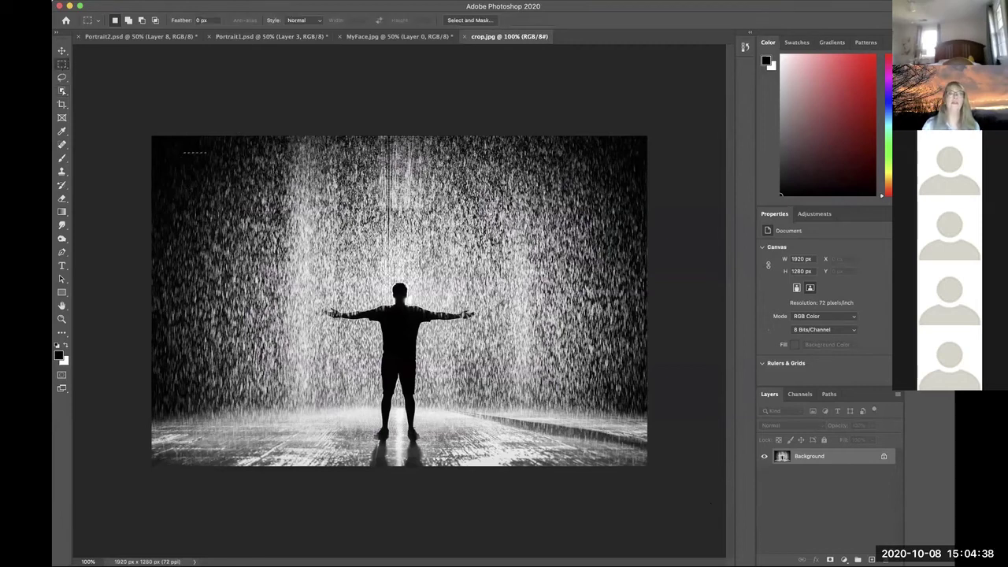
pyautogui.moveTo(530, 291); pyautogui.dragTo(616, 464)
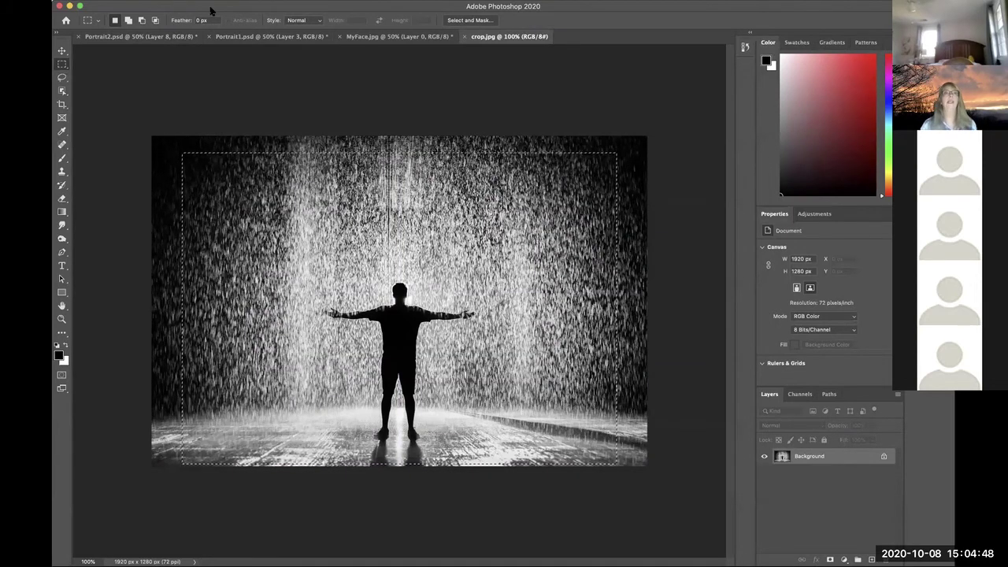
pyautogui.click(248, 40)
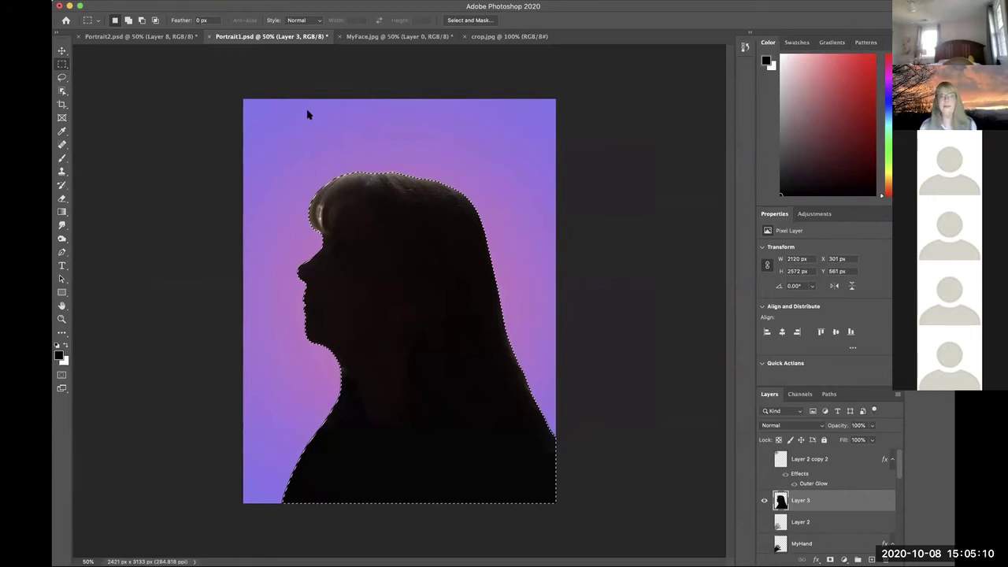
pyautogui.press('super+alt+shift+v')
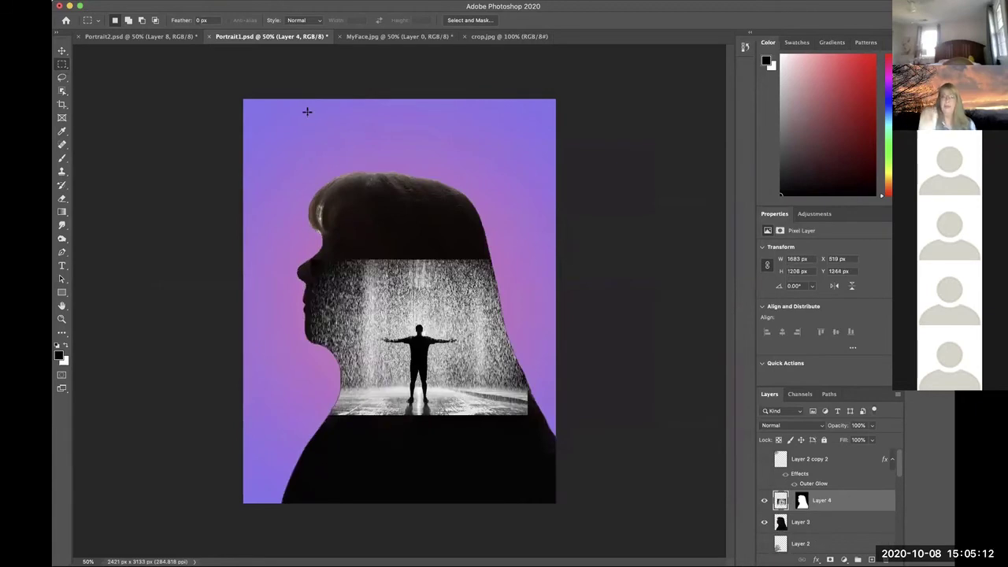
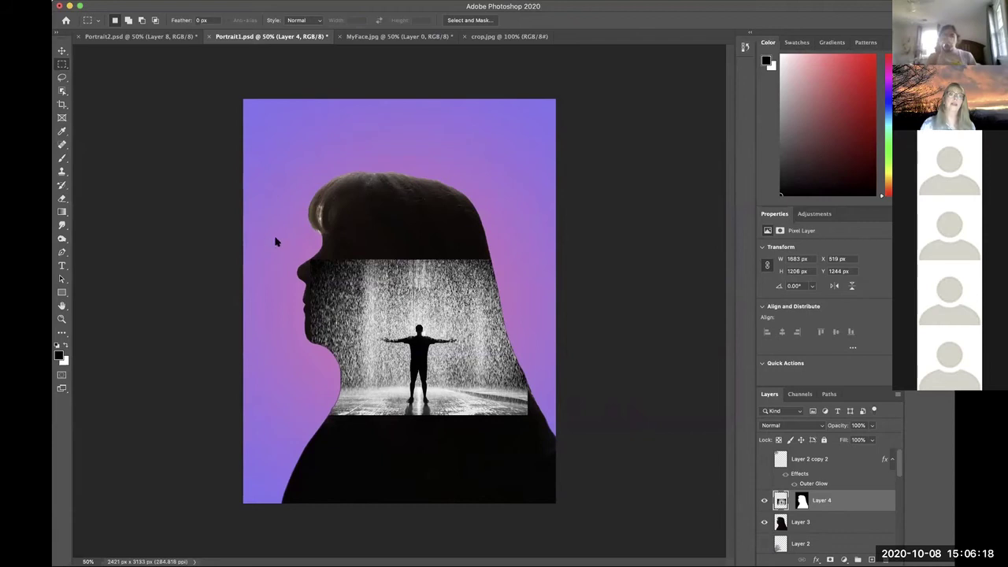
# Free-transform Layer 4's rain photo to about 178% width, covering the head down to the canvas bottom
pyautogui.hotkey('ctrl', 't')
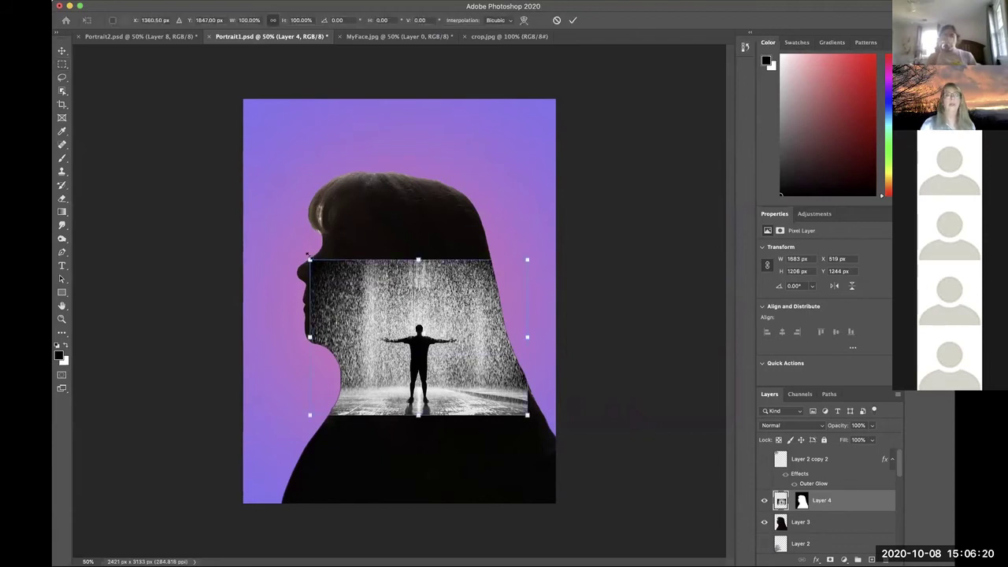
pyautogui.moveTo(308, 256); pyautogui.dragTo(257, 218)
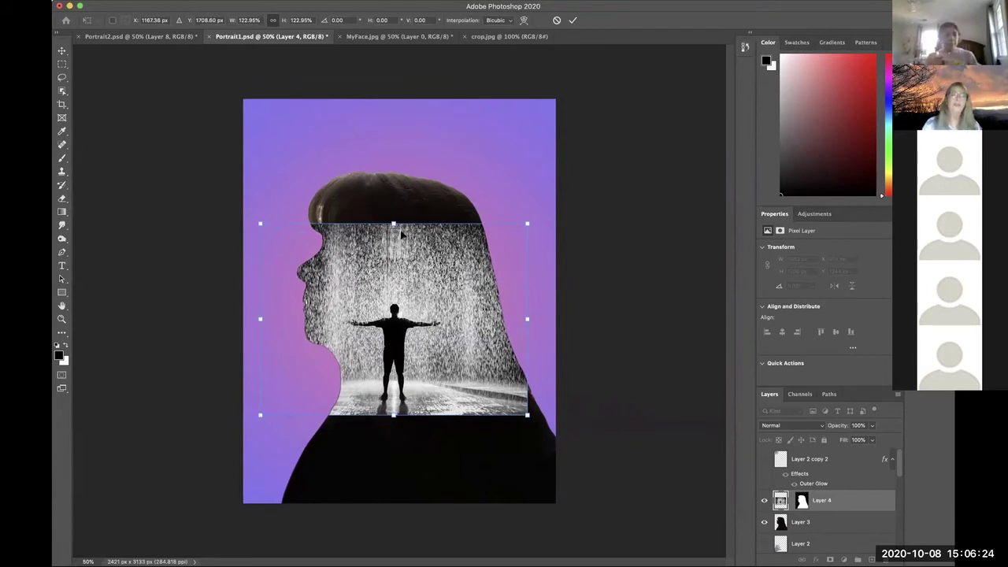
pyautogui.moveTo(393, 223); pyautogui.dragTo(393, 169)
pyautogui.moveTo(526, 415); pyautogui.dragTo(566, 509)
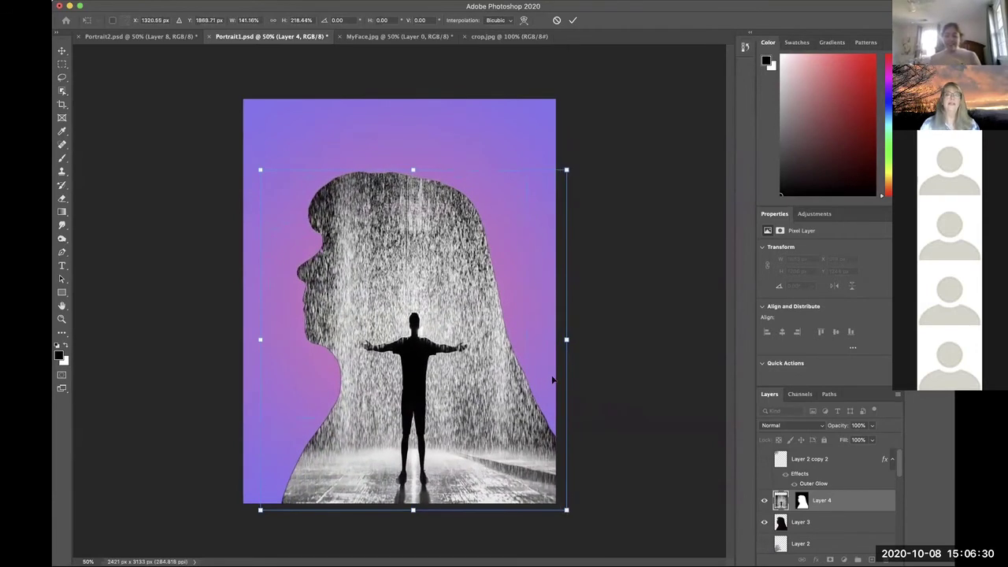
pyautogui.moveTo(567, 340); pyautogui.dragTo(593, 340)
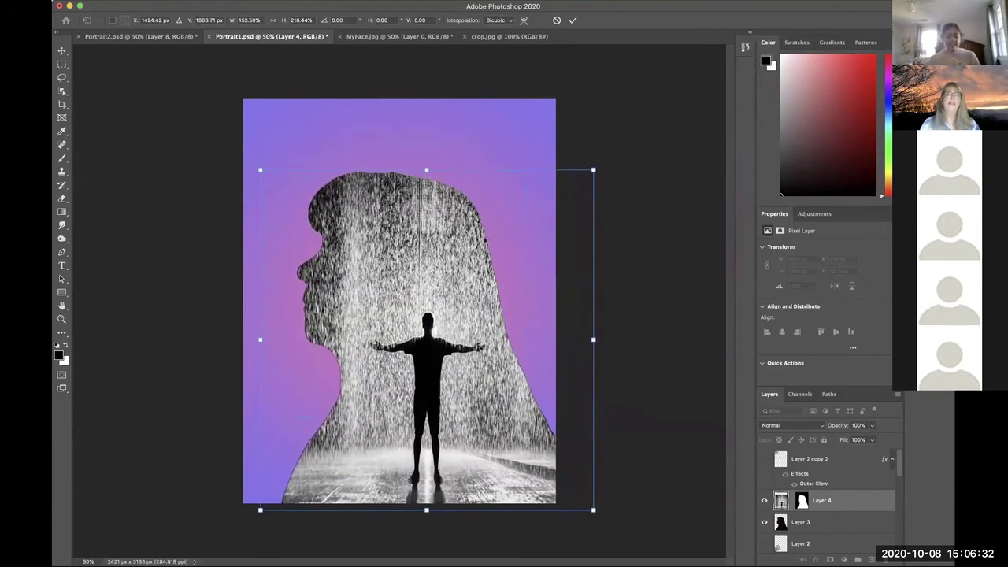
pyautogui.moveTo(259, 339); pyautogui.dragTo(236, 339)
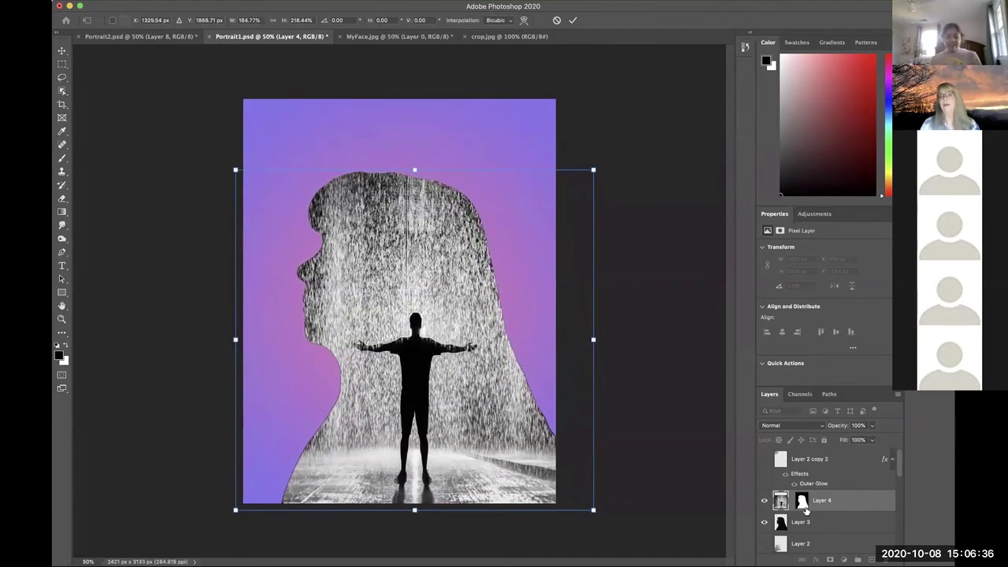
pyautogui.moveTo(235, 339); pyautogui.dragTo(206, 338)
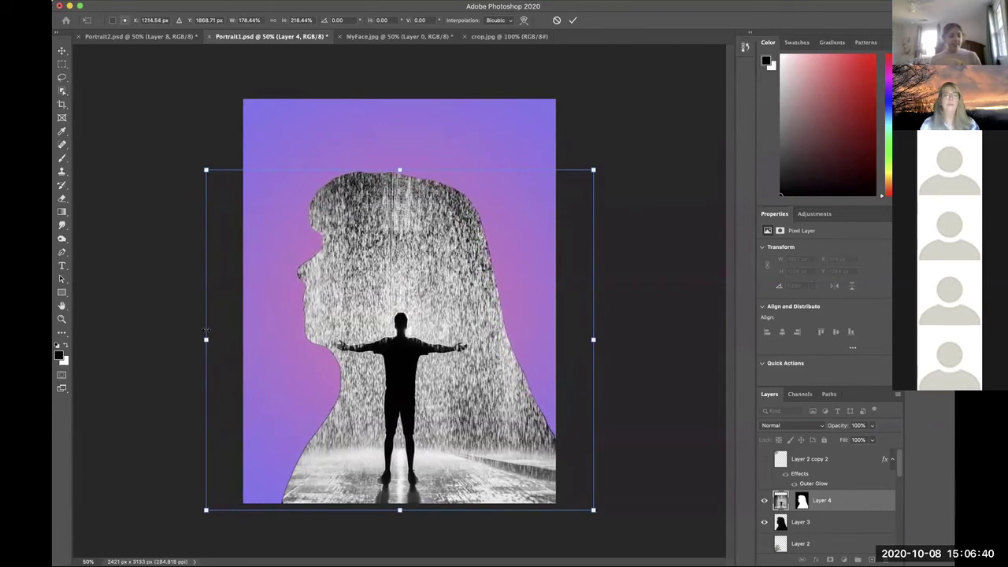
pyautogui.moveTo(430, 402)
pyautogui.mouseDown()
pyautogui.moveTo(430, 386)
pyautogui.moveTo(430, 394)
pyautogui.mouseUp()
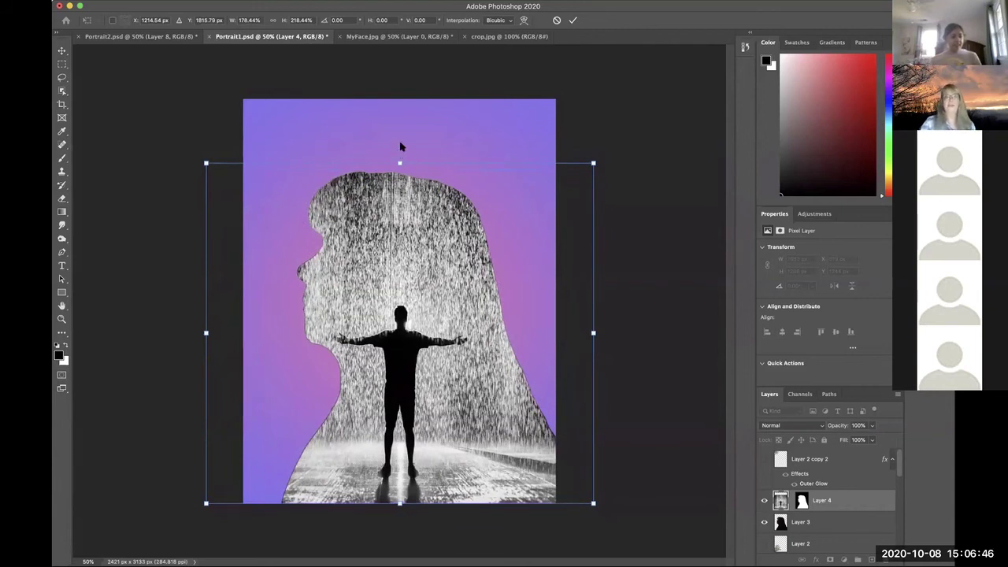
pyautogui.press('Return')
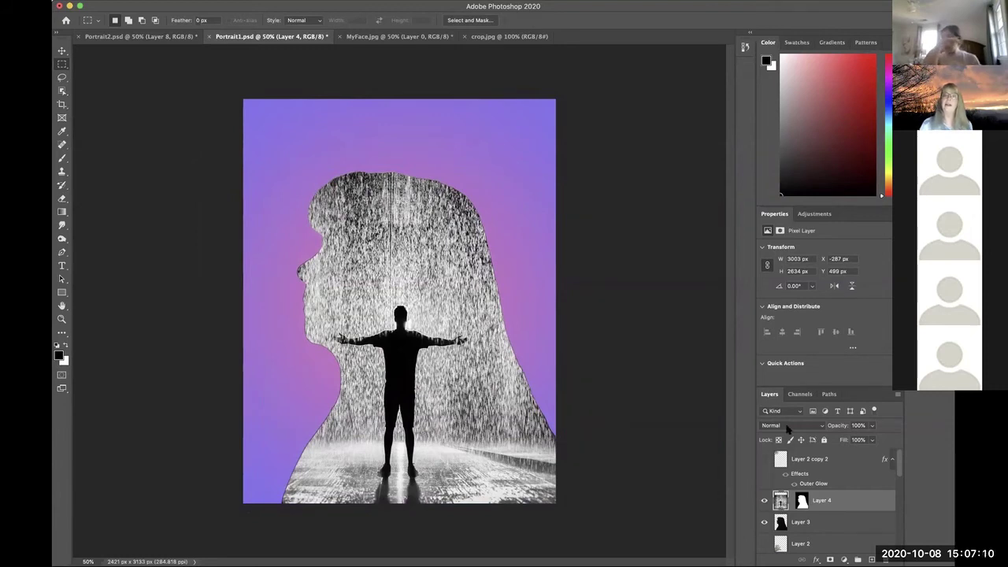
# Try several blend modes on Layer 4 and settle on Divide, darkening the head around a glowing figure
pyautogui.hotkey('alt', 'BackSpace')
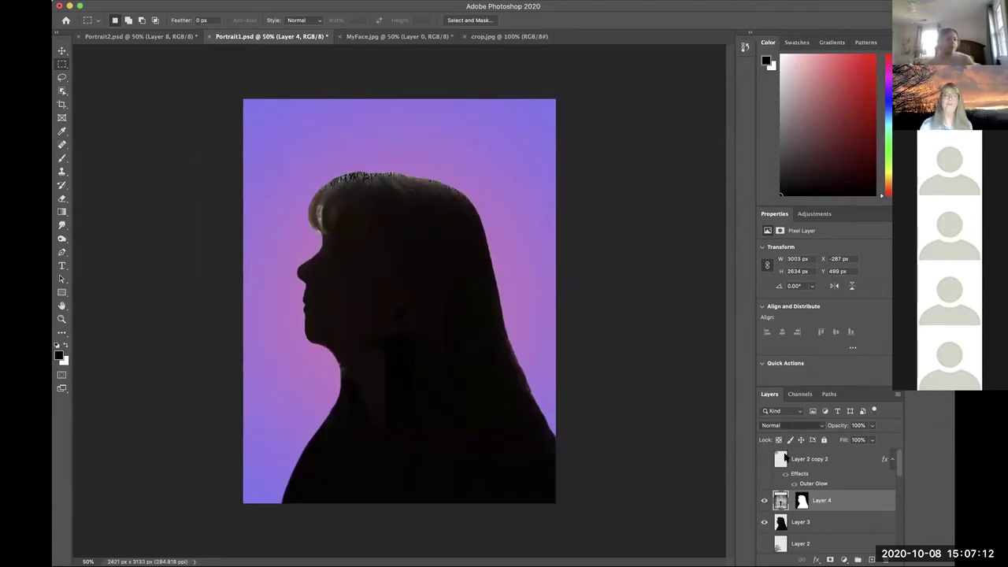
pyautogui.press('super+z')
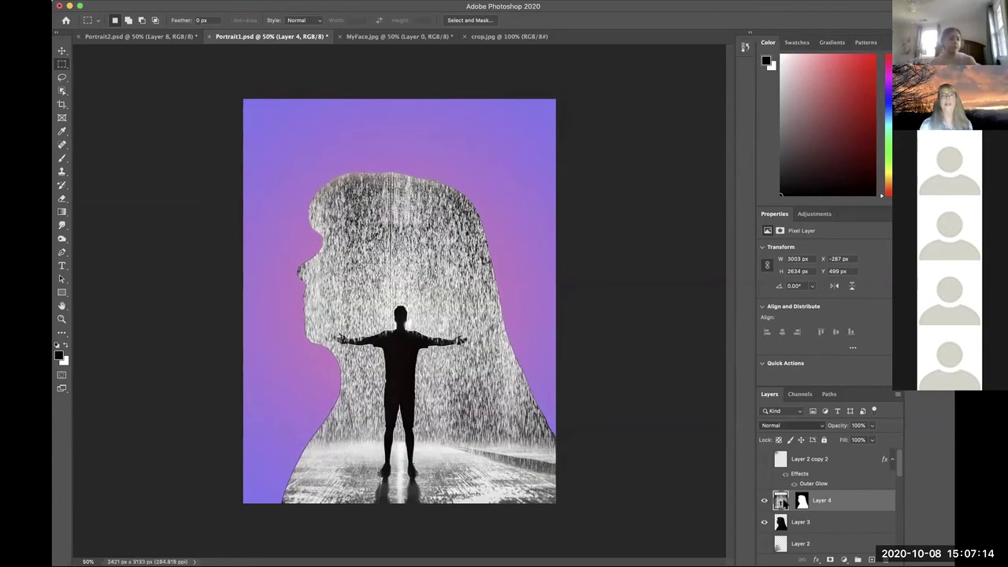
pyautogui.press('super+z')
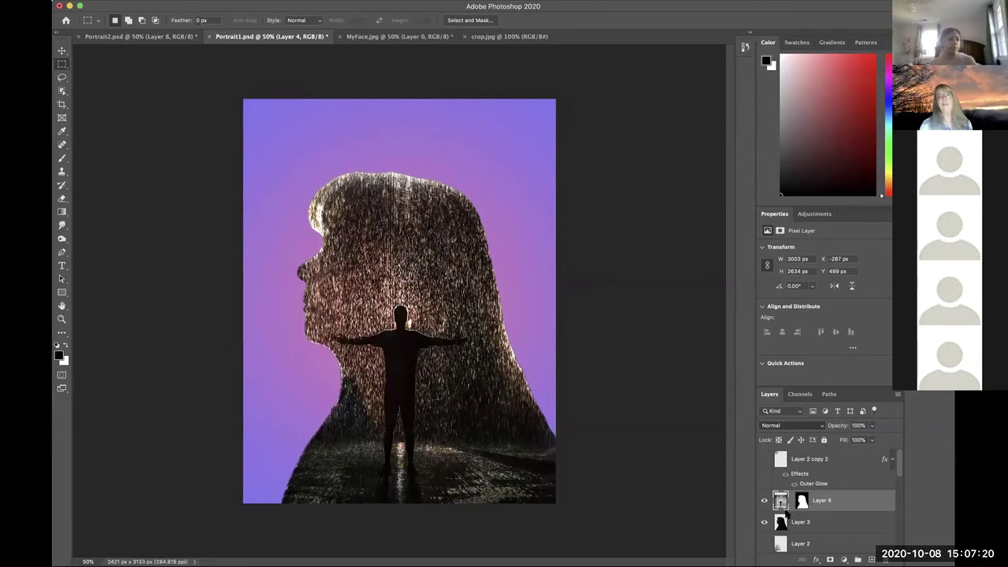
pyautogui.press('super+shift+z')
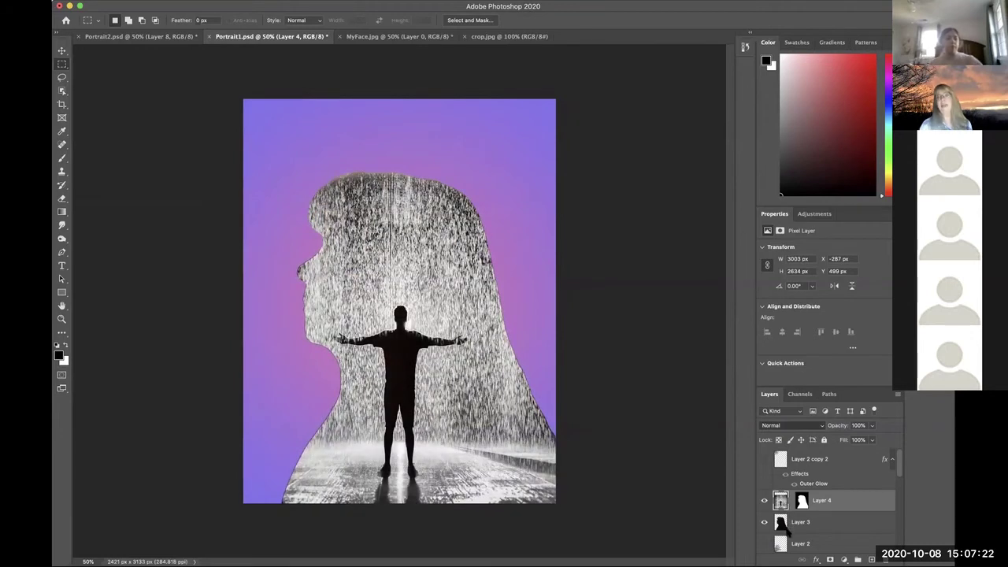
pyautogui.press('super+z')
pyautogui.press('super+shift+z')
pyautogui.press('super+z')
pyautogui.press('super+z')
pyautogui.press('super+shift+z')
pyautogui.press('super+z')
pyautogui.press('super+shift+z')
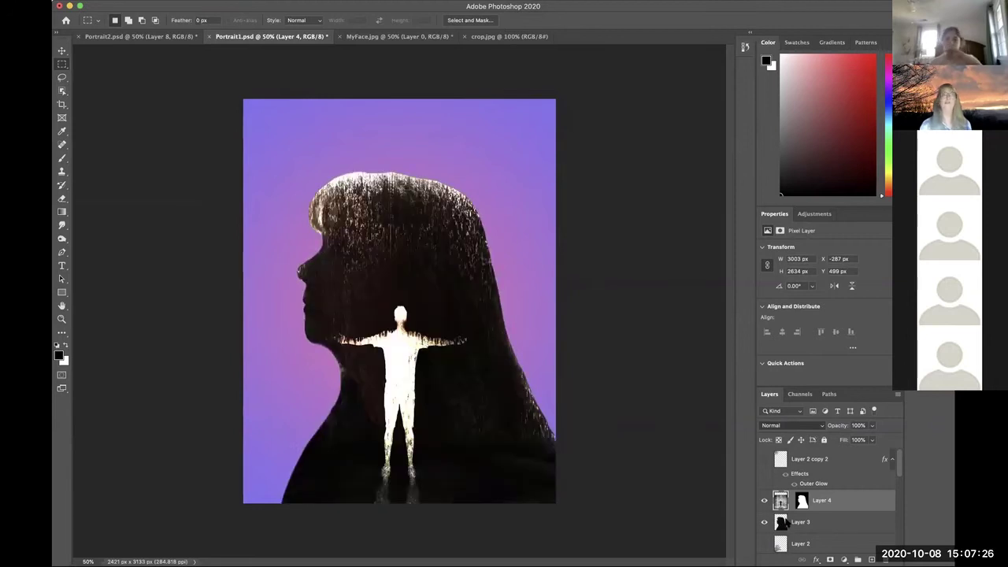
pyautogui.press('super+z')
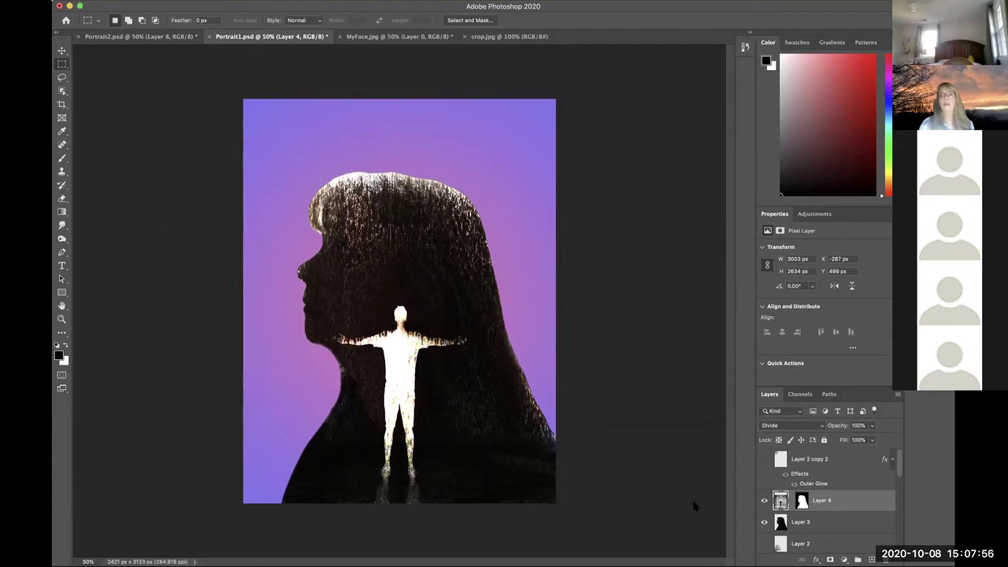
# Place MyHand.jpg as an embedded smart object, then enlarge and position it over the head
pyautogui.moveTo(694, 507); pyautogui.dragTo(702, 524)
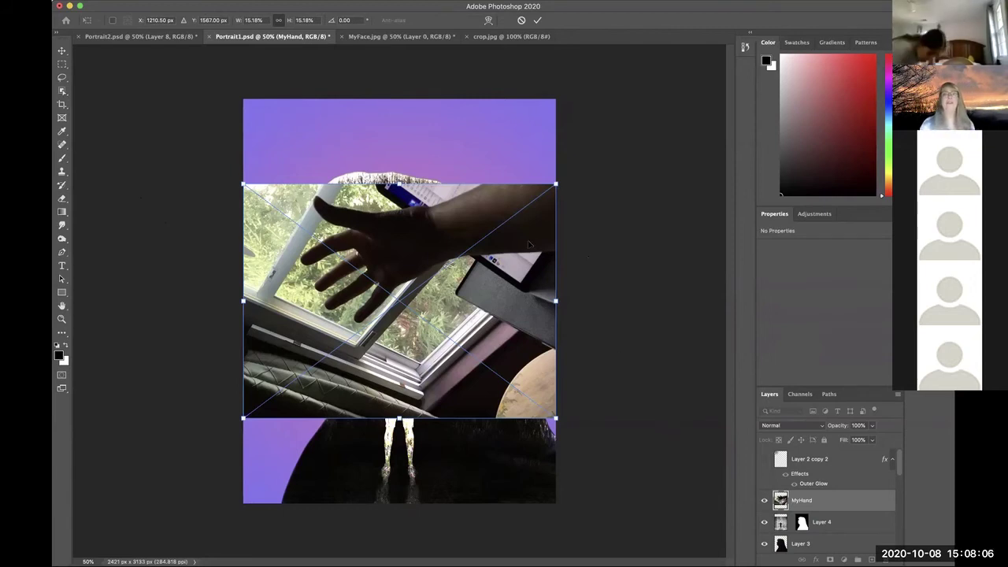
pyautogui.moveTo(529, 243); pyautogui.dragTo(569, 170)
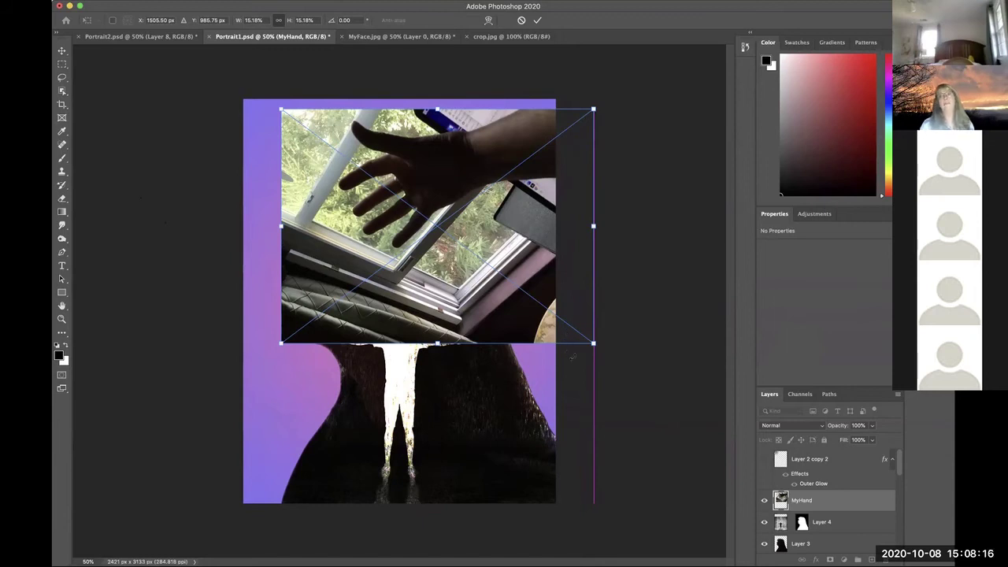
pyautogui.moveTo(593, 344); pyautogui.dragTo(611, 356)
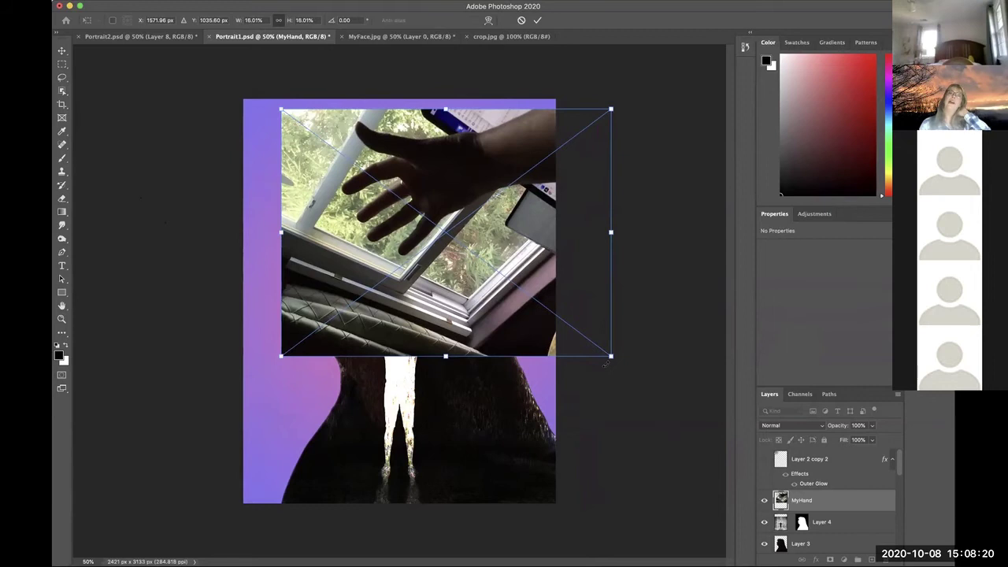
pyautogui.moveTo(611, 359); pyautogui.dragTo(655, 387)
pyautogui.moveTo(417, 245); pyautogui.dragTo(435, 305)
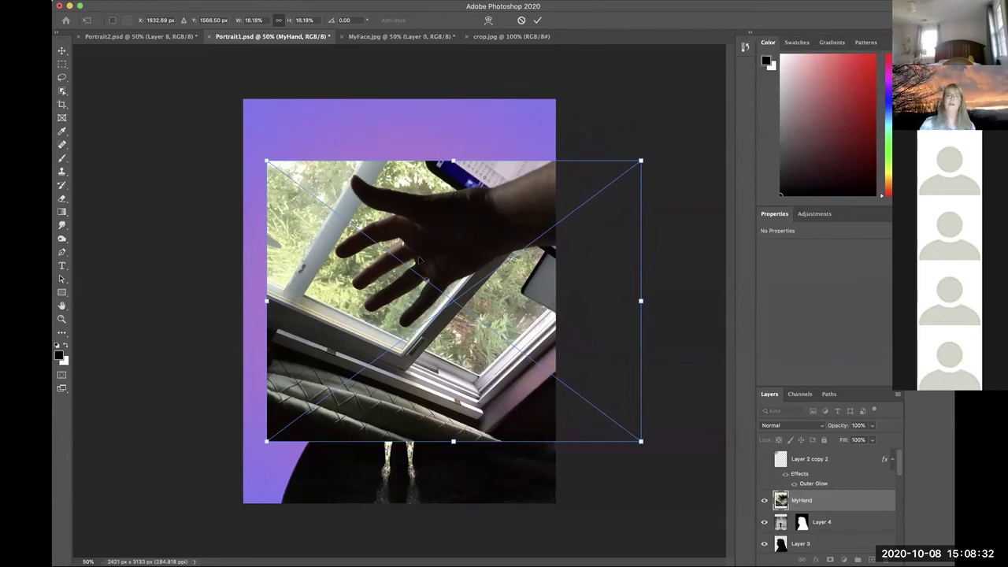
pyautogui.press('Return')
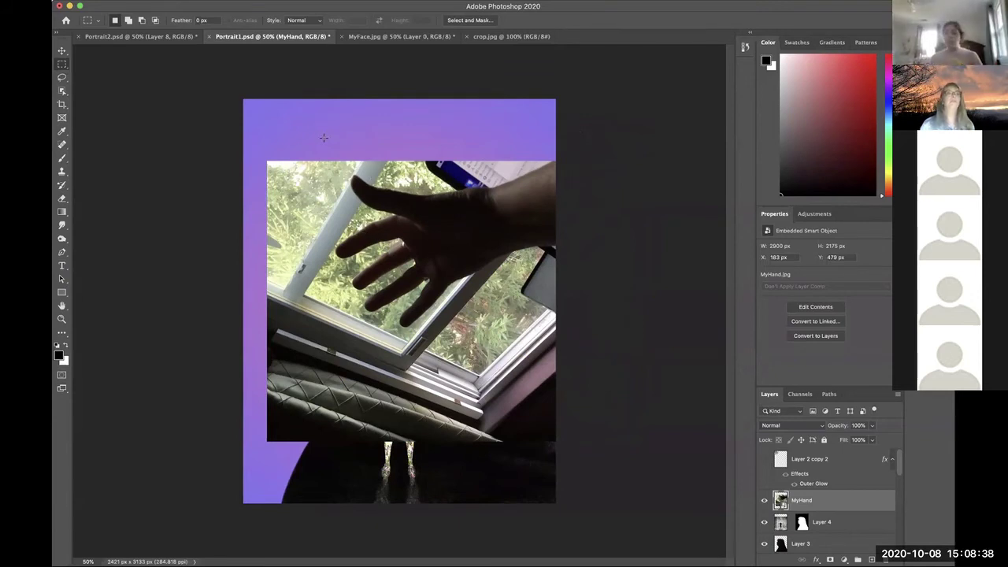
pyautogui.click(63, 92)
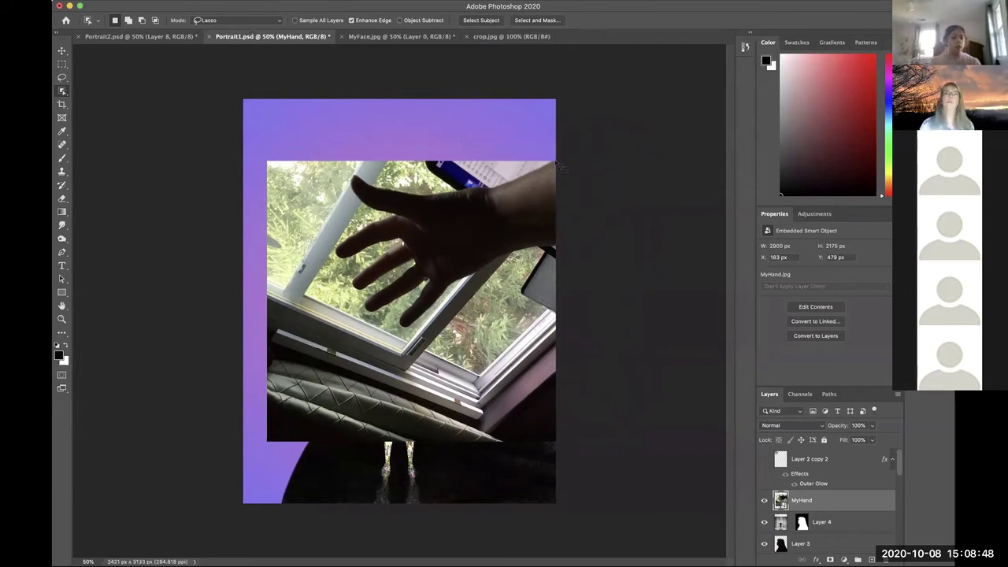
pyautogui.moveTo(557, 160)
pyautogui.mouseDown()
pyautogui.moveTo(449, 182)
pyautogui.moveTo(347, 170)
pyautogui.moveTo(358, 225)
pyautogui.moveTo(325, 237)
pyautogui.moveTo(323, 251)
pyautogui.moveTo(391, 348)
pyautogui.mouseUp()
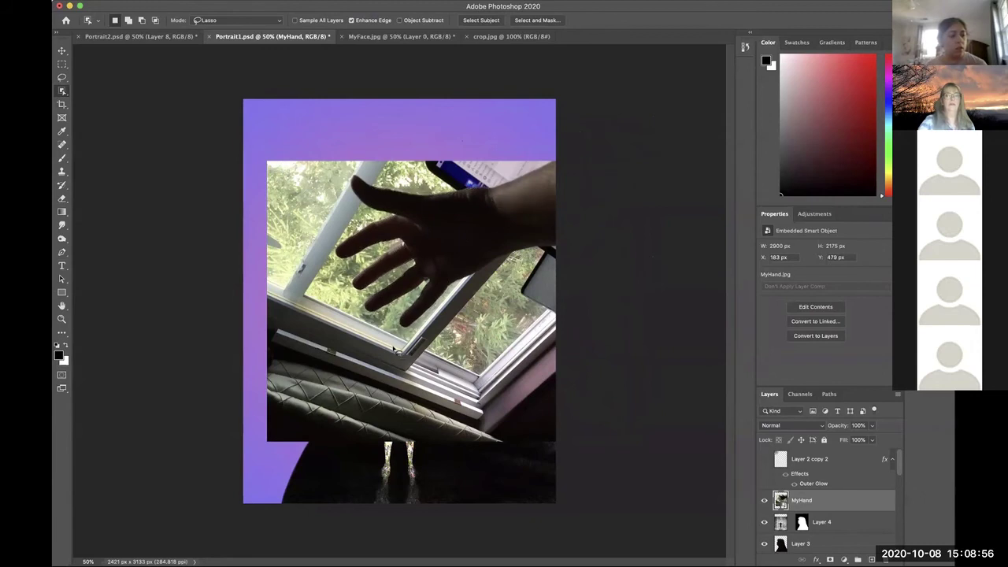
pyautogui.moveTo(558, 270)
pyautogui.mouseDown()
pyautogui.moveTo(364, 354)
pyautogui.moveTo(305, 286)
pyautogui.moveTo(289, 226)
pyautogui.moveTo(302, 193)
pyautogui.moveTo(356, 163)
pyautogui.moveTo(511, 163)
pyautogui.moveTo(548, 147)
pyautogui.moveTo(575, 154)
pyautogui.moveTo(566, 272)
pyautogui.mouseUp()
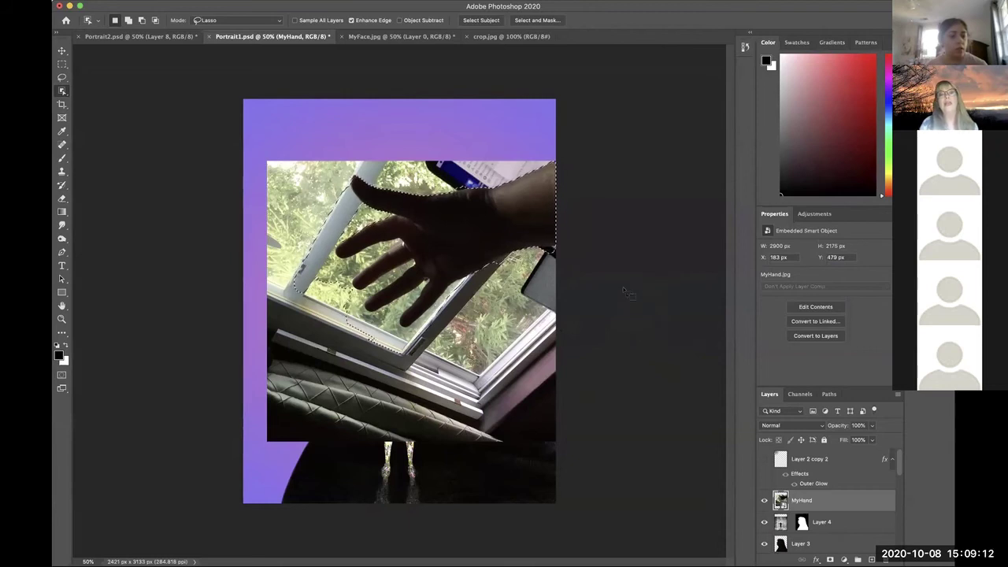
pyautogui.click(618, 313)
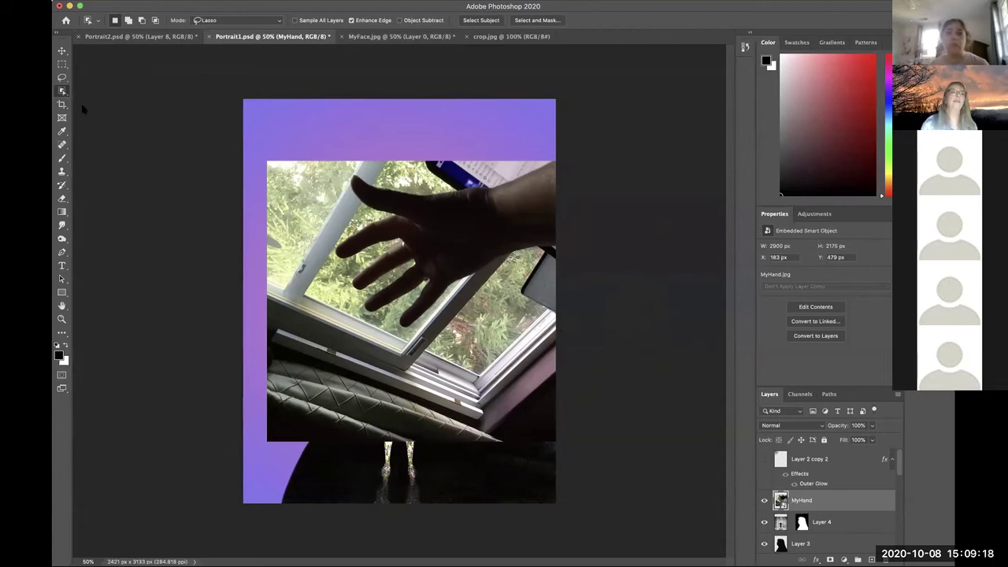
# Magic Wand-select the dark hand and arm, invert the selection, and delete the MyHand background
pyautogui.hotkey('shift', 'w')
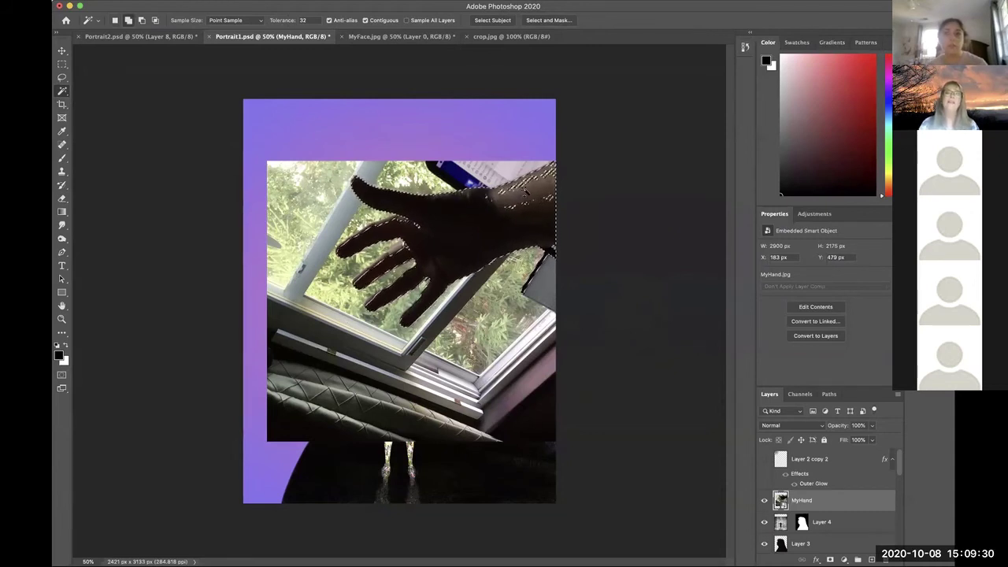
pyautogui.keyDown('shift'); pyautogui.click(513, 206); pyautogui.keyUp('shift')
pyautogui.keyDown('shift'); pyautogui.click(511, 208); pyautogui.keyUp('shift')
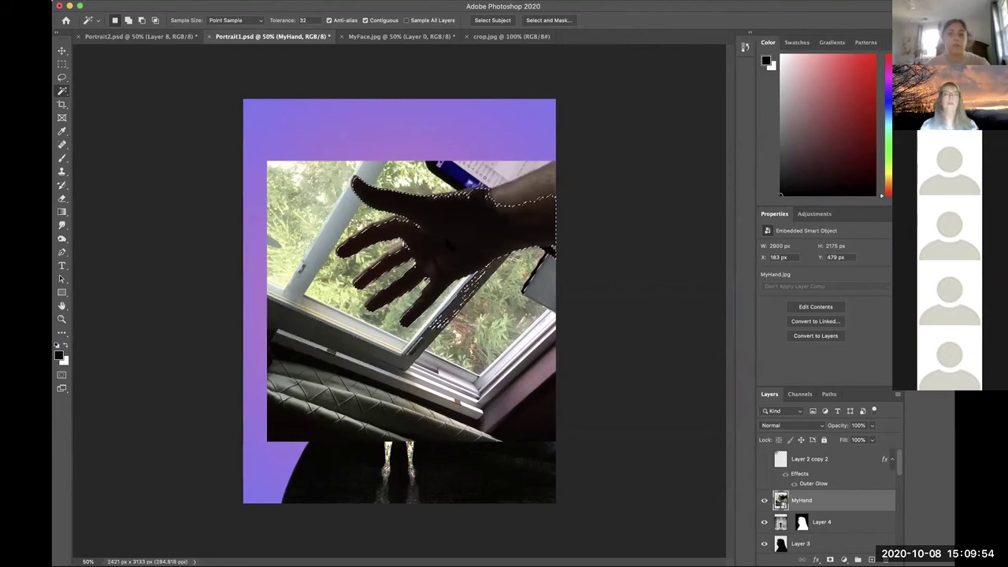
pyautogui.keyDown('shift'); pyautogui.click(524, 188); pyautogui.keyUp('shift')
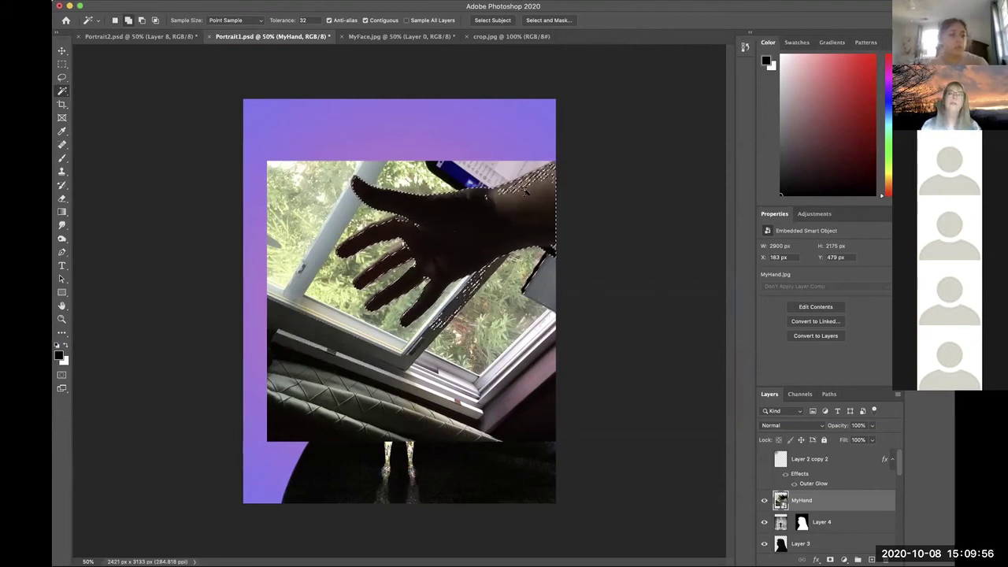
pyautogui.keyDown('shift'); pyautogui.click(487, 203); pyautogui.keyUp('shift')
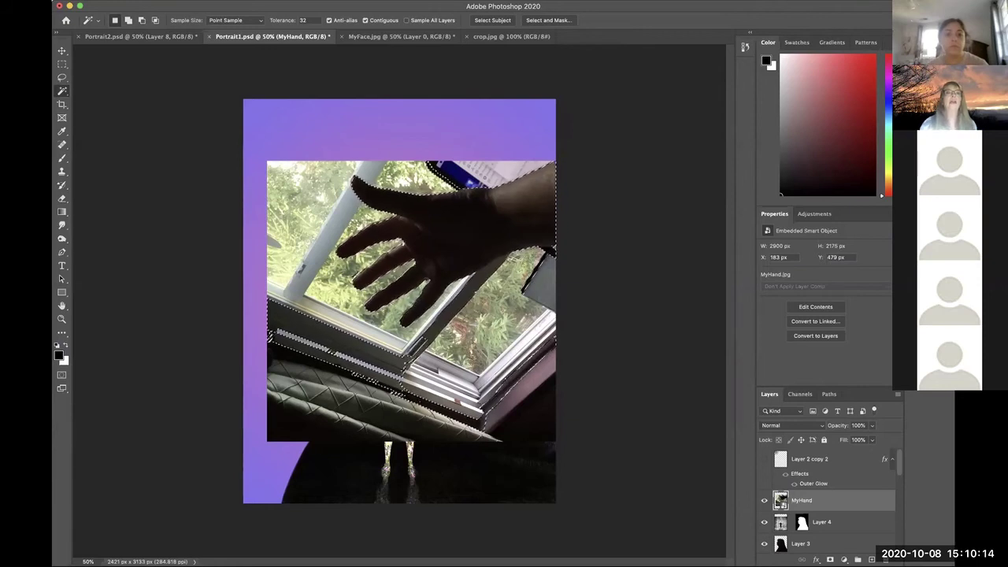
pyautogui.press('super+shift+i')
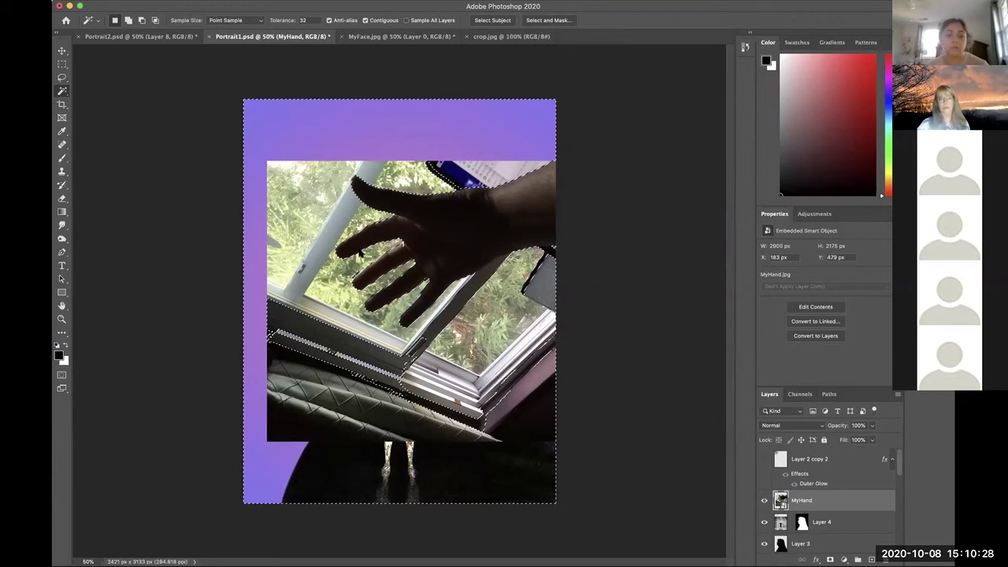
pyautogui.press('BackSpace')
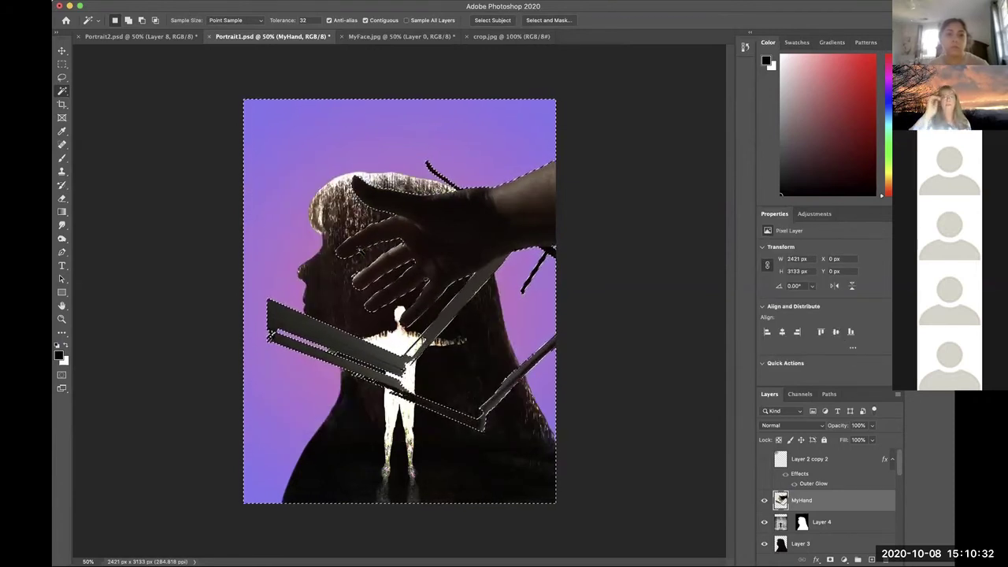
# Move the cut-out hand up about 323 px onto the head and clear the selection
pyautogui.click(62, 52)
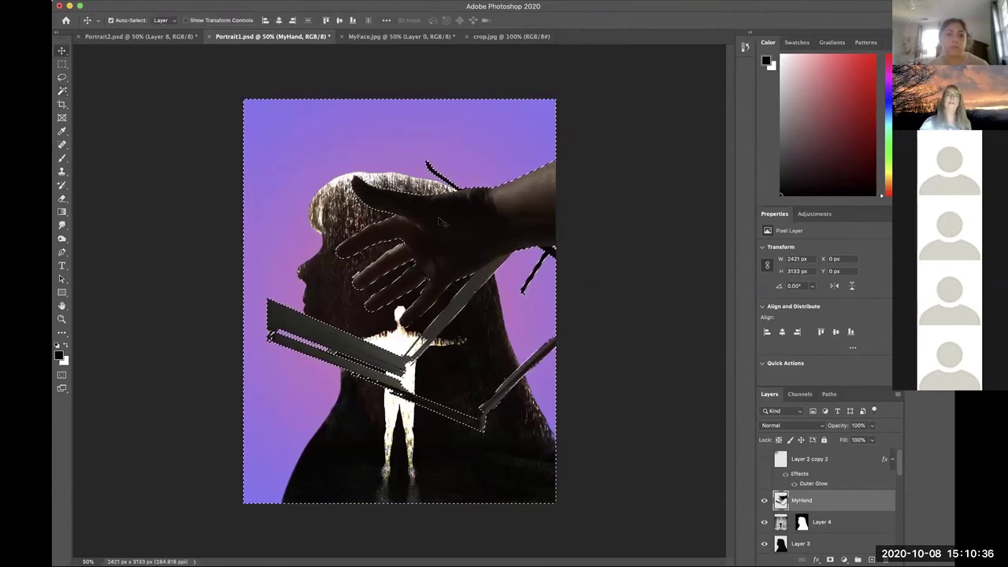
pyautogui.moveTo(430, 220); pyautogui.dragTo(431, 177)
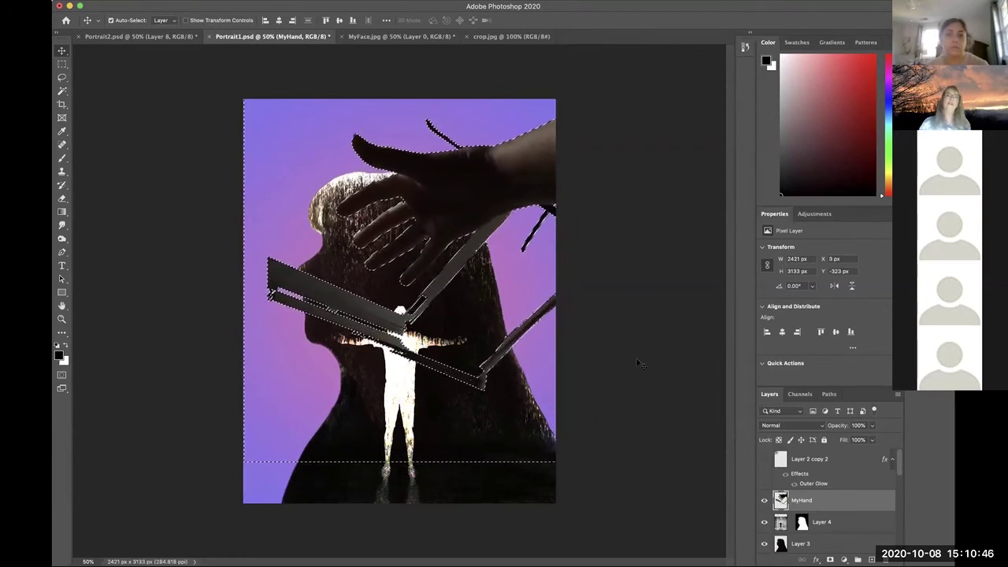
pyautogui.click(642, 398)
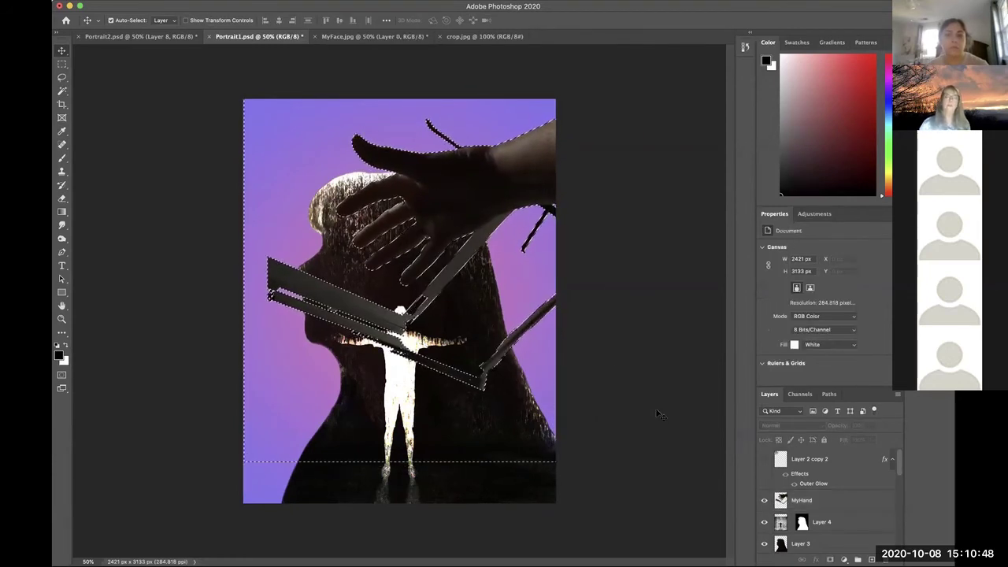
pyautogui.press('super+d')
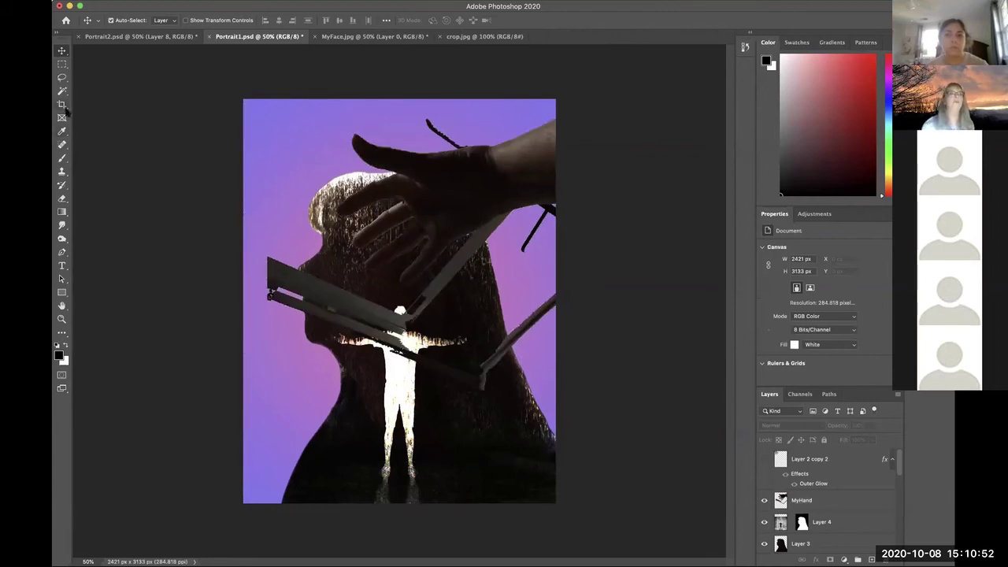
# With a large eraser on MyHand, remove the blade strip, blade-tip shard and stray dark lines
pyautogui.click(63, 198)
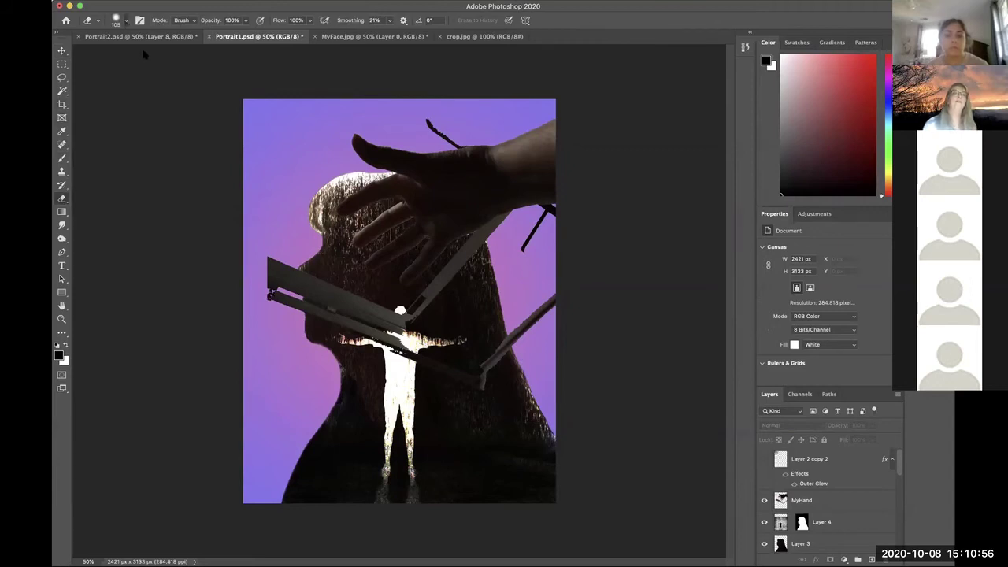
pyautogui.press(']')
pyautogui.press(']')
pyautogui.press(']')
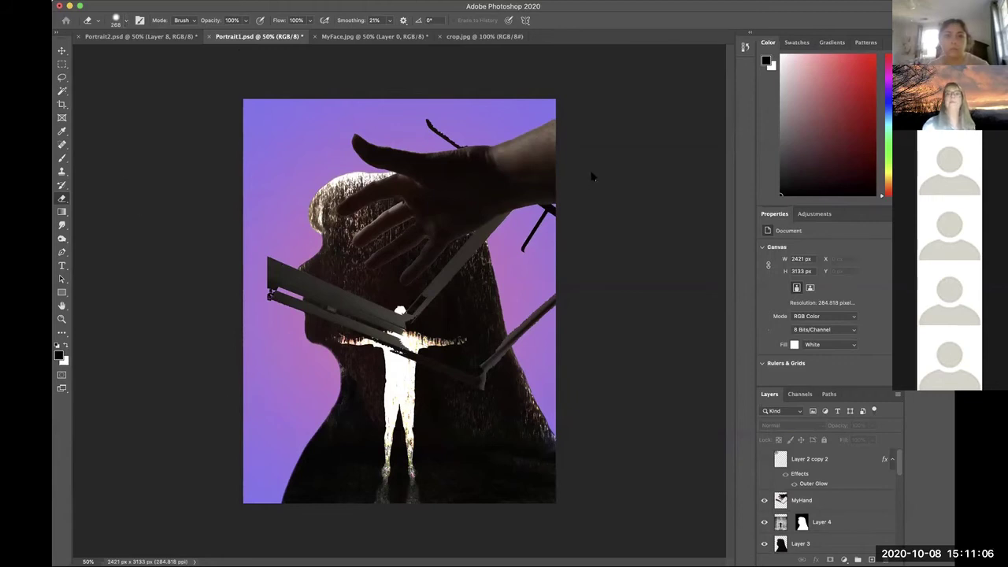
pyautogui.click(836, 504)
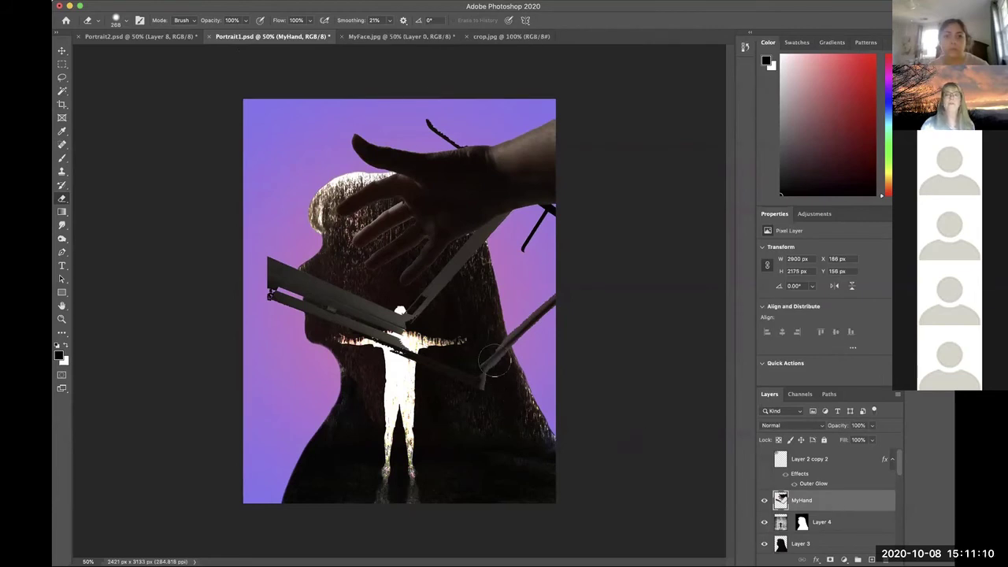
pyautogui.moveTo(465, 293)
pyautogui.mouseDown()
pyautogui.moveTo(480, 270)
pyautogui.moveTo(456, 272)
pyautogui.moveTo(416, 317)
pyautogui.moveTo(365, 318)
pyautogui.moveTo(353, 311)
pyautogui.moveTo(392, 315)
pyautogui.moveTo(206, 238)
pyautogui.moveTo(396, 373)
pyautogui.moveTo(296, 304)
pyautogui.moveTo(272, 246)
pyautogui.mouseUp()
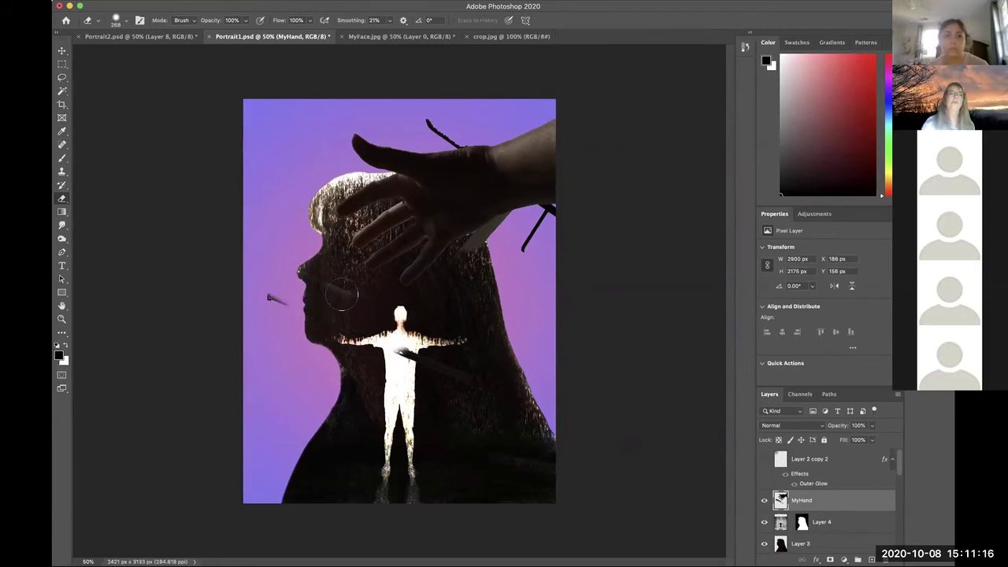
pyautogui.moveTo(290, 301); pyautogui.dragTo(268, 298)
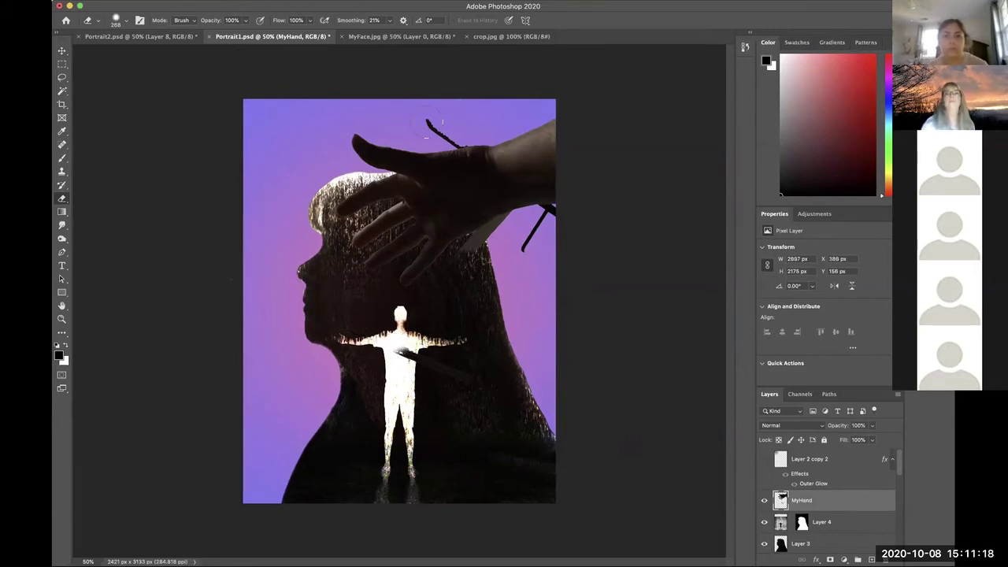
pyautogui.moveTo(434, 126); pyautogui.dragTo(460, 143)
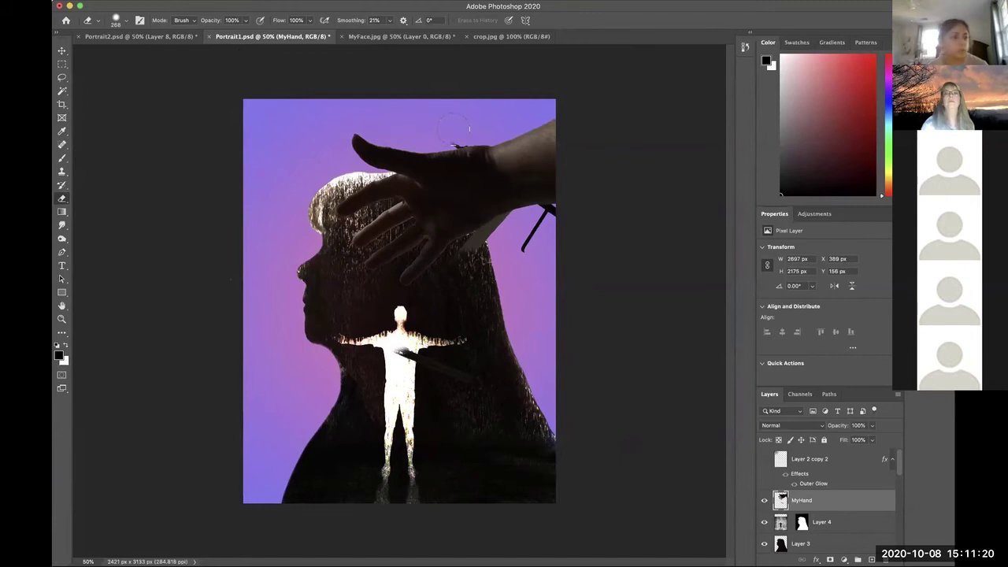
pyautogui.moveTo(523, 251); pyautogui.dragTo(530, 238)
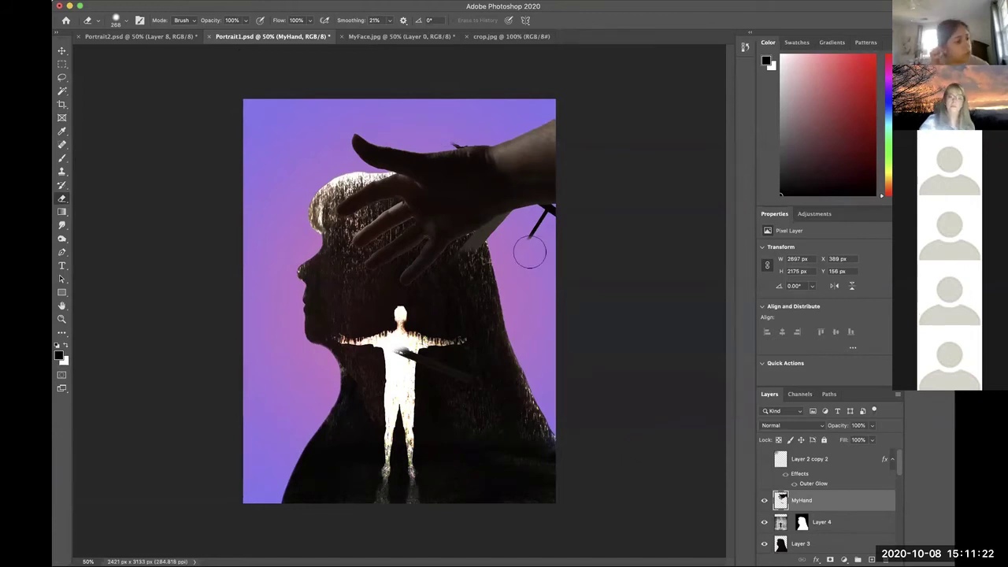
pyautogui.press('super+equal')
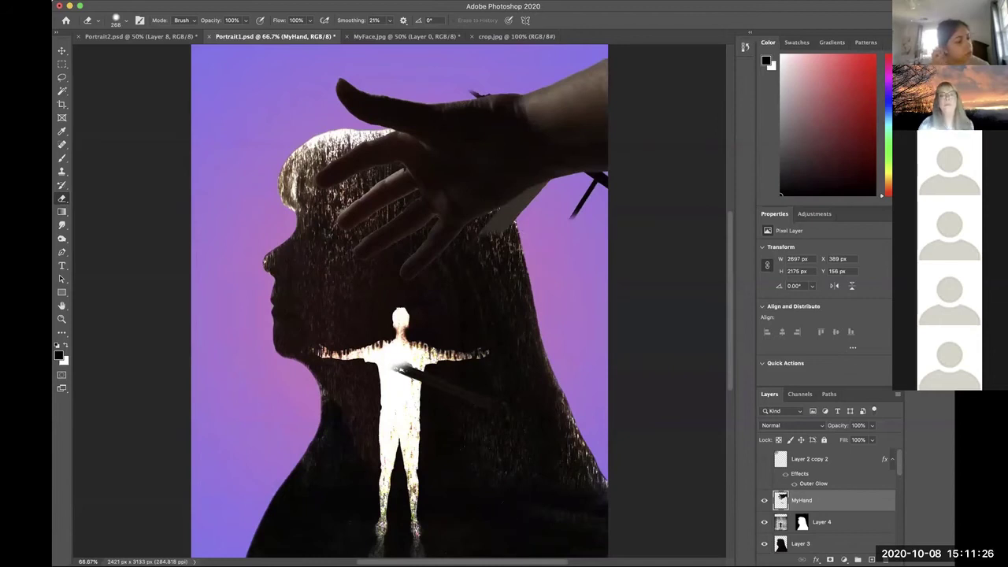
pyautogui.moveTo(394, 365); pyautogui.dragTo(426, 379)
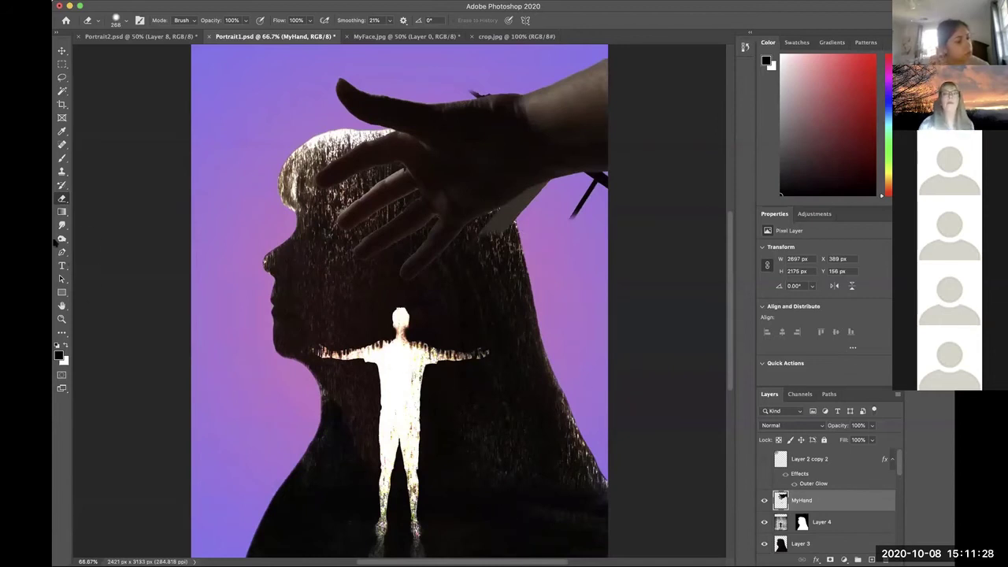
# With a smaller eraser, clean the grey patch, thin dark stick and remnant beside the hand
pyautogui.click(62, 158)
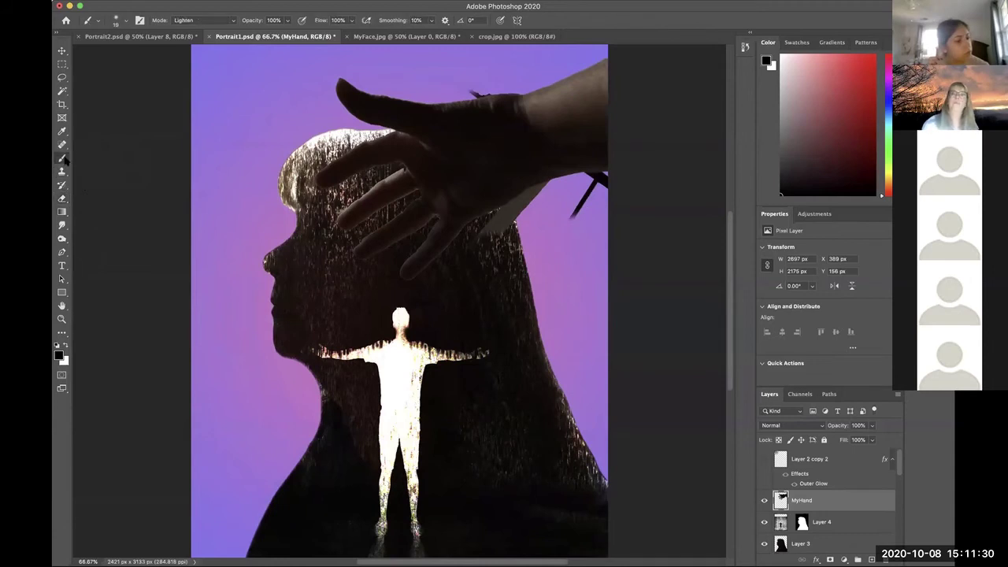
pyautogui.click(63, 90)
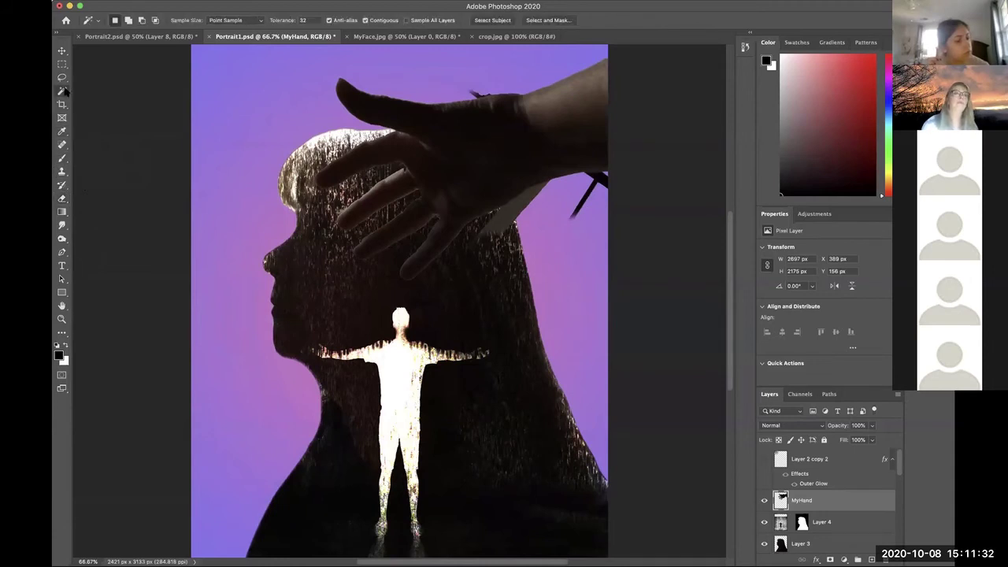
pyautogui.click(62, 199)
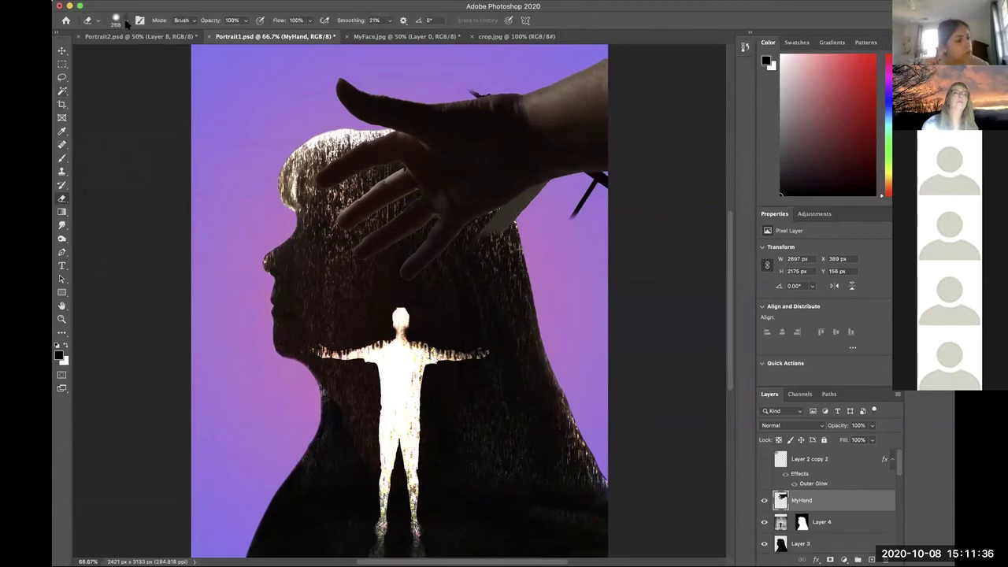
pyautogui.press('[')
pyautogui.press('[')
pyautogui.press('[')
pyautogui.press('[')
pyautogui.press('[')
pyautogui.press('[')
pyautogui.press('[')
pyautogui.press('[')
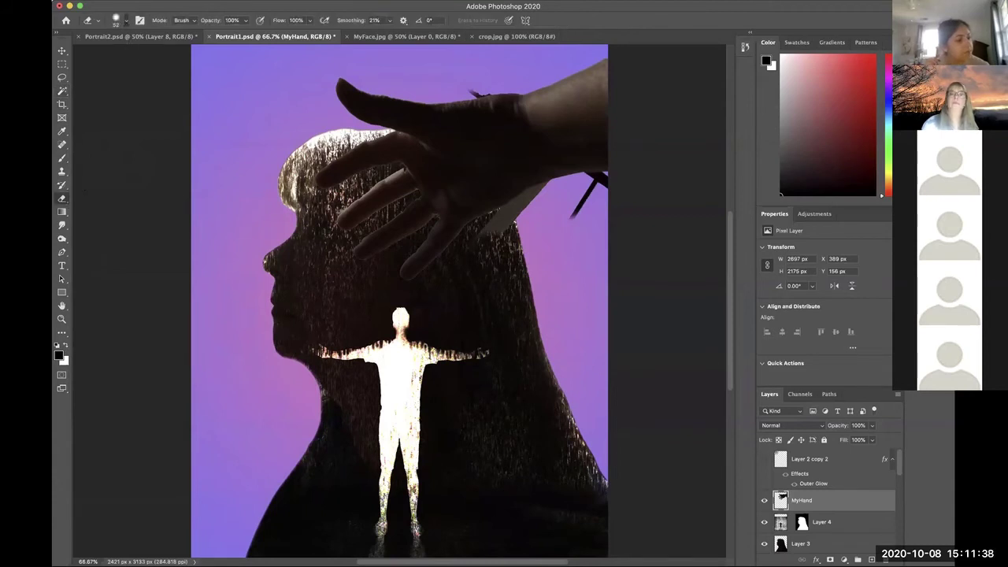
pyautogui.moveTo(519, 206); pyautogui.dragTo(504, 224)
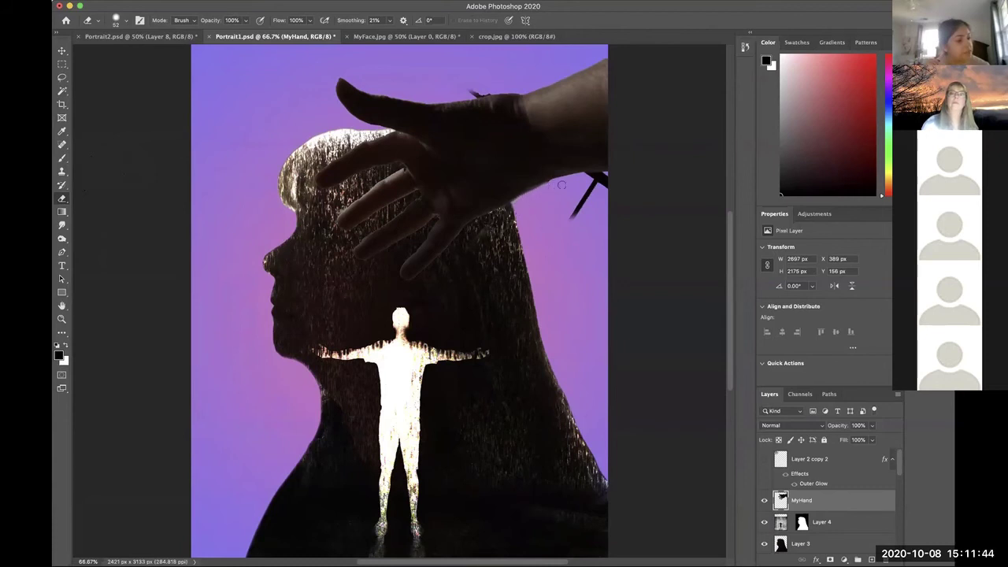
pyautogui.moveTo(602, 183)
pyautogui.mouseDown()
pyautogui.moveTo(561, 218)
pyautogui.moveTo(589, 191)
pyautogui.moveTo(563, 229)
pyautogui.mouseUp()
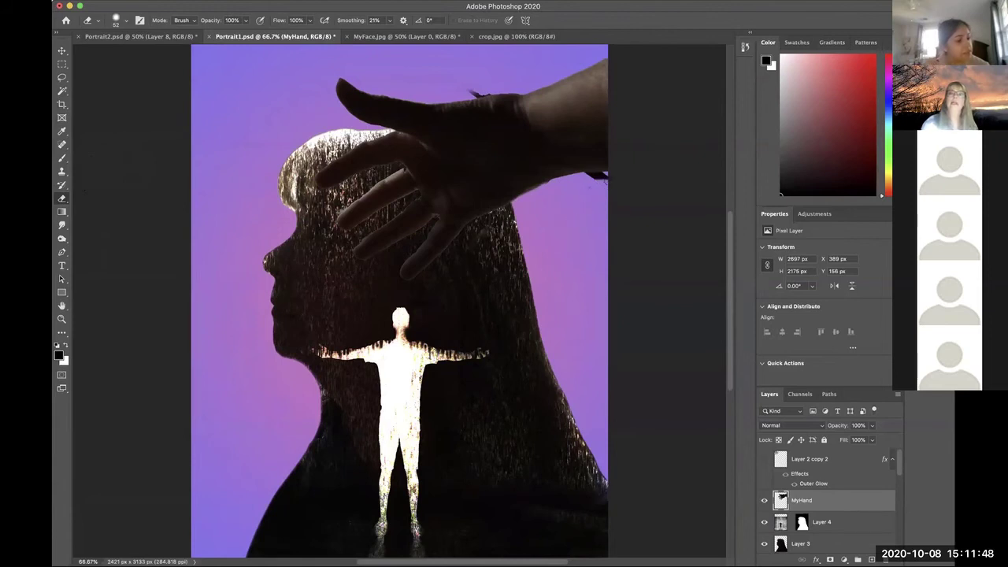
pyautogui.moveTo(604, 180); pyautogui.dragTo(601, 178)
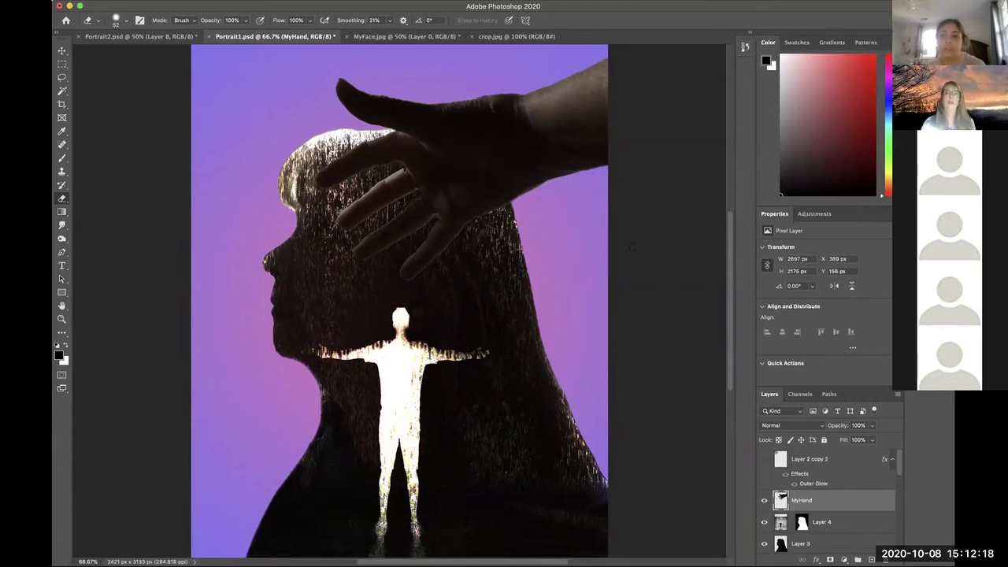
# Draw an Object Selection outline around the head profile
pyautogui.click(62, 91)
pyautogui.hotkey('shift', 'w')
pyautogui.moveTo(365, 61)
pyautogui.mouseDown()
pyautogui.moveTo(313, 64)
pyautogui.moveTo(272, 147)
pyautogui.moveTo(284, 279)
pyautogui.moveTo(336, 317)
pyautogui.moveTo(411, 315)
pyautogui.moveTo(477, 281)
pyautogui.moveTo(598, 192)
pyautogui.moveTo(599, 168)
pyautogui.moveTo(626, 191)
pyautogui.moveTo(694, 154)
pyautogui.moveTo(667, 52)
pyautogui.moveTo(496, 26)
pyautogui.moveTo(425, 85)
pyautogui.moveTo(360, 62)
pyautogui.mouseUp()
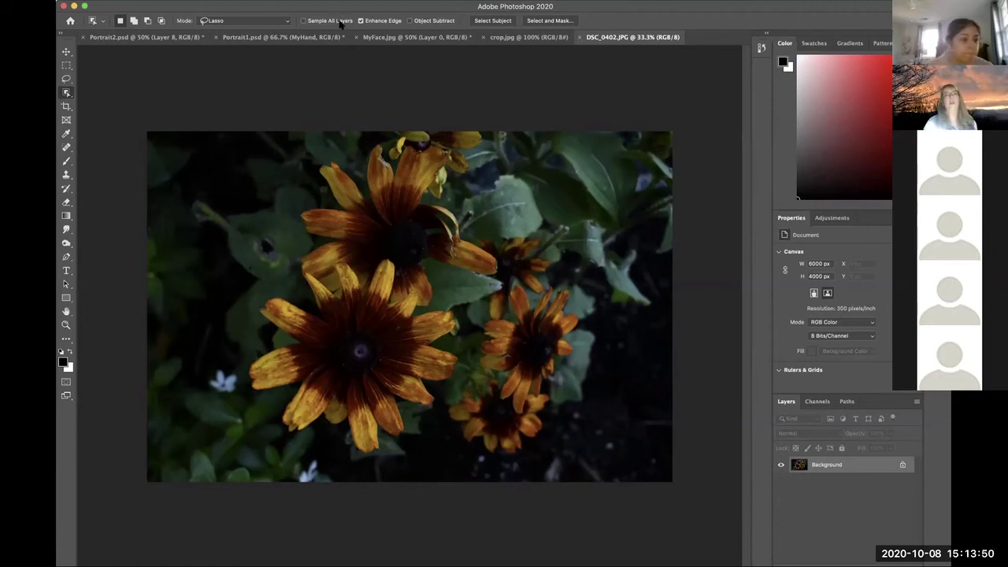
# Apply Auto Contrast to the flower photo, lasso the flower cluster, and return to Portrait1.psd
pyautogui.press('i')
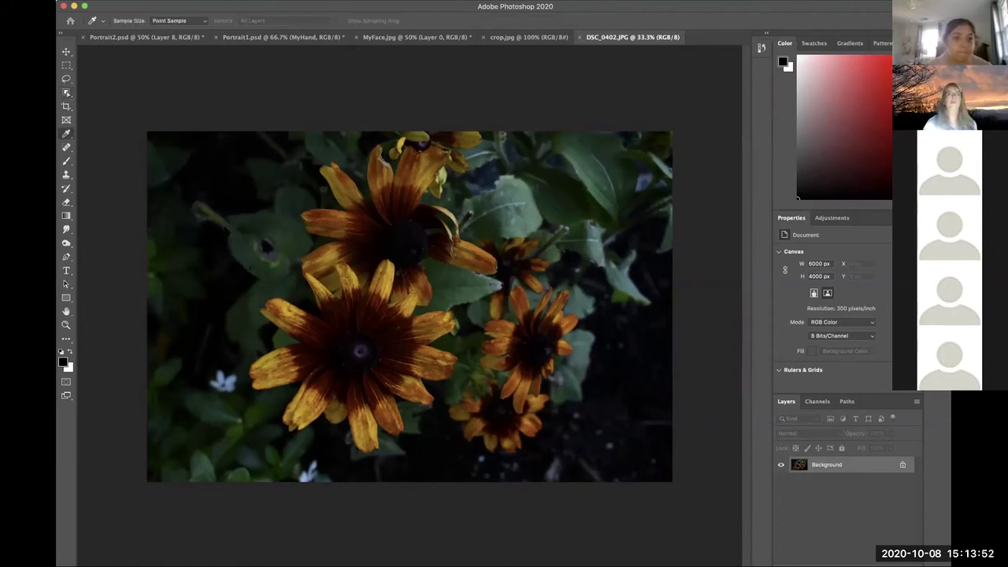
pyautogui.press('shift+super+l')
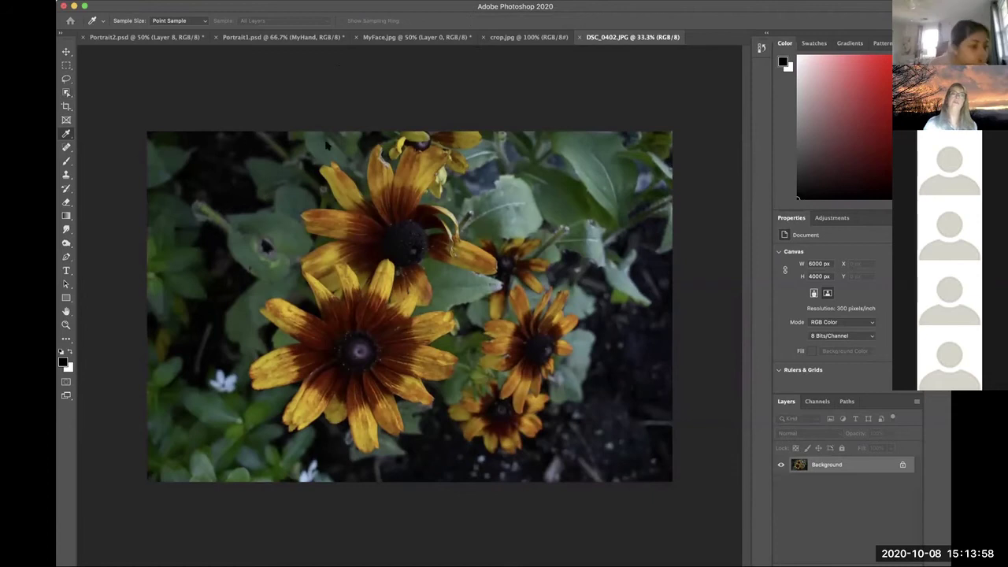
pyautogui.press('w')
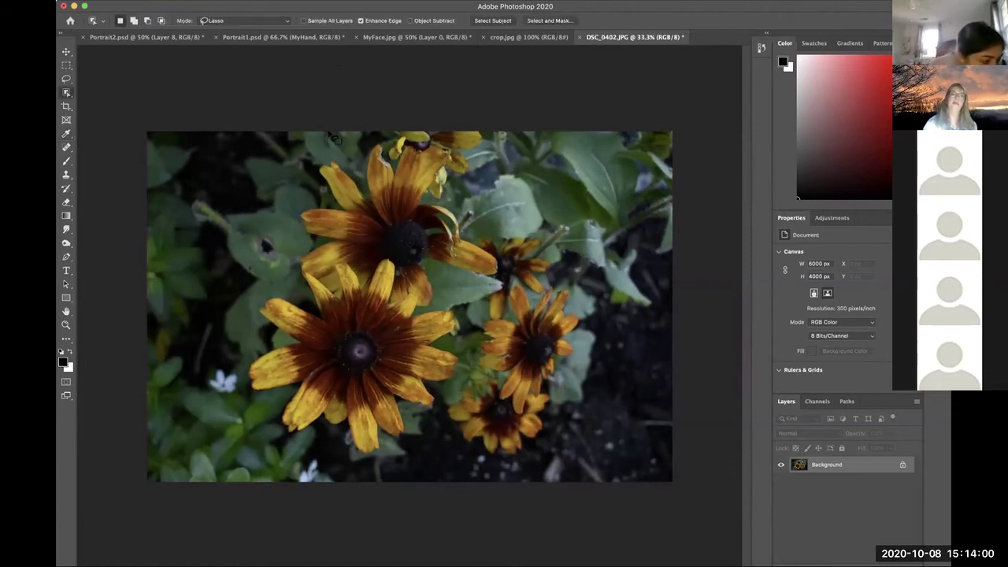
pyautogui.click(68, 80)
pyautogui.moveTo(340, 124)
pyautogui.mouseDown()
pyautogui.moveTo(304, 125)
pyautogui.moveTo(195, 219)
pyautogui.moveTo(155, 373)
pyautogui.moveTo(331, 504)
pyautogui.moveTo(457, 504)
pyautogui.moveTo(550, 466)
pyautogui.moveTo(574, 420)
pyautogui.moveTo(575, 377)
pyautogui.moveTo(587, 377)
pyautogui.moveTo(628, 298)
pyautogui.moveTo(608, 260)
pyautogui.moveTo(552, 229)
pyautogui.moveTo(492, 161)
pyautogui.moveTo(405, 111)
pyautogui.moveTo(331, 133)
pyautogui.mouseUp()
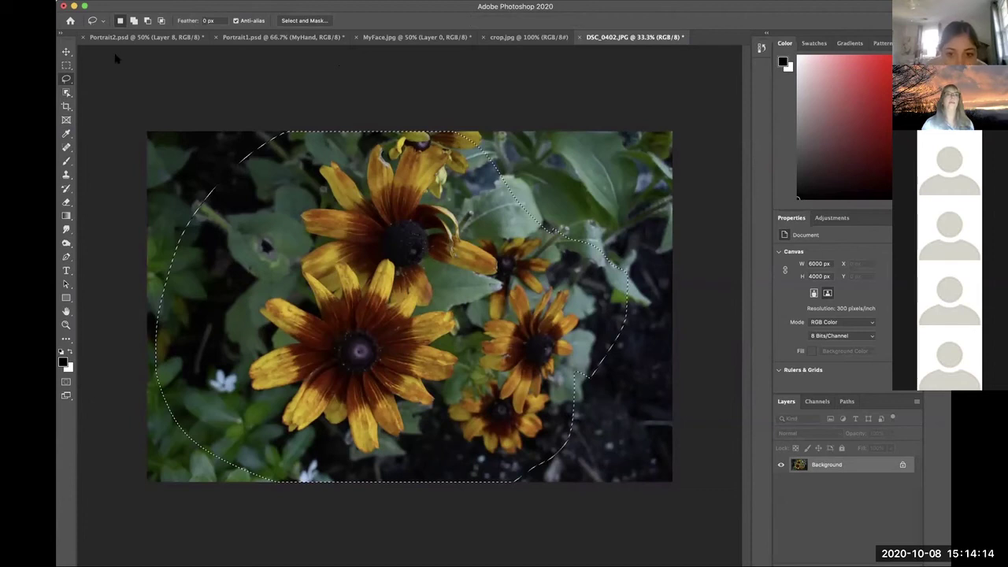
pyautogui.click(260, 39)
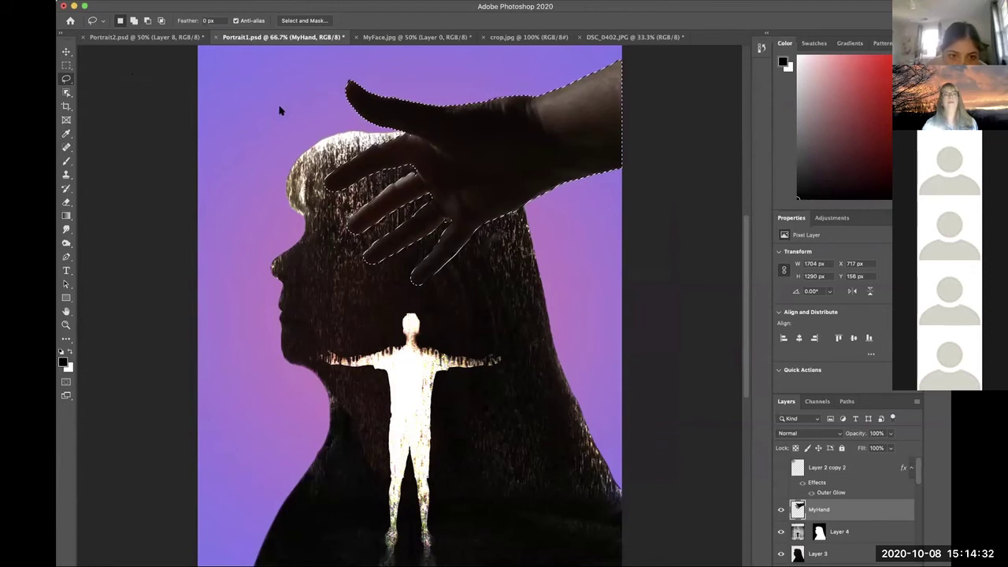
# Paste Into the flower photo within the hand selection, creating masked Layer 5
pyautogui.press('super+alt+shift+v')
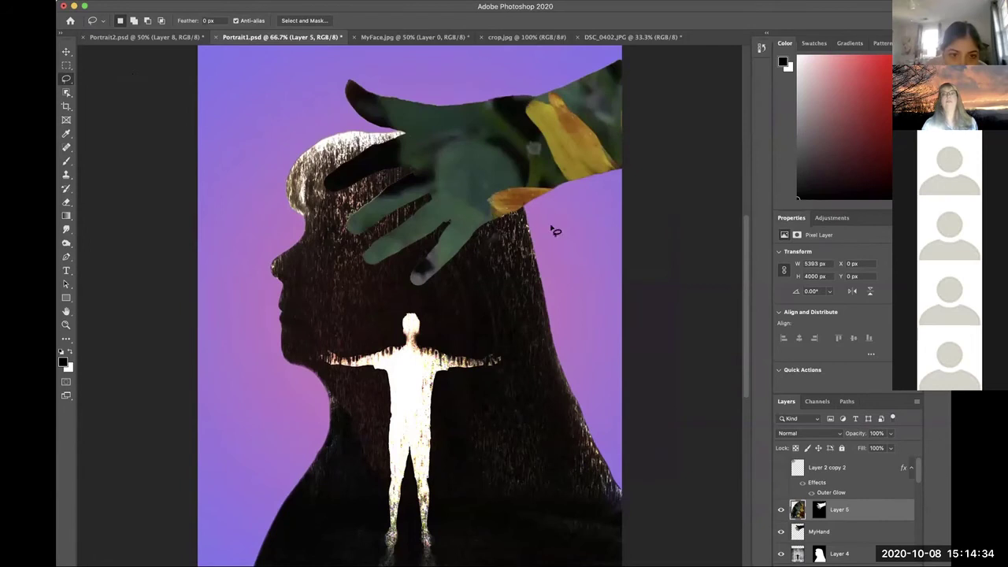
pyautogui.moveTo(744, 353)
pyautogui.mouseDown()
pyautogui.moveTo(744, 329)
pyautogui.moveTo(744, 341)
pyautogui.mouseUp()
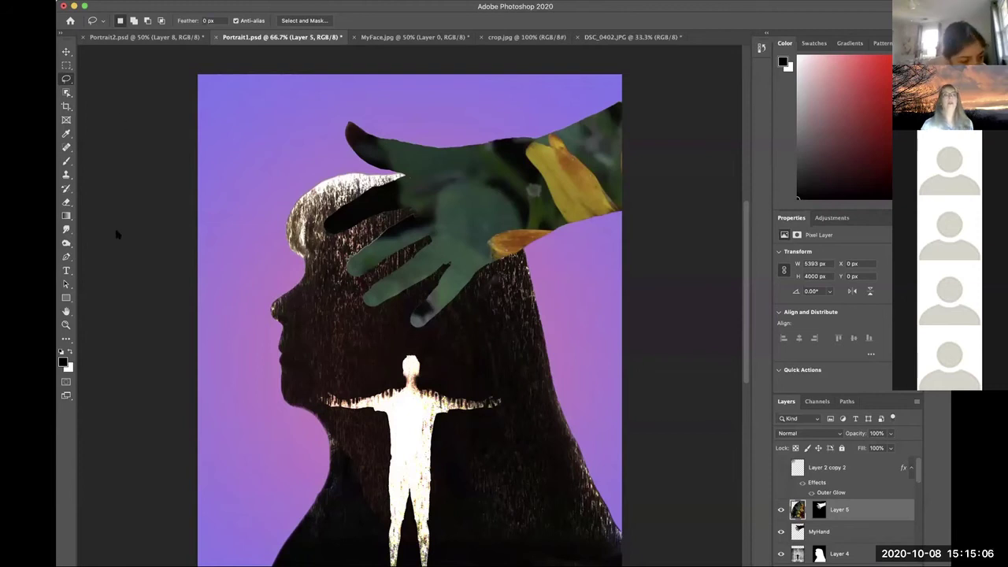
# Free-transform Layer 5, scaling the flower fill to about 92% and squashing it vertically to 87%
pyautogui.press('super+t')
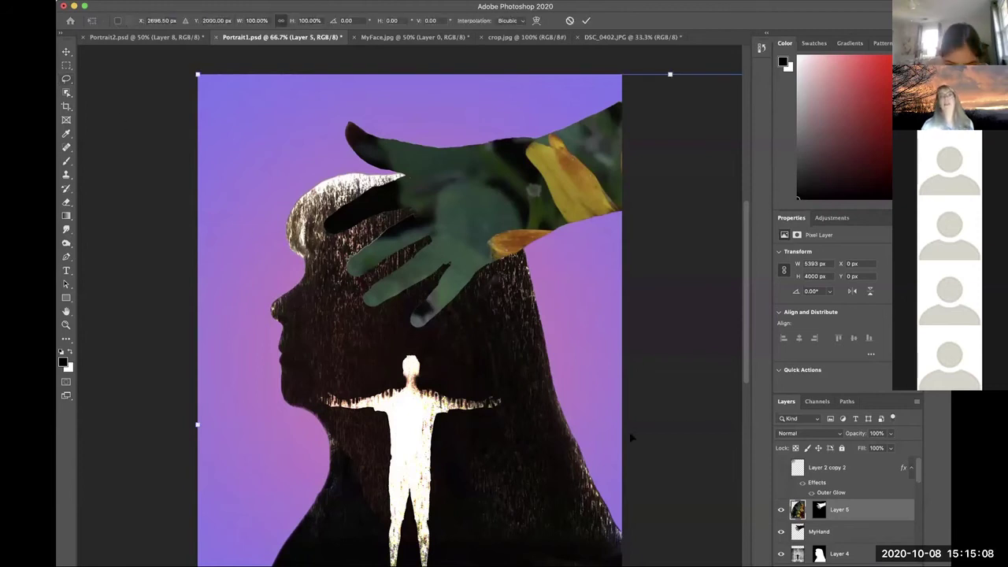
pyautogui.moveTo(197, 74); pyautogui.dragTo(241, 122)
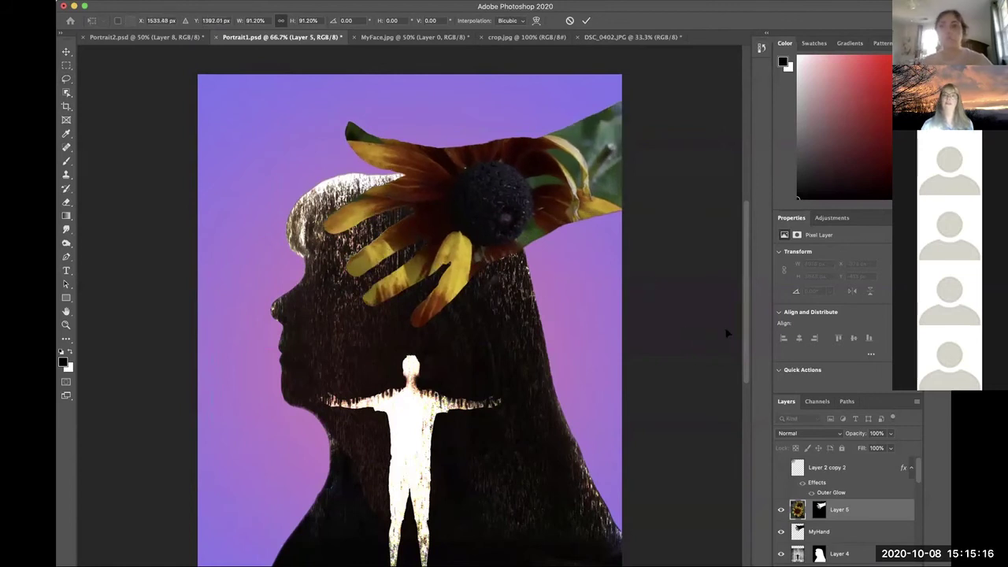
pyautogui.moveTo(747, 333); pyautogui.dragTo(741, 377)
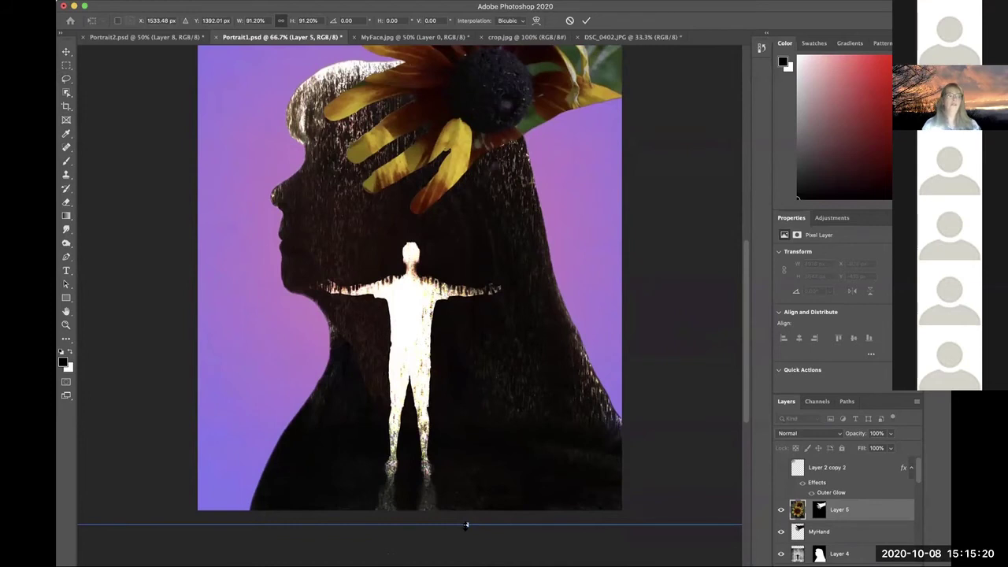
pyautogui.moveTo(467, 525); pyautogui.dragTo(420, 360)
pyautogui.press('super+minus')
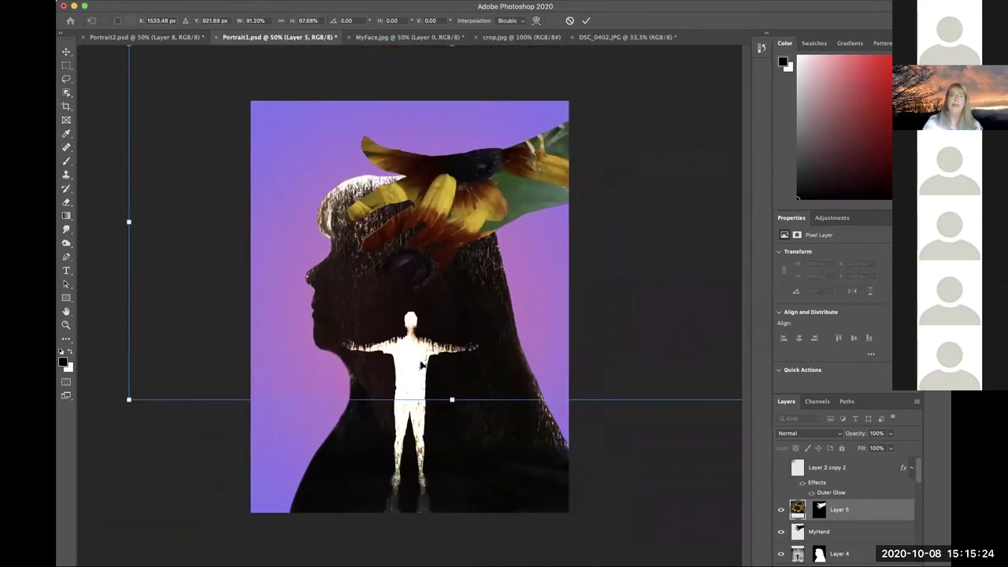
# Shrink and move the sunflower so one large bloom sits over the forehead, then commit
pyautogui.moveTo(467, 227); pyautogui.dragTo(403, 278)
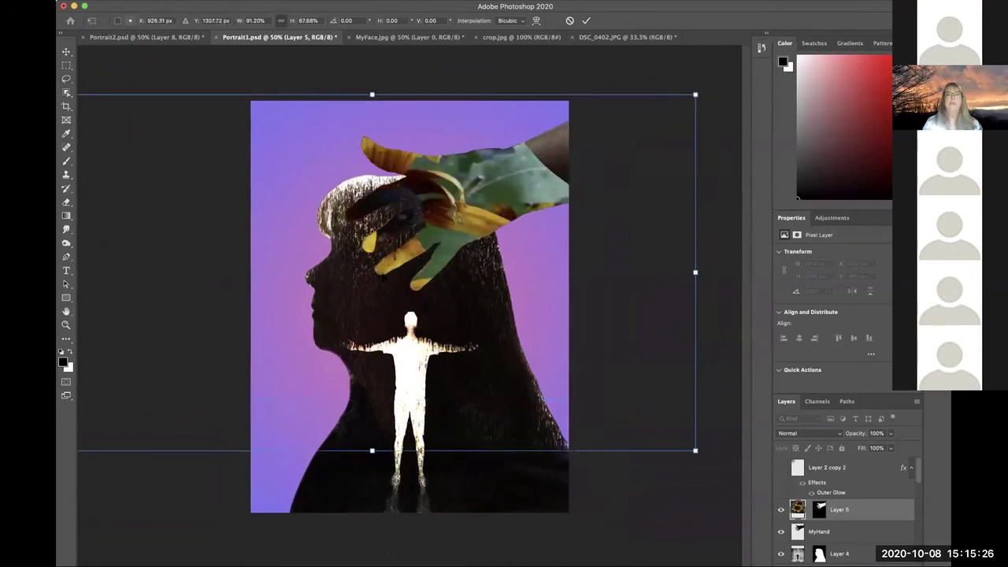
pyautogui.moveTo(697, 92)
pyautogui.mouseDown()
pyautogui.moveTo(534, 182)
pyautogui.moveTo(696, 117)
pyautogui.moveTo(713, 87)
pyautogui.mouseUp()
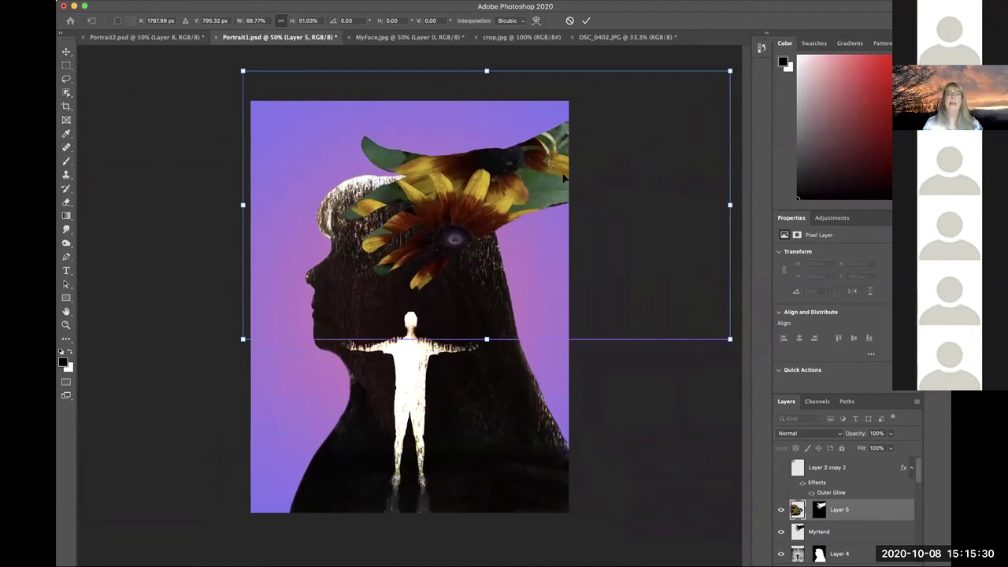
pyautogui.moveTo(730, 340); pyautogui.dragTo(679, 311)
pyautogui.moveTo(239, 312); pyautogui.dragTo(282, 288)
pyautogui.moveTo(416, 280); pyautogui.dragTo(380, 277)
pyautogui.moveTo(465, 229); pyautogui.dragTo(465, 230)
pyautogui.moveTo(249, 180); pyautogui.dragTo(264, 182)
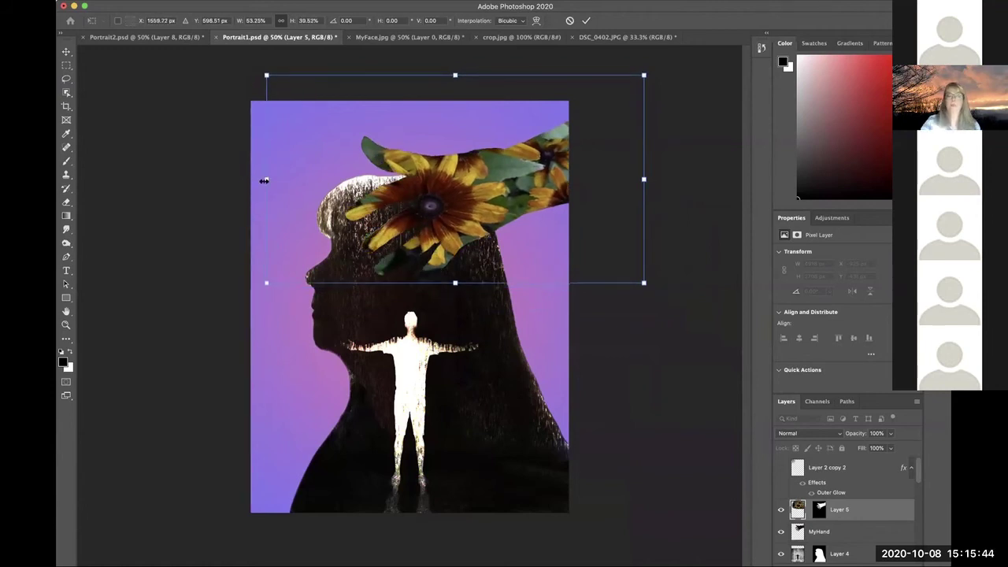
pyautogui.press('Return')
pyautogui.press('l')
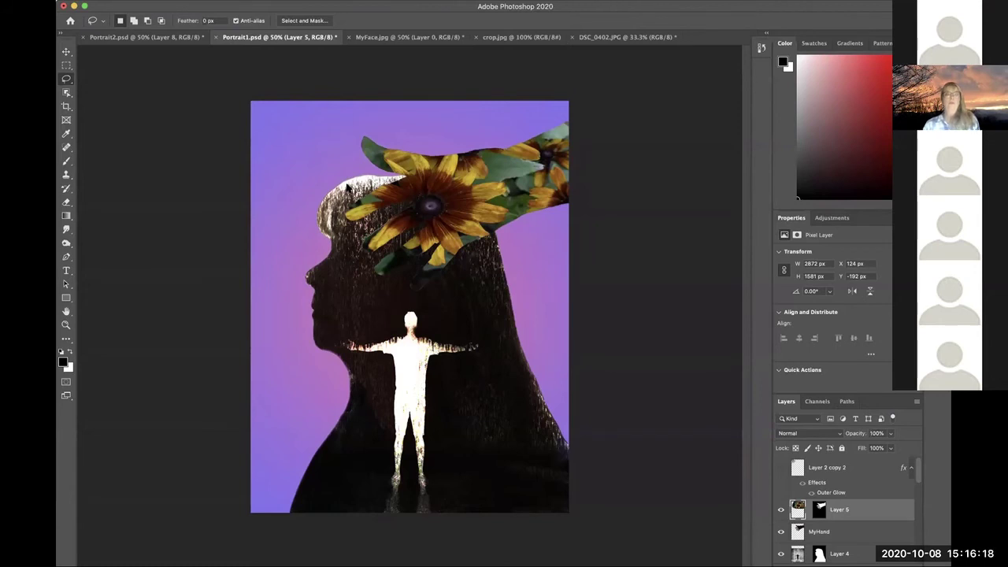
# Add an Outer Glow style to Layer 5, giving the sunflower hand a soft halo above the head
pyautogui.hotkey('ctrl', 'shift', 'z')
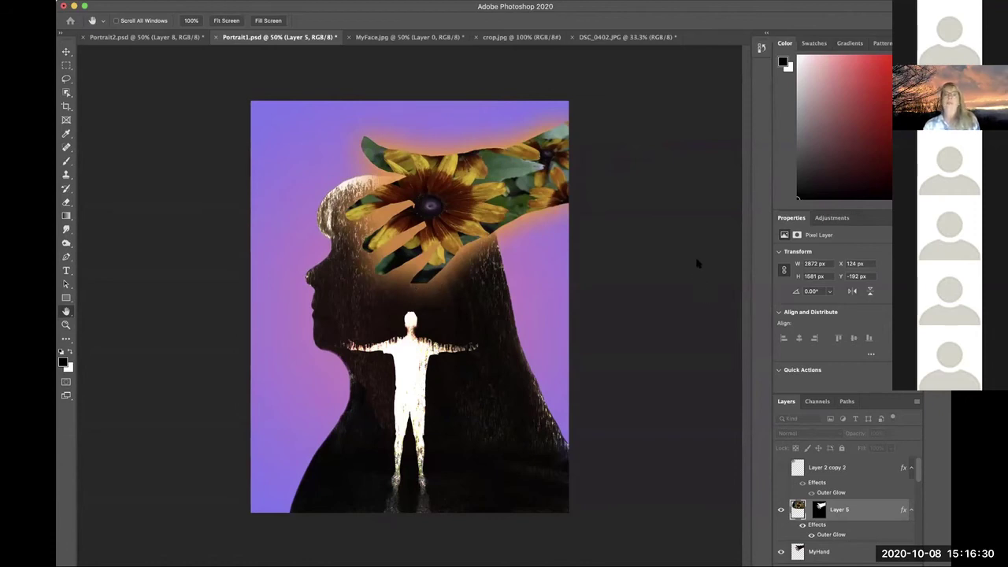
pyautogui.press('i')
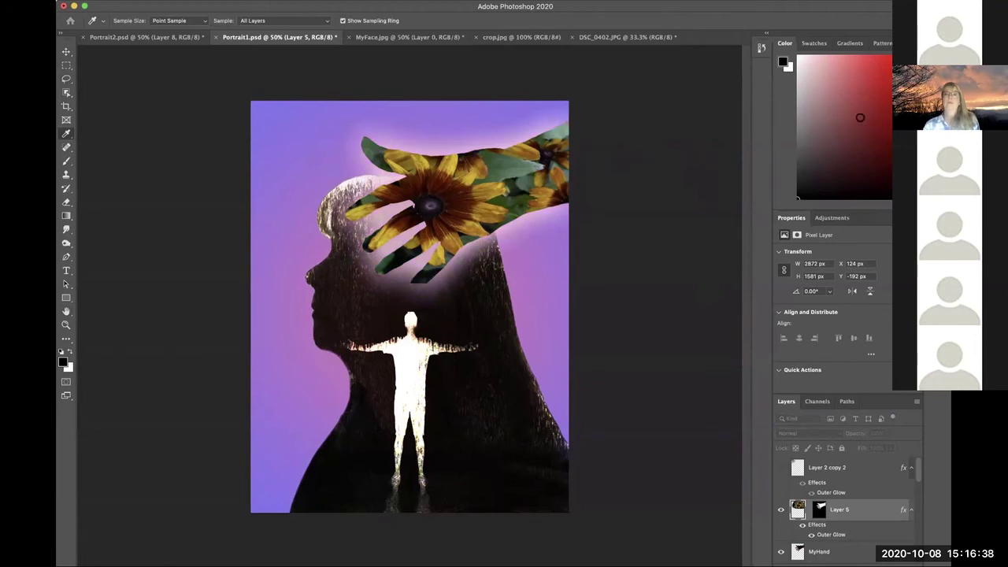
pyautogui.press('h')
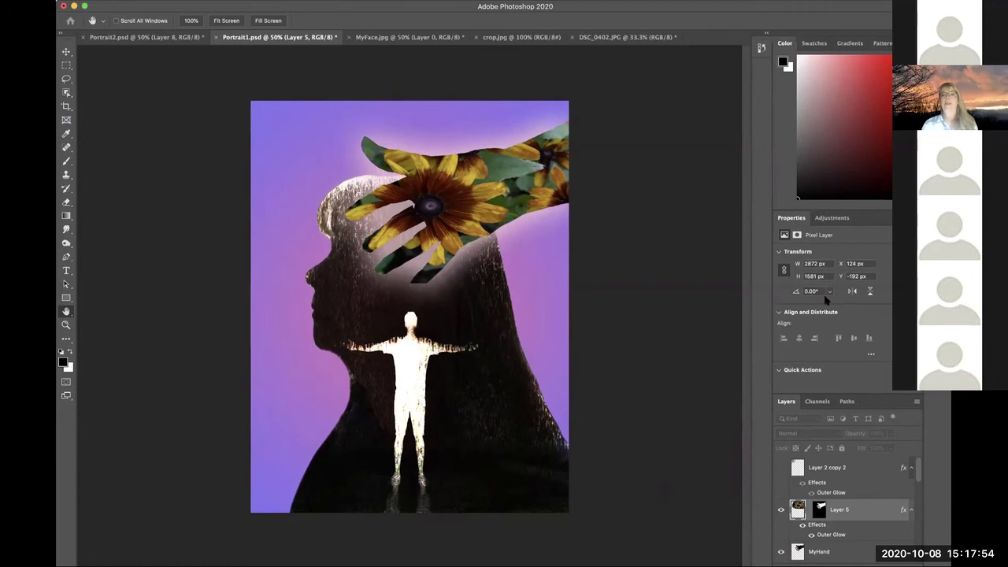
pyautogui.press('l')
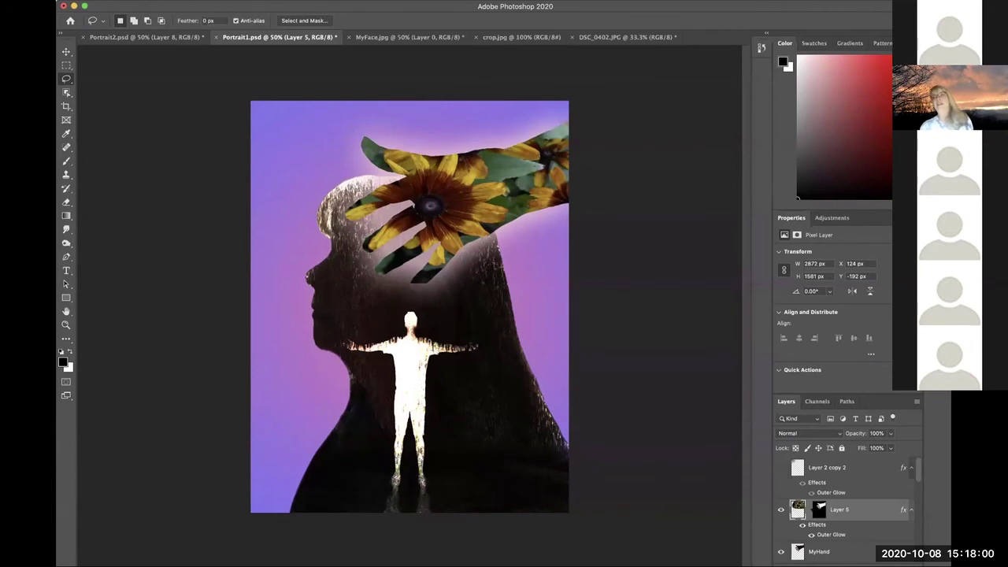
# Shift the sunflower image down and left inside the hand
pyautogui.click(67, 52)
pyautogui.moveTo(484, 195); pyautogui.dragTo(452, 215)
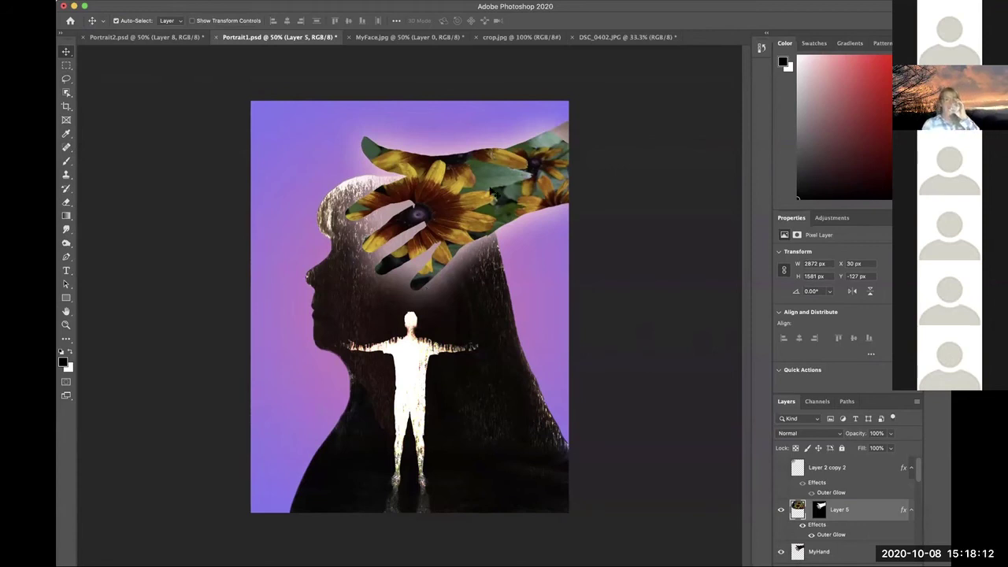
pyautogui.moveTo(487, 197)
pyautogui.mouseDown()
pyautogui.moveTo(476, 206)
pyautogui.moveTo(496, 190)
pyautogui.moveTo(501, 209)
pyautogui.mouseUp()
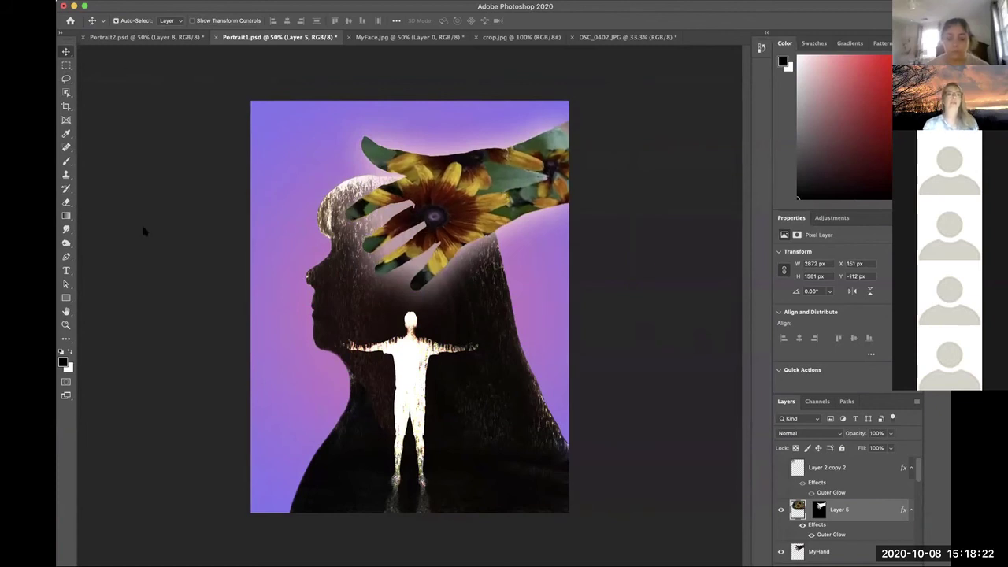
# Scale the sunflower image to about 109% and recentre its bloom in the palm
pyautogui.press('super+t')
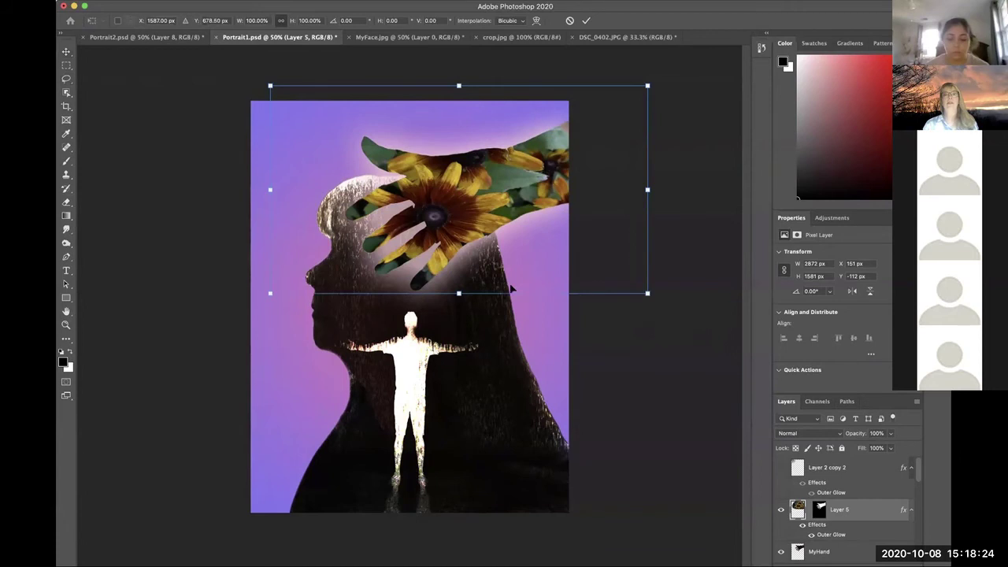
pyautogui.moveTo(648, 293); pyautogui.dragTo(684, 315)
pyautogui.moveTo(467, 205); pyautogui.dragTo(450, 193)
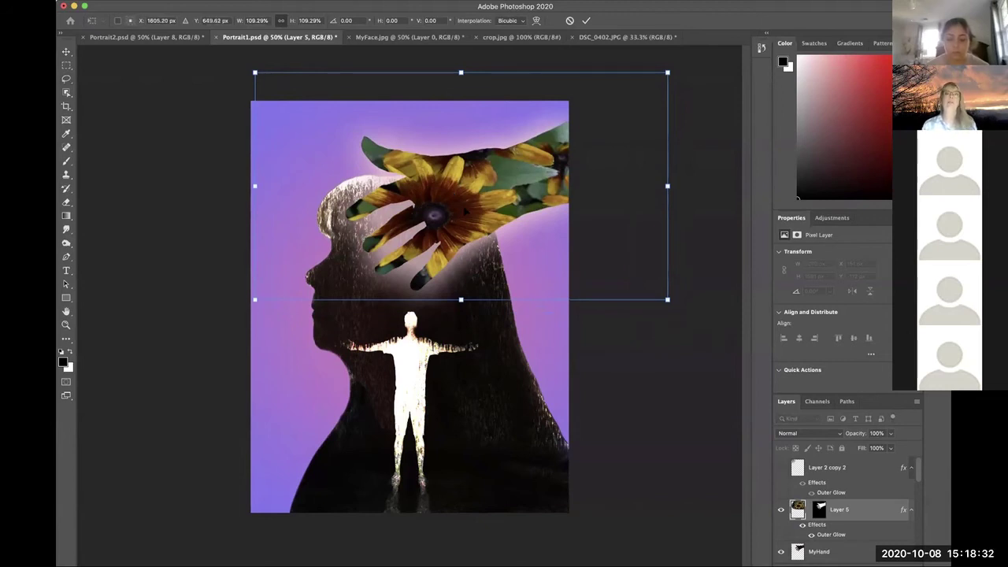
pyautogui.moveTo(450, 193); pyautogui.dragTo(468, 181)
pyautogui.press('Return')
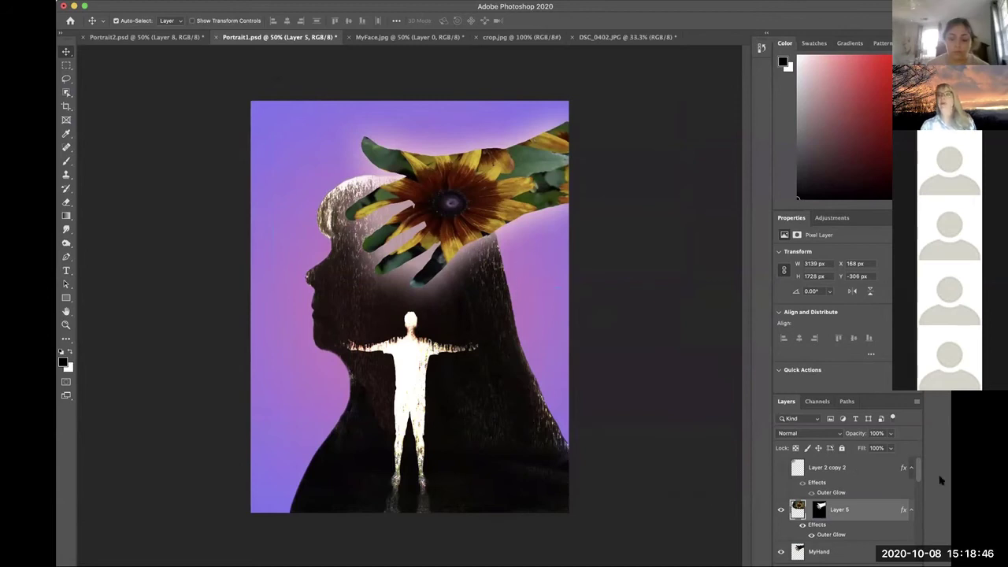
# Preview and hide the clock photo layer, then show the purple gears-and-clocks pattern layer
pyautogui.moveTo(917, 468); pyautogui.dragTo(918, 537)
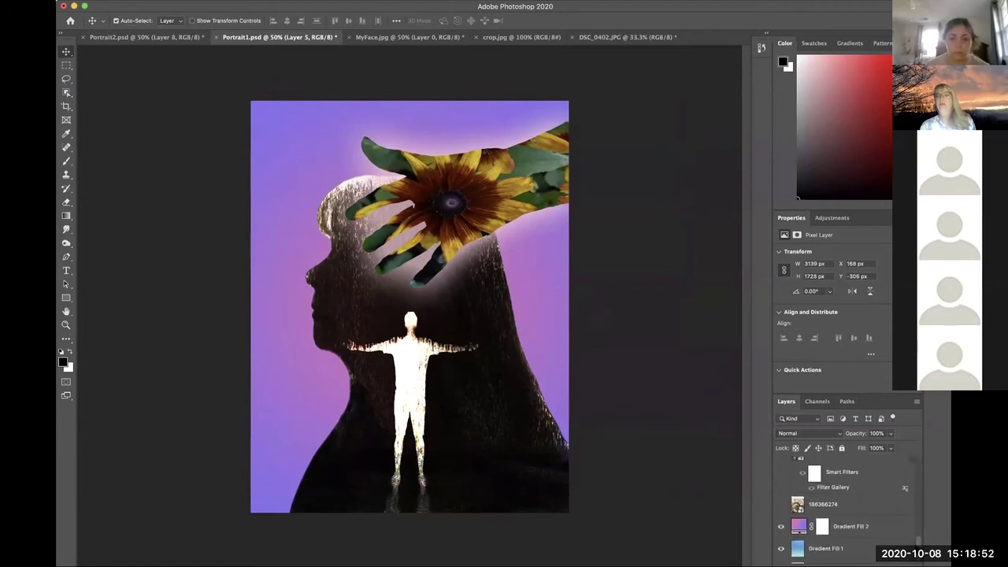
pyautogui.click(780, 505)
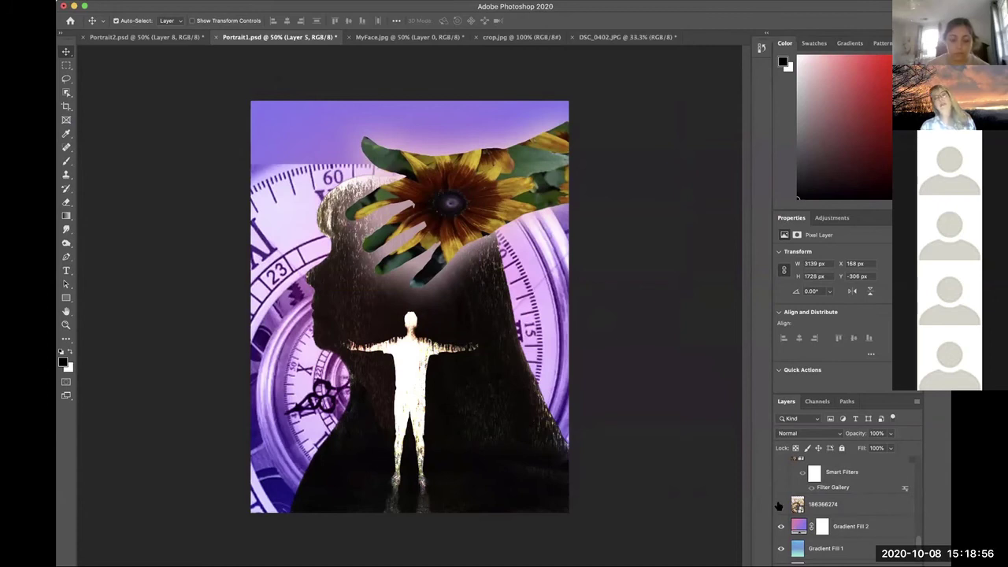
pyautogui.click(780, 505)
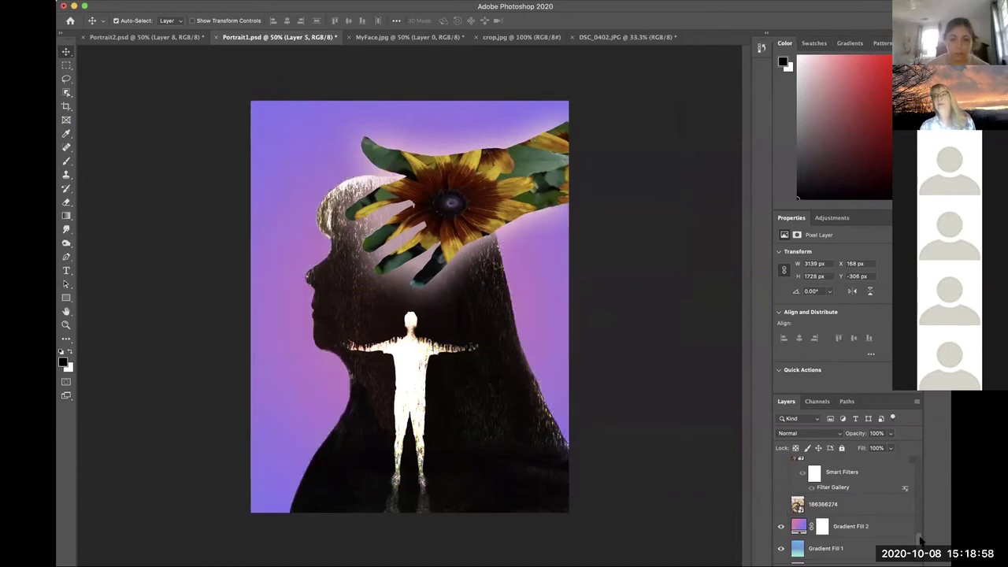
pyautogui.moveTo(920, 539); pyautogui.dragTo(919, 533)
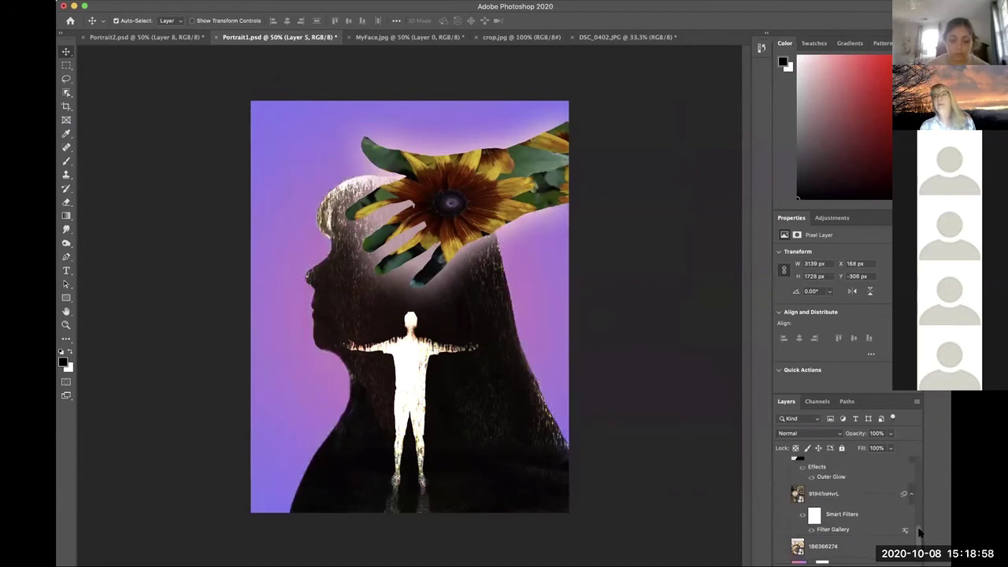
pyautogui.click(780, 494)
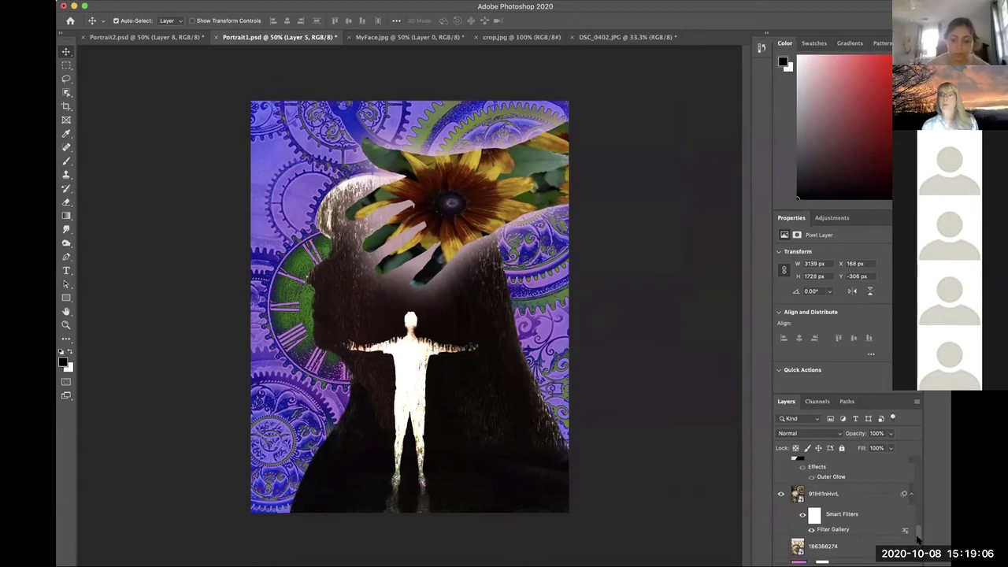
# Select Layer 4 and move the glowing figure about 10 pixels up and left
pyautogui.scroll(2, 918, 534)
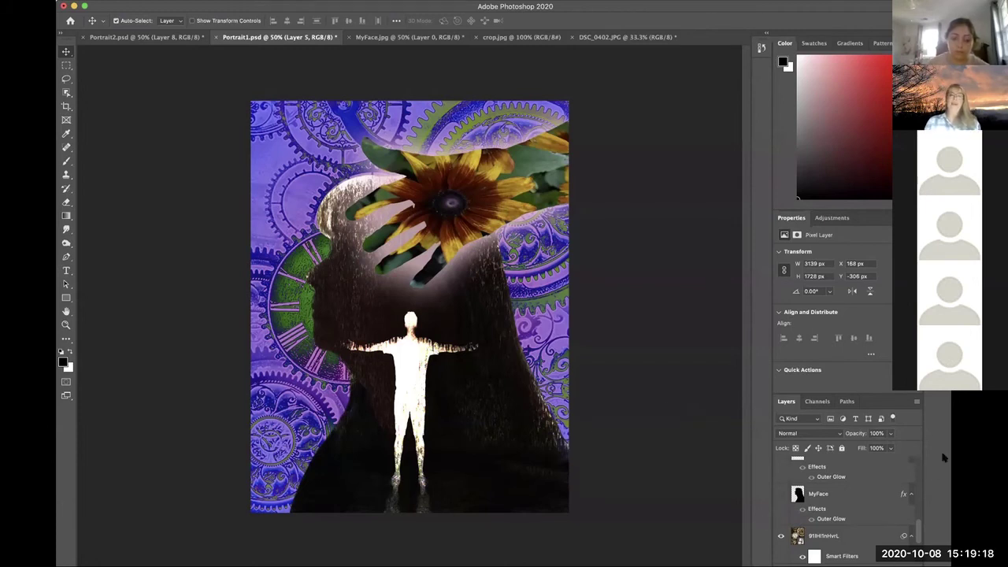
pyautogui.moveTo(918, 534); pyautogui.dragTo(912, 495)
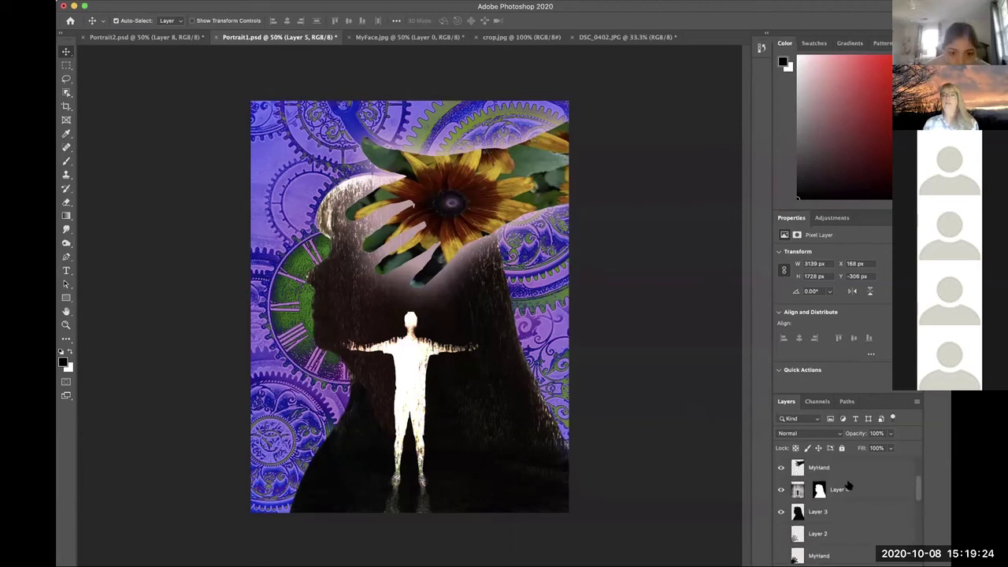
pyautogui.click(797, 491)
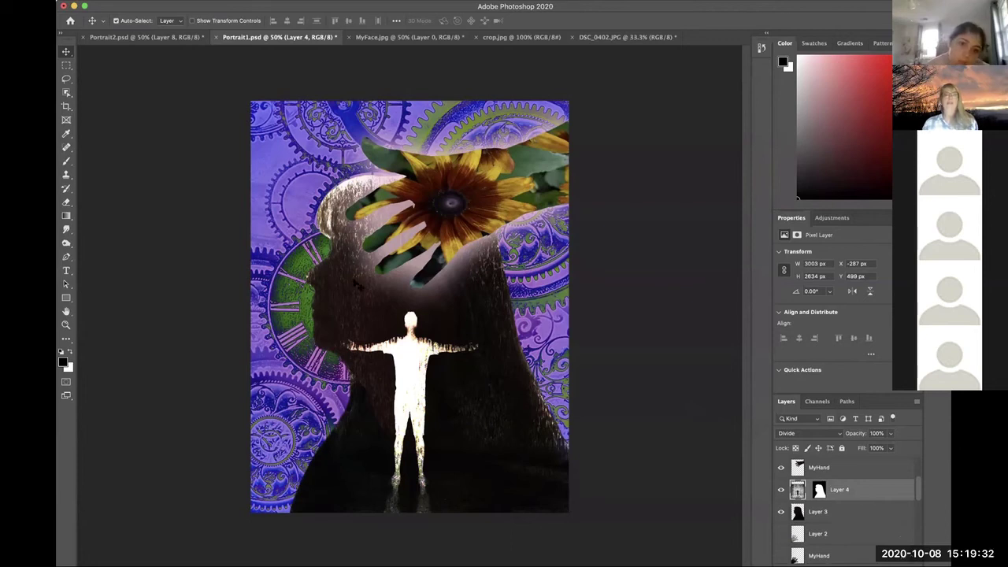
pyautogui.moveTo(411, 331); pyautogui.dragTo(404, 325)
pyautogui.moveTo(352, 277); pyautogui.dragTo(353, 278)
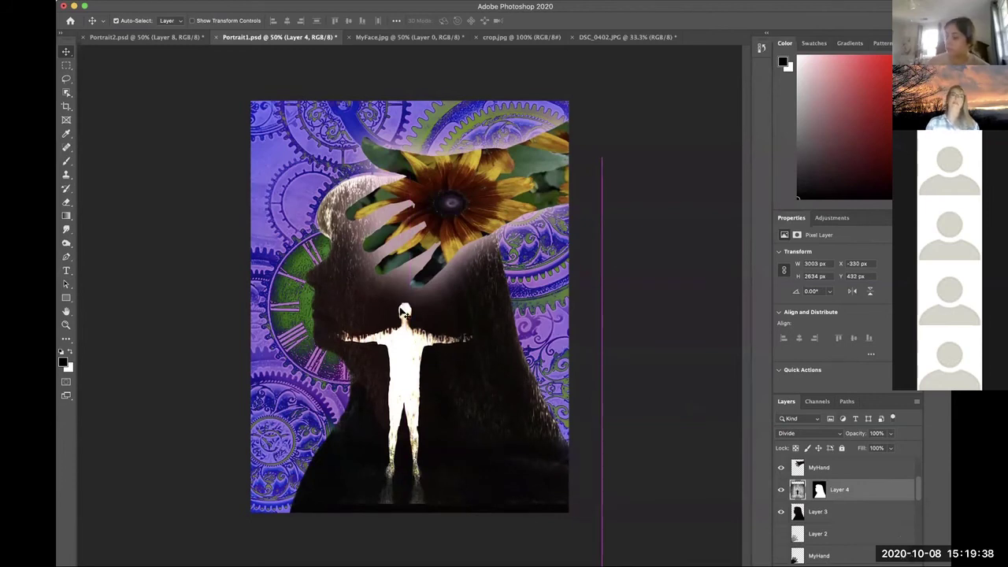
pyautogui.moveTo(404, 339); pyautogui.dragTo(404, 330)
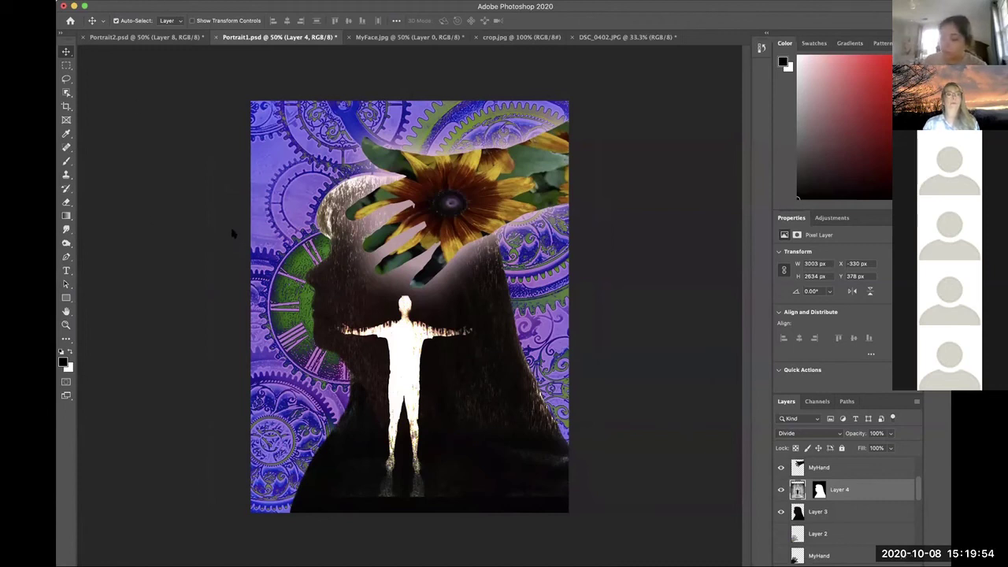
# Stretch Layer 4 downward to about 105%, making it 3163 × 2774 px
pyautogui.hotkey('ctrl', 't')
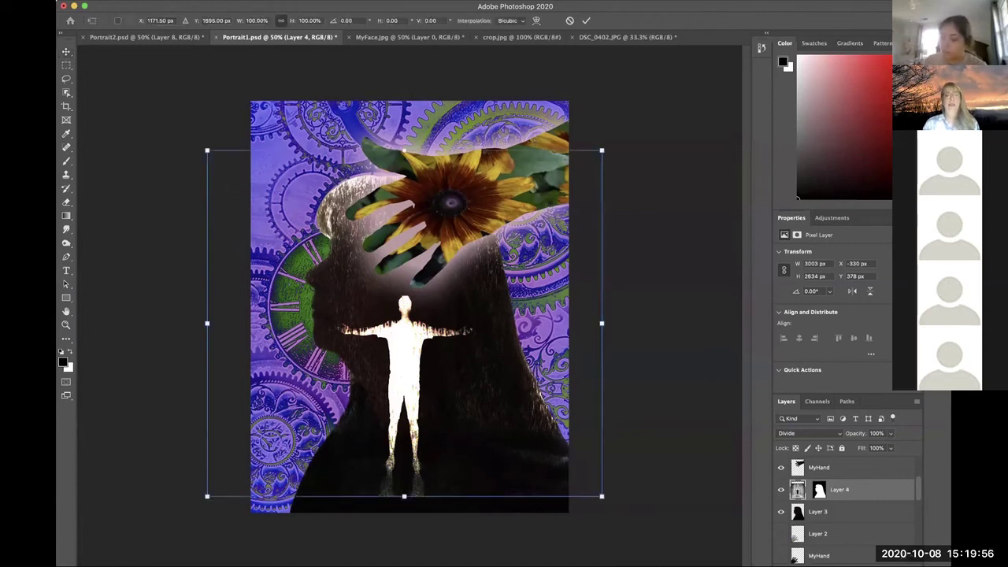
pyautogui.moveTo(404, 496); pyautogui.dragTo(404, 516)
pyautogui.press('Return')
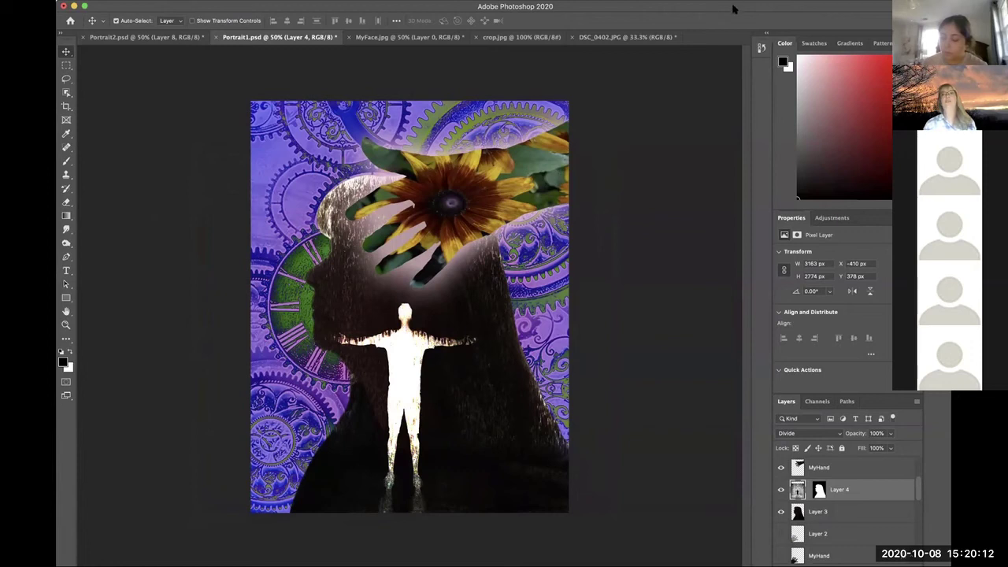
# Select Layer 5 and duplicate it as Layer 5 copy
pyautogui.moveTo(733, 10); pyautogui.dragTo(699, 8)
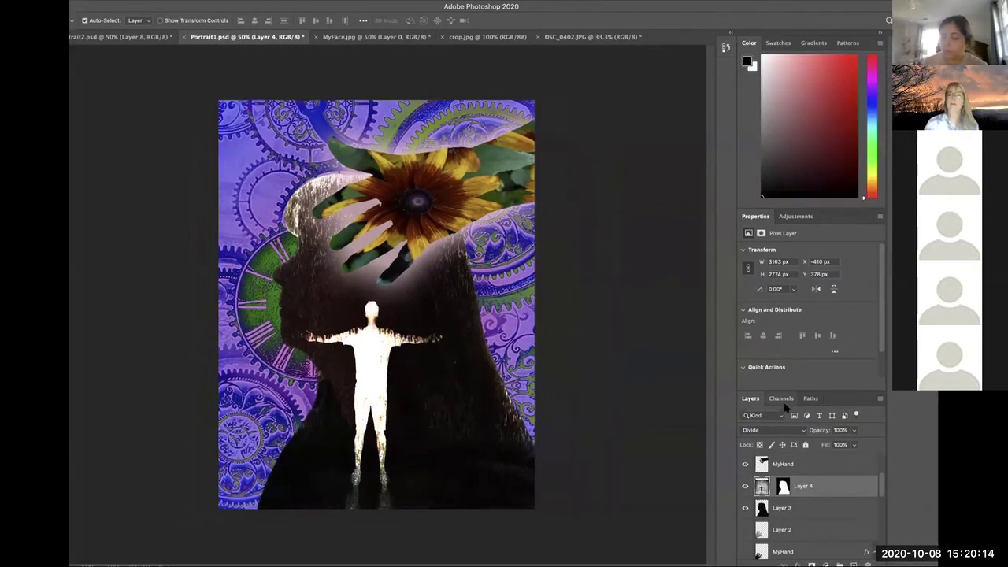
pyautogui.moveTo(882, 487); pyautogui.dragTo(881, 469)
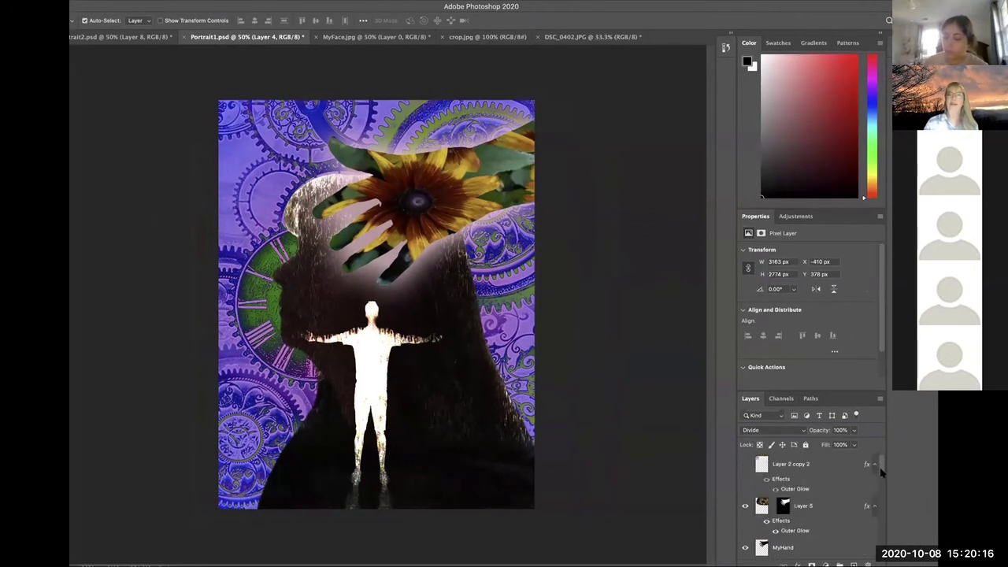
pyautogui.click(828, 508)
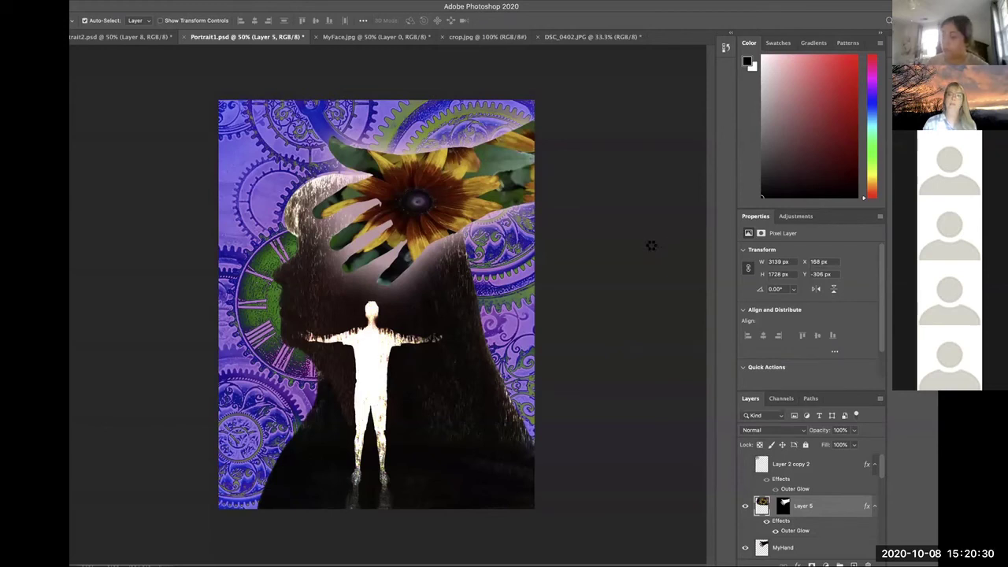
pyautogui.hotkey('ctrl', 'j')
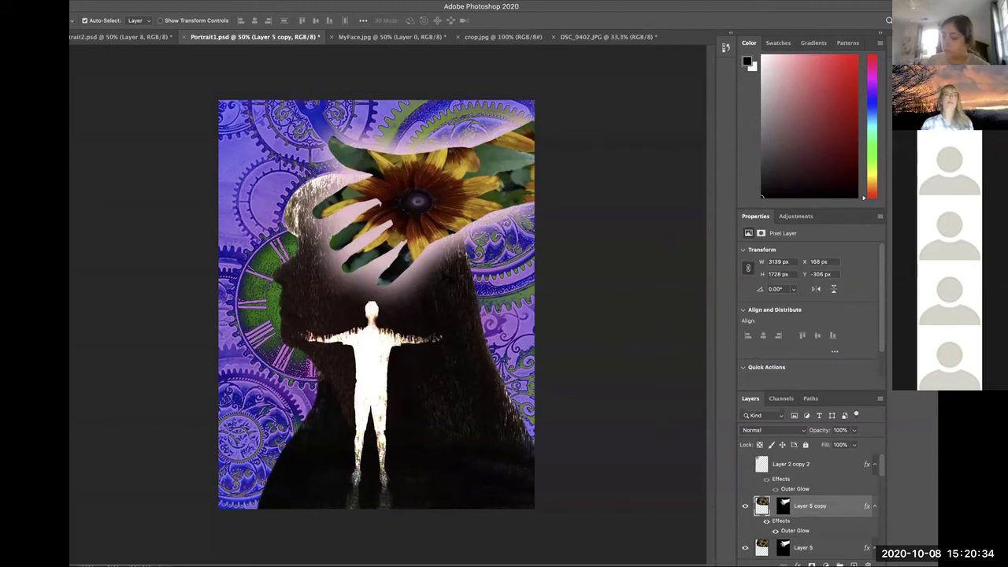
# Nudge the copied sunflower image up and left within the hand
pyautogui.moveTo(148, 9); pyautogui.dragTo(203, 8)
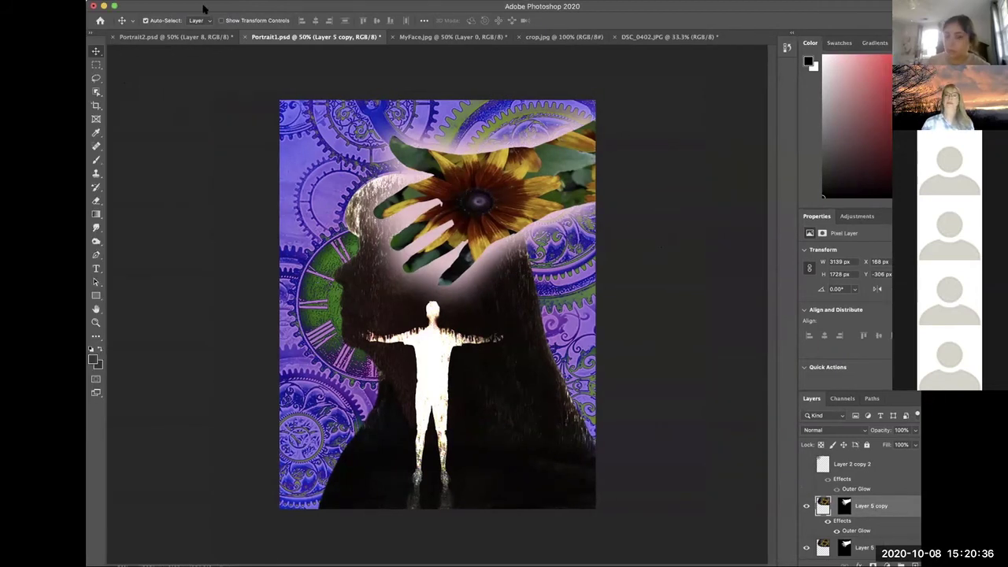
pyautogui.moveTo(440, 199); pyautogui.dragTo(410, 192)
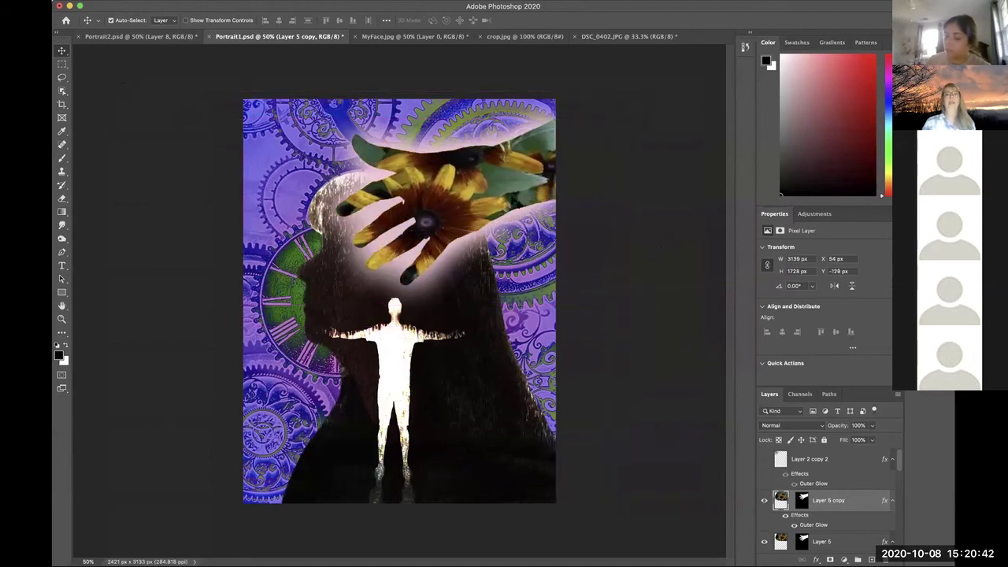
pyautogui.moveTo(524, 186); pyautogui.dragTo(524, 179)
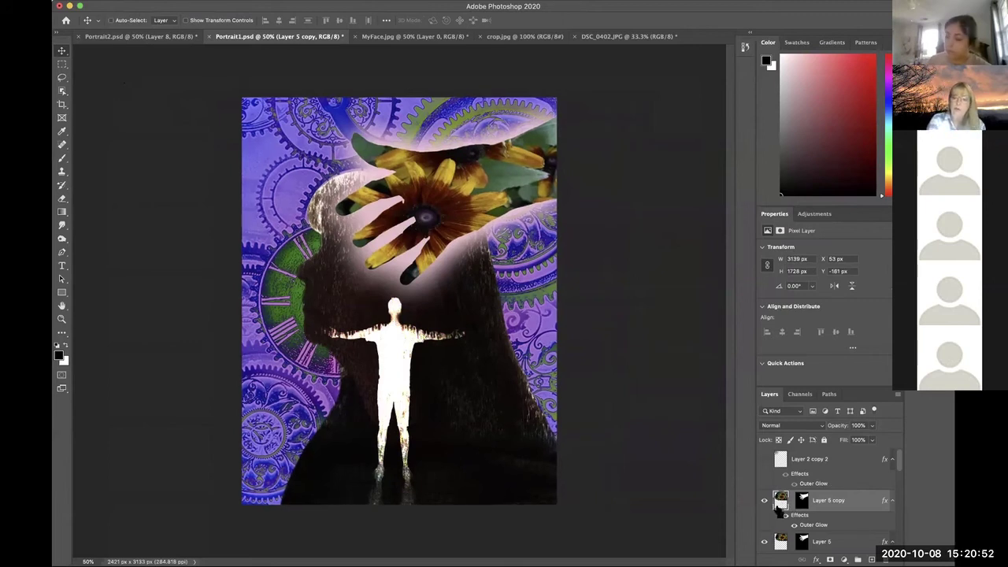
pyautogui.press('super+plus')
pyautogui.press('super+minus')
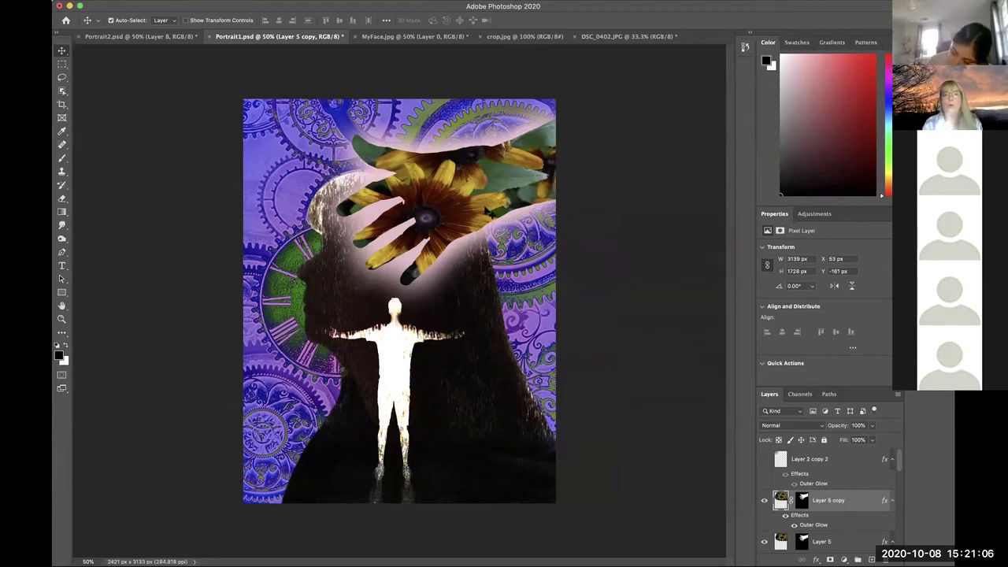
# Drag the duplicated flower hand down to the lower left, partly over the glowing figure
pyautogui.moveTo(487, 212); pyautogui.dragTo(427, 353)
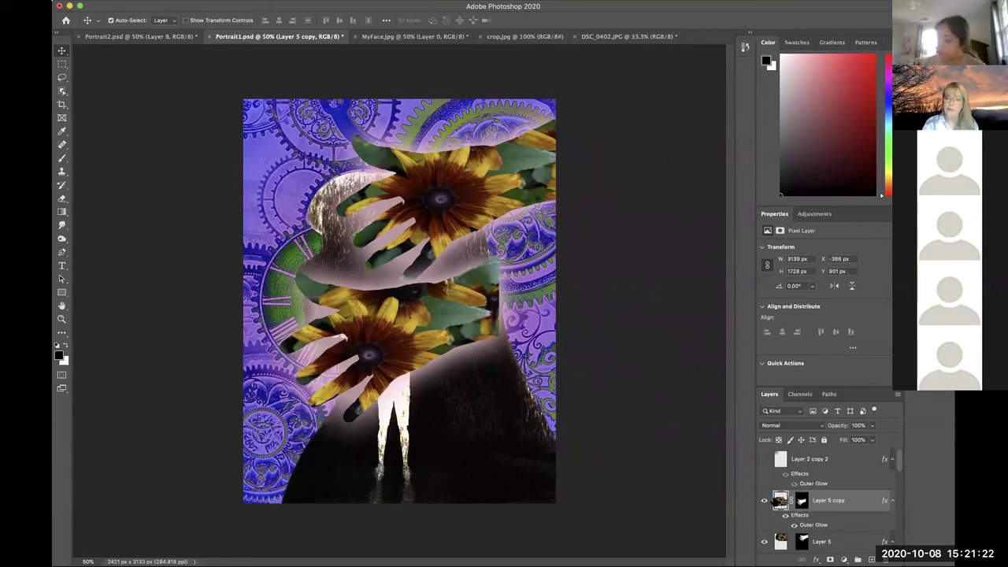
pyautogui.moveTo(388, 323); pyautogui.dragTo(405, 376)
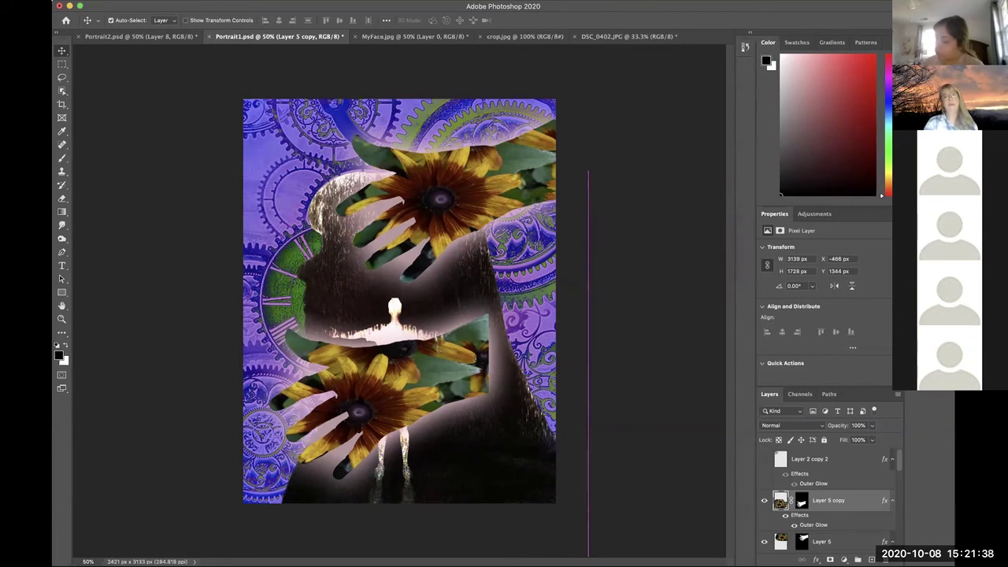
pyautogui.moveTo(309, 410); pyautogui.dragTo(363, 406)
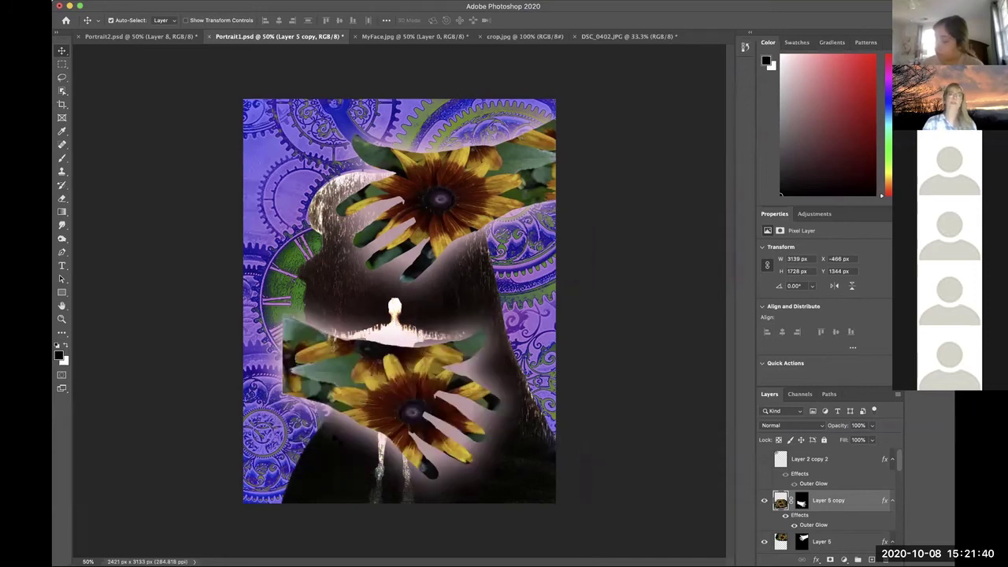
pyautogui.moveTo(363, 414); pyautogui.dragTo(284, 419)
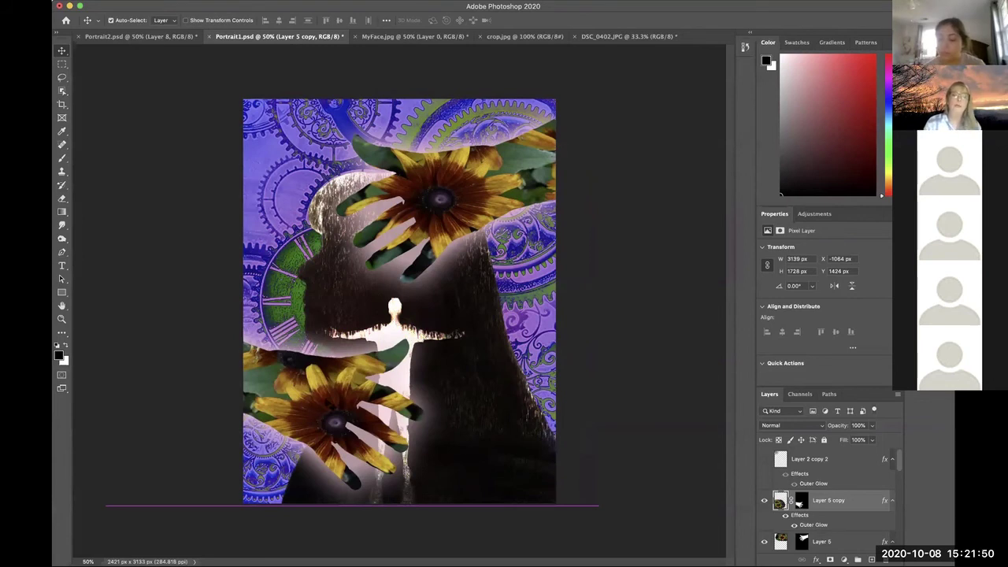
pyautogui.moveTo(338, 417); pyautogui.dragTo(339, 423)
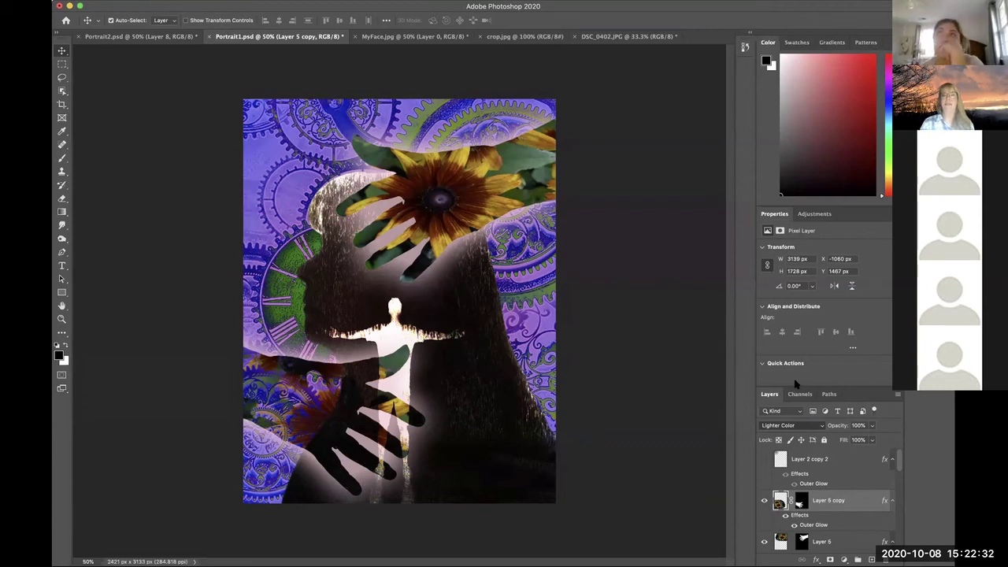
# Set Layer 5 copy's blend mode to Darker Color and save the file as Portrait3.psd
pyautogui.hotkey('shift', '-')
pyautogui.hotkey('shift', '-')
pyautogui.hotkey('shift', '-')
pyautogui.hotkey('shift', '-')
pyautogui.hotkey('shift', '-')
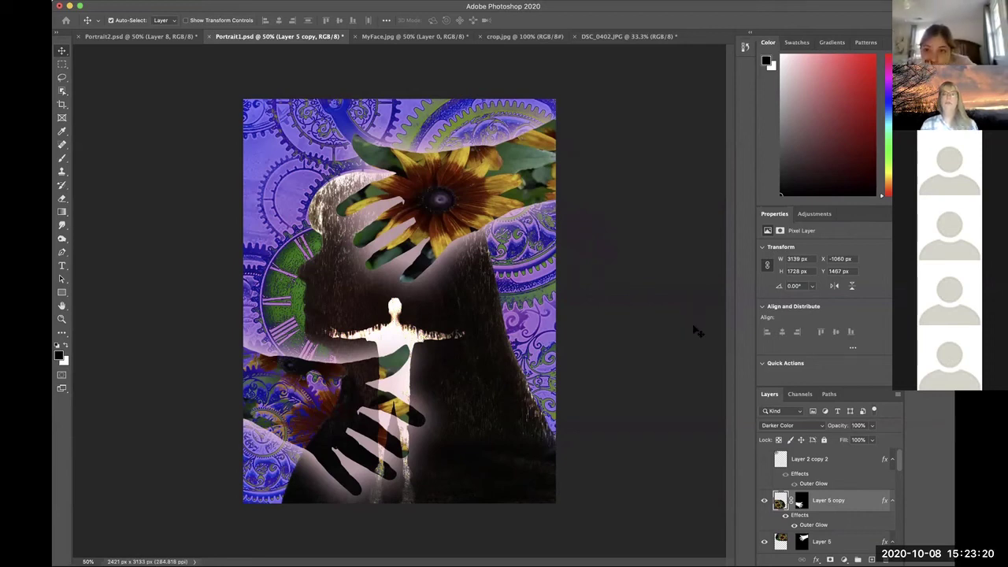
pyautogui.hotkey('ctrl', 's')
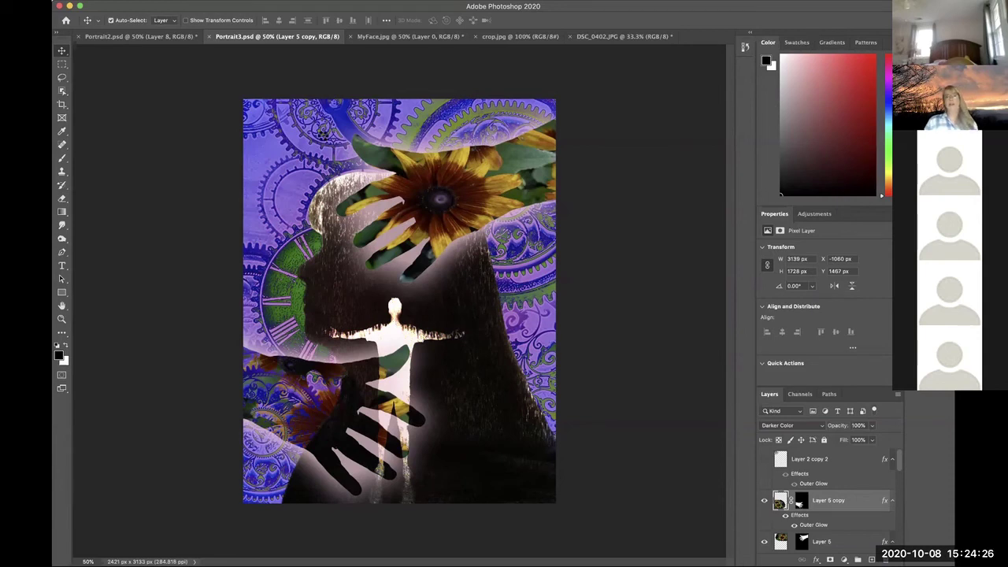
# Flip the canvas horizontally so the head faces right, and save as Portrait4.psd
pyautogui.hotkey('ctrl', 'shift', 'h')
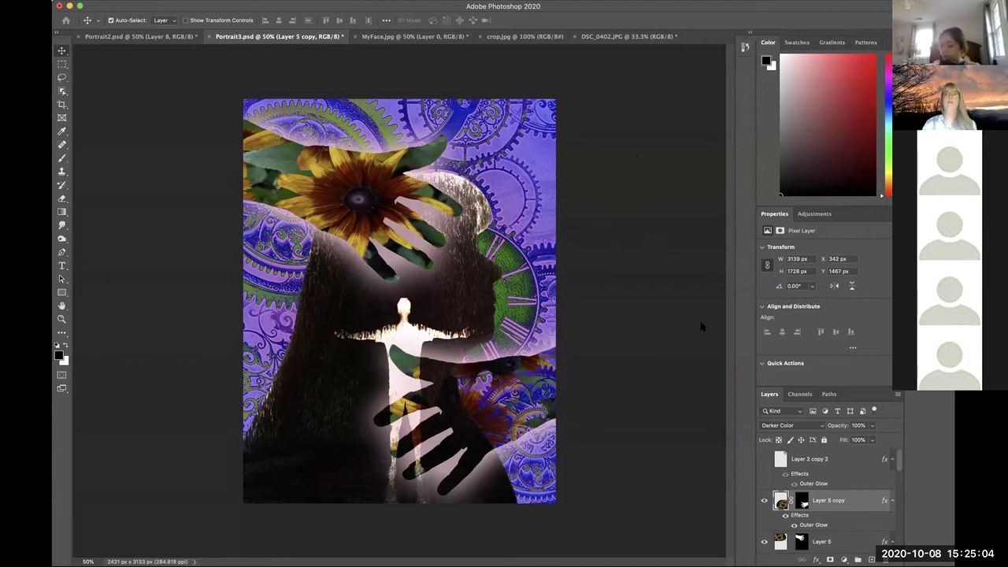
pyautogui.press('Return')
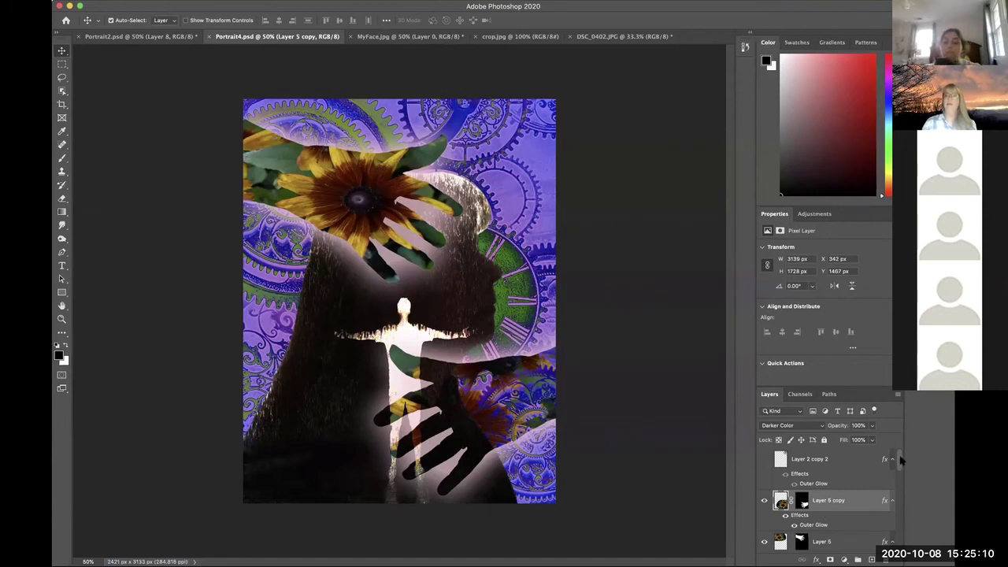
pyautogui.scroll(-2, 900, 472)
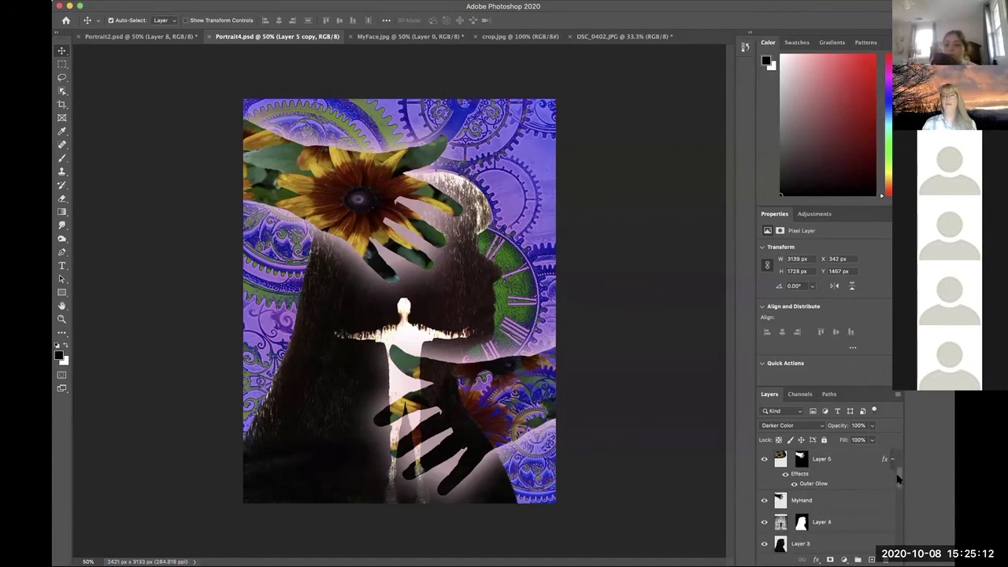
# Select Layer 4, show Layer 4 Mask in Channels, and load its head silhouette as a selection
pyautogui.scroll(-2, 898, 484)
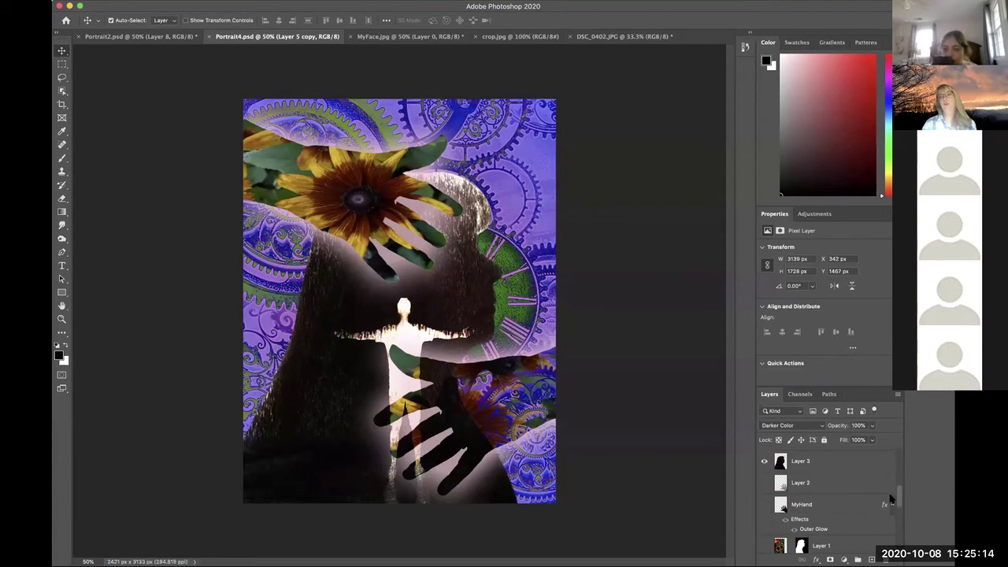
pyautogui.scroll(2, 892, 496)
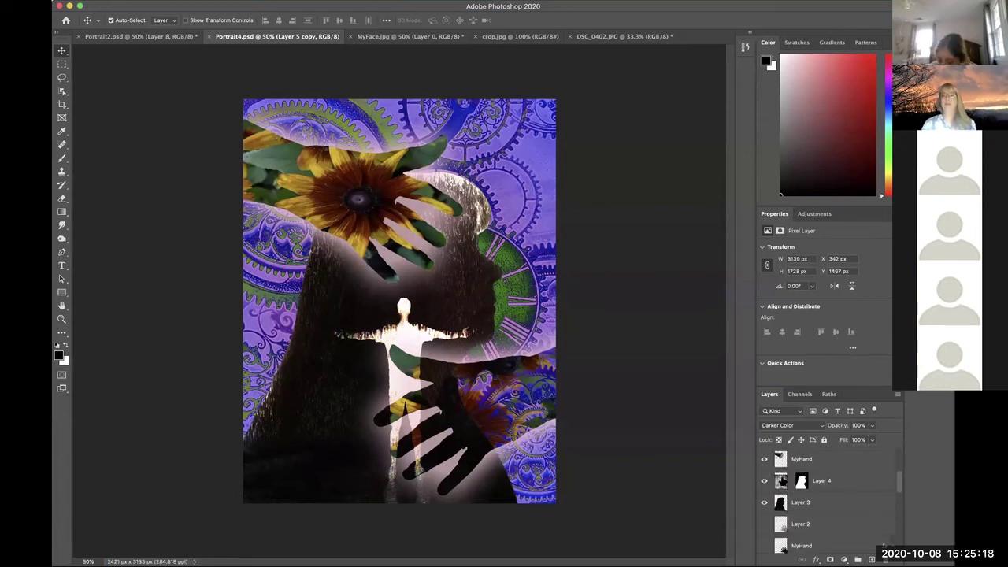
pyautogui.click(779, 480)
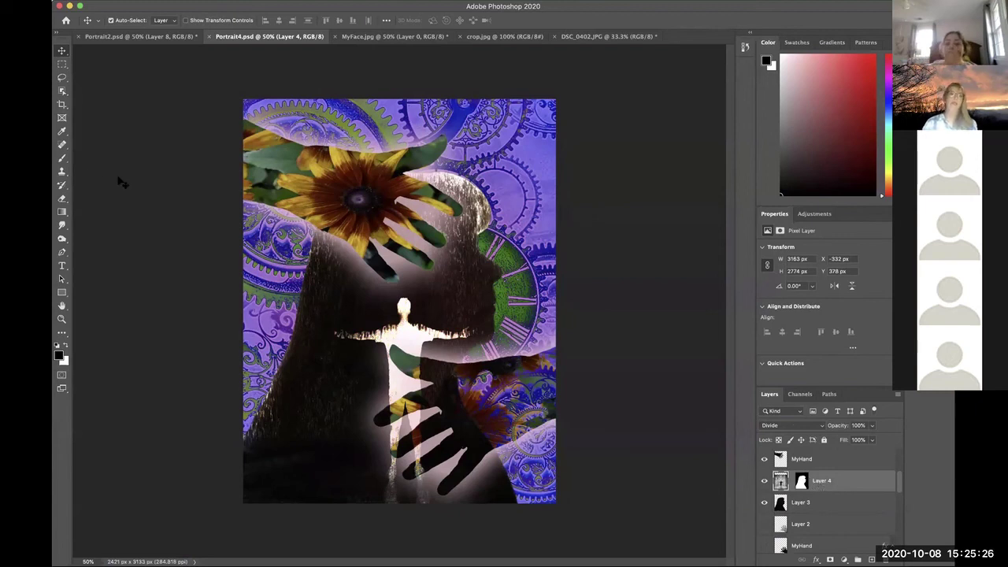
pyautogui.click(63, 92)
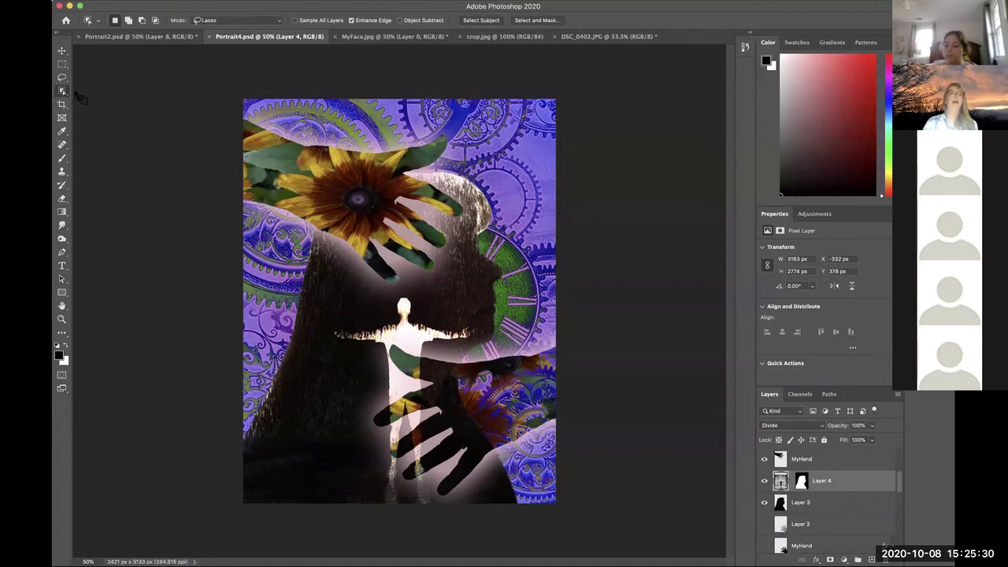
pyautogui.click(799, 396)
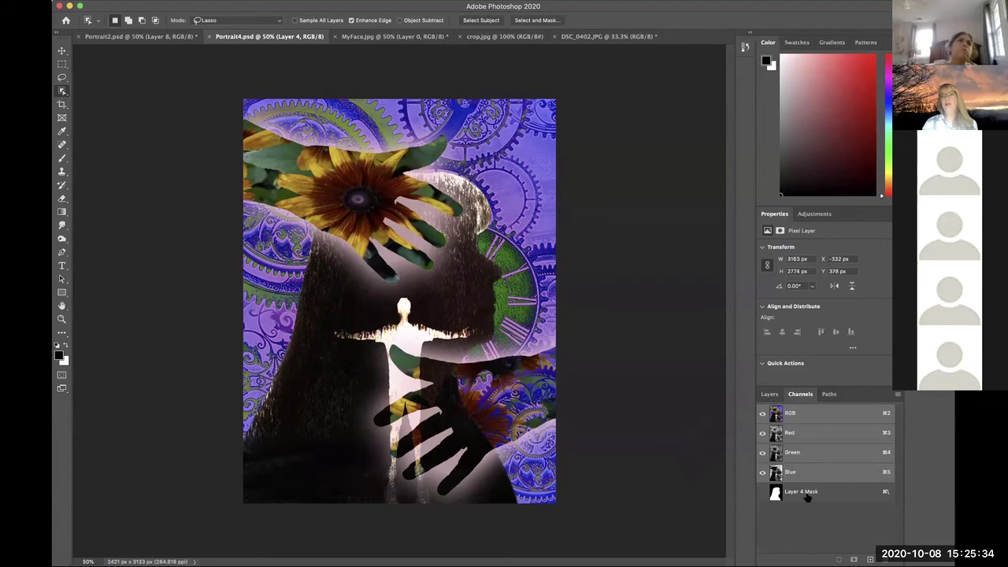
pyautogui.click(769, 394)
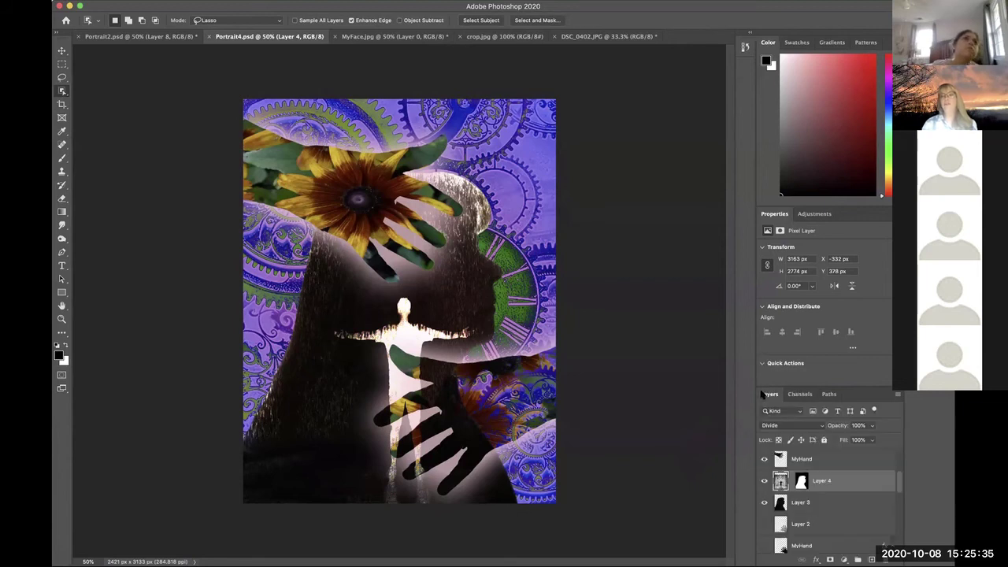
pyautogui.click(800, 395)
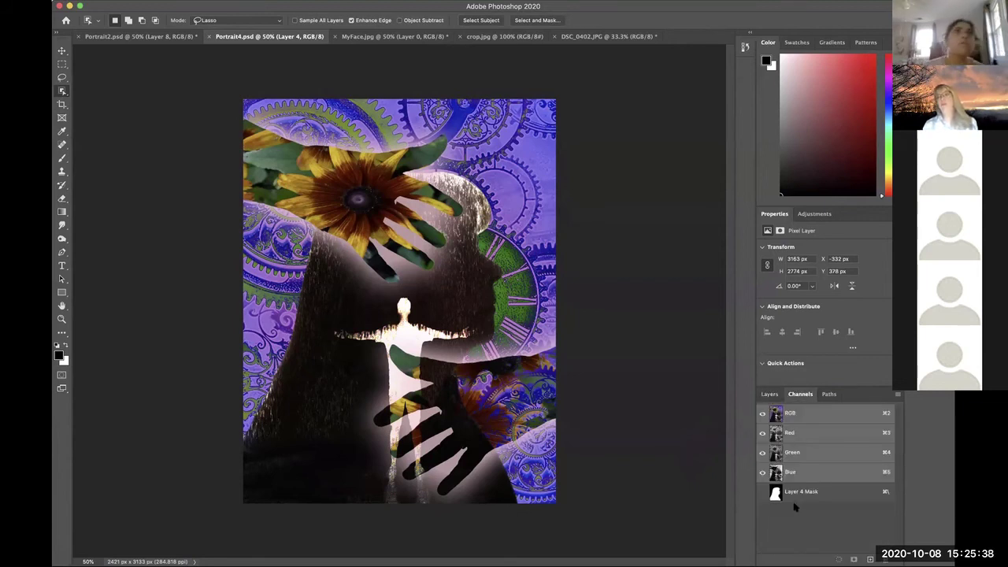
pyautogui.click(769, 394)
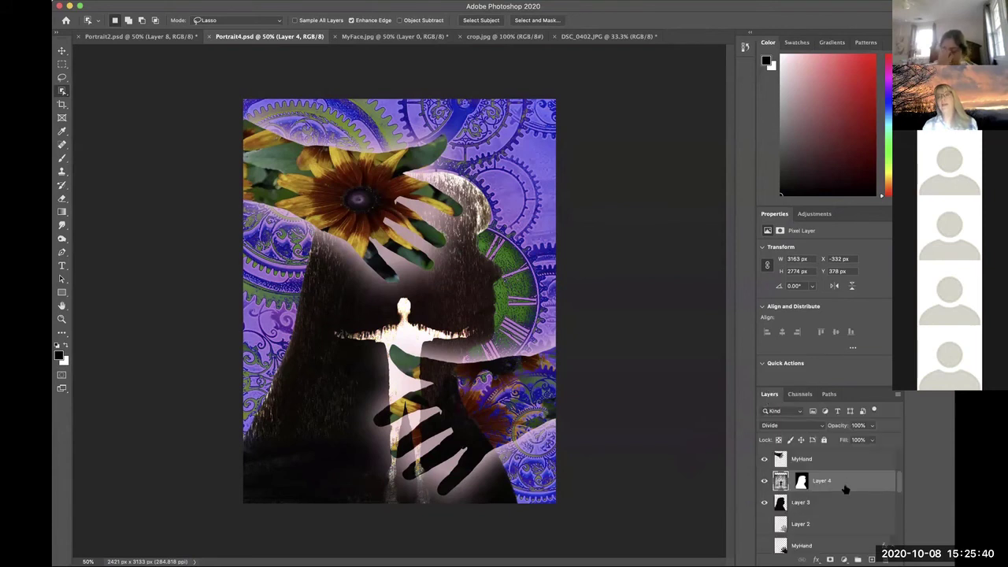
pyautogui.click(796, 396)
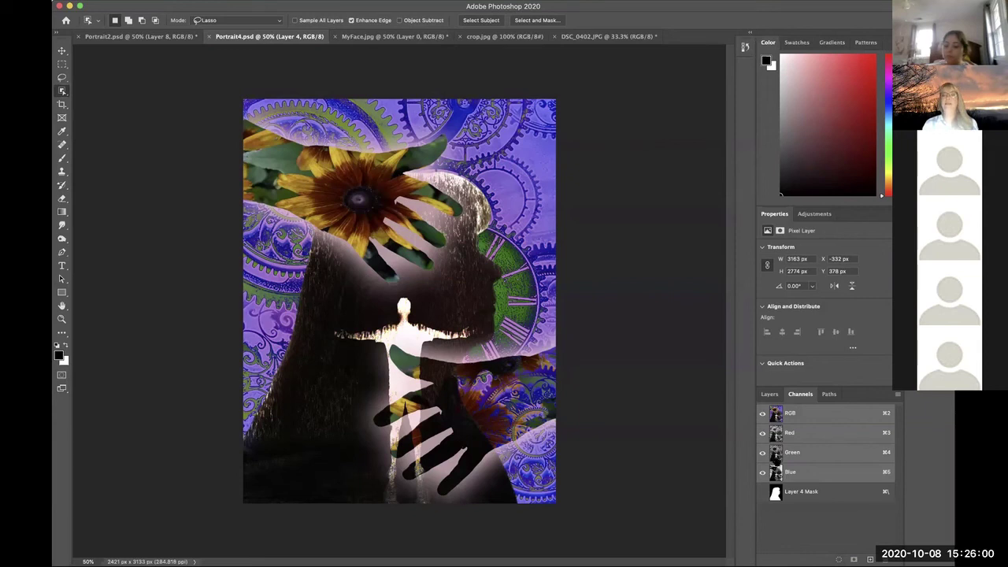
pyautogui.click(819, 495)
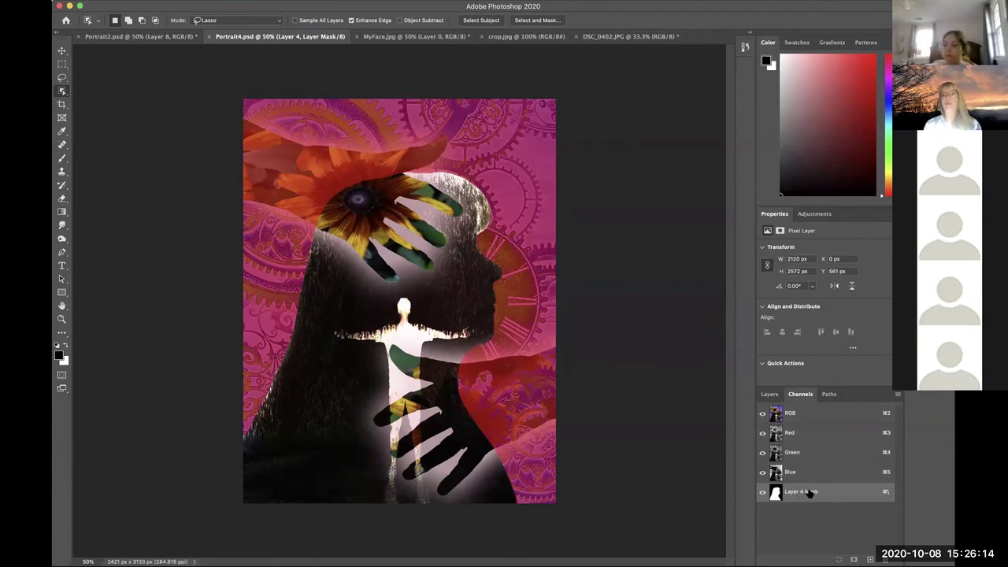
pyautogui.press('super+alt+backslash')
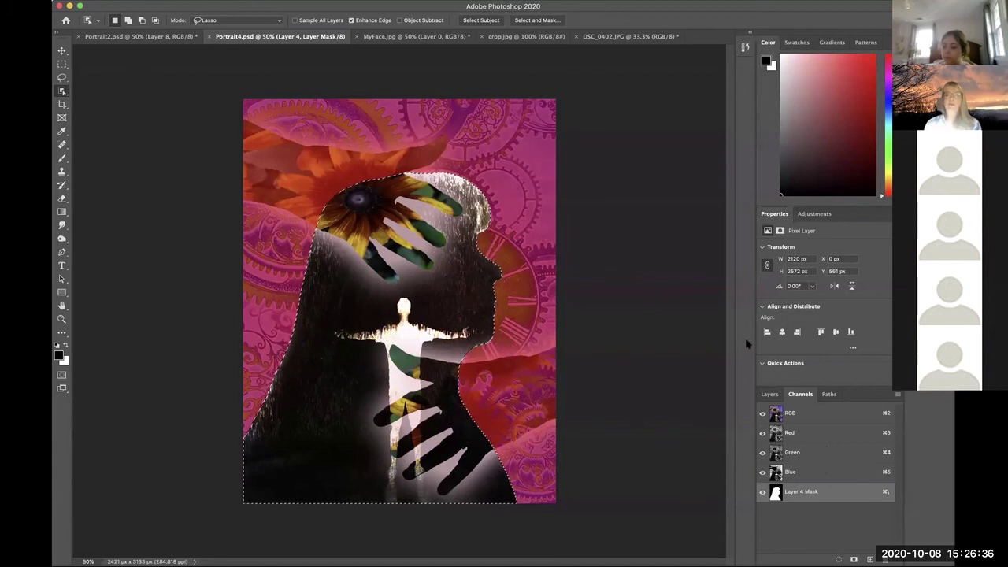
# Return to the Layers panel and target Layer 4's image instead of its mask
pyautogui.click(771, 395)
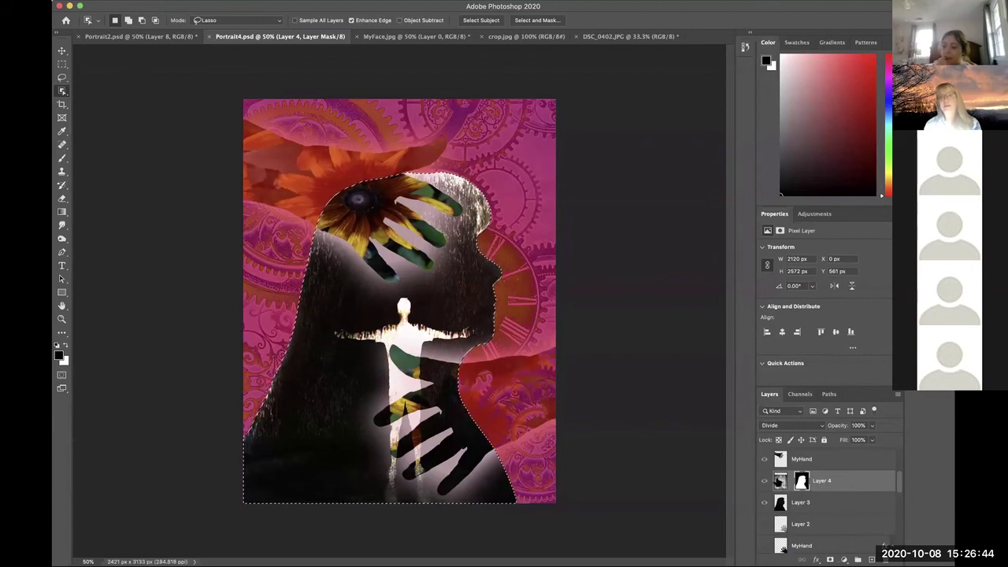
pyautogui.click(780, 481)
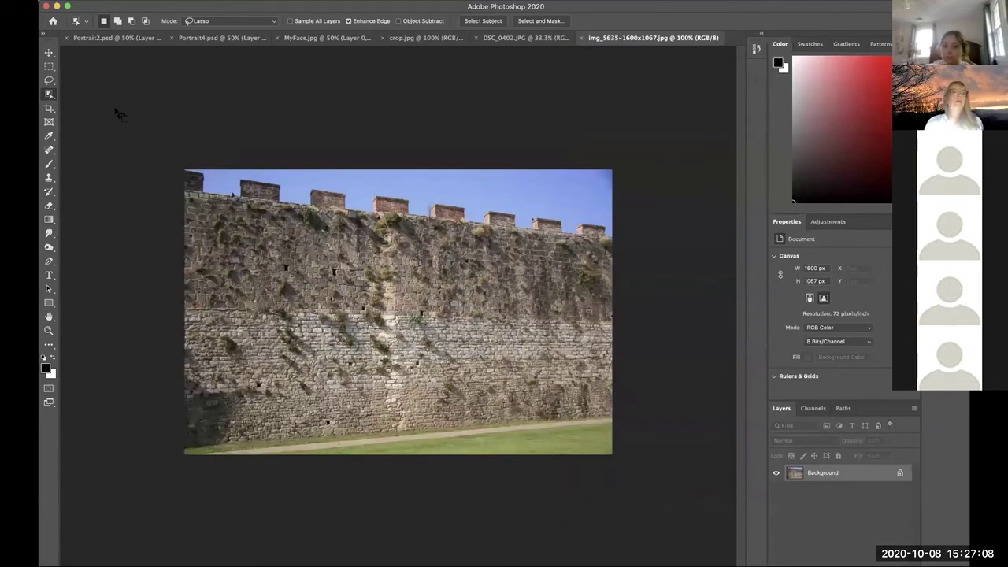
# Marquee-select a rectangle of the stone wall photo, then switch back to Portrait4.psd
pyautogui.click(48, 67)
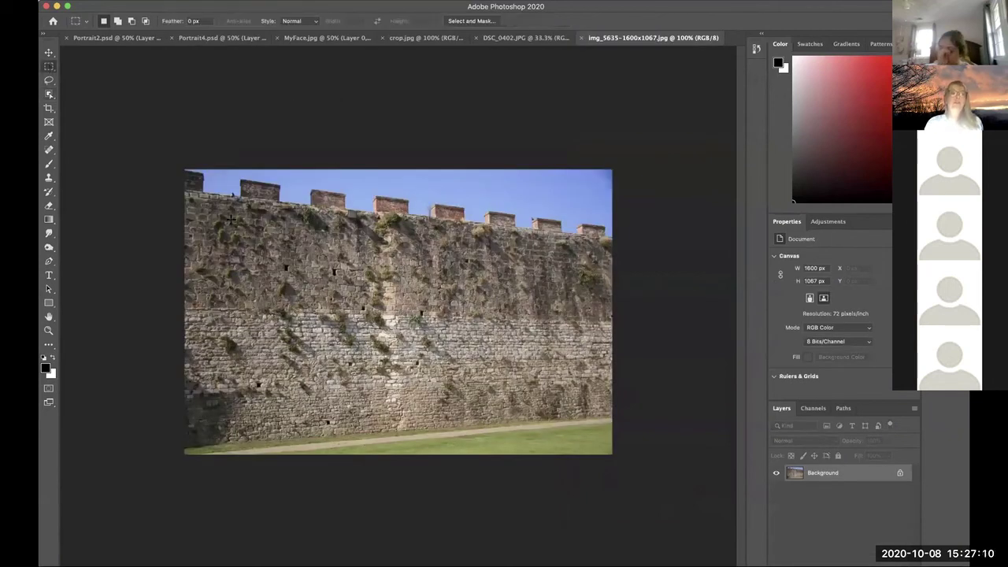
pyautogui.moveTo(224, 203); pyautogui.dragTo(474, 345)
pyautogui.moveTo(494, 411); pyautogui.dragTo(487, 430)
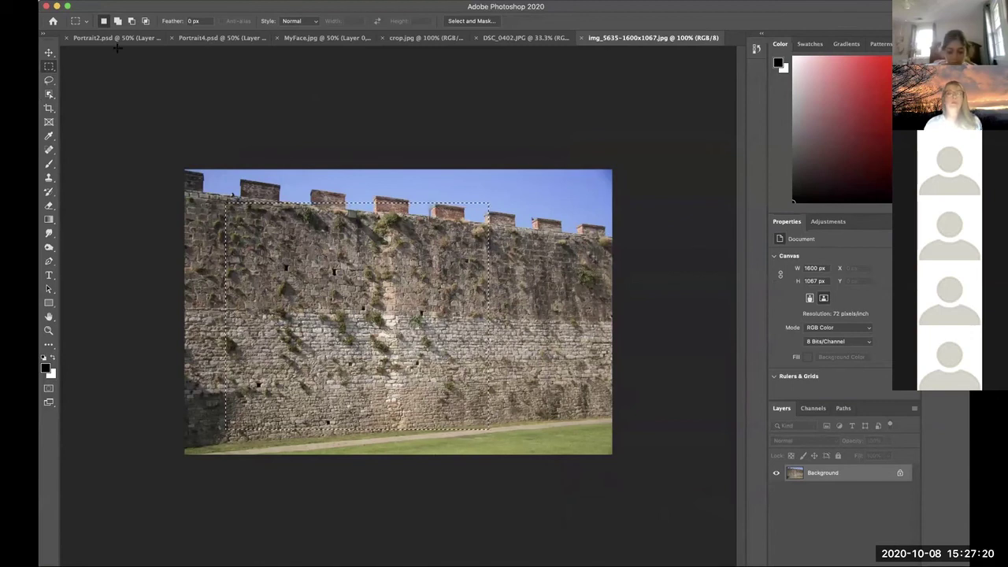
pyautogui.click(227, 37)
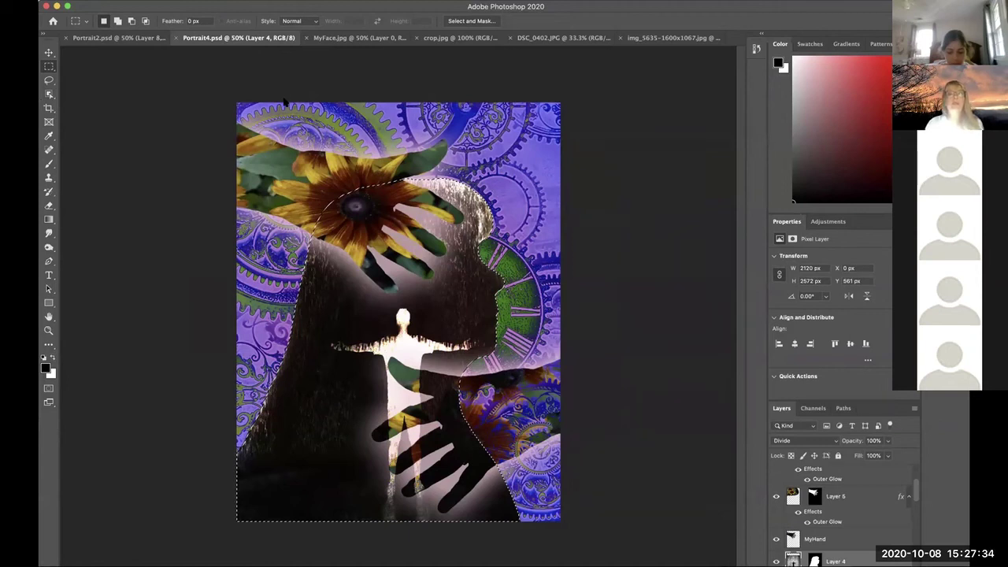
# Paste the copied wall section into Portrait4.psd as a new layer
pyautogui.press('super+v')
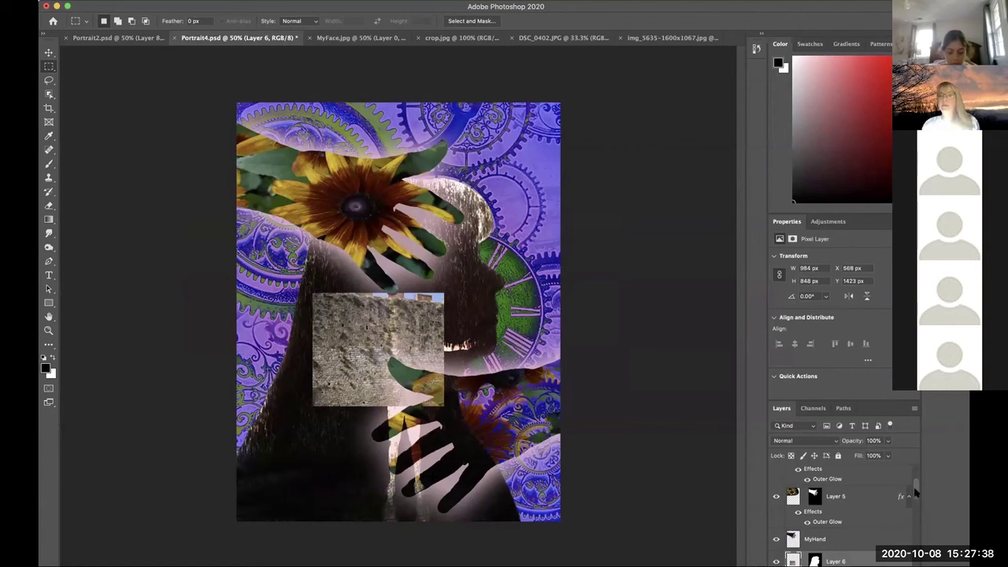
pyautogui.scroll(-1, 915, 500)
pyautogui.moveTo(915, 500); pyautogui.dragTo(915, 505)
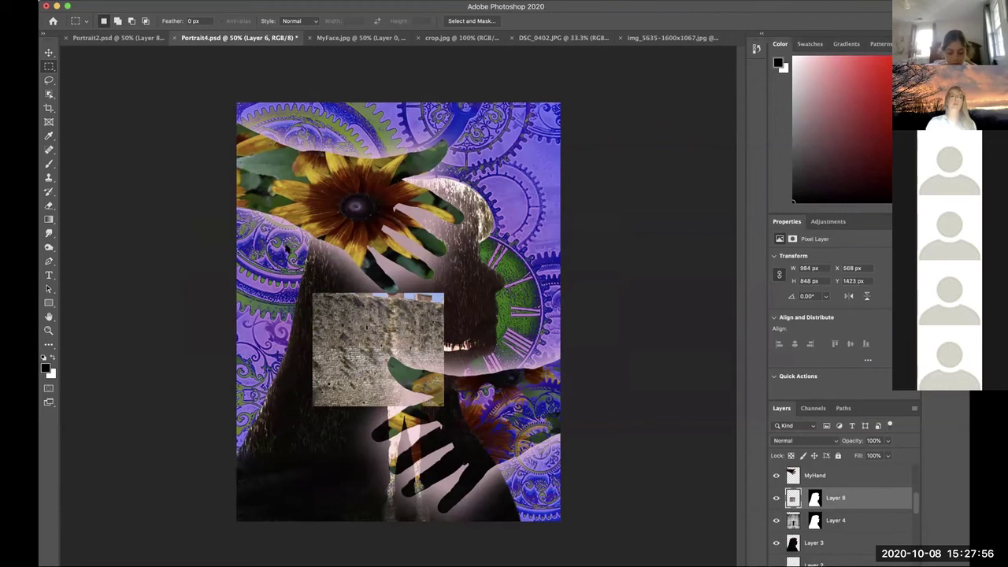
# Scale the wall layer to about 331% (3254 × 2804 px) over the head silhouette
pyautogui.press('super+t')
pyautogui.moveTo(313, 293); pyautogui.dragTo(218, 212)
pyautogui.moveTo(443, 405); pyautogui.dragTo(590, 532)
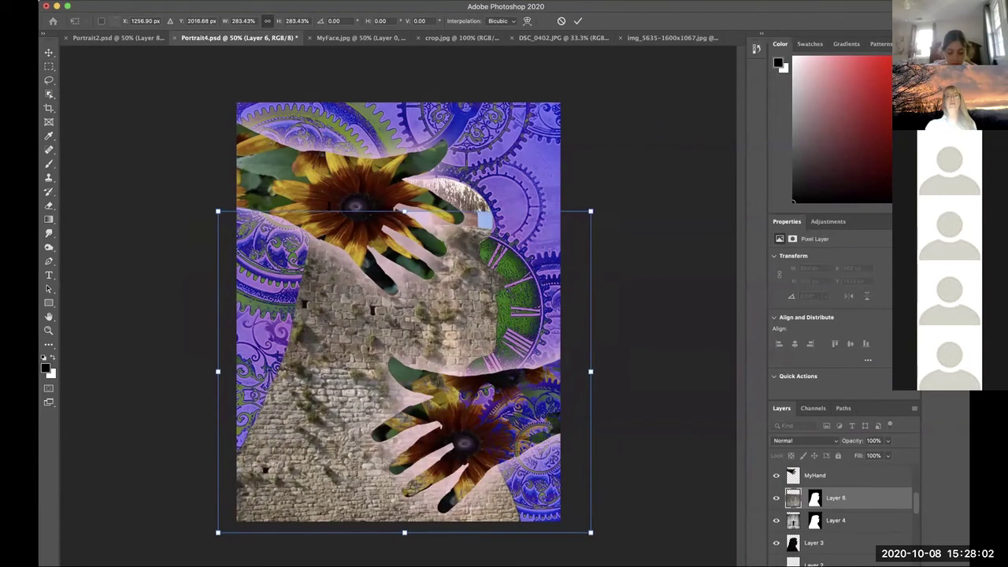
pyautogui.moveTo(404, 209); pyautogui.dragTo(402, 158)
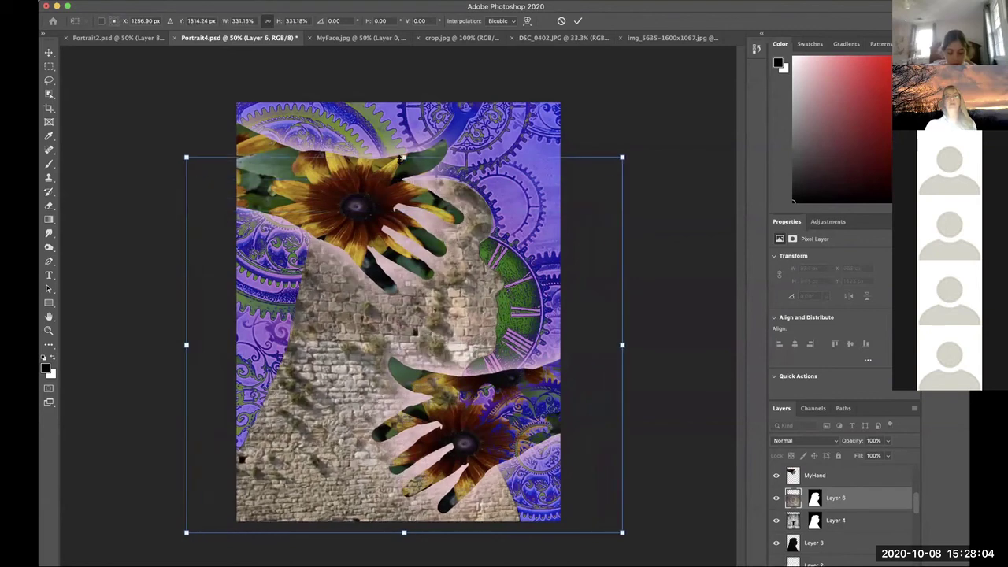
pyautogui.press('Return')
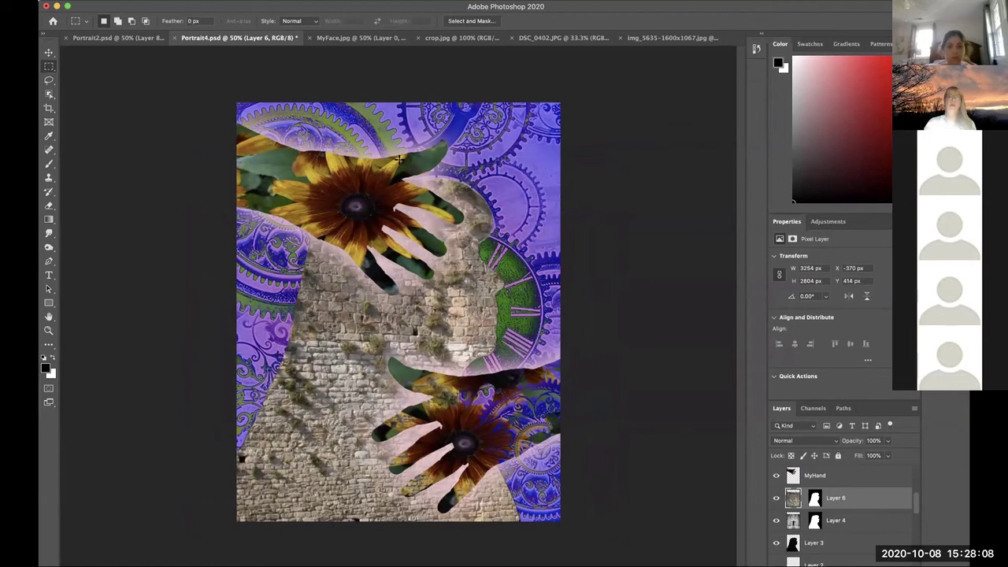
# Hide the gear-pattern layer
pyautogui.moveTo(918, 508); pyautogui.dragTo(914, 546)
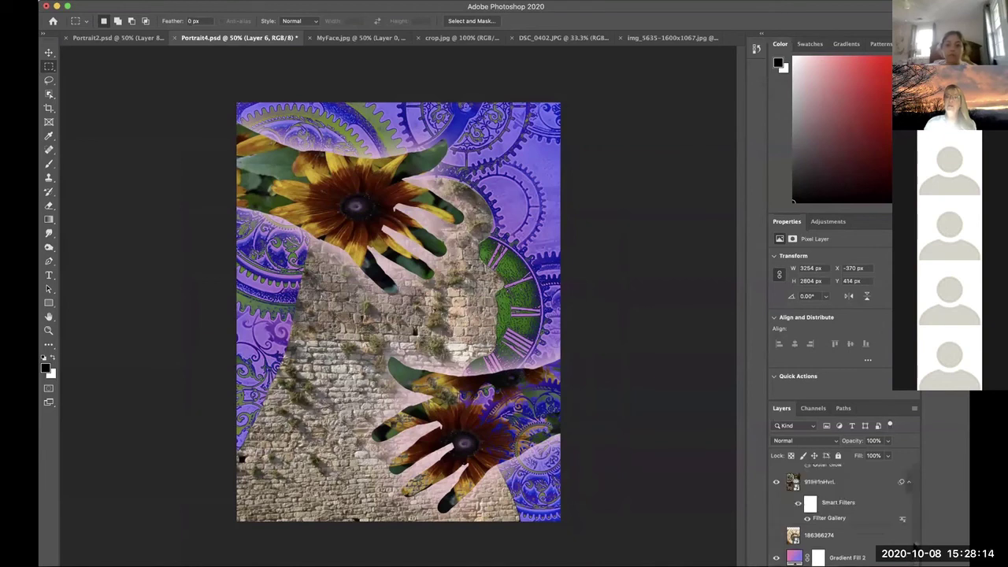
pyautogui.click(777, 482)
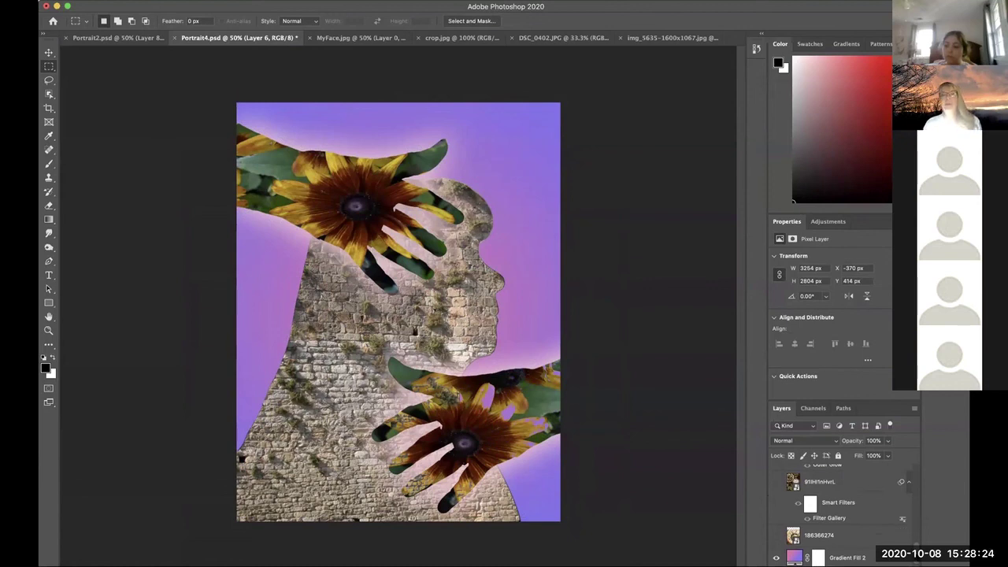
pyautogui.scroll(5, 912, 529)
pyautogui.moveTo(912, 529); pyautogui.dragTo(907, 494)
# Duplicate Layer 5 as a backup, then hide both flower-hand layers
pyautogui.click(904, 482)
pyautogui.press('super+j')
pyautogui.click(775, 475)
pyautogui.click(776, 518)
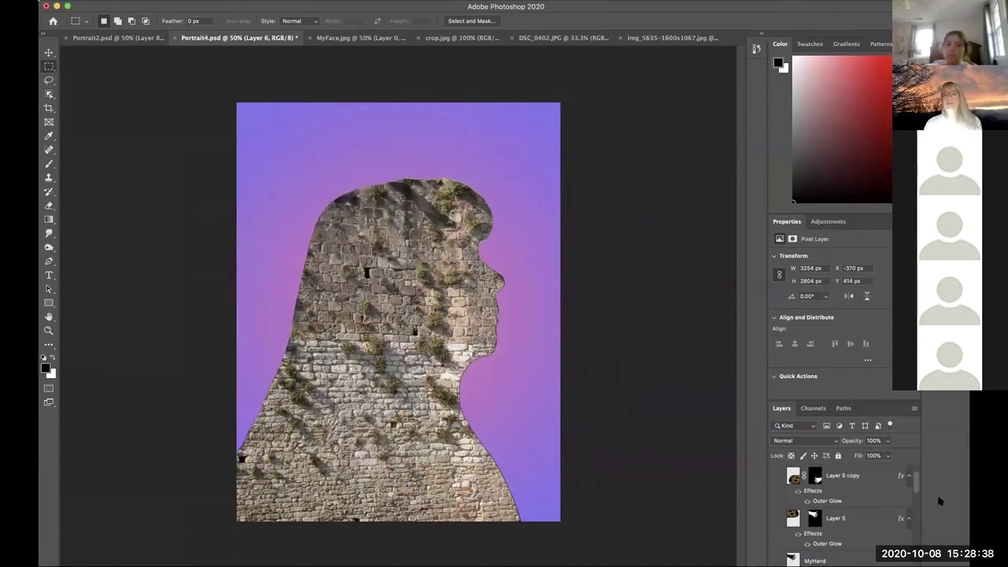
pyautogui.scroll(-2, 913, 490)
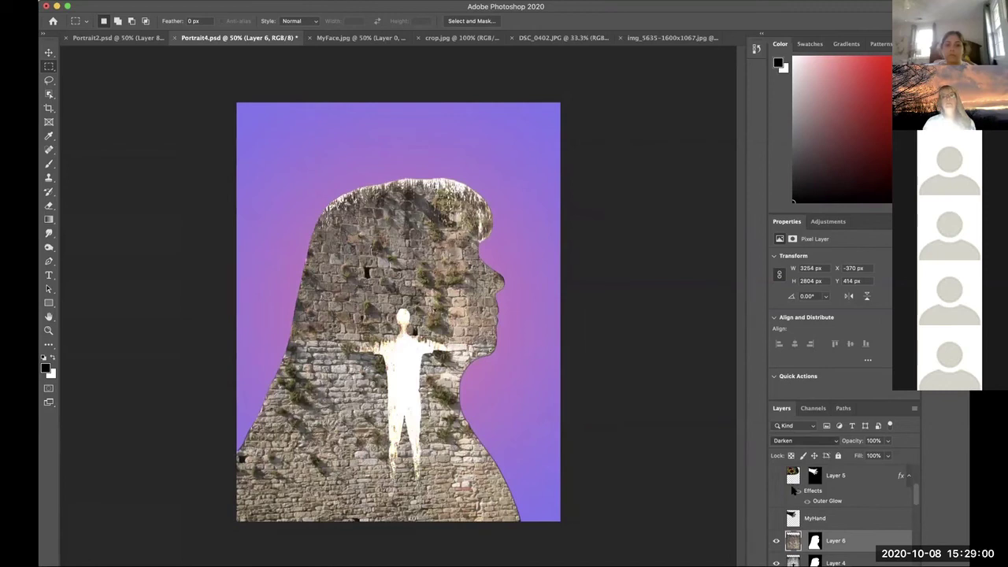
# Toggle the glow effects and texture layers, switching the head to brown brick without the green foliage
pyautogui.click(794, 491)
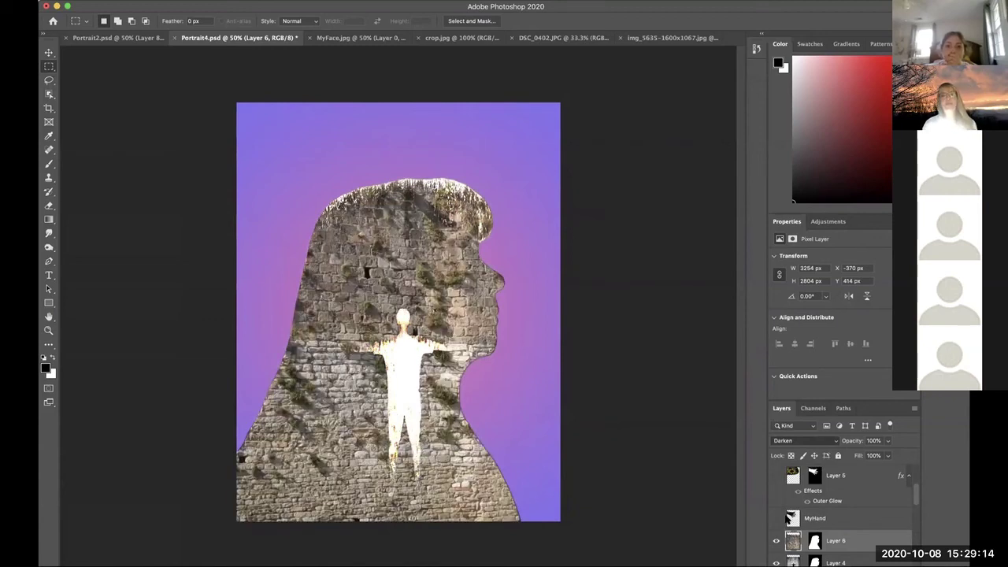
pyautogui.click(781, 542)
pyautogui.click(779, 556)
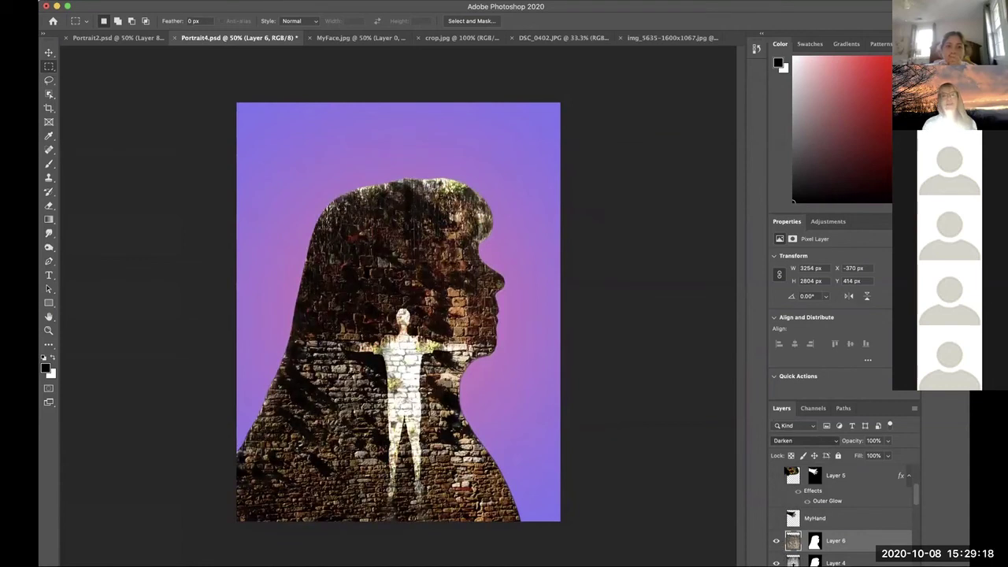
pyautogui.click(784, 477)
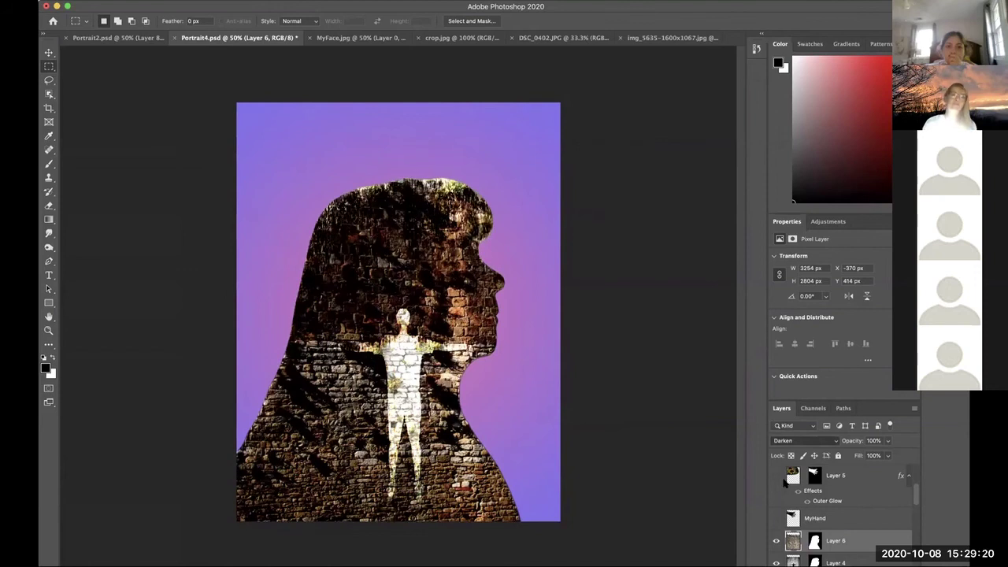
pyautogui.click(786, 489)
pyautogui.click(789, 487)
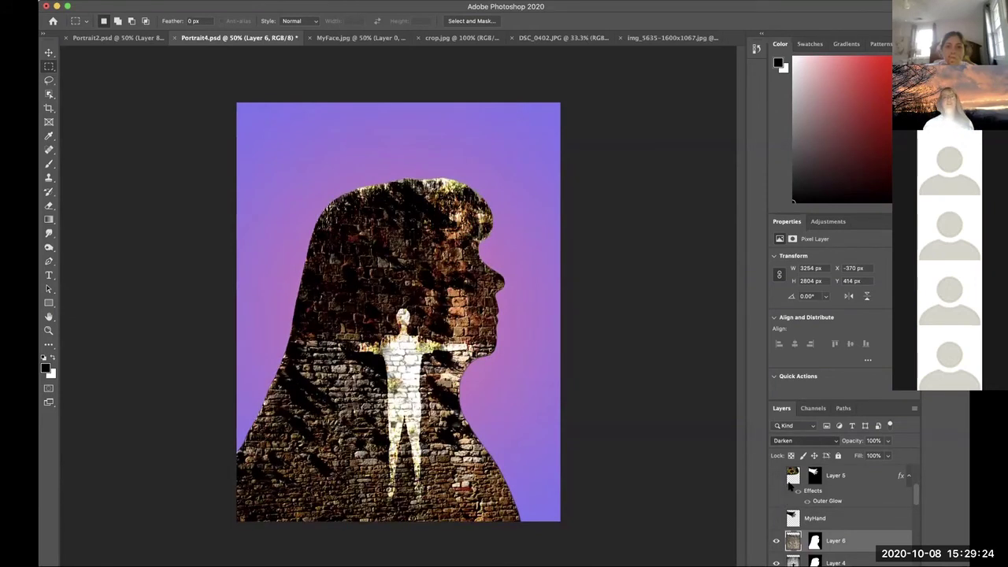
pyautogui.click(790, 490)
pyautogui.click(791, 501)
pyautogui.click(790, 492)
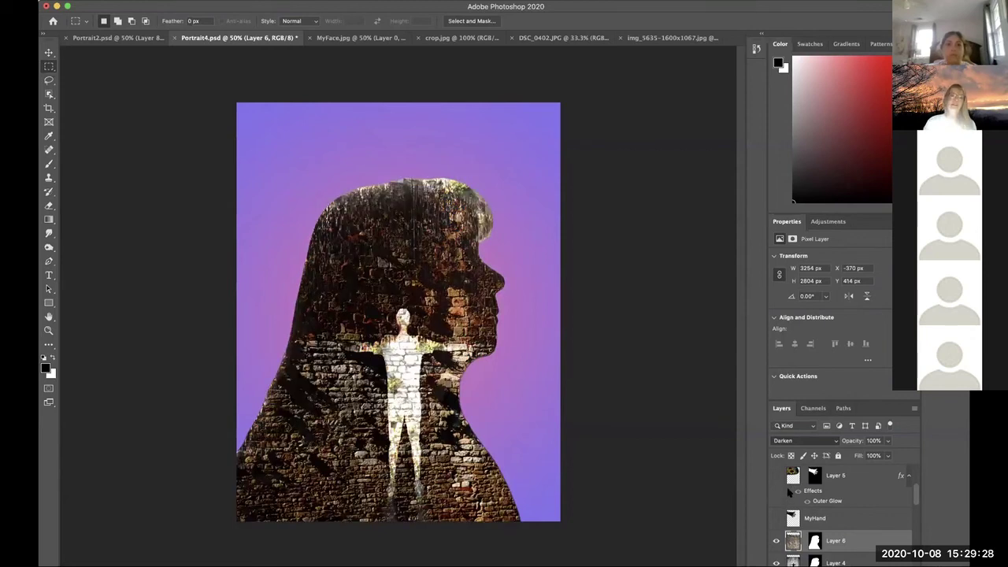
pyautogui.click(790, 519)
pyautogui.click(790, 521)
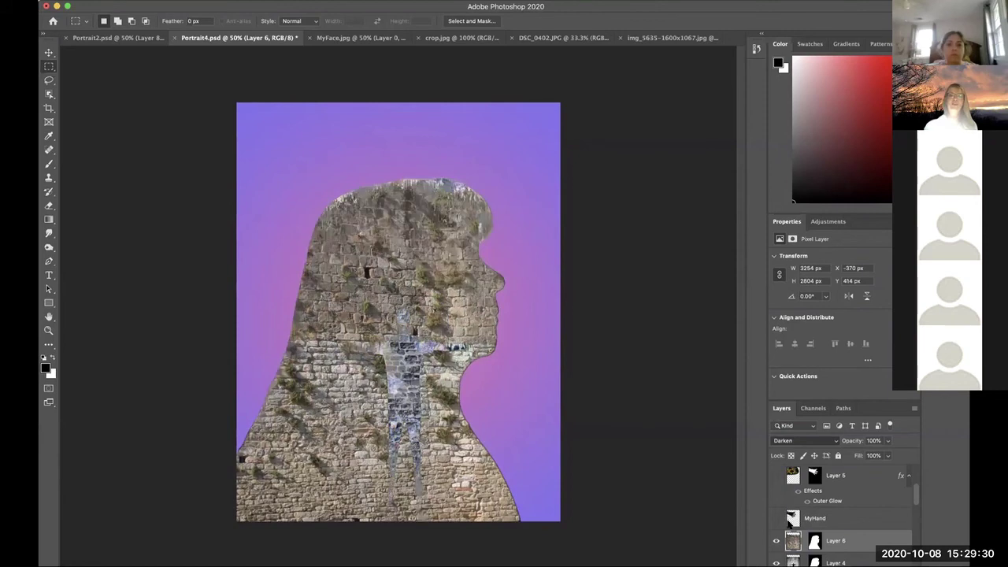
# Compare the texture layers and settle on dark brick with the white figure
pyautogui.click(791, 536)
pyautogui.click(791, 541)
pyautogui.click(791, 542)
pyautogui.click(792, 543)
pyautogui.click(795, 523)
pyautogui.click(793, 502)
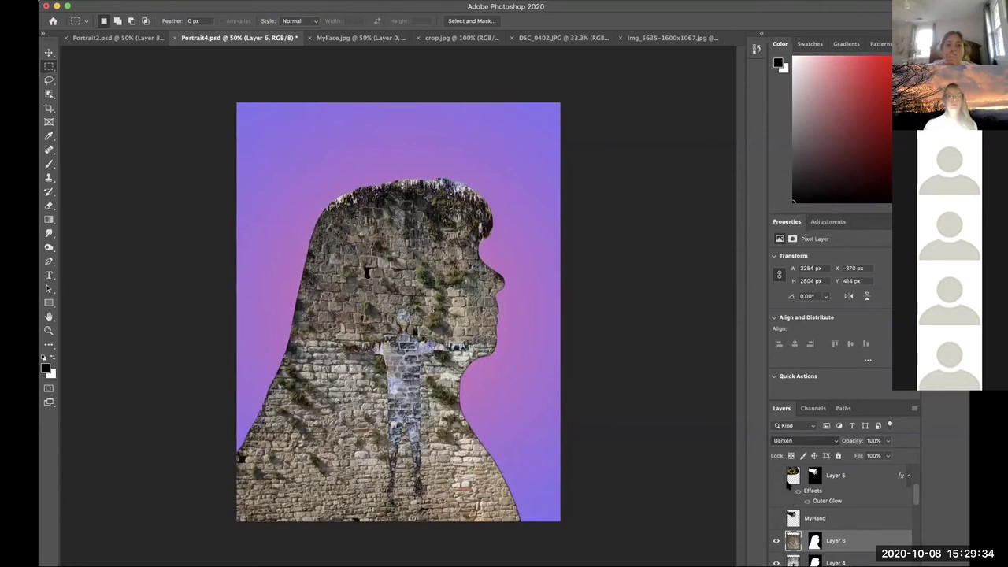
pyautogui.click(789, 483)
pyautogui.click(790, 477)
pyautogui.click(790, 467)
pyautogui.click(791, 468)
pyautogui.click(791, 472)
pyautogui.click(791, 478)
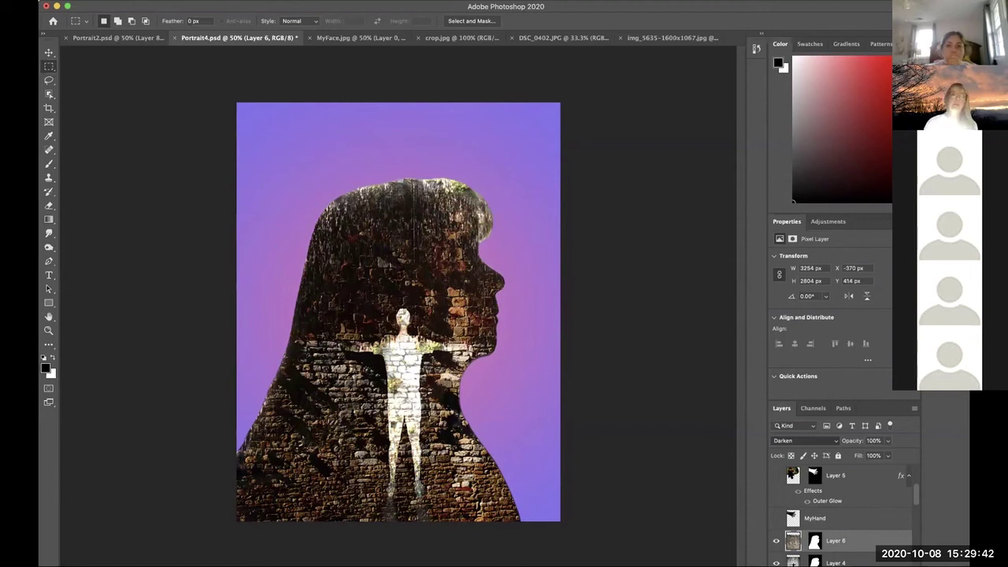
# Set Layer 6's blend mode to Pin Light
pyautogui.hotkey('shift', 'alt', 'z')
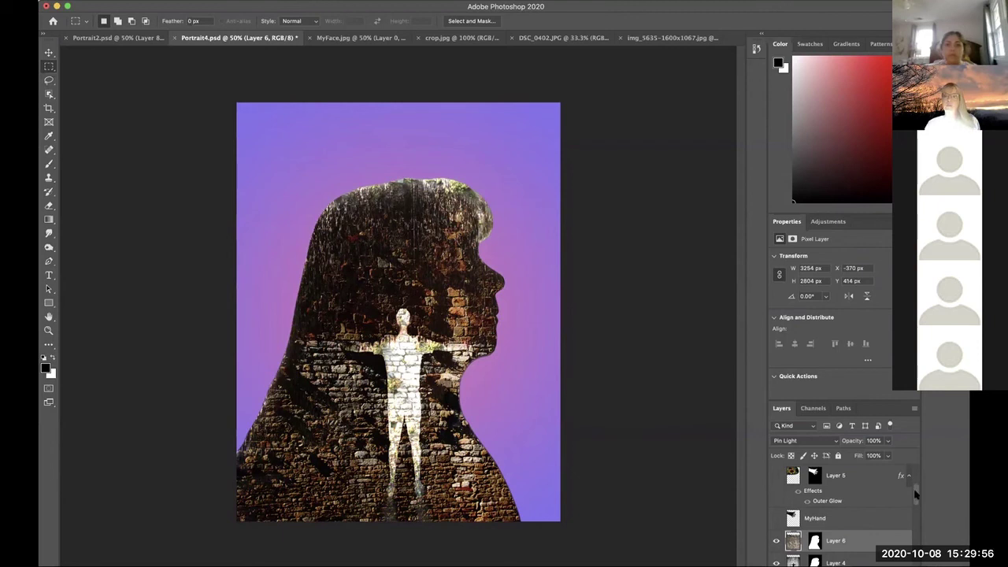
pyautogui.scroll(-2, 916, 499)
pyautogui.scroll(2, 917, 498)
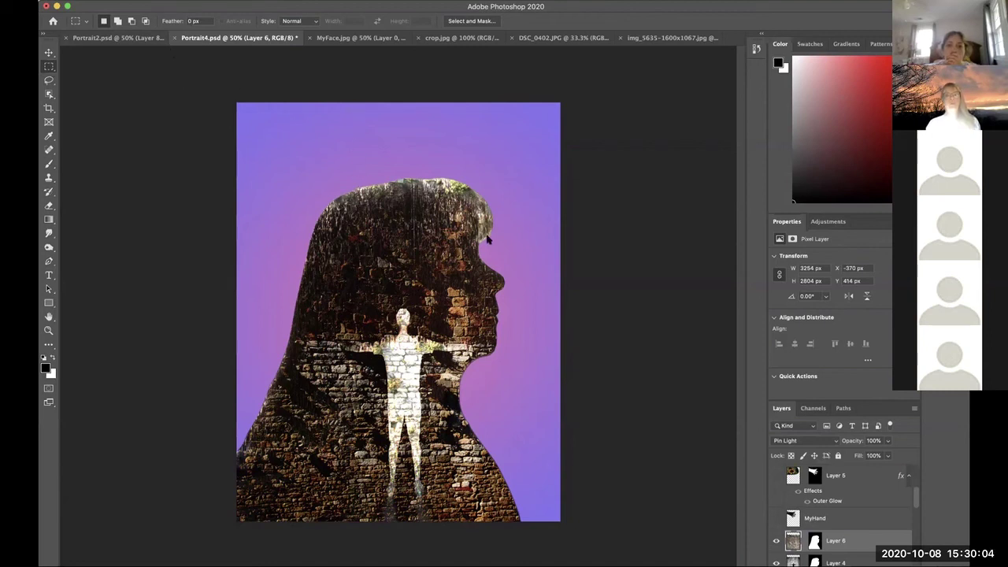
# Give Layer 6 an Outer Glow in a pale yellow sampled with the Eyedropper
pyautogui.press('super+shift+z')
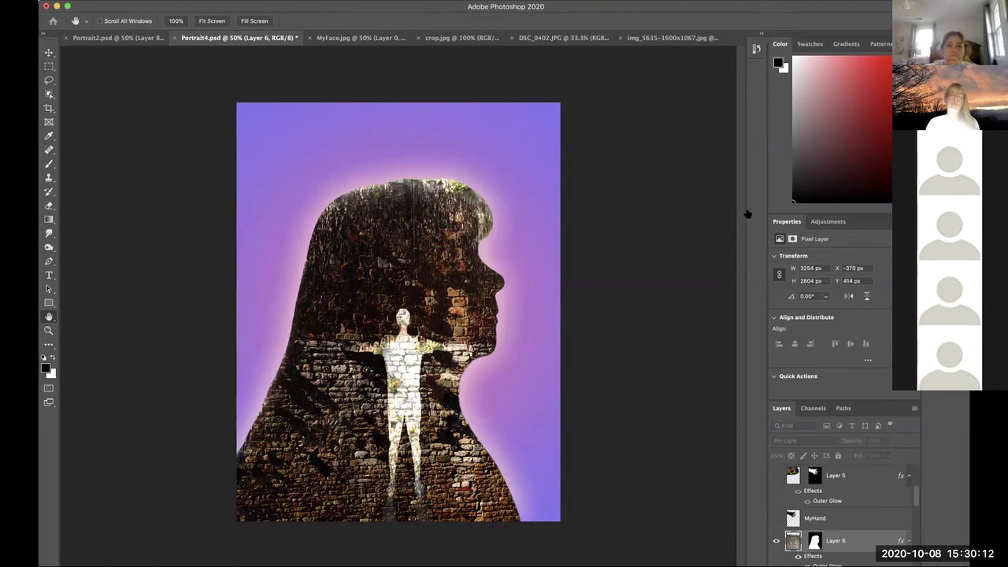
pyautogui.press('i')
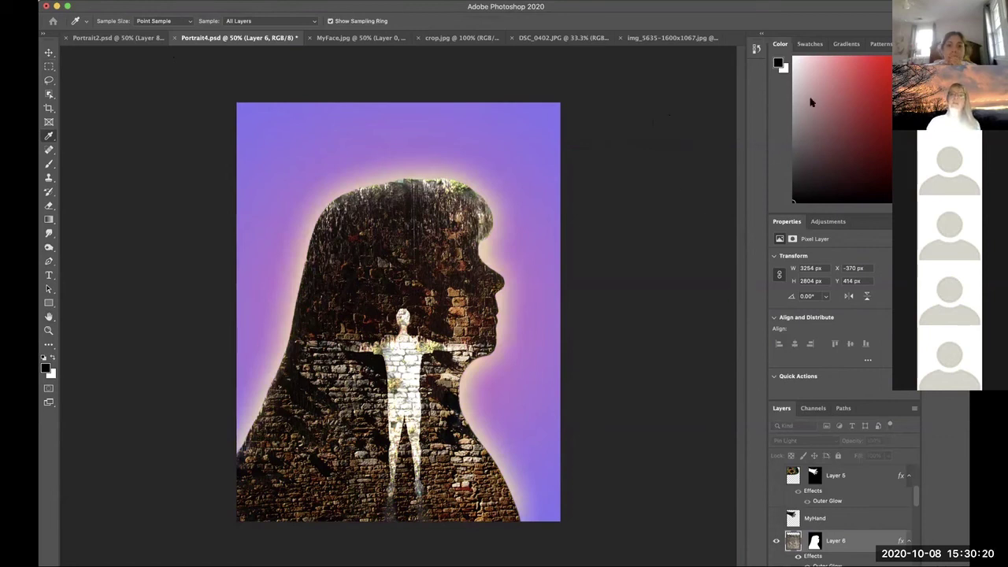
pyautogui.press('h')
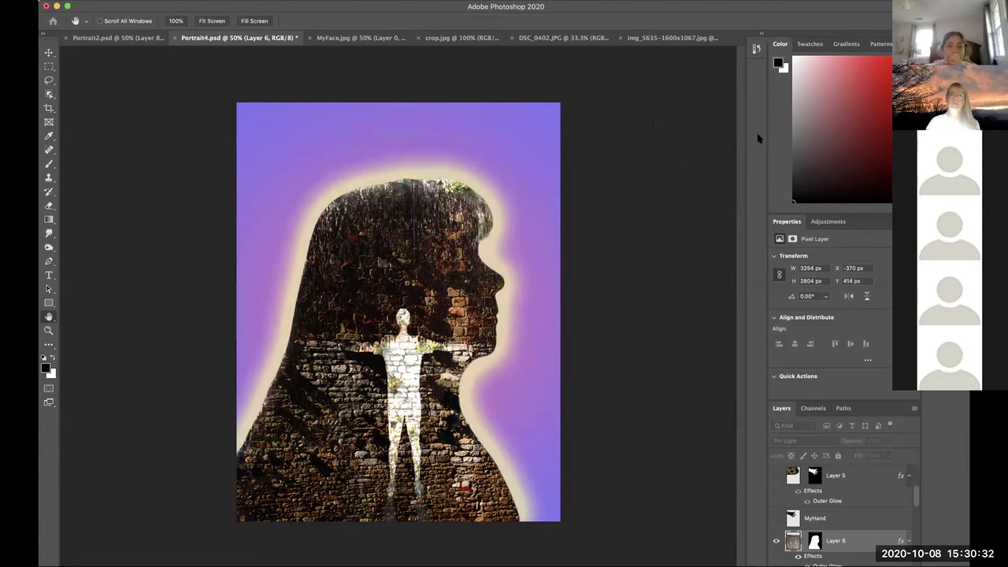
pyautogui.press('m')
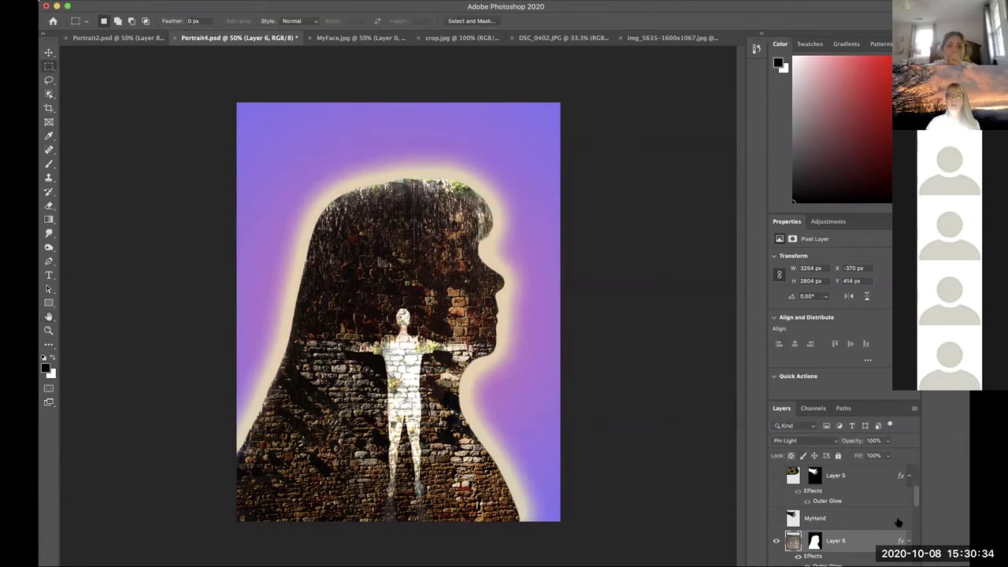
pyautogui.scroll(-2, 914, 508)
pyautogui.scroll(-4, 914, 508)
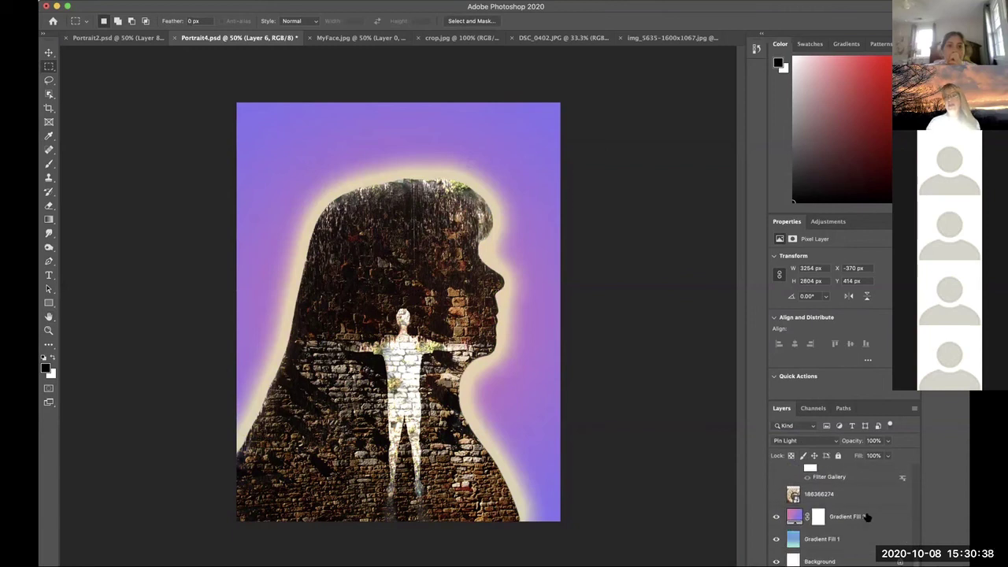
# Add Gradient Fill 3 above Gradient Fill 2, trying peach and then pink gradients
pyautogui.doubleClick(749, 7)
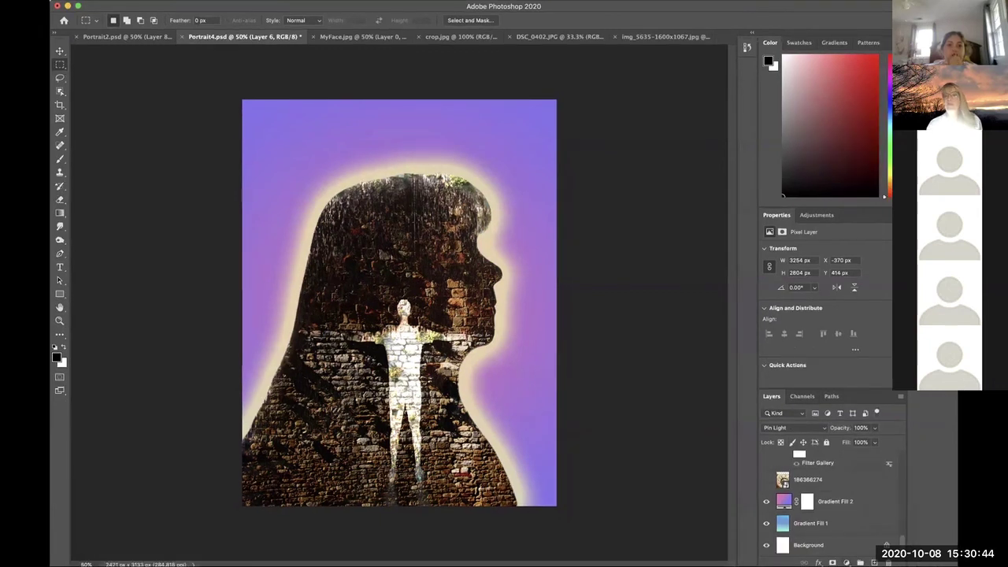
pyautogui.click(838, 502)
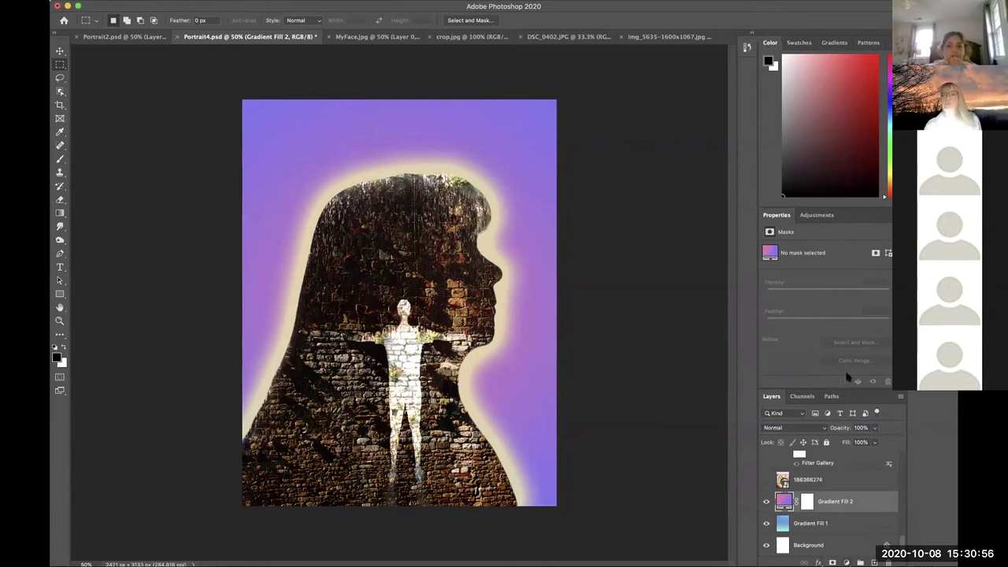
pyautogui.press('Return')
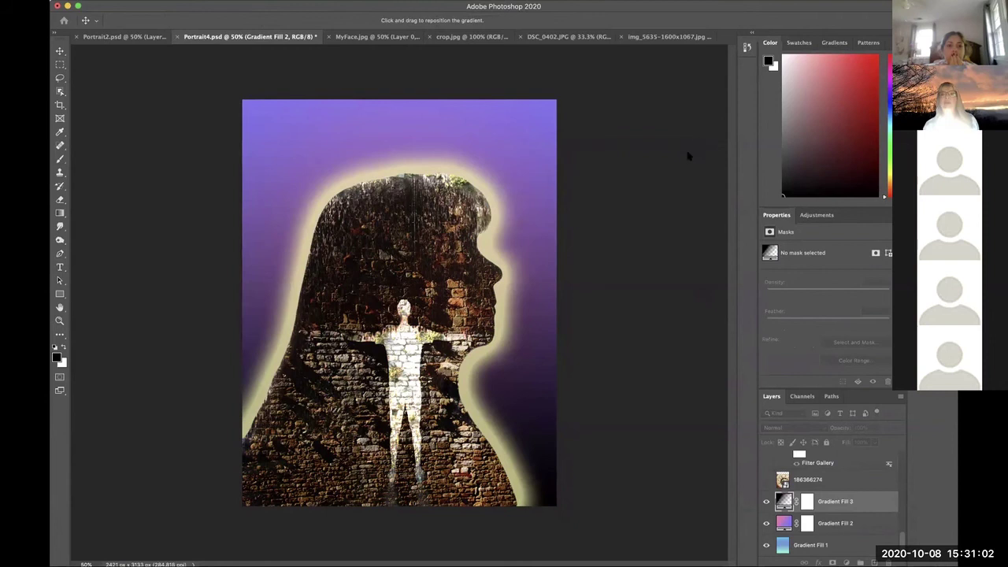
pyautogui.moveTo(668, 216); pyautogui.dragTo(635, 232)
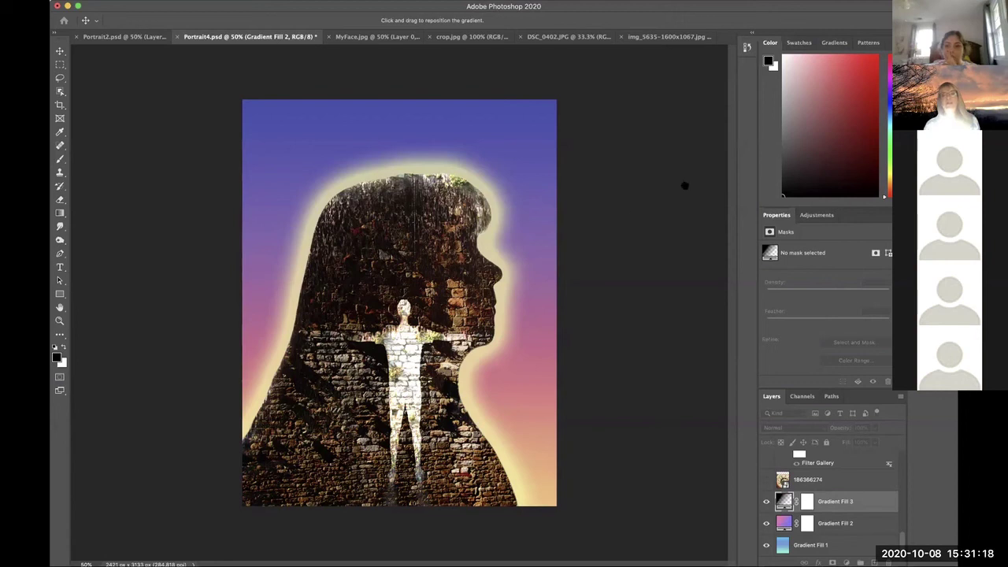
pyautogui.hotkey('ctrl', 'z')
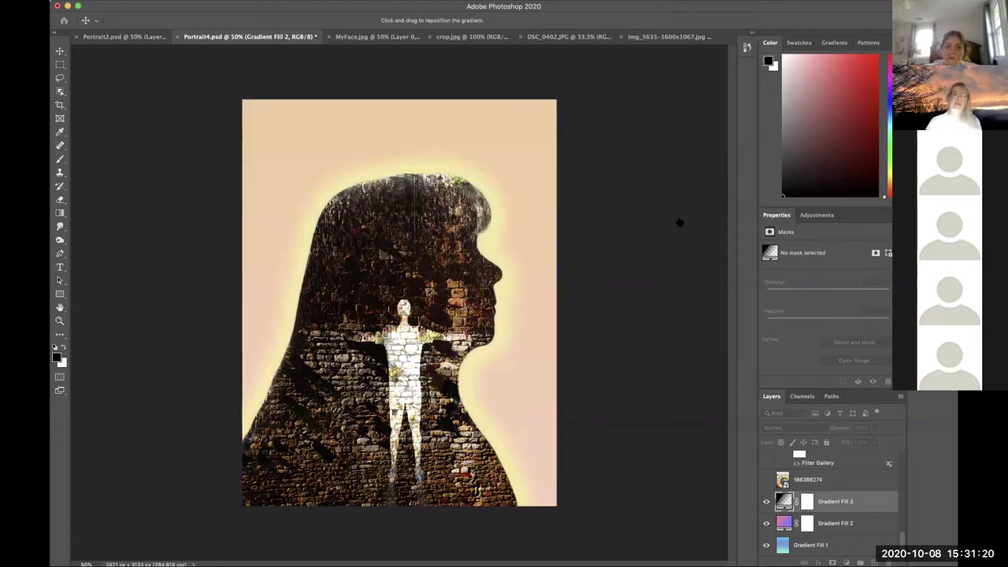
pyautogui.hotkey('ctrl', 'z')
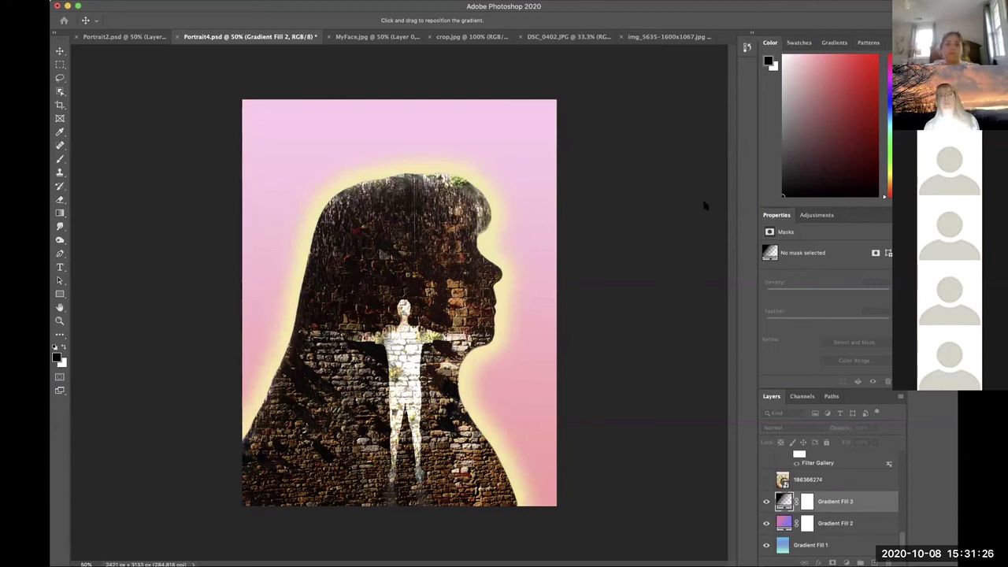
# Position the pink-to-pale gradient on the canvas and confirm the fill
pyautogui.moveTo(643, 196); pyautogui.dragTo(617, 201)
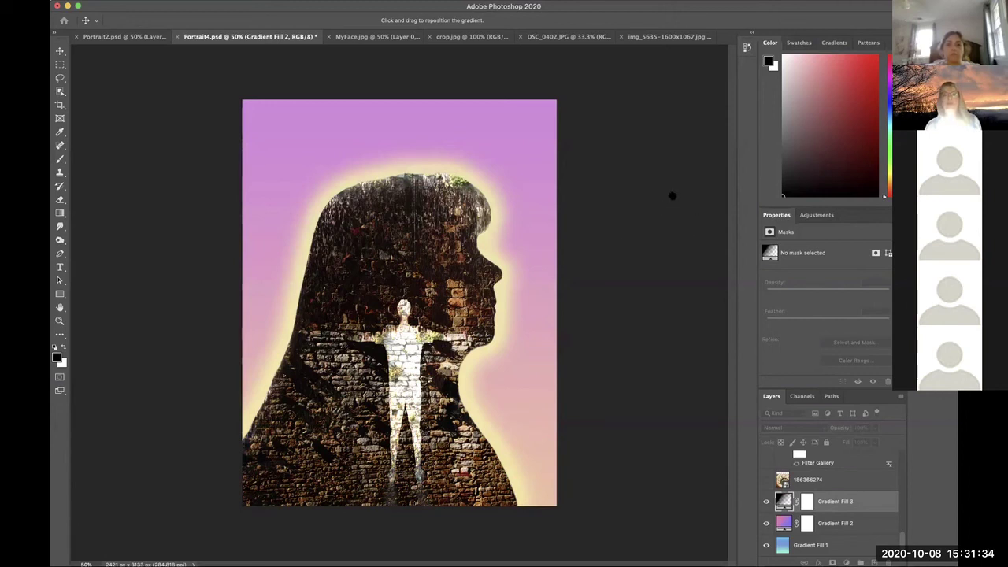
pyautogui.moveTo(670, 194); pyautogui.dragTo(704, 207)
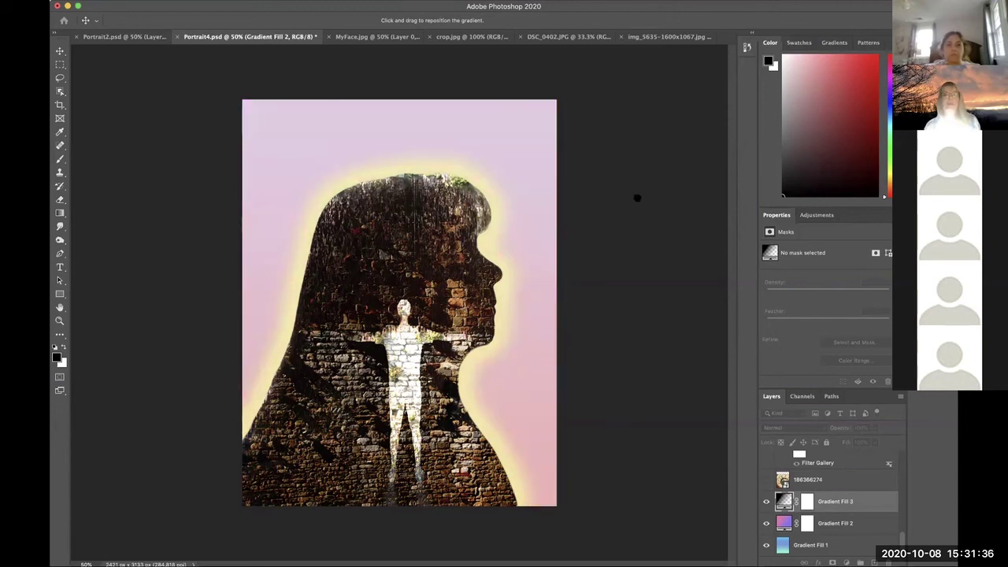
pyautogui.moveTo(651, 180); pyautogui.dragTo(673, 180)
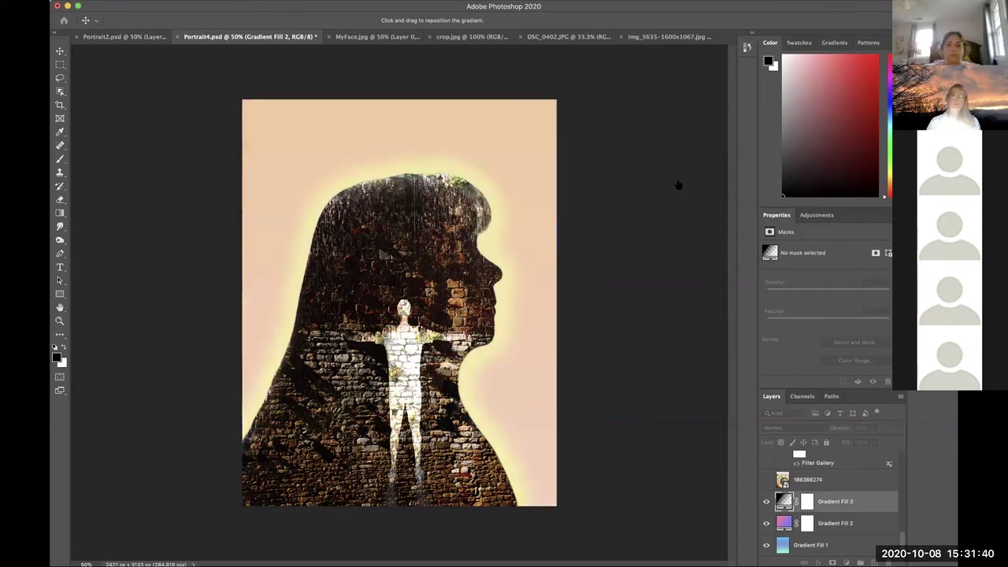
pyautogui.moveTo(670, 189); pyautogui.dragTo(648, 182)
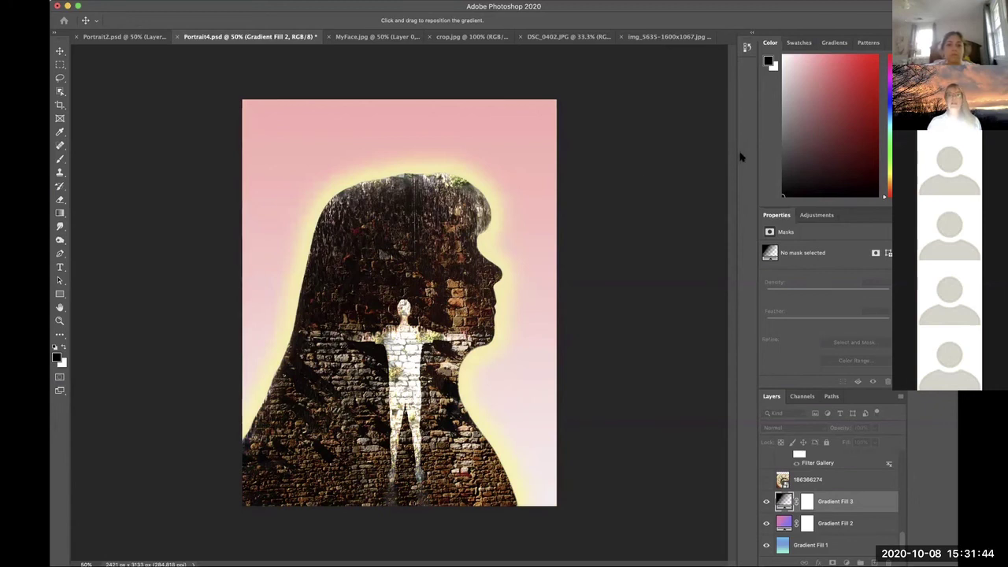
pyautogui.press('Return')
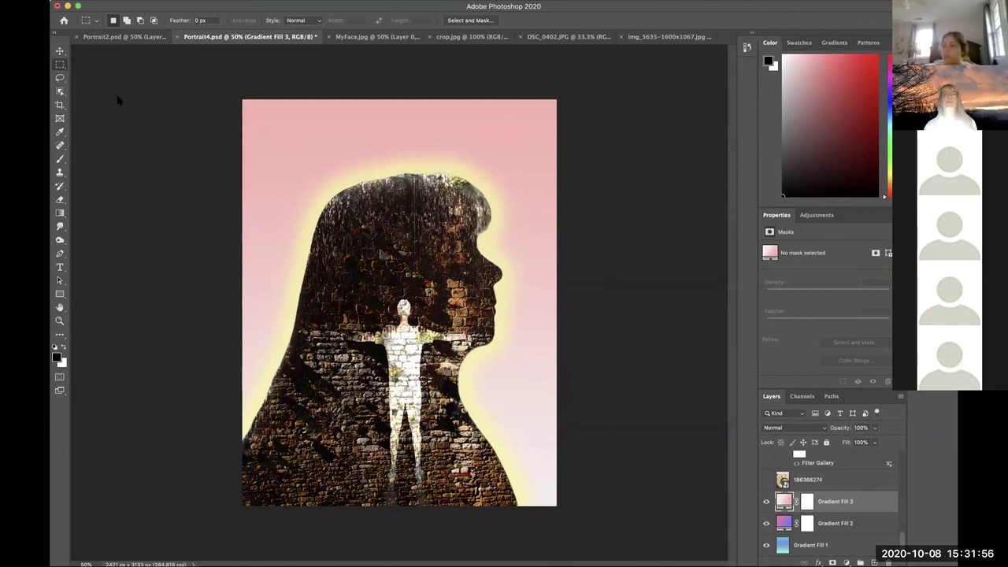
# Save Portrait4.psd and show only Layer 5's sunflower hand, keeping Layer 5 copy hidden
pyautogui.press('super+s')
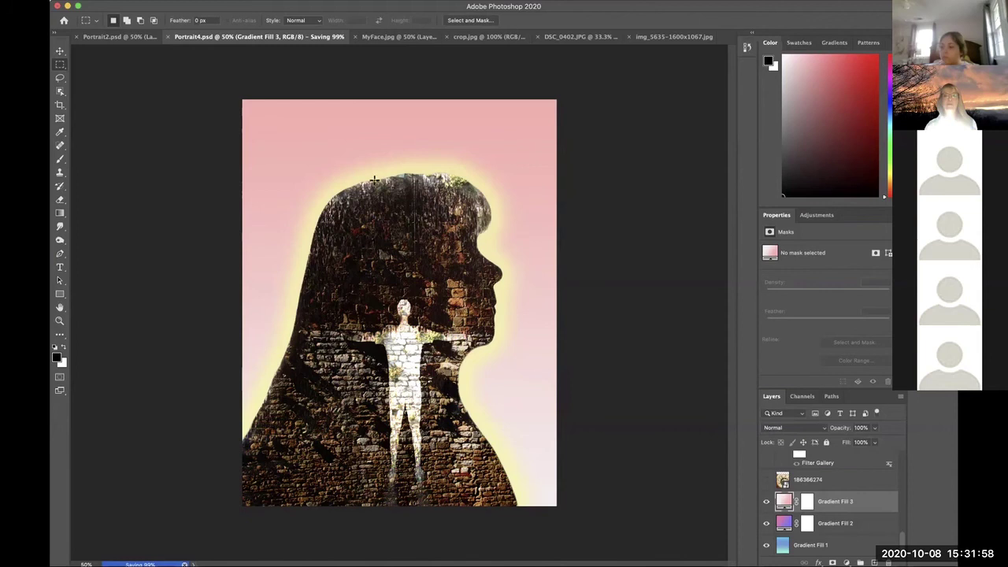
pyautogui.moveTo(900, 542); pyautogui.dragTo(891, 461)
pyautogui.scroll(1, 899, 509)
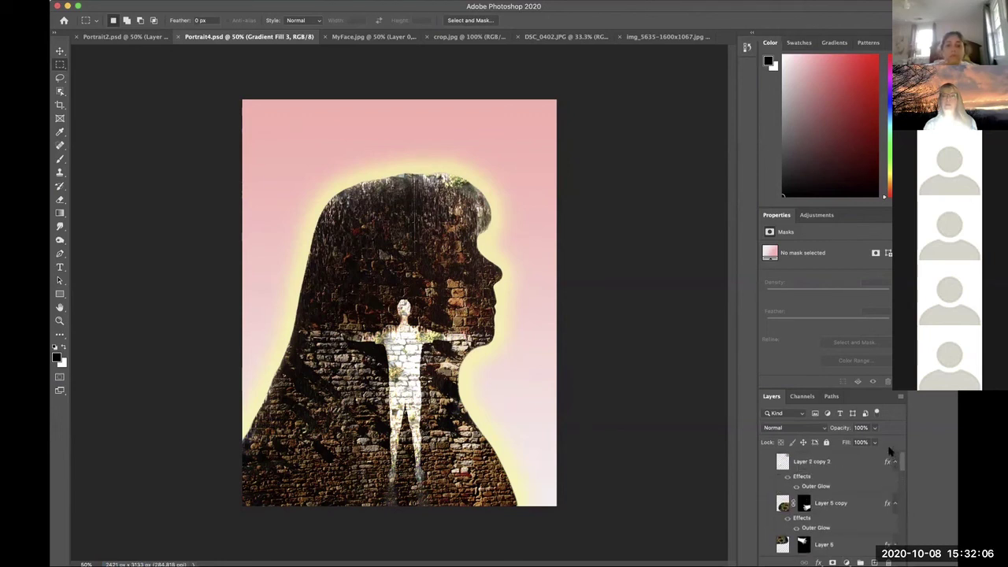
pyautogui.scroll(-1, 900, 459)
pyautogui.scroll(1, 901, 460)
pyautogui.click(767, 503)
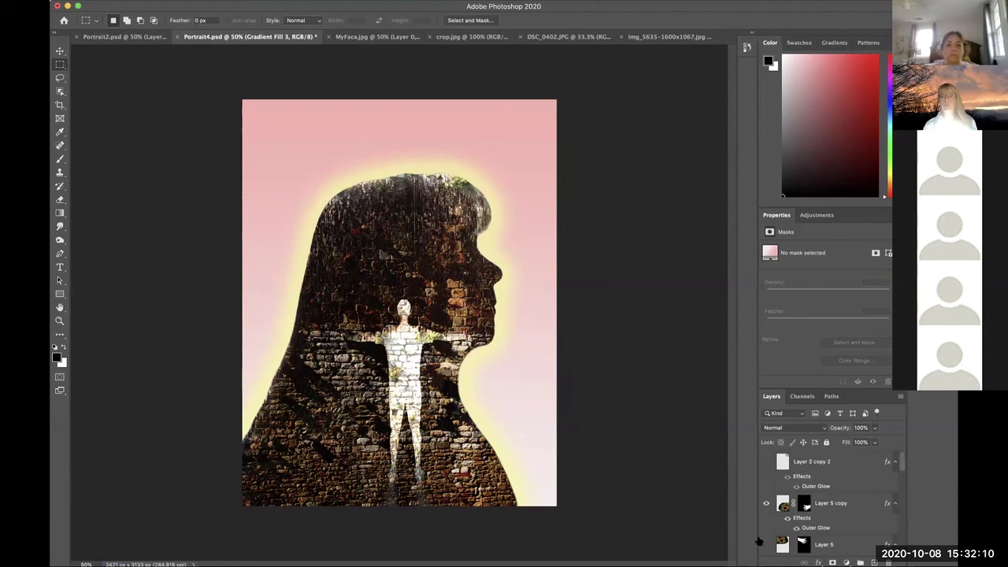
pyautogui.click(766, 543)
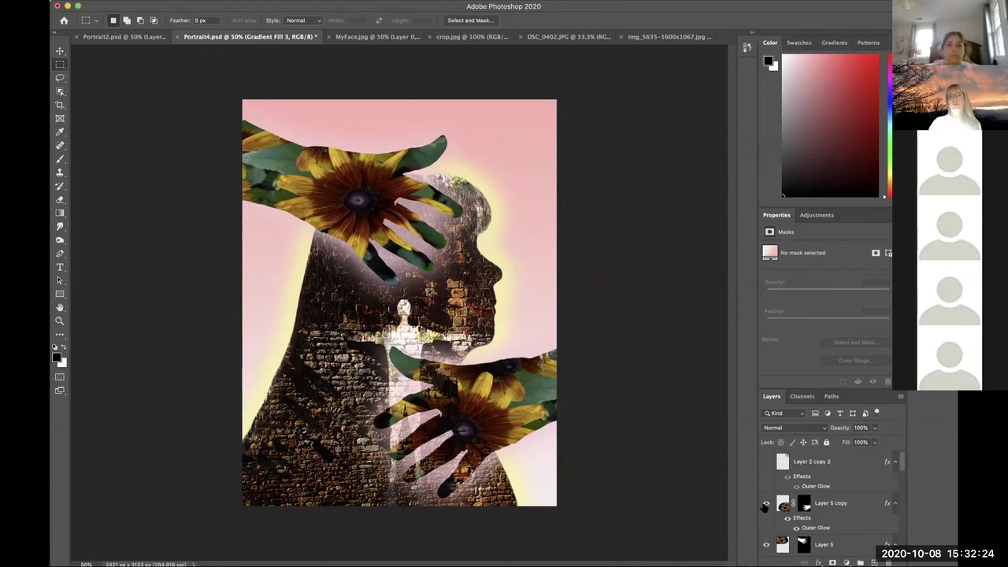
pyautogui.click(767, 505)
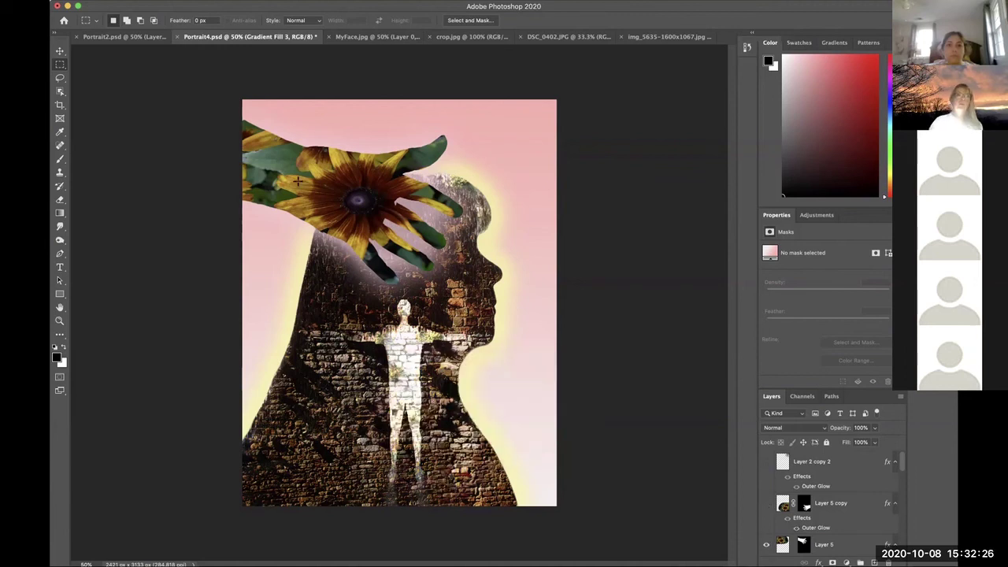
# Move the sunflower hand on Layer 5 up slightly
pyautogui.press('v')
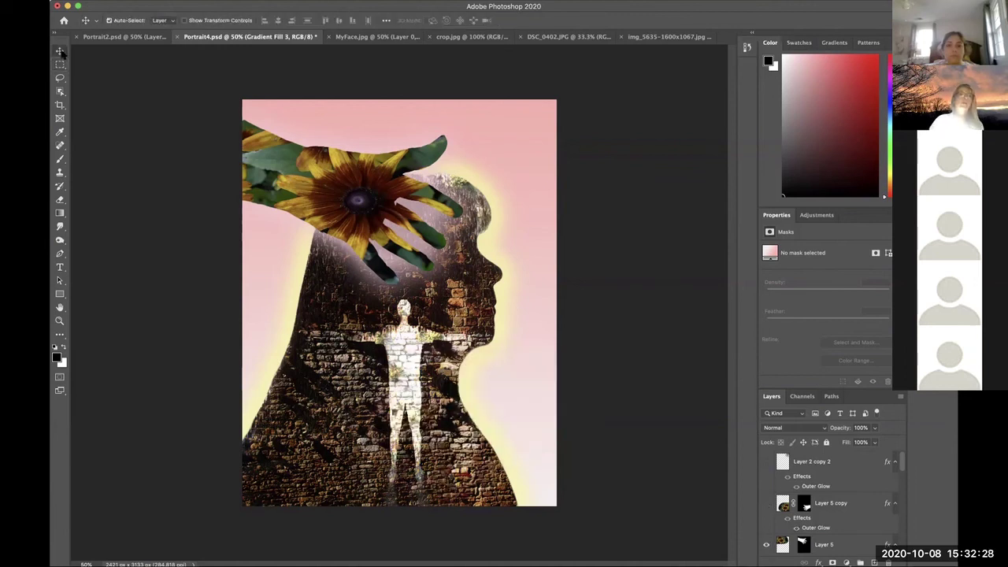
pyautogui.moveTo(312, 198); pyautogui.dragTo(315, 186)
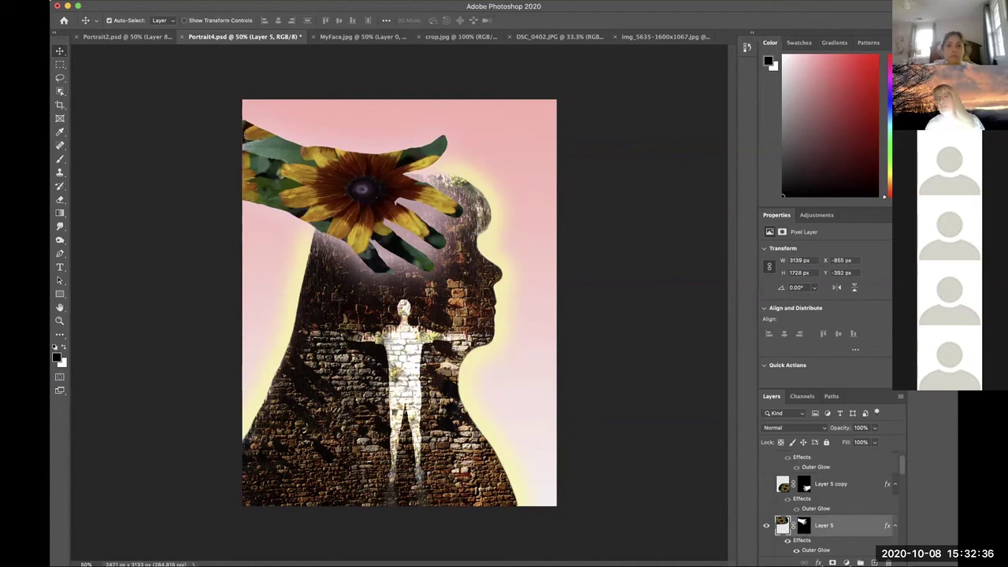
pyautogui.moveTo(357, 213); pyautogui.dragTo(363, 193)
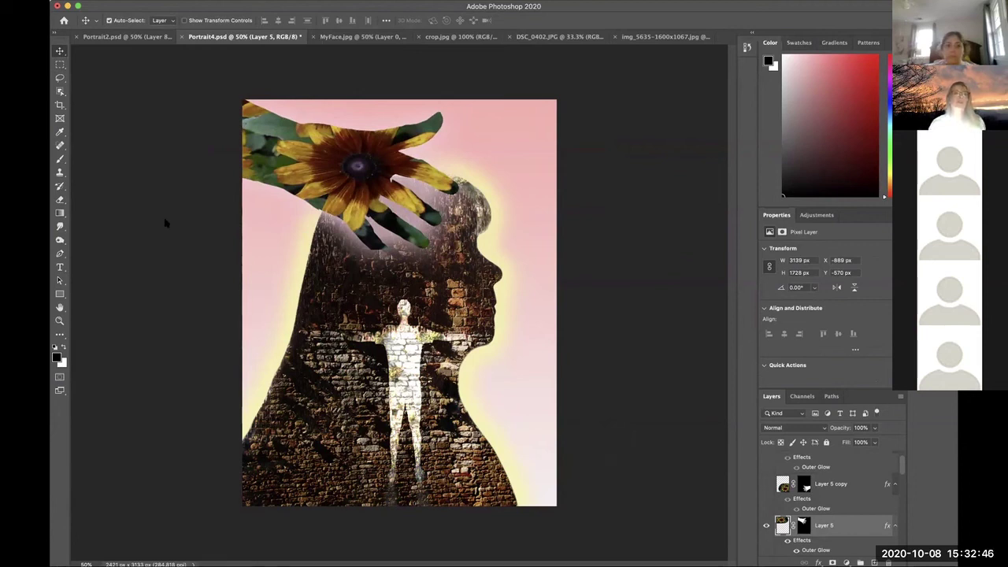
# Enlarge the hand to about 106% (3312 × 1823 px) and target its layer mask
pyautogui.hotkey('ctrl', 't')
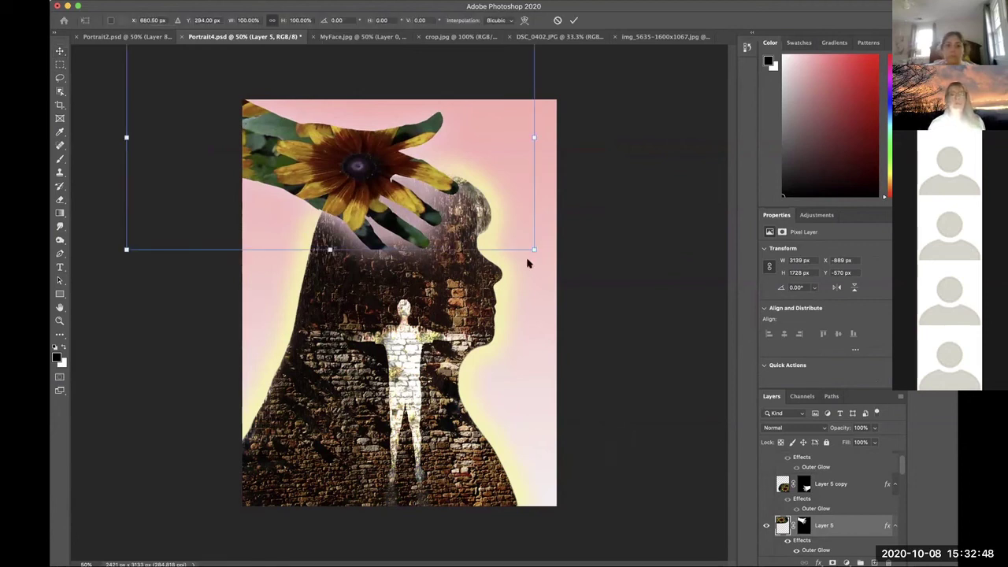
pyautogui.moveTo(531, 249); pyautogui.dragTo(549, 266)
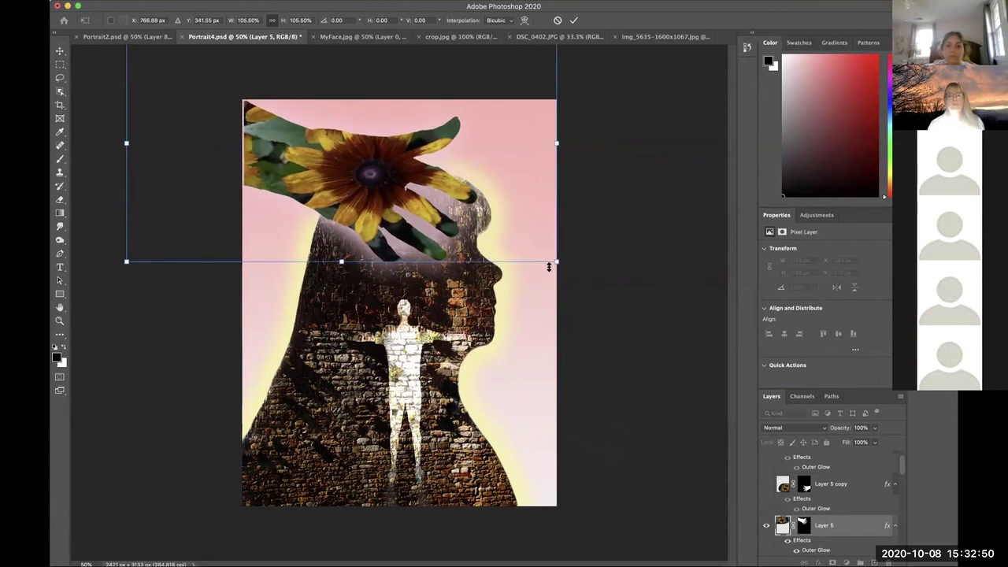
pyautogui.press('Return')
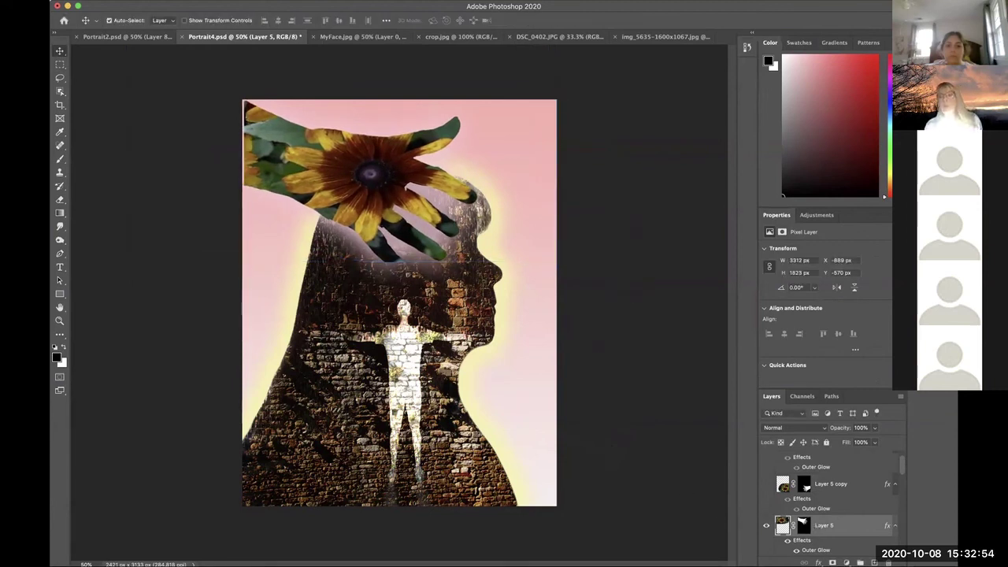
pyautogui.click(810, 525)
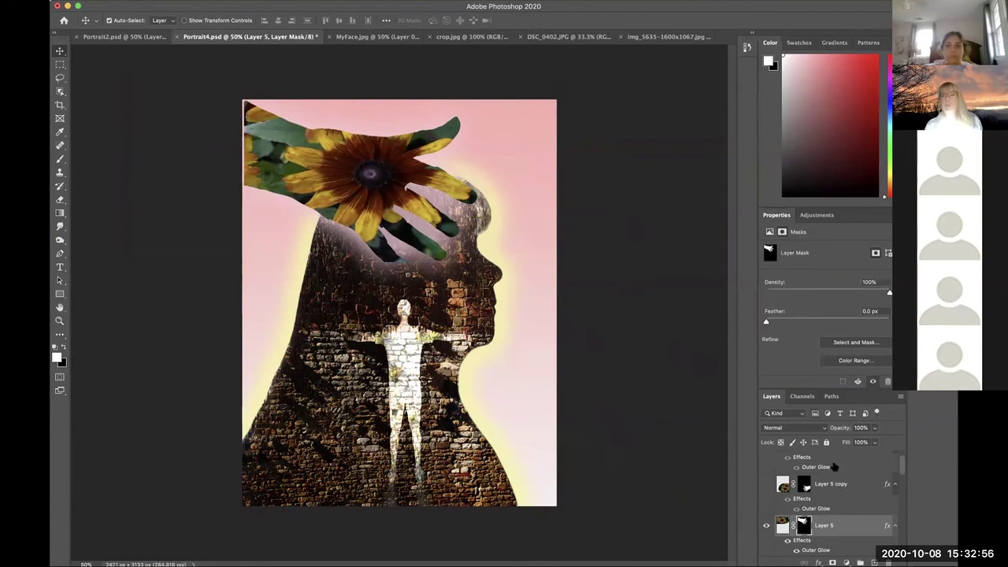
# Load Layer 5 Mask as a selection, target the hand's pixels, and switch to the pingyao wall photo
pyautogui.moveTo(905, 467); pyautogui.dragTo(903, 481)
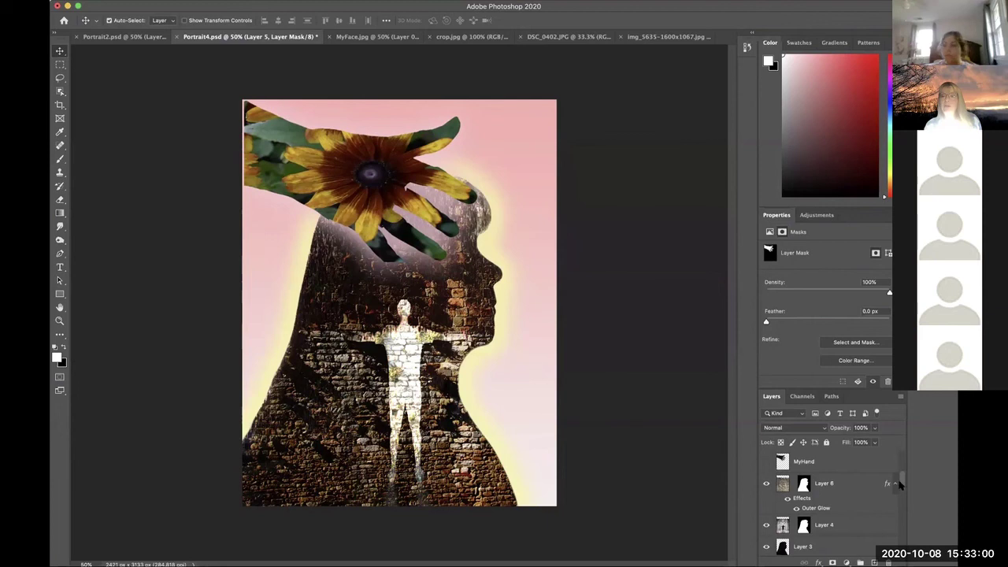
pyautogui.scroll(2, 895, 483)
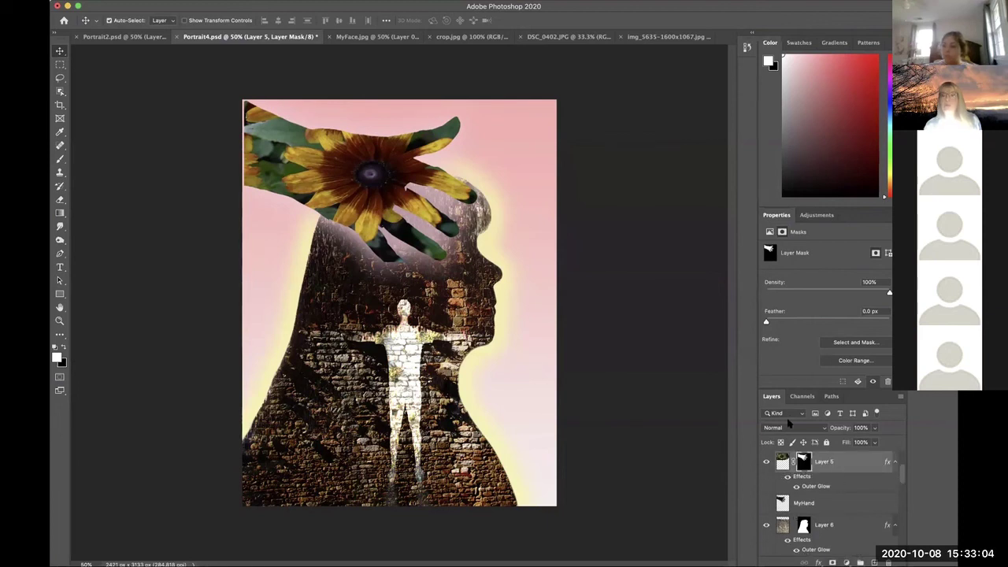
pyautogui.click(794, 398)
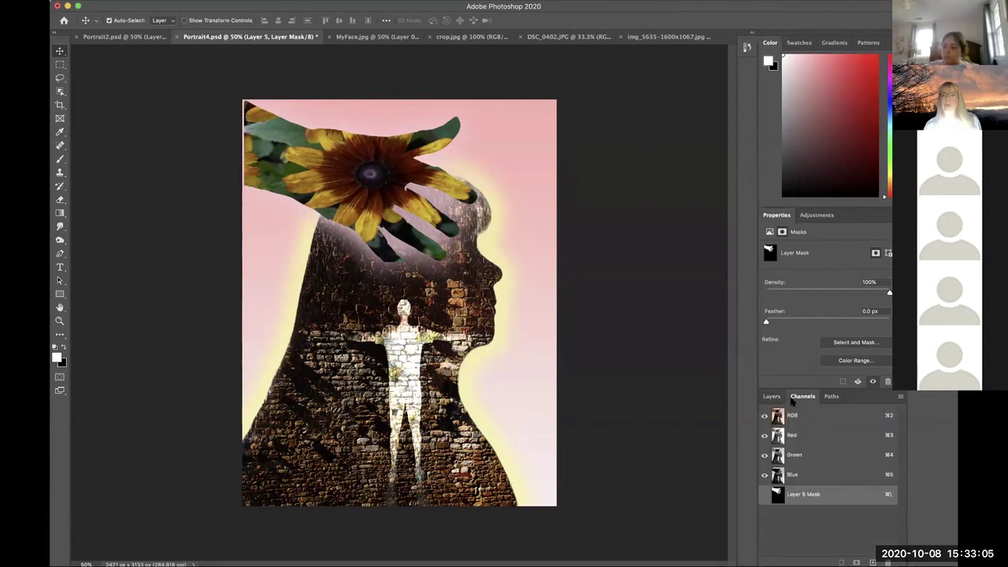
pyautogui.keyDown('super'); pyautogui.click(777, 494); pyautogui.keyUp('super')
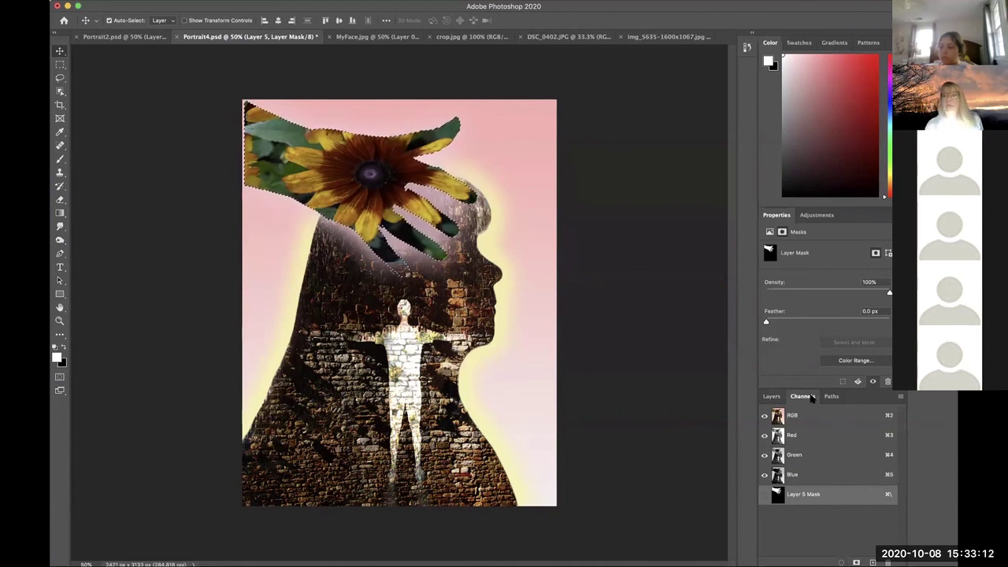
pyautogui.click(770, 396)
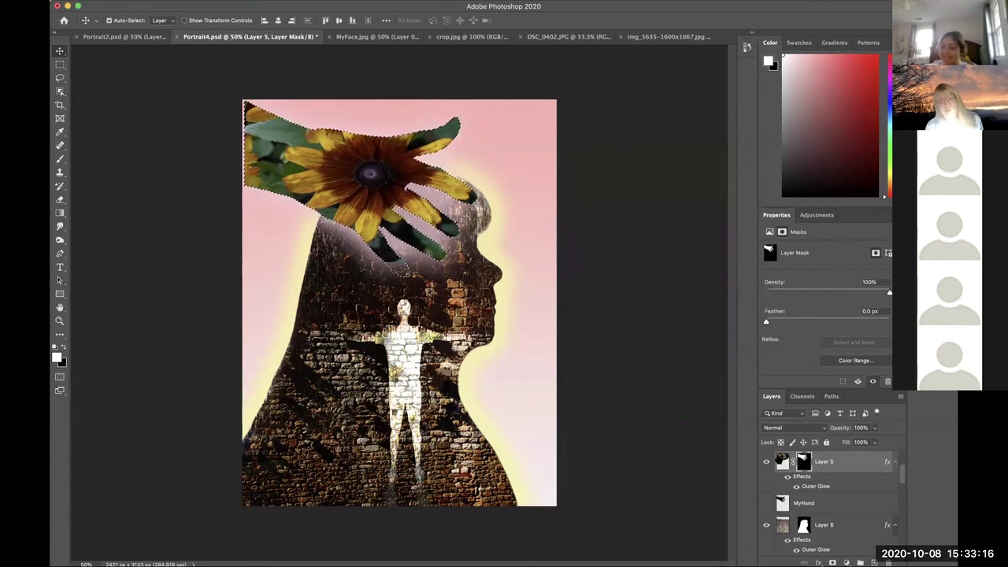
pyautogui.click(782, 461)
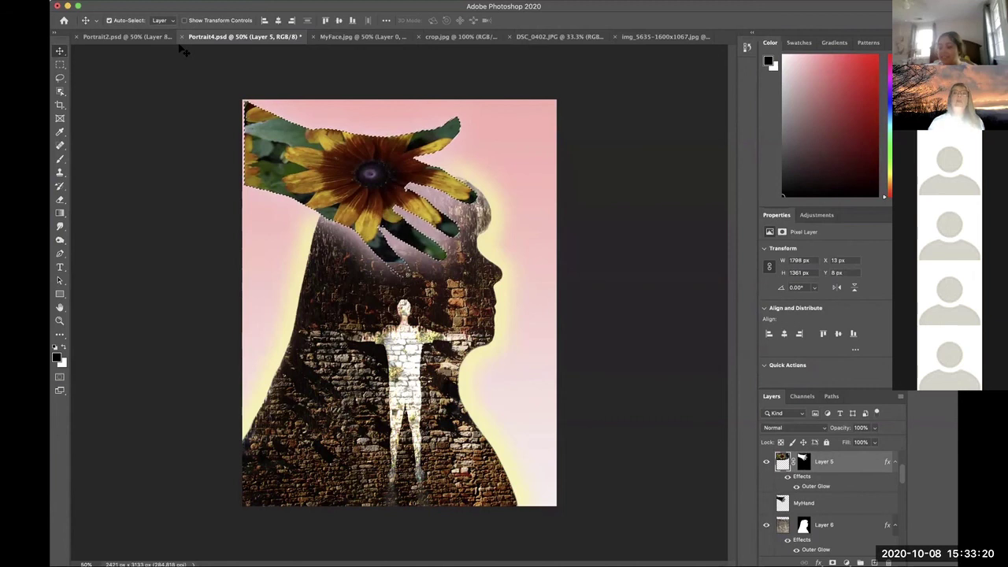
pyautogui.click(626, 37)
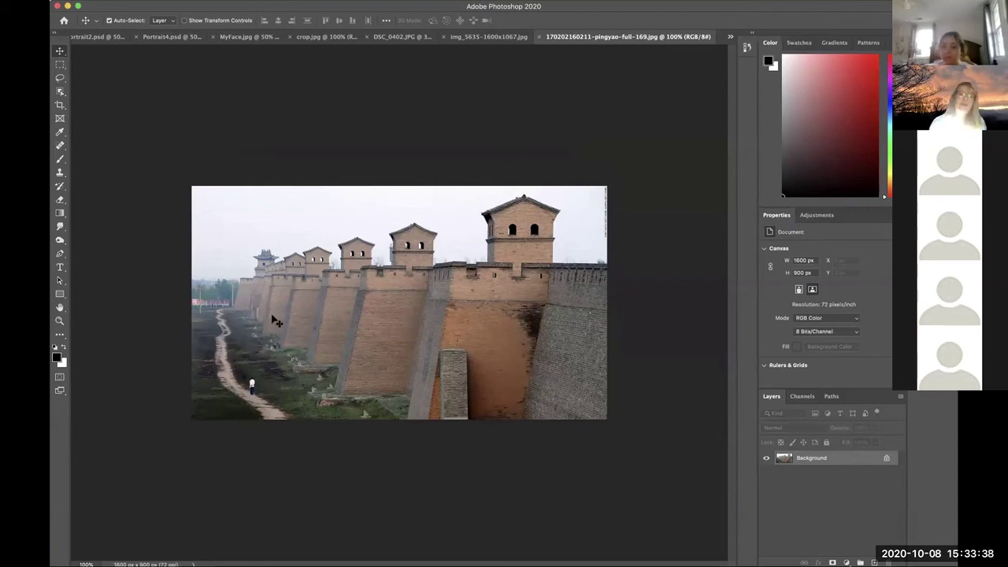
# Marquee-select the right half of the pingyao wall photo, then return to Portrait4.psd
pyautogui.click(61, 64)
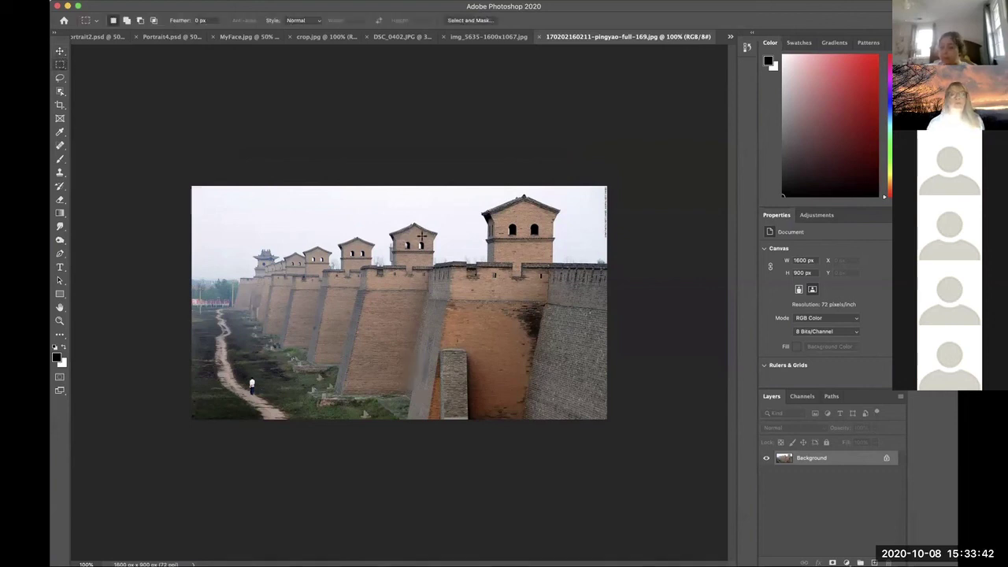
pyautogui.moveTo(402, 178); pyautogui.dragTo(653, 434)
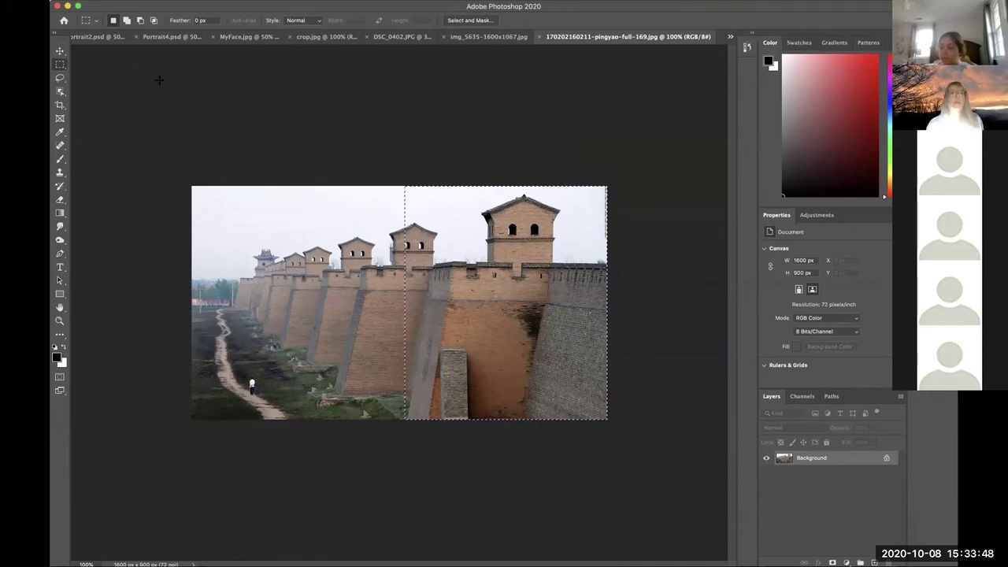
pyautogui.click(171, 37)
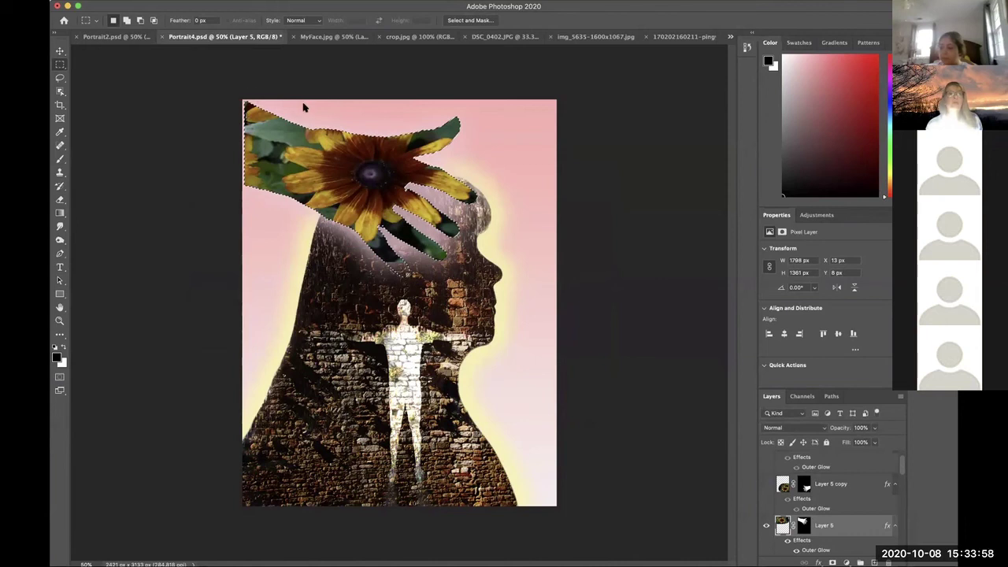
# Paste the city-wall photo into the hand selection as Layer 7 and scale it to about 238% (1844 × 2128 px)
pyautogui.press('super+alt+shift+v')
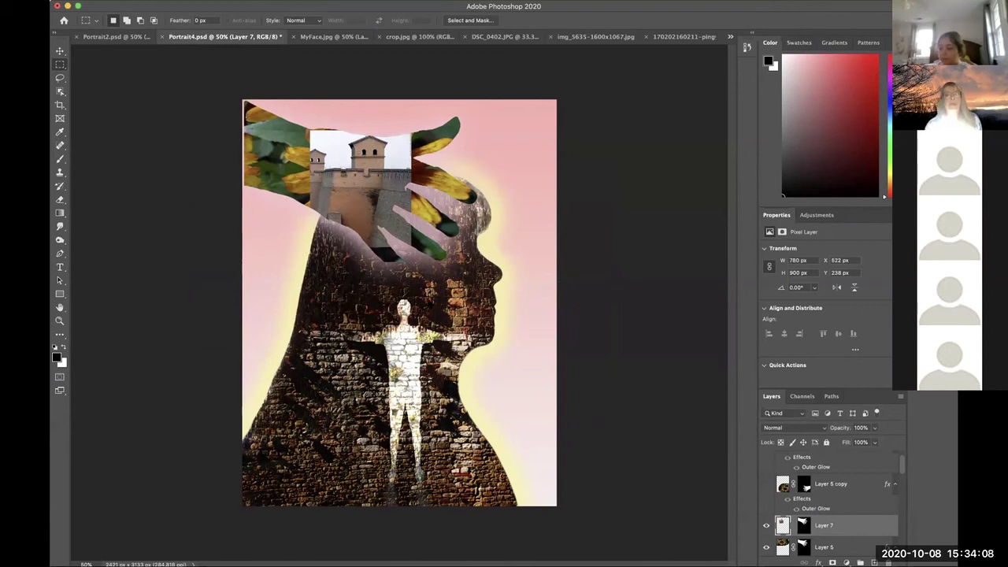
pyautogui.hotkey('ctrl', 't')
pyautogui.moveTo(411, 248); pyautogui.dragTo(455, 297)
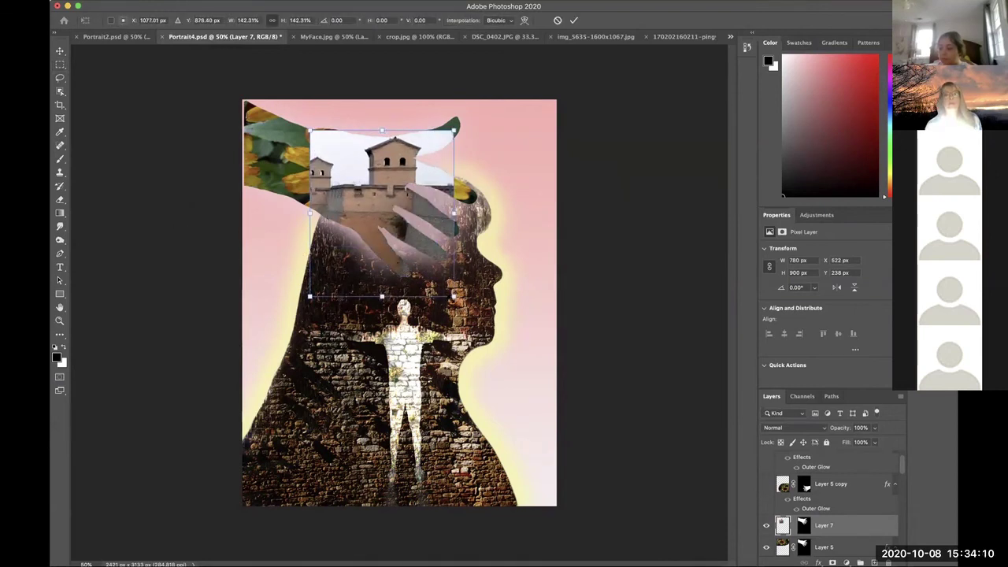
pyautogui.moveTo(455, 130); pyautogui.dragTo(480, 104)
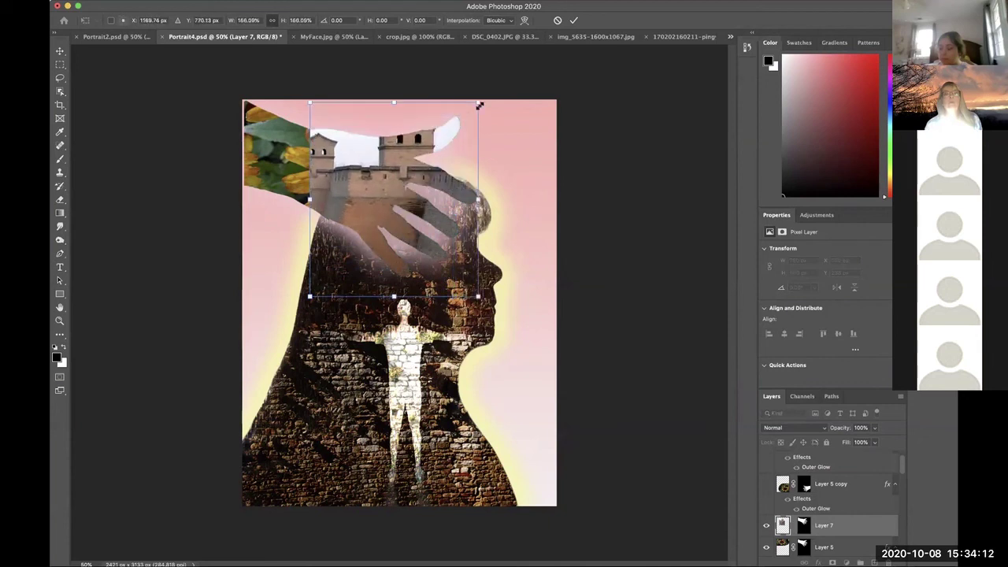
pyautogui.moveTo(309, 198); pyautogui.dragTo(242, 205)
pyautogui.moveTo(404, 184); pyautogui.dragTo(401, 209)
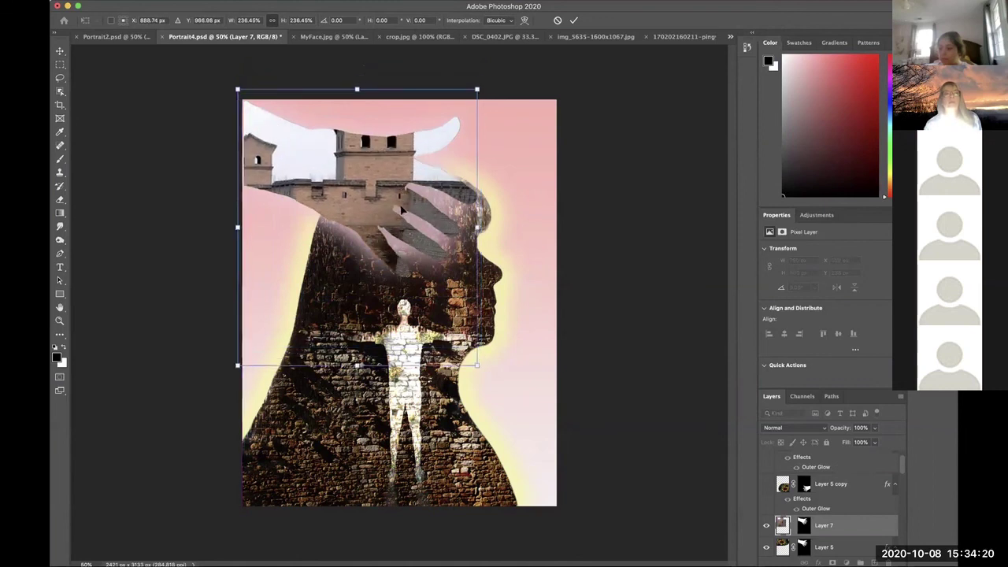
pyautogui.press('super+z')
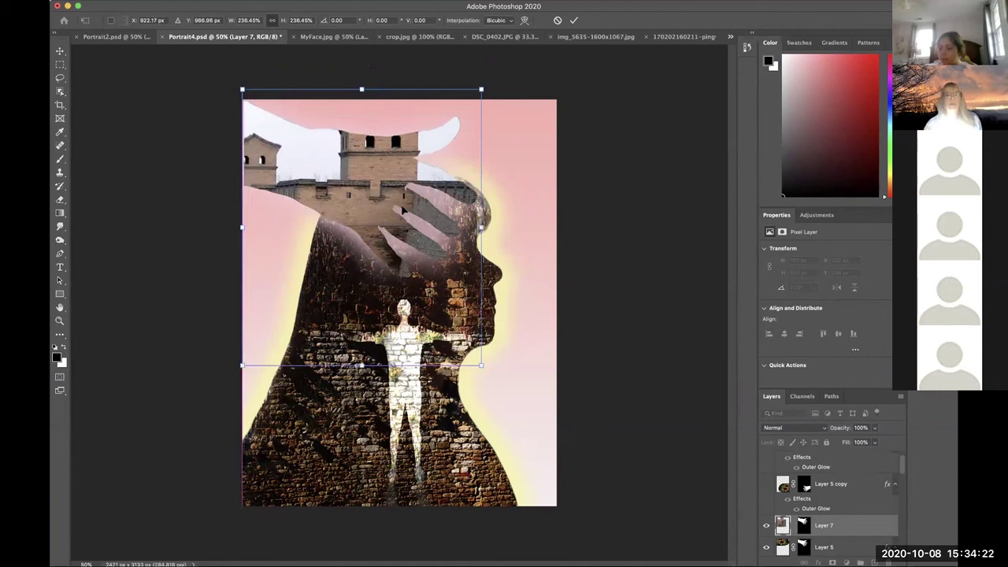
pyautogui.press('Return')
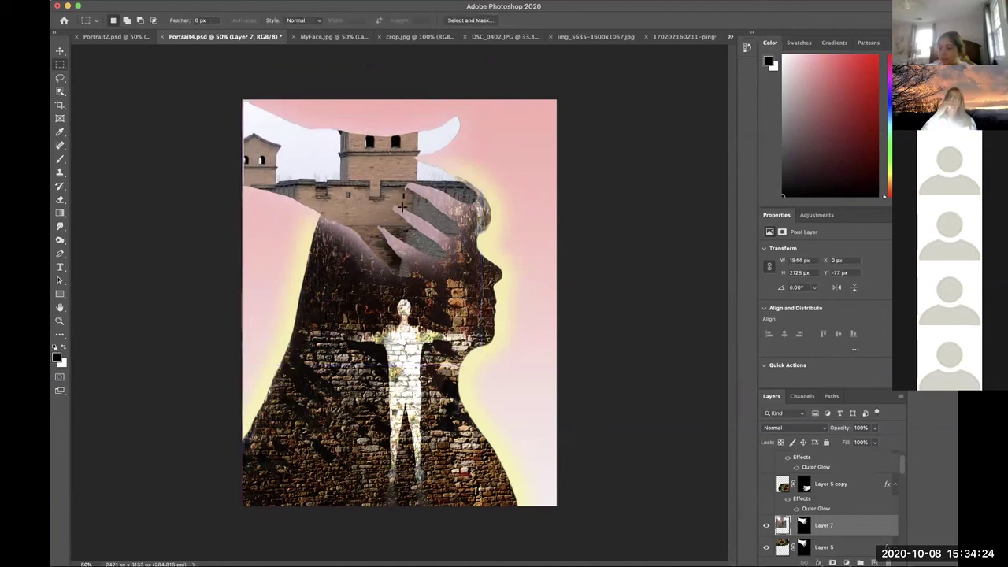
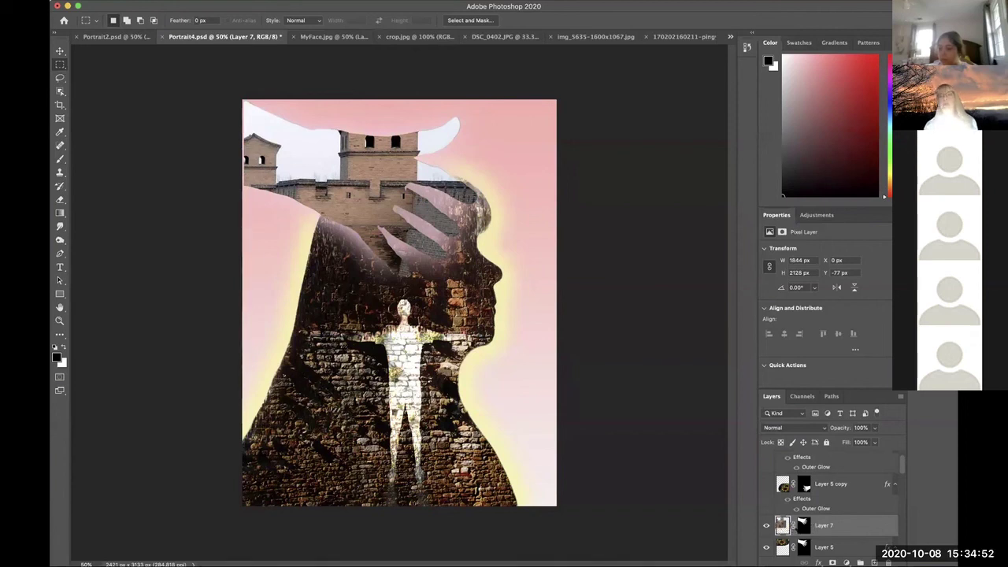
# Nudge the Great Wall layer (Layer 7) up and left, and hide the brick-textured hand layer (Layer 5)
pyautogui.click(61, 51)
pyautogui.moveTo(255, 160); pyautogui.dragTo(244, 148)
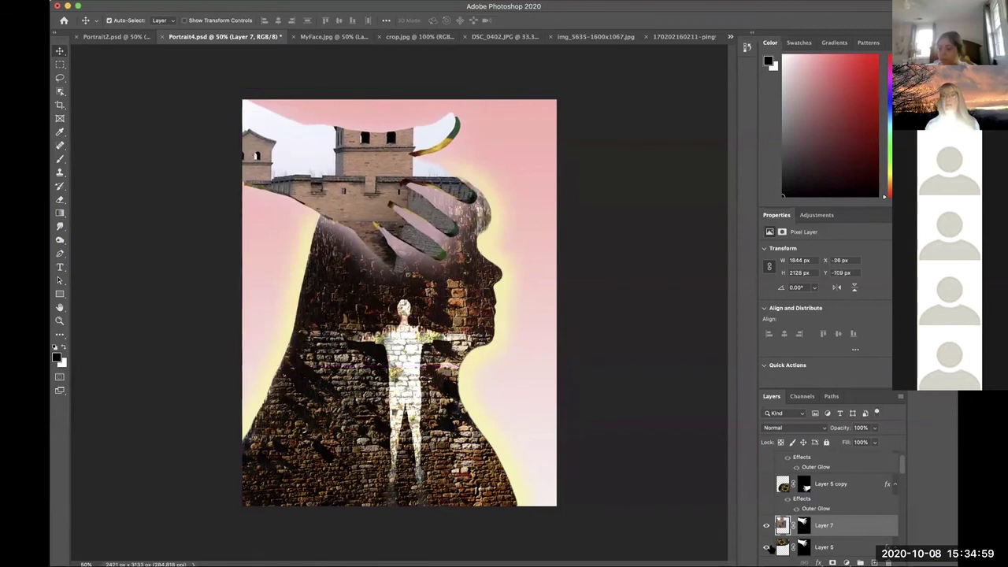
pyautogui.click(765, 547)
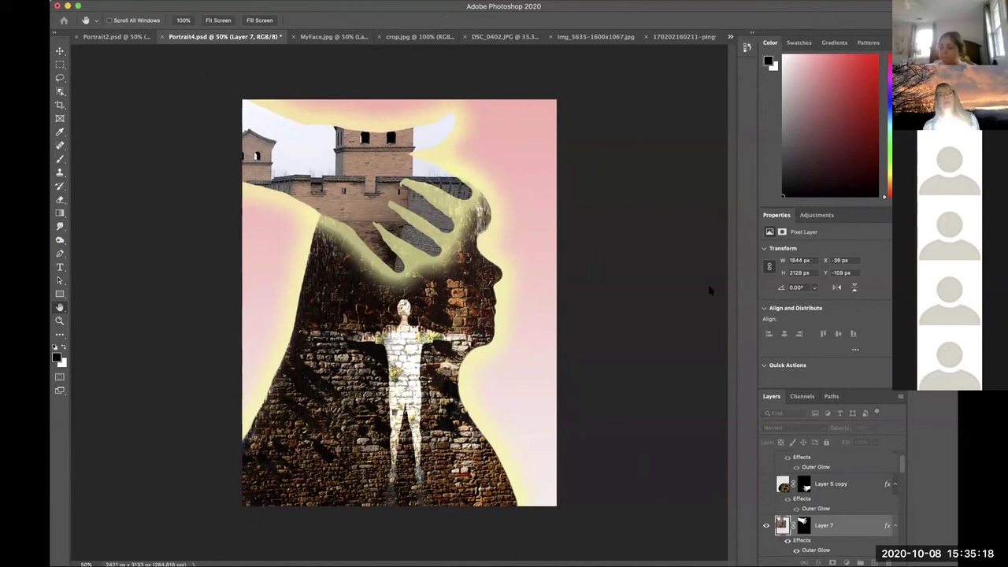
# Sample a red for the outer glow, then undo and redo until the yellow glow returns
pyautogui.press('i')
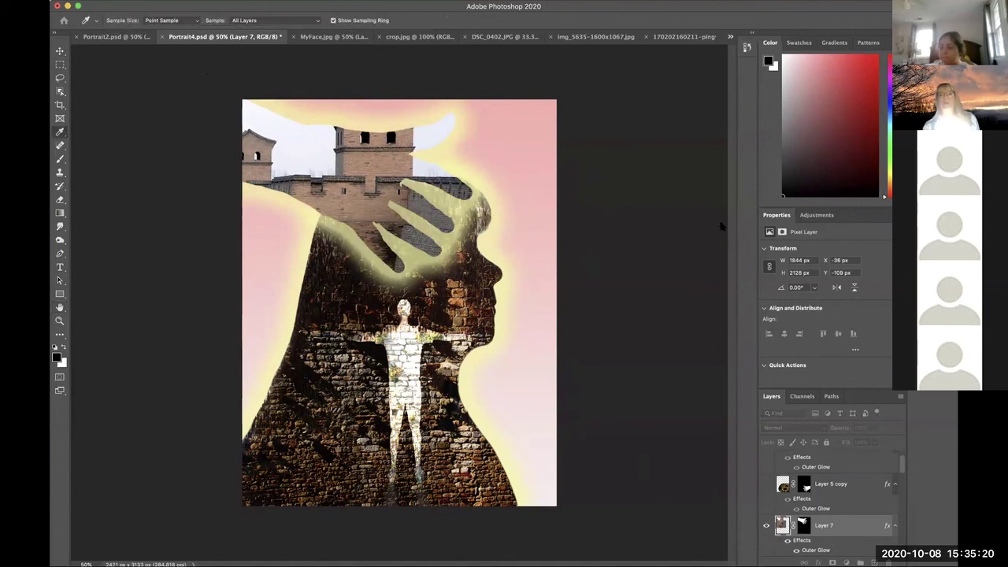
pyautogui.click(602, 234)
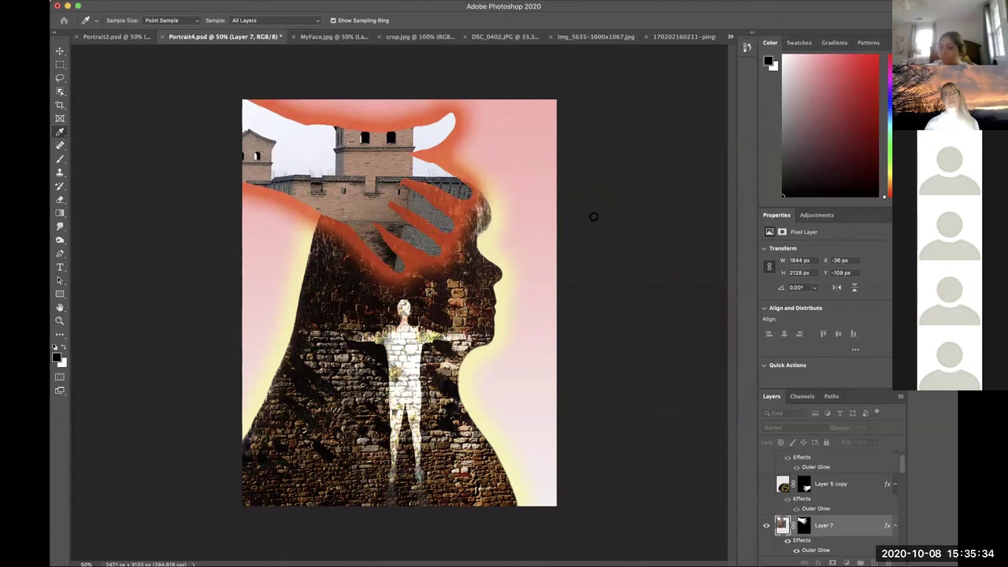
pyautogui.press('h')
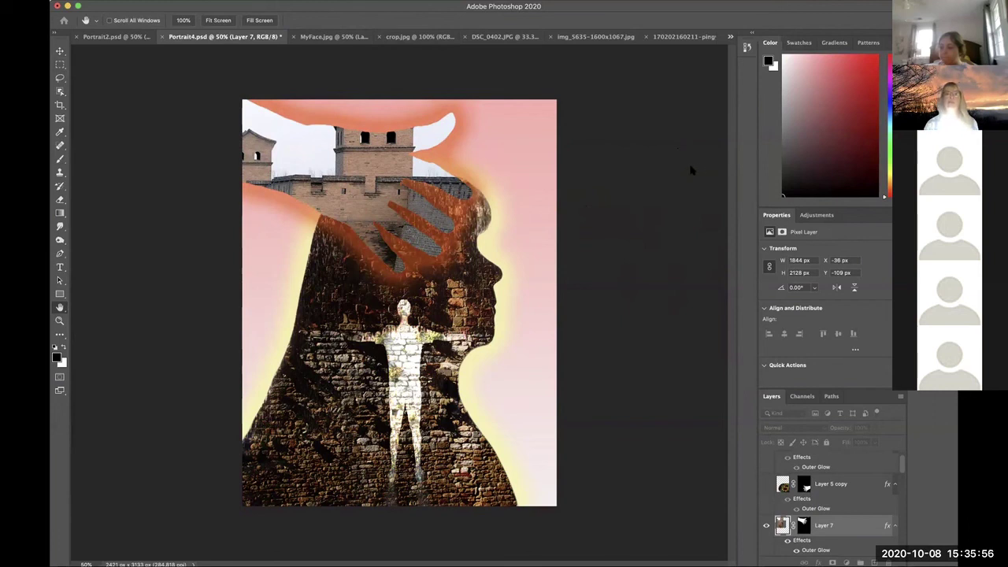
pyautogui.hotkey('ctrl', 'z')
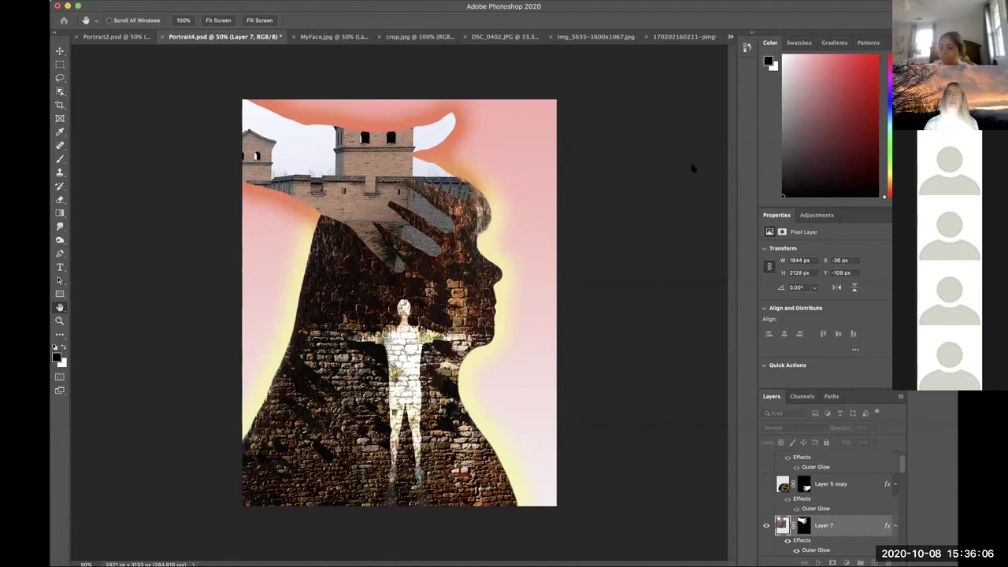
pyautogui.hotkey('ctrl', 'z')
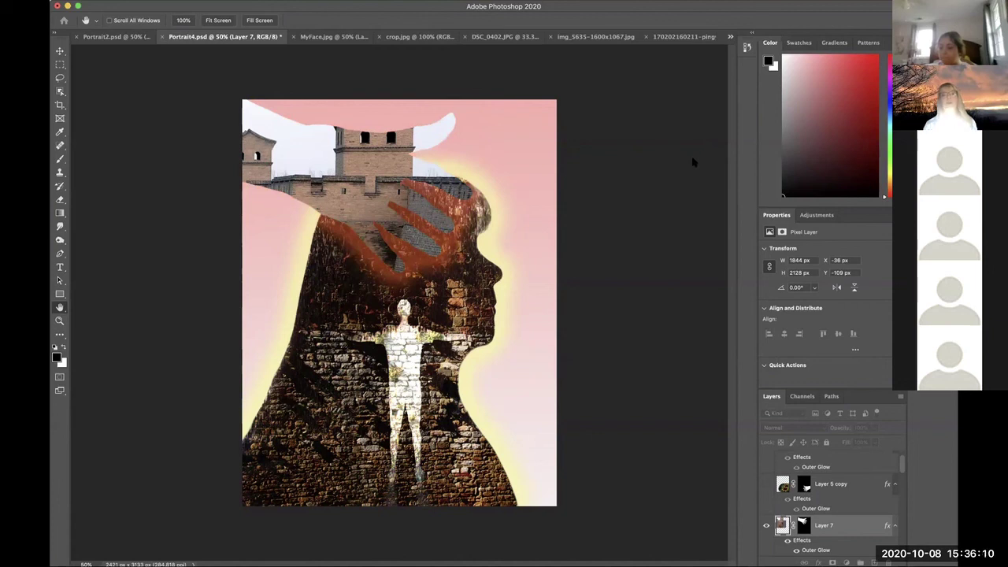
pyautogui.hotkey('ctrl', 'shift', 'z')
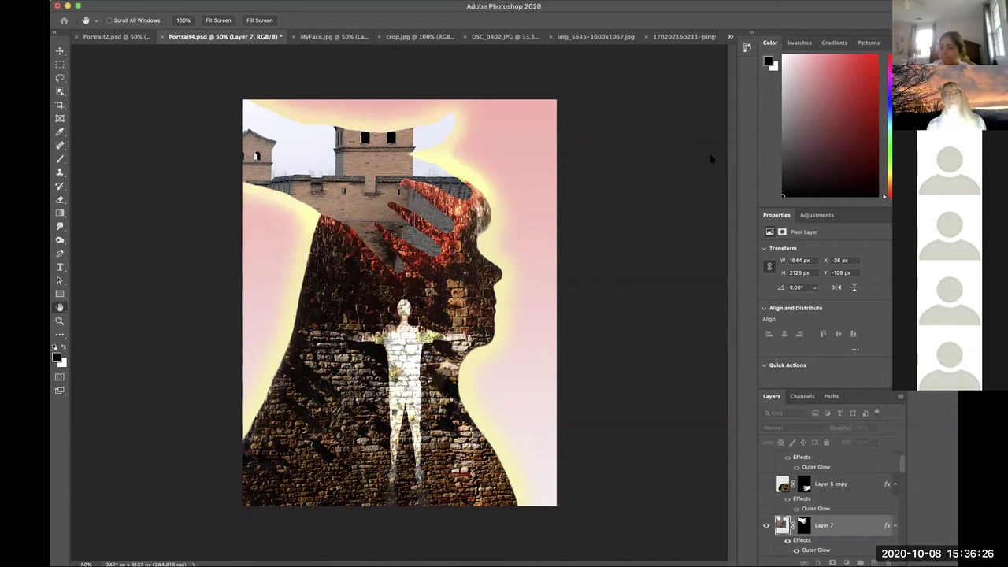
pyautogui.press('space')
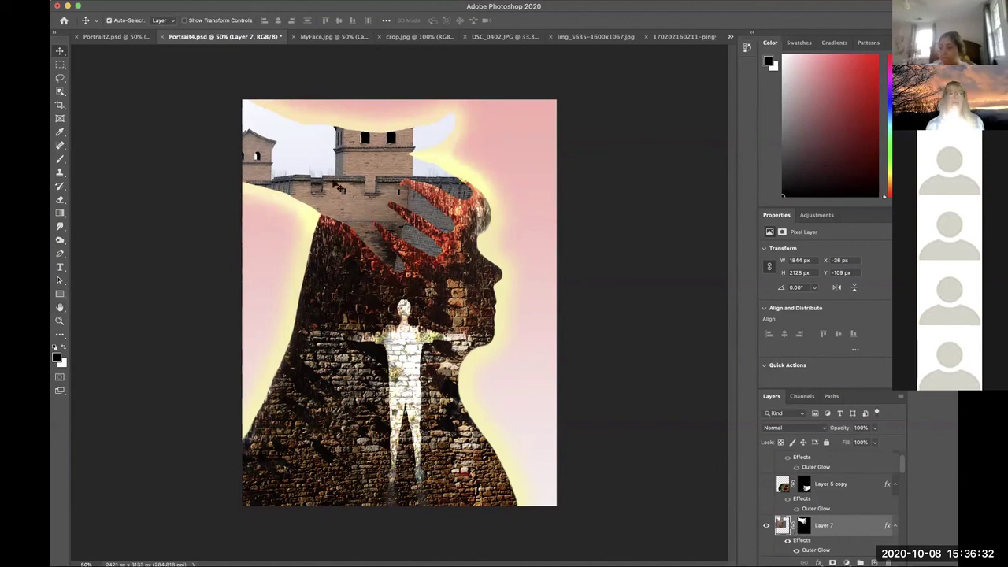
# Align the Great Wall layer to X -150 px, Y 0 px against the canvas top edge
pyautogui.moveTo(337, 187); pyautogui.dragTo(319, 203)
pyautogui.moveTo(319, 201); pyautogui.dragTo(323, 203)
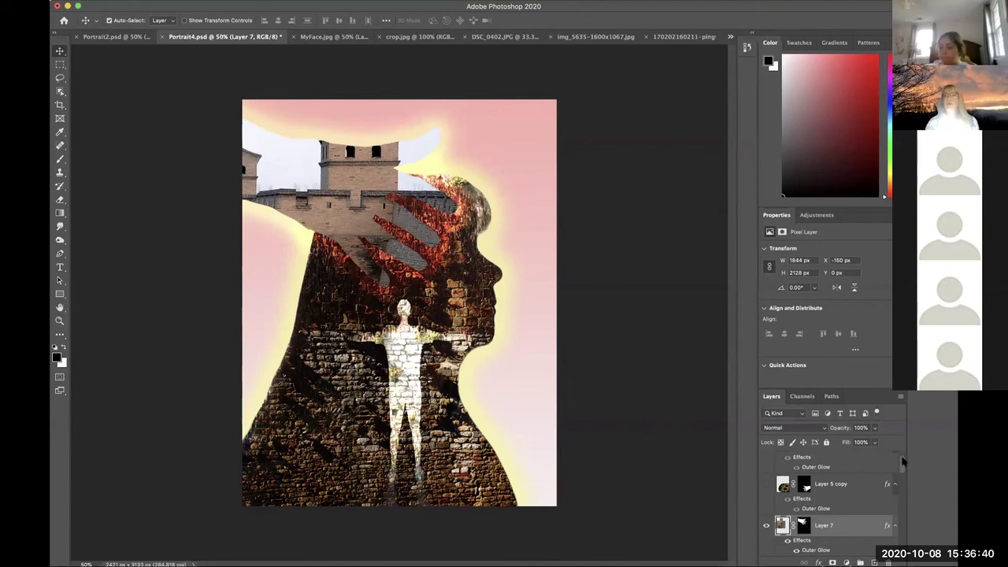
pyautogui.moveTo(902, 469); pyautogui.dragTo(899, 543)
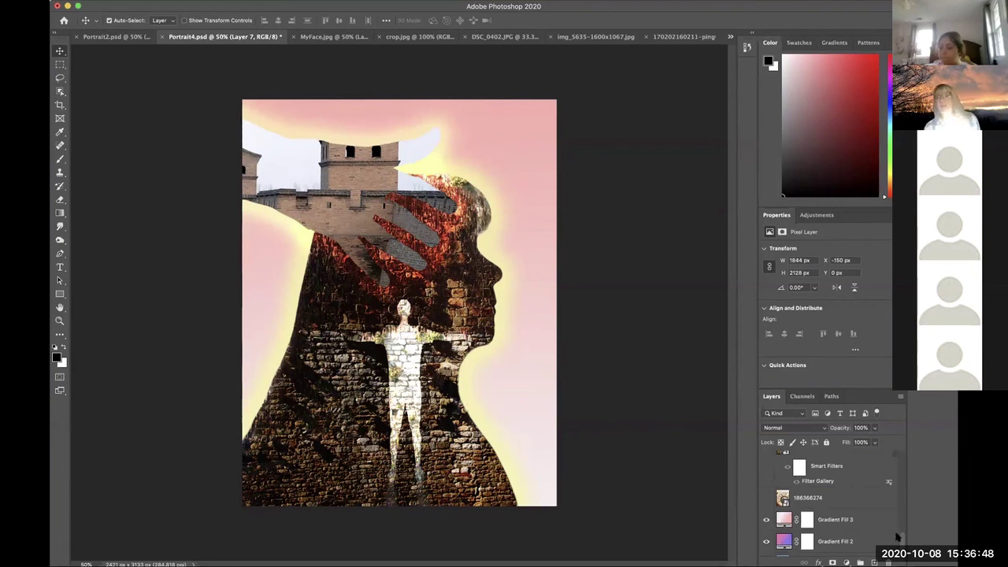
# Show the gears-and-clocks layer 91Hl1nHvrL and make it the active layer
pyautogui.scroll(2, 900, 534)
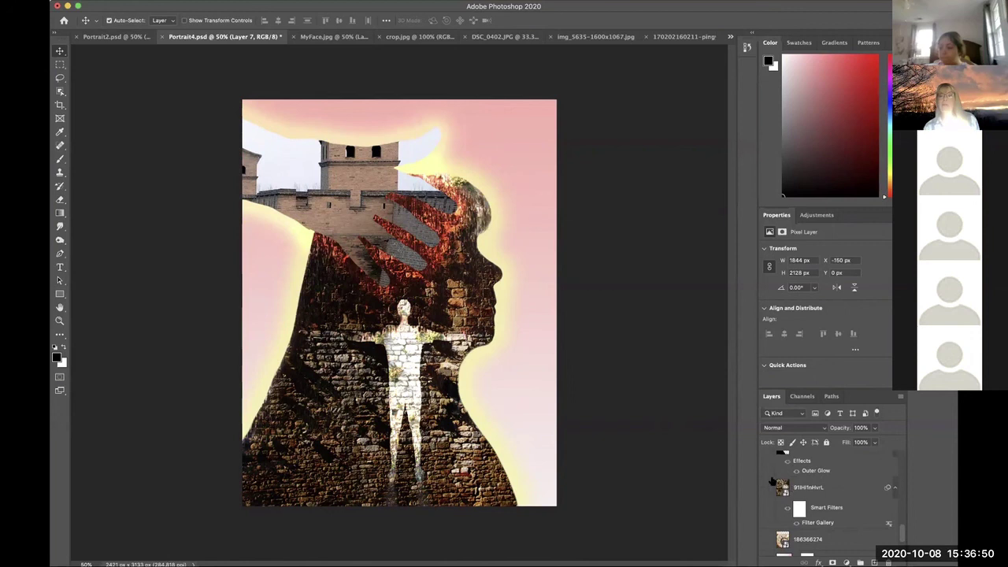
pyautogui.click(766, 487)
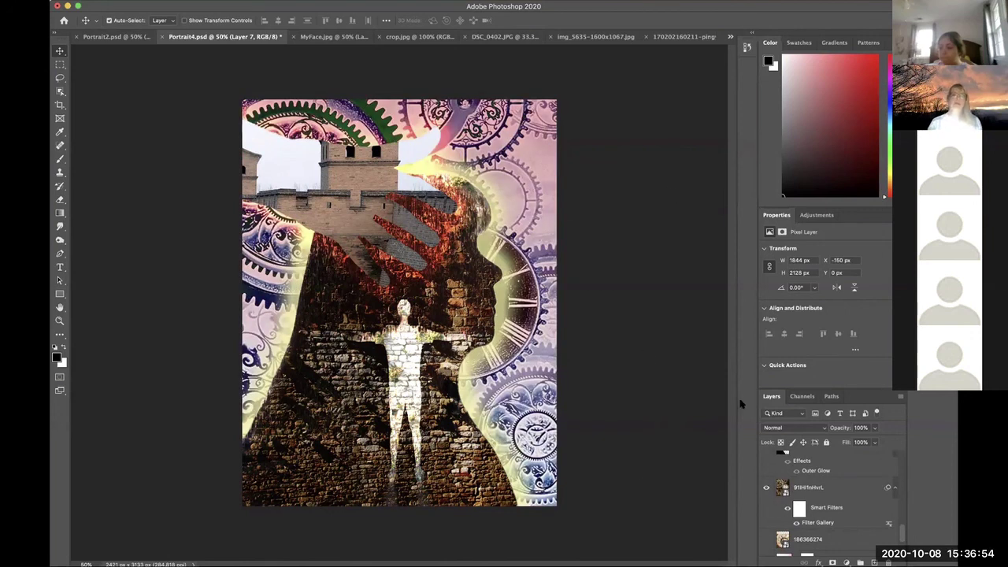
pyautogui.click(827, 492)
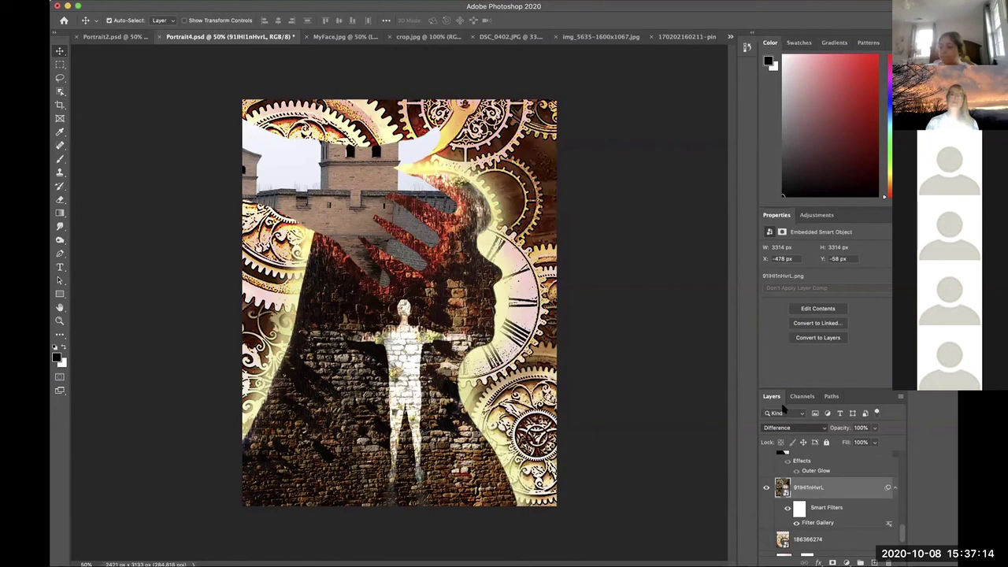
# Set the gears-and-clocks overlay to Pin Light blend mode at 58% opacity
pyautogui.hotkey('shift', '-')
pyautogui.hotkey('shift', '-')
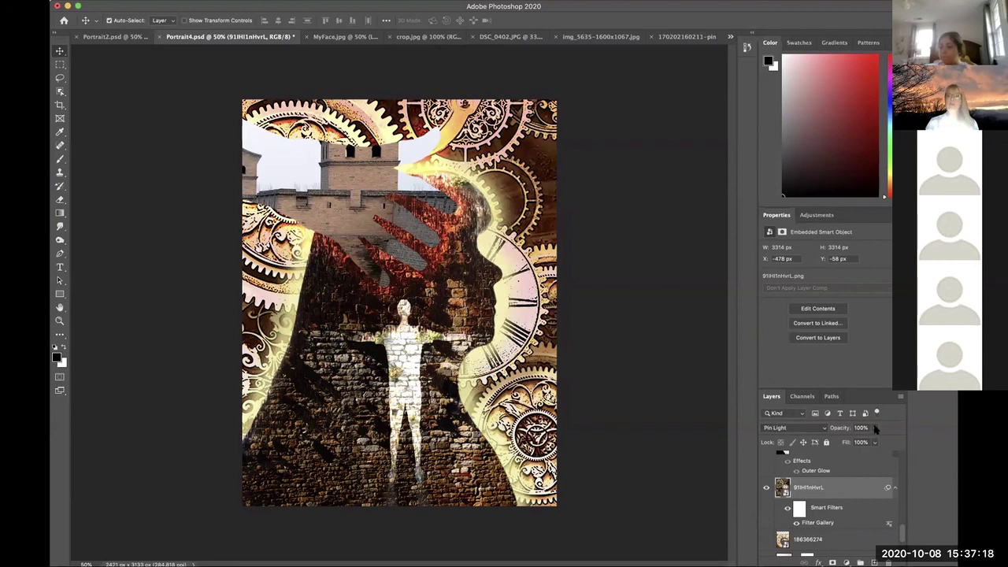
pyautogui.press('8')
pyautogui.press('3')
pyautogui.press('6')
pyautogui.press('9')
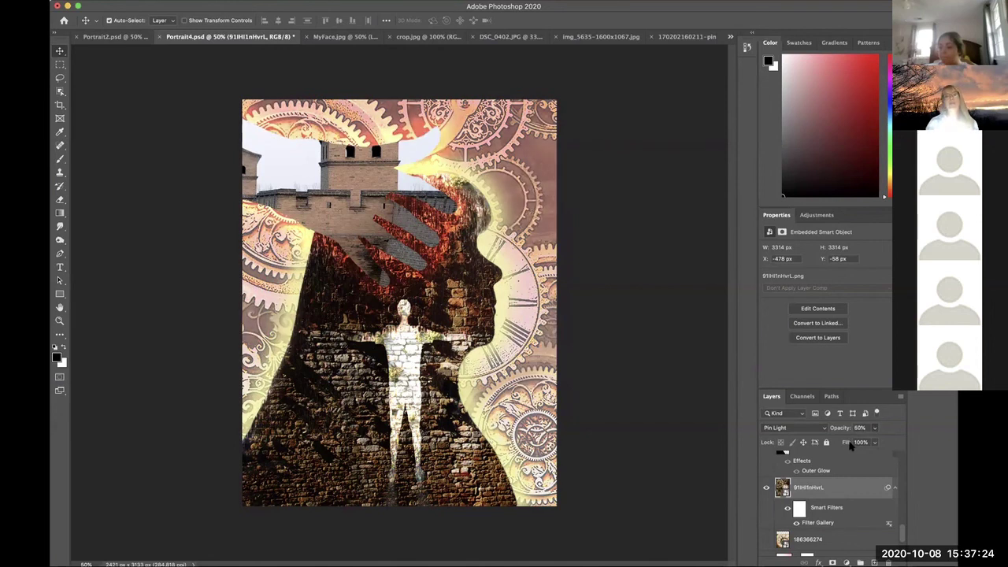
pyautogui.press('6')
pyautogui.press('3')
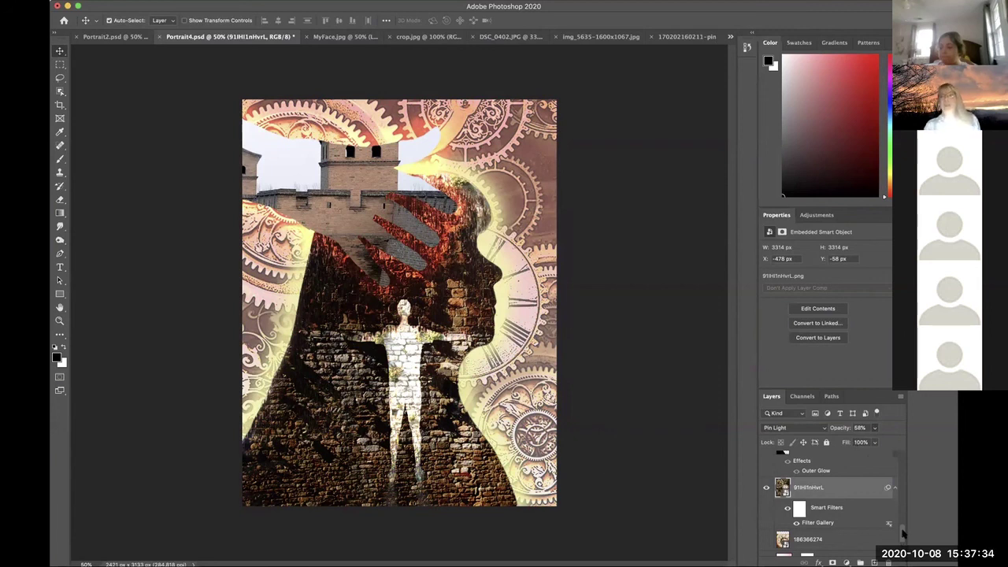
pyautogui.moveTo(904, 533); pyautogui.dragTo(900, 490)
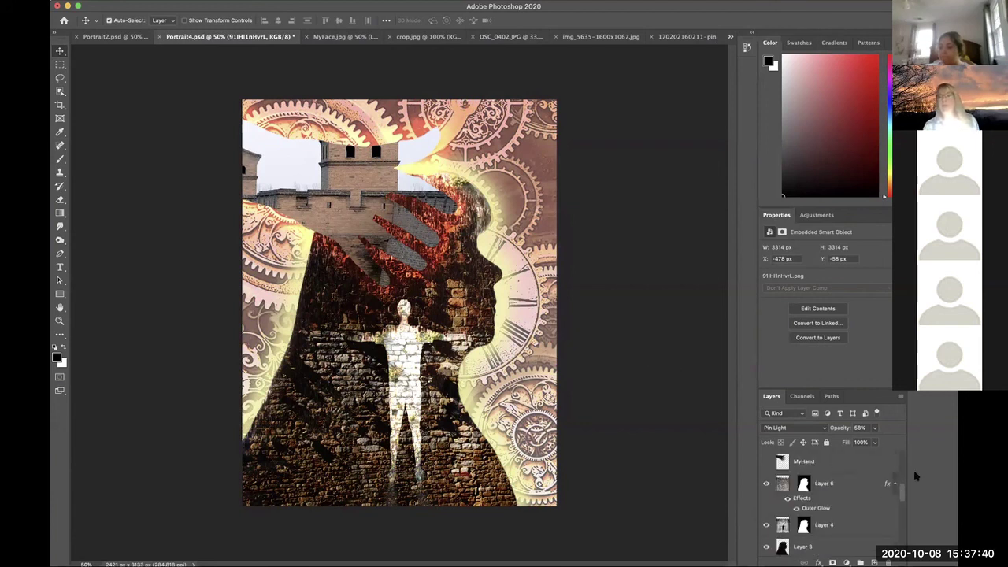
# Make Layer 7 the active layer in the Layers panel
pyautogui.moveTo(902, 489); pyautogui.dragTo(900, 473)
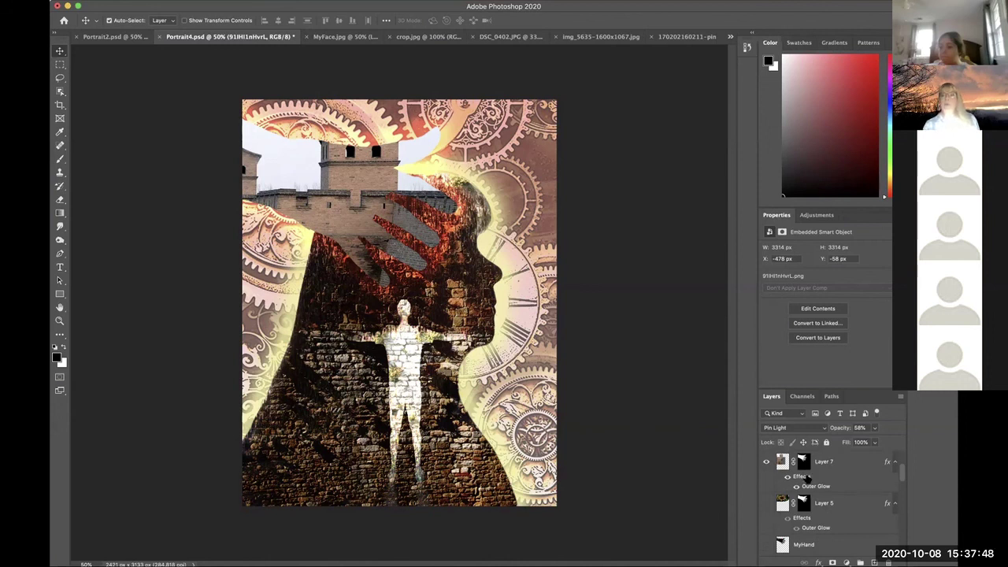
pyautogui.click(808, 476)
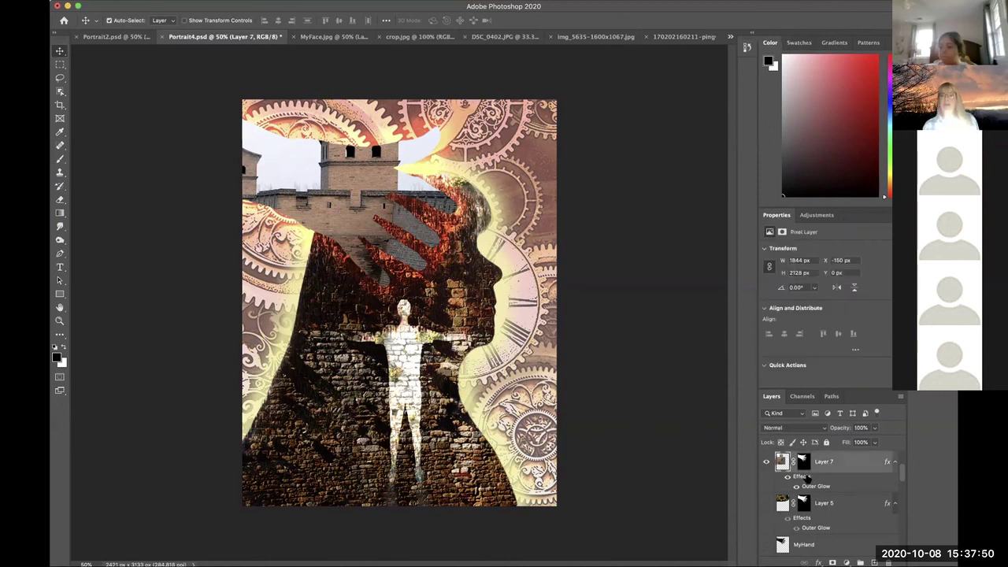
pyautogui.press('space')
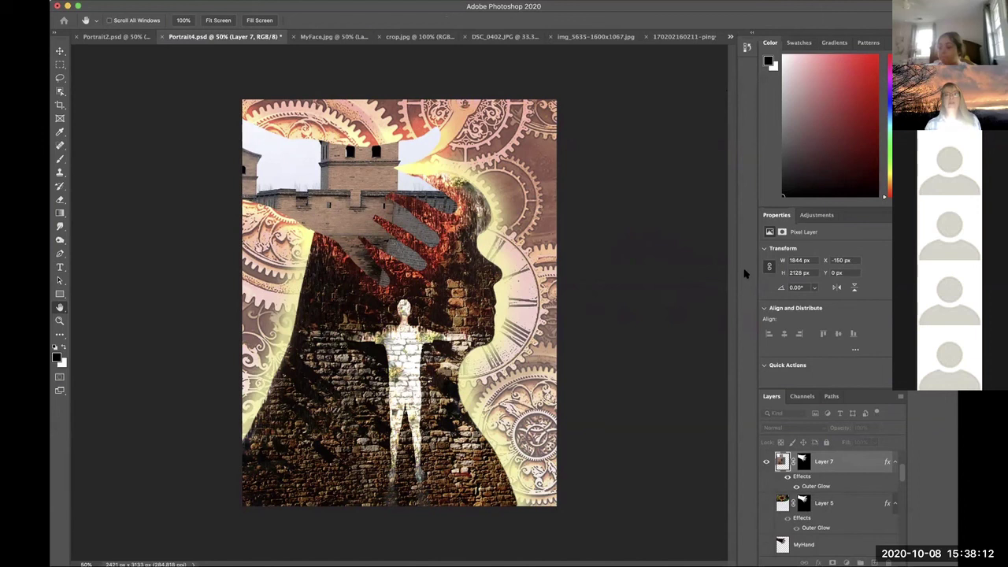
# Step back and forth through the erase-stroke history on Layer 7, including the top-left wall
pyautogui.press('super+z')
pyautogui.press('super+z')
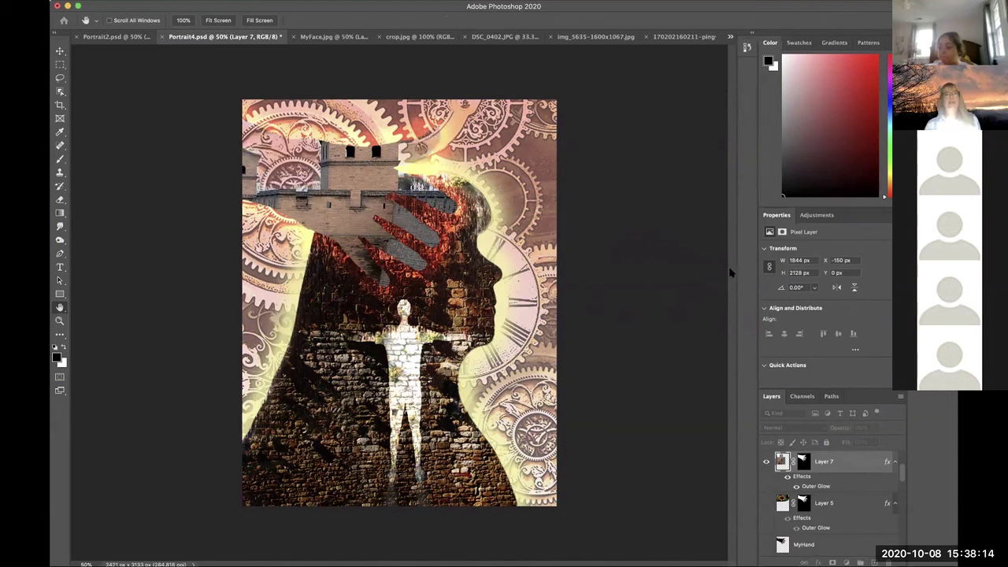
pyautogui.press('super+z')
pyautogui.press('super+z')
pyautogui.press('super+z')
pyautogui.press('super+z')
pyautogui.press('super+shift+z')
pyautogui.press('super+shift+z')
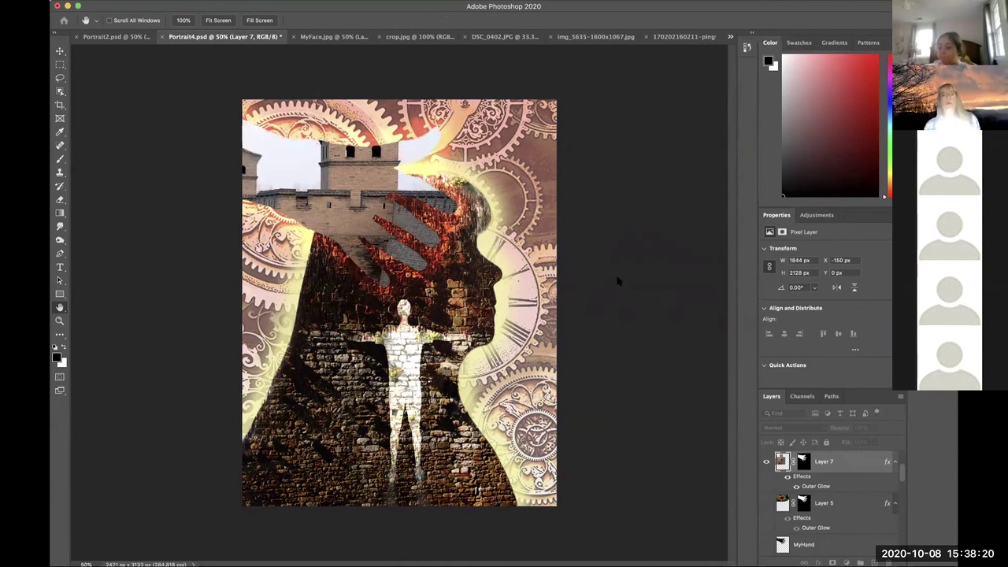
pyautogui.press('super+shift+z')
pyautogui.press('super+shift+z')
pyautogui.press('super+z')
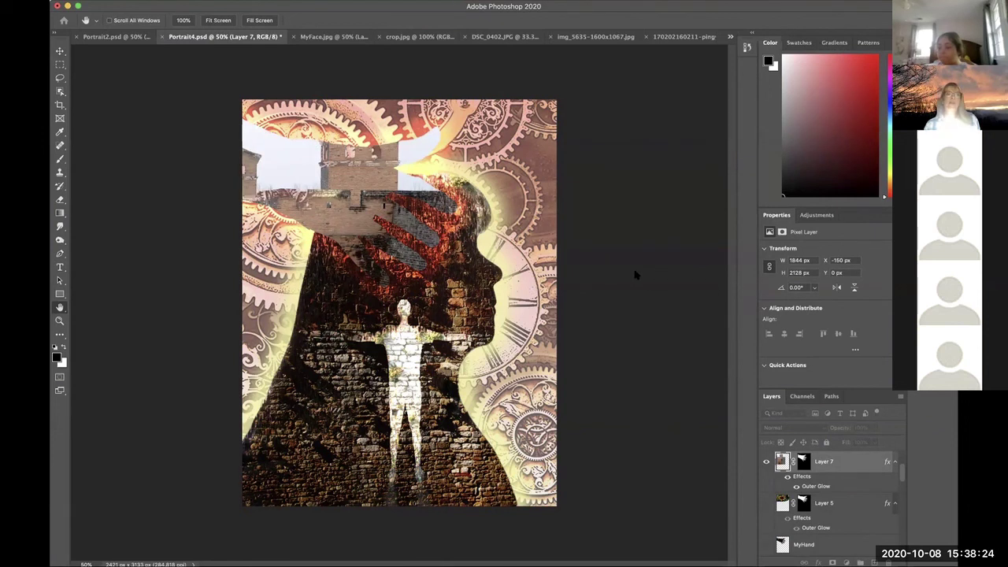
pyautogui.press('super+shift+z')
pyautogui.press('super+shift+z')
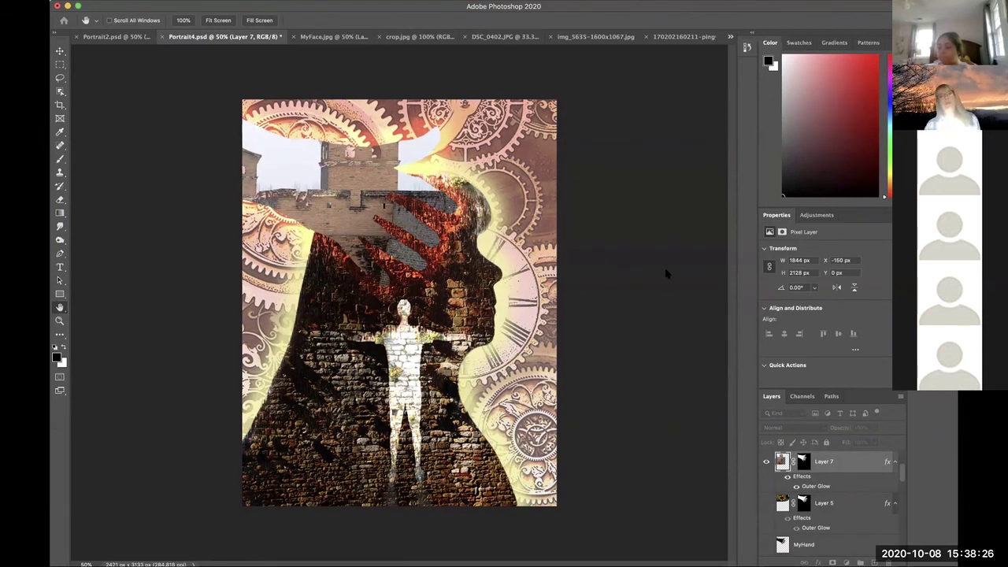
pyautogui.press('super+shift+z')
pyautogui.press('super+z')
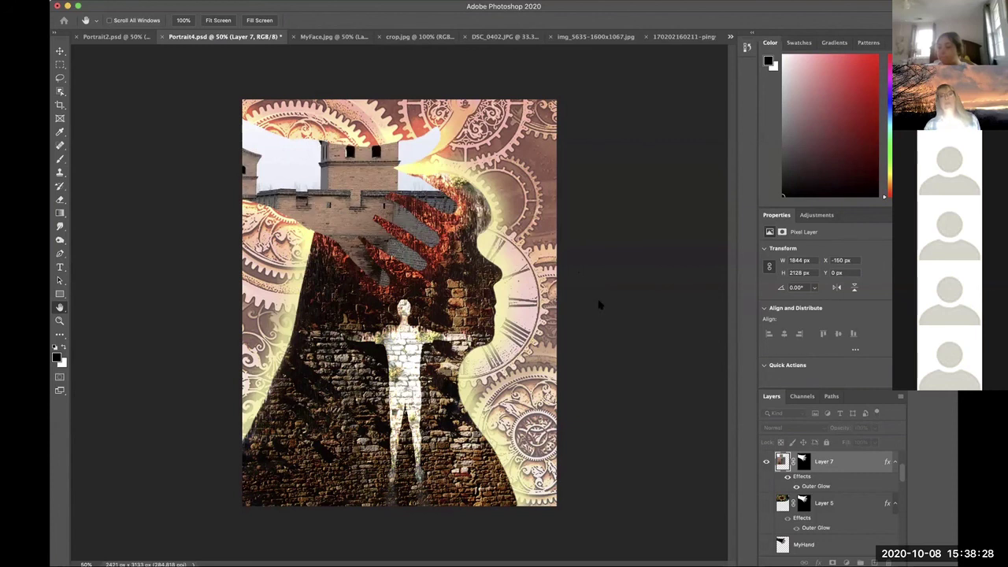
pyautogui.press('super+shift+z')
pyautogui.press('super+shift+z')
pyautogui.press('super+z')
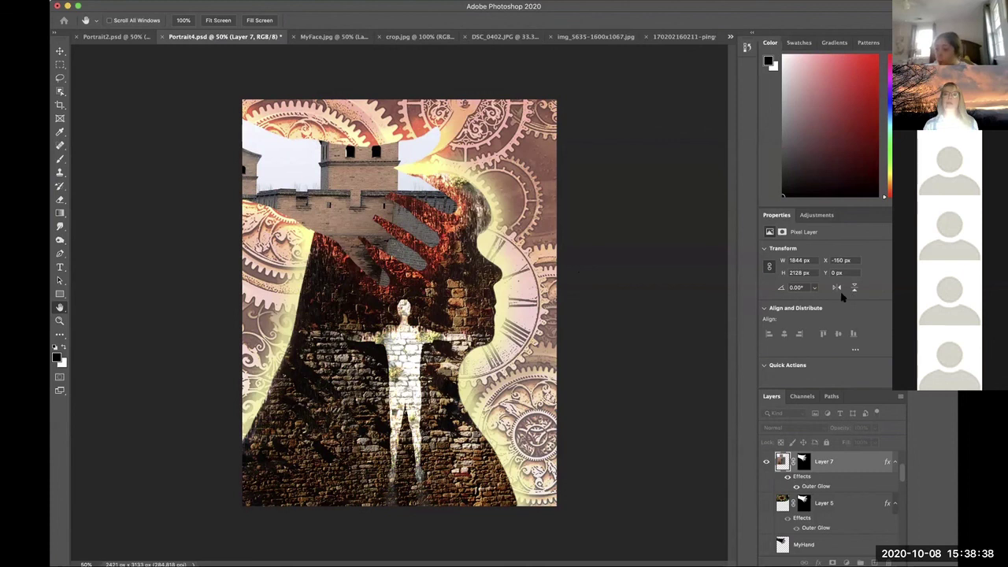
# Undo two more mask strokes so the gears cover the top-left sky and tower again
pyautogui.press('super+z')
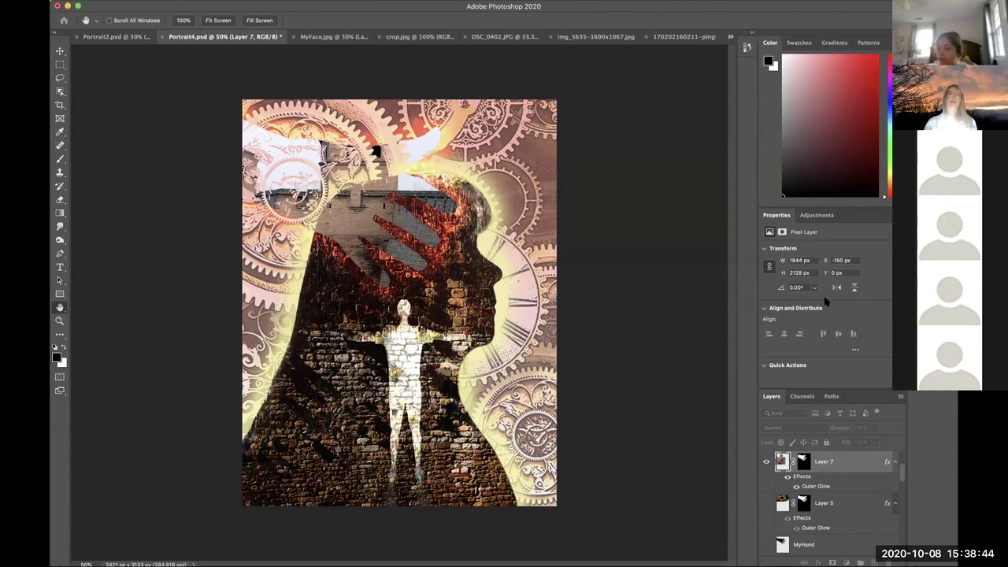
pyautogui.press('super+z')
pyautogui.press('super+z')
pyautogui.press('super+z')
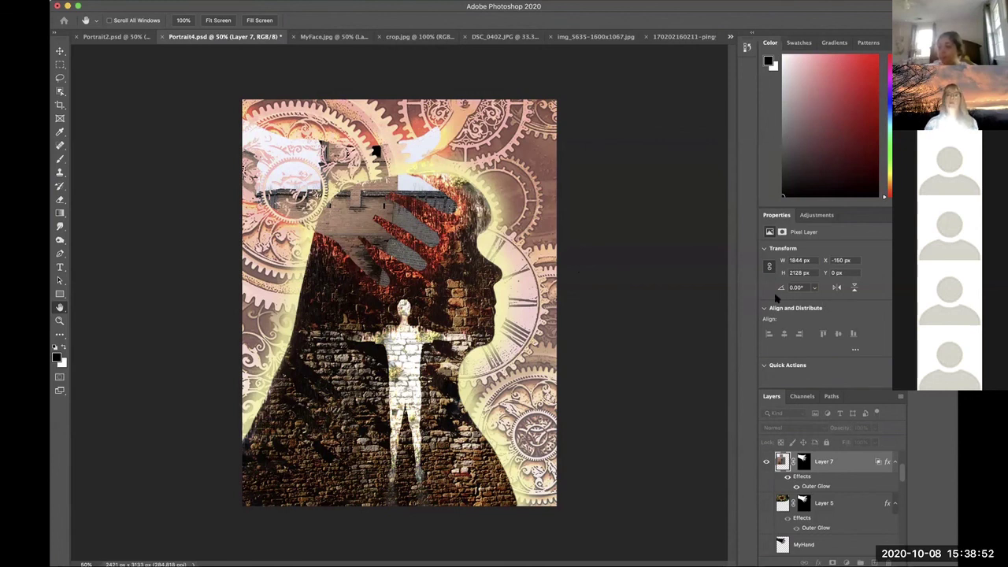
pyautogui.press('v')
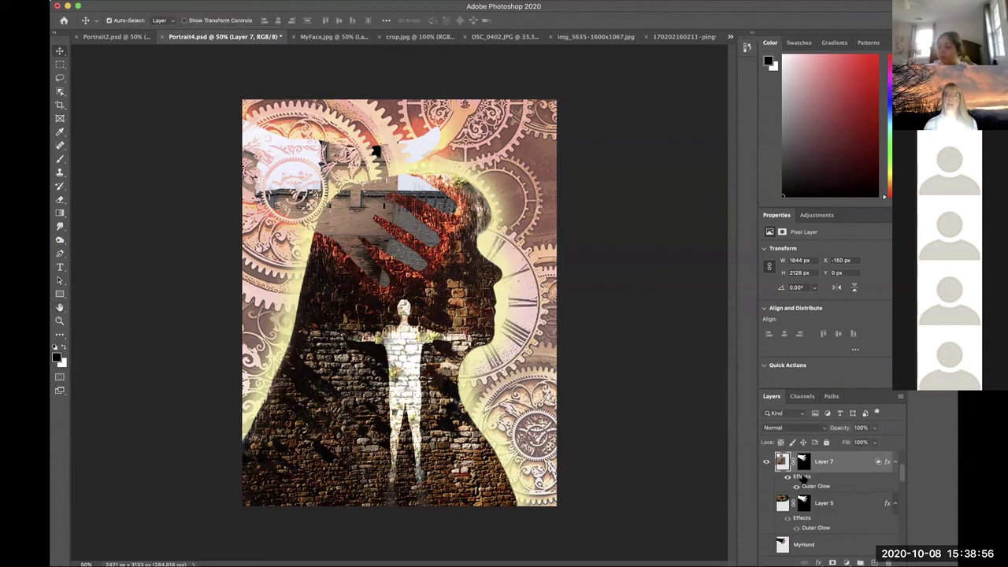
pyautogui.press('h')
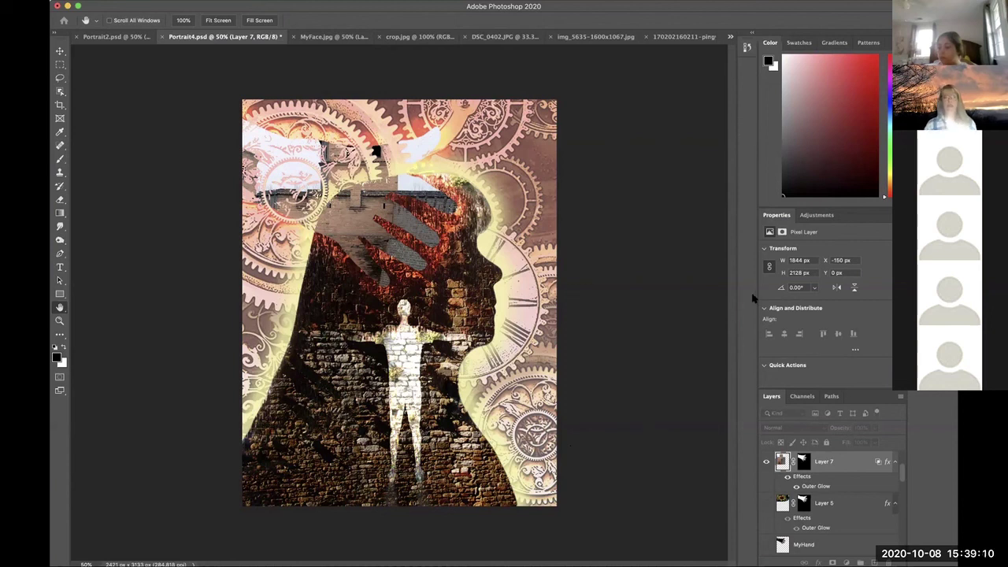
pyautogui.press('v')
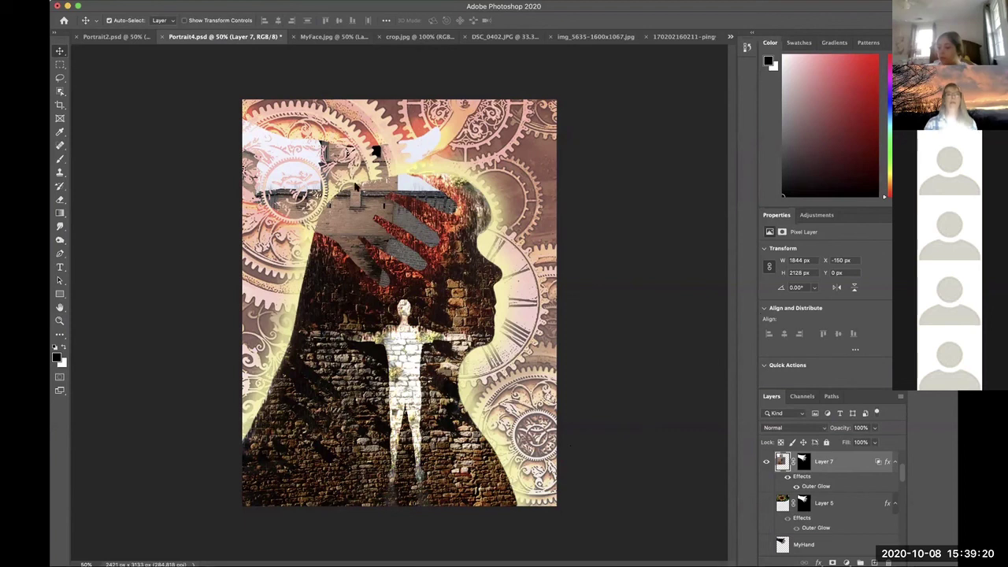
pyautogui.press('h')
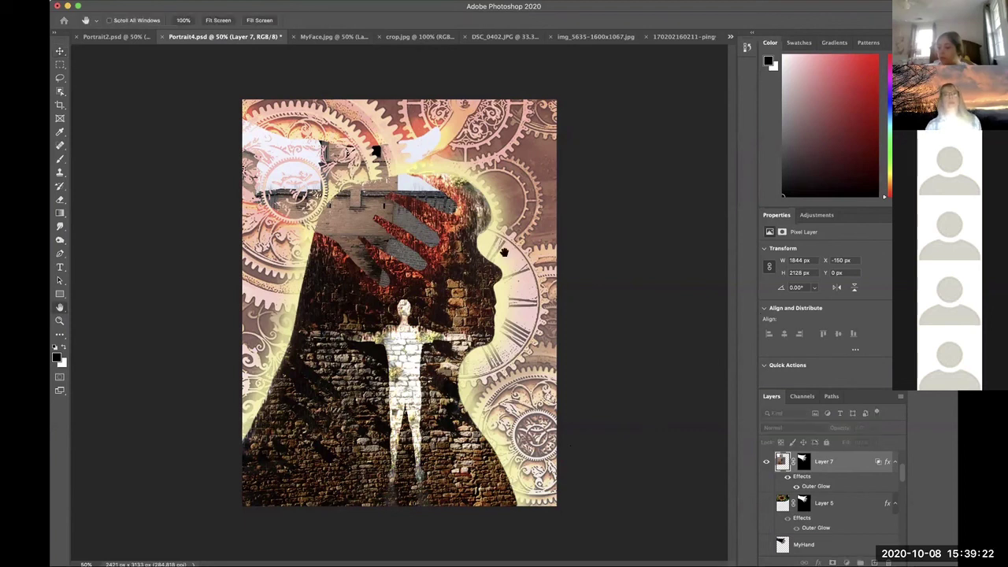
pyautogui.press('i')
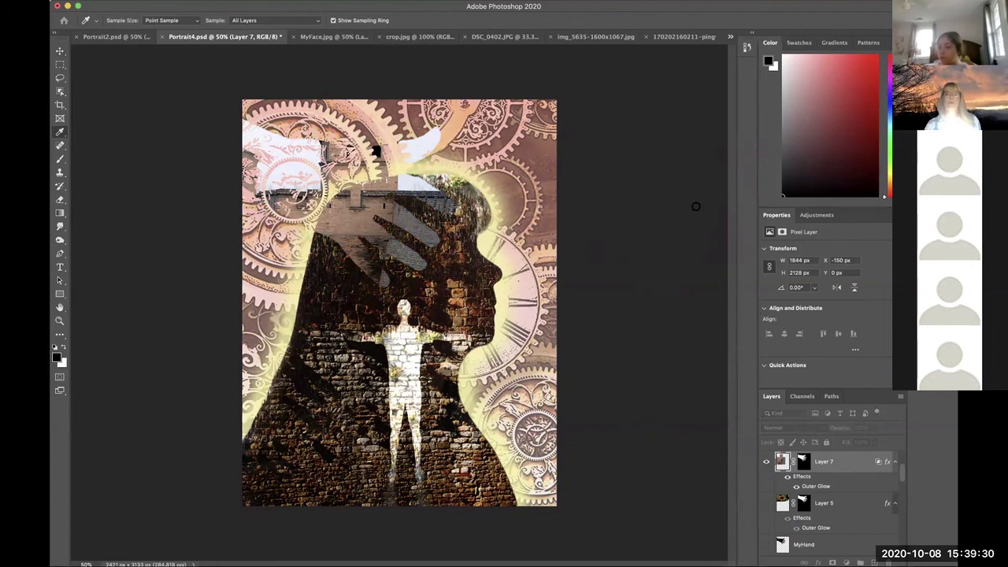
# Pan around the composite with the Hand tool, then return to the Move tool
pyautogui.press('h')
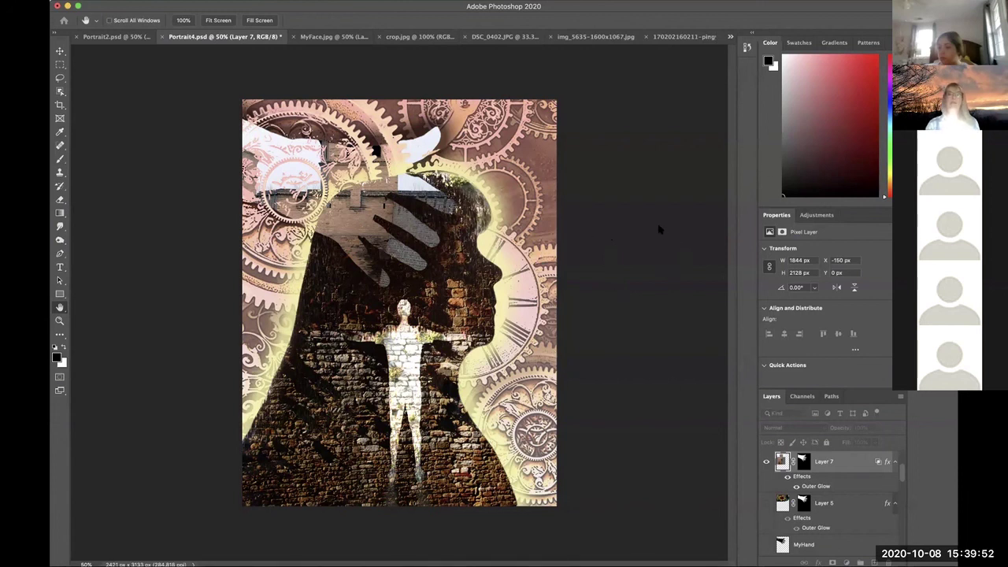
pyautogui.press('space')
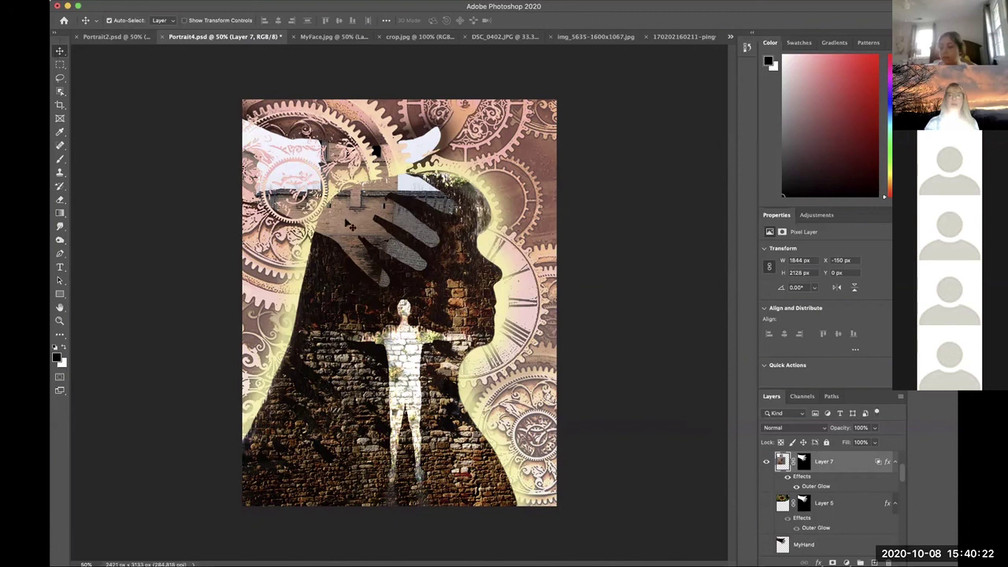
# Drag Layer 7 to X -50 px, Y 414 px so the tower sits inside the head
pyautogui.moveTo(350, 226)
pyautogui.mouseDown()
pyautogui.moveTo(312, 200)
pyautogui.moveTo(351, 223)
pyautogui.mouseUp()
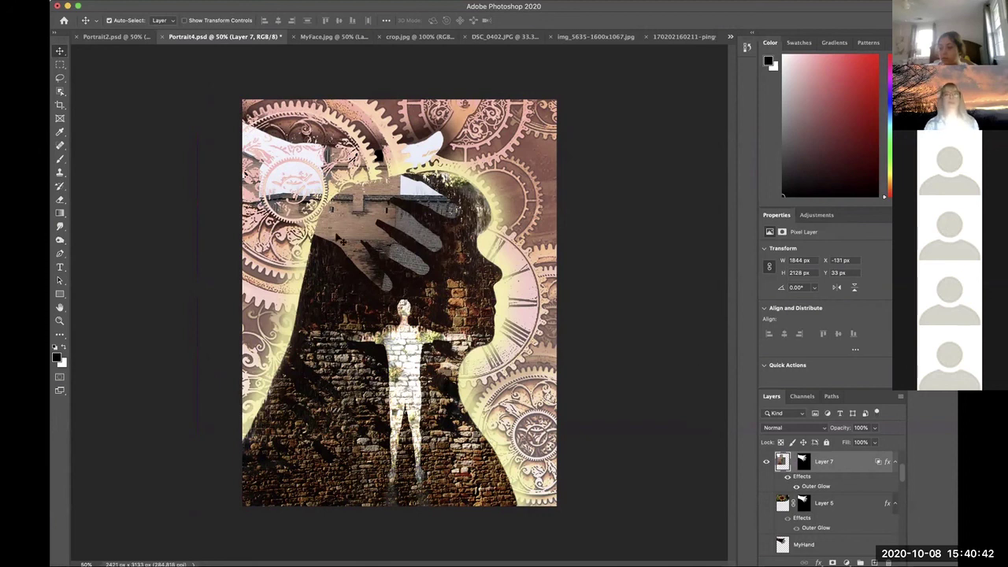
pyautogui.moveTo(353, 234); pyautogui.dragTo(375, 168)
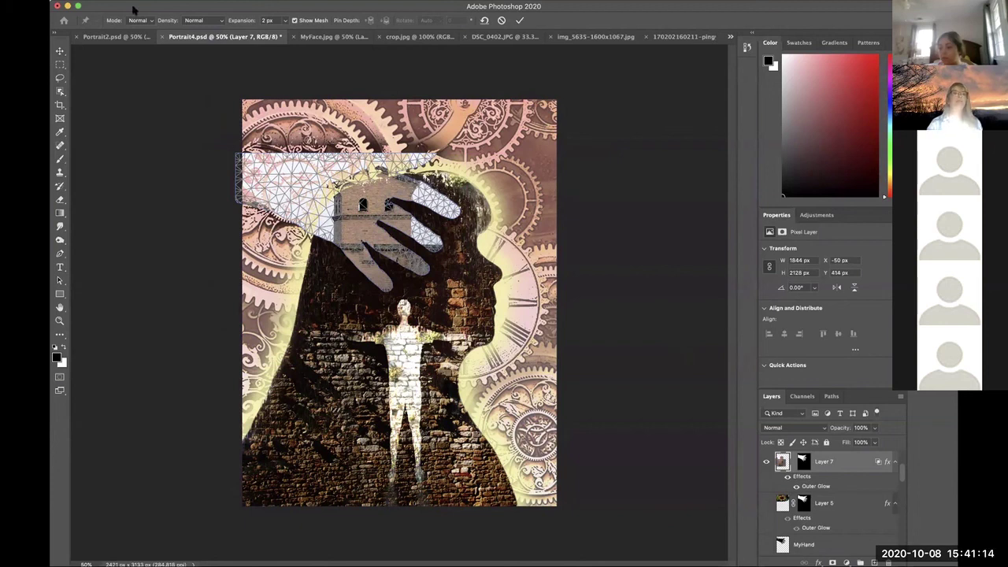
# Commit the Puppet Warp and scale Layer 7 up to about 111% with Free Transform
pyautogui.press('Return')
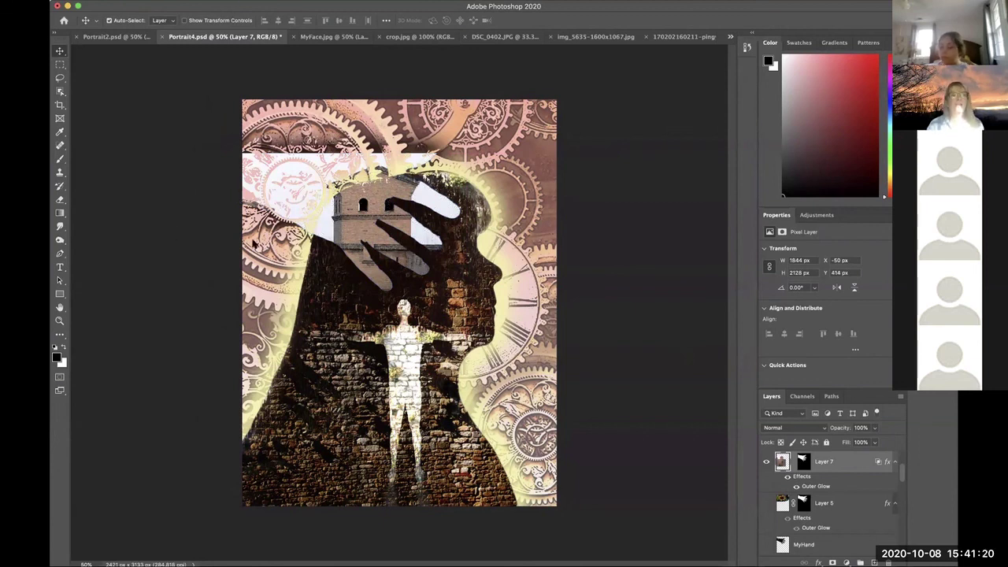
pyautogui.press('super+t')
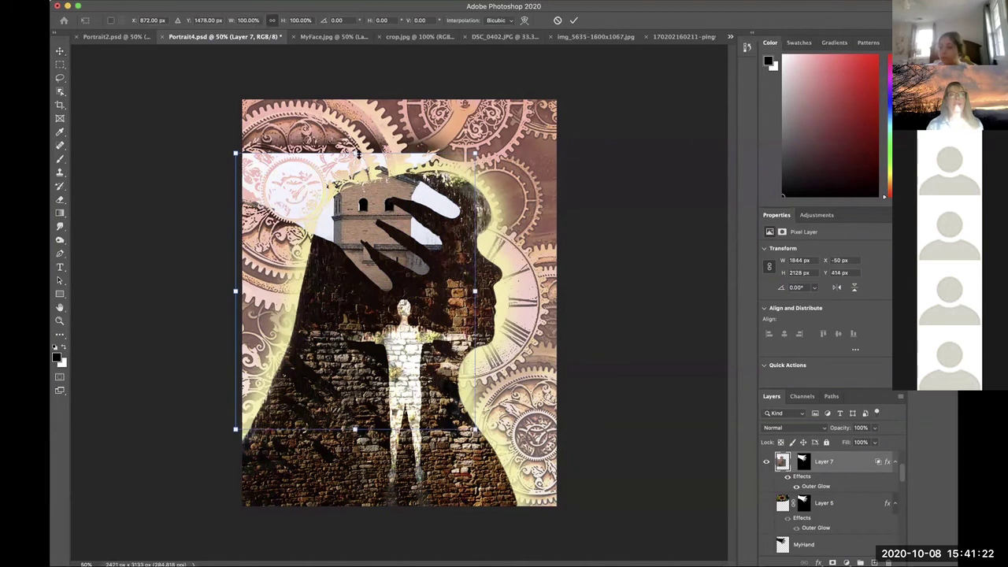
pyautogui.moveTo(355, 152); pyautogui.dragTo(352, 119)
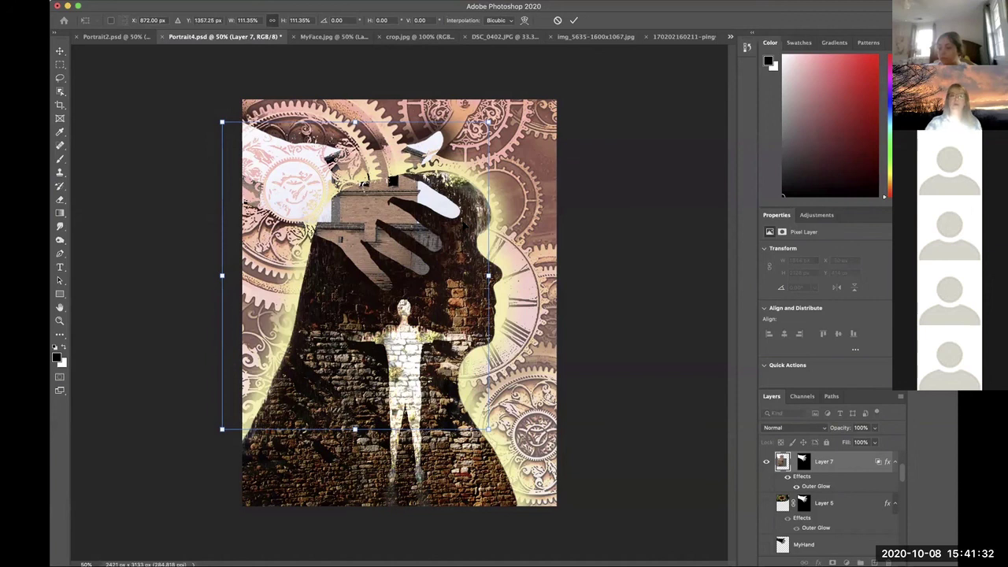
pyautogui.press('Return')
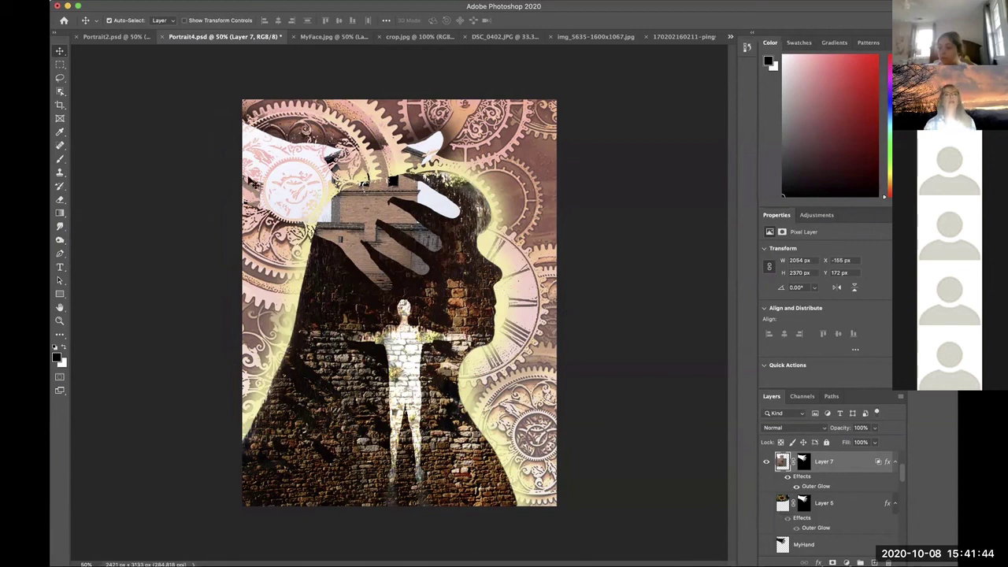
# Move Layer 7 so the tower tops the head, then widen it leftward to 2242 × 2586 px
pyautogui.moveTo(367, 211); pyautogui.dragTo(408, 212)
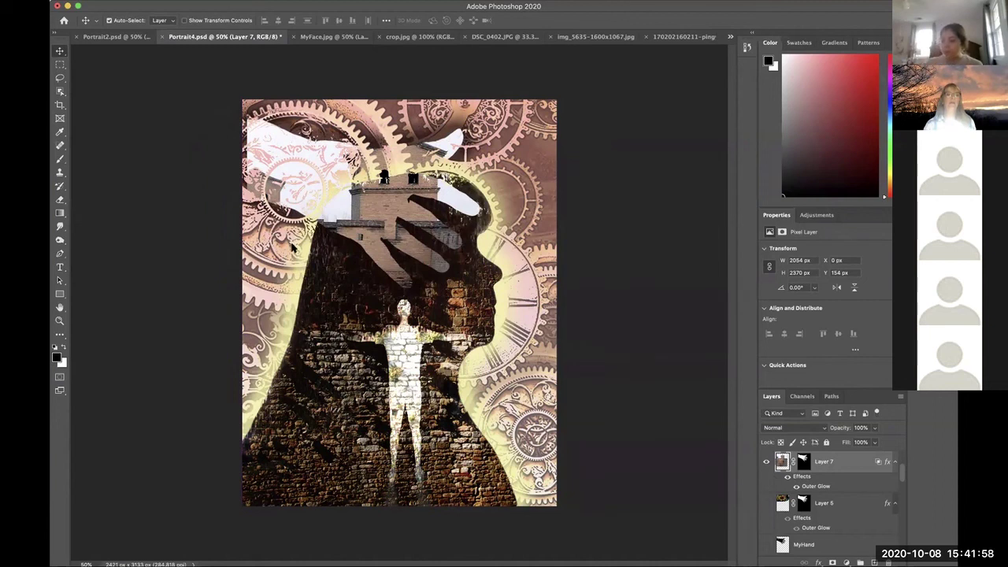
pyautogui.press('super+t')
pyautogui.moveTo(239, 158); pyautogui.dragTo(213, 166)
pyautogui.press('Return')
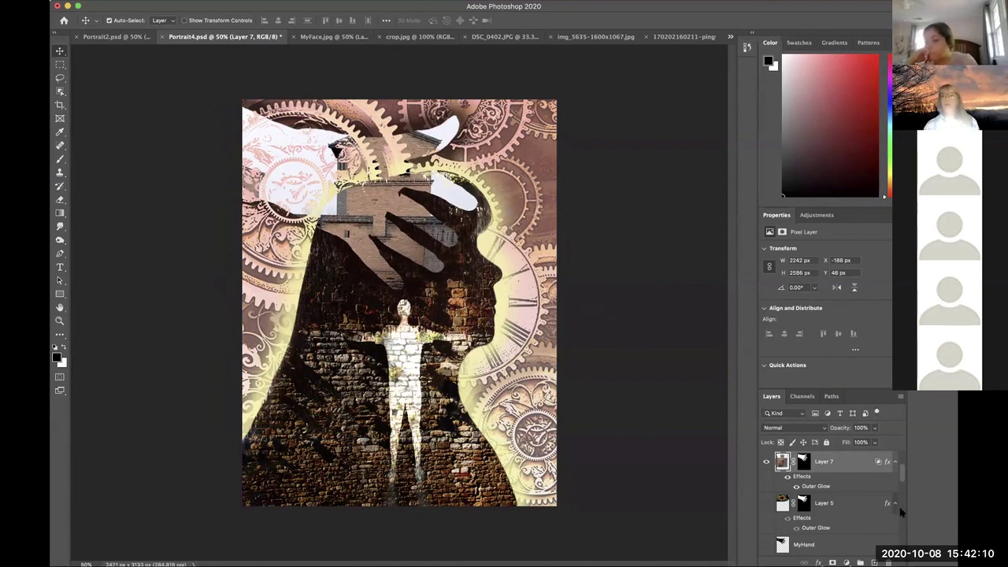
pyautogui.scroll(-6, 891, 484)
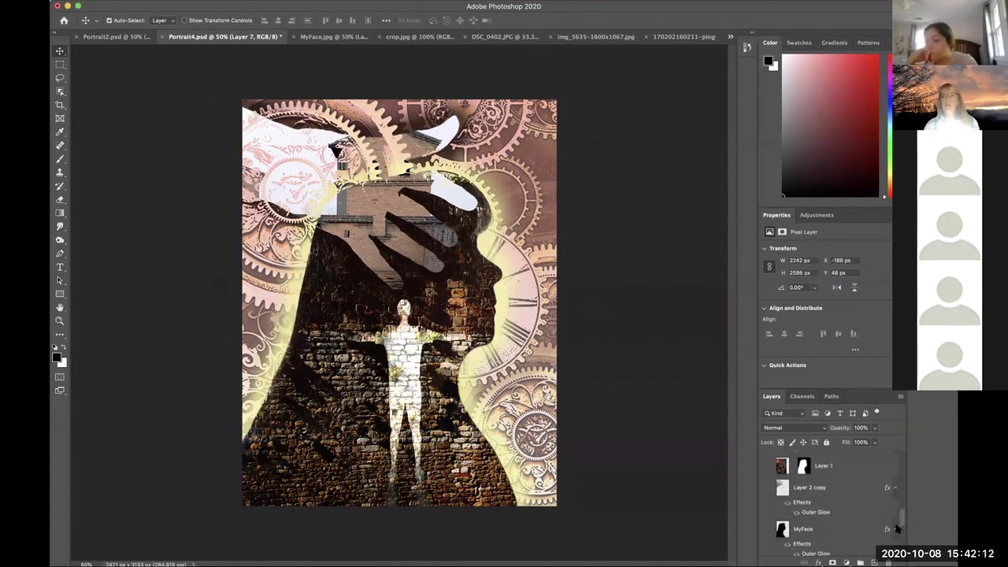
pyautogui.scroll(-3, 896, 532)
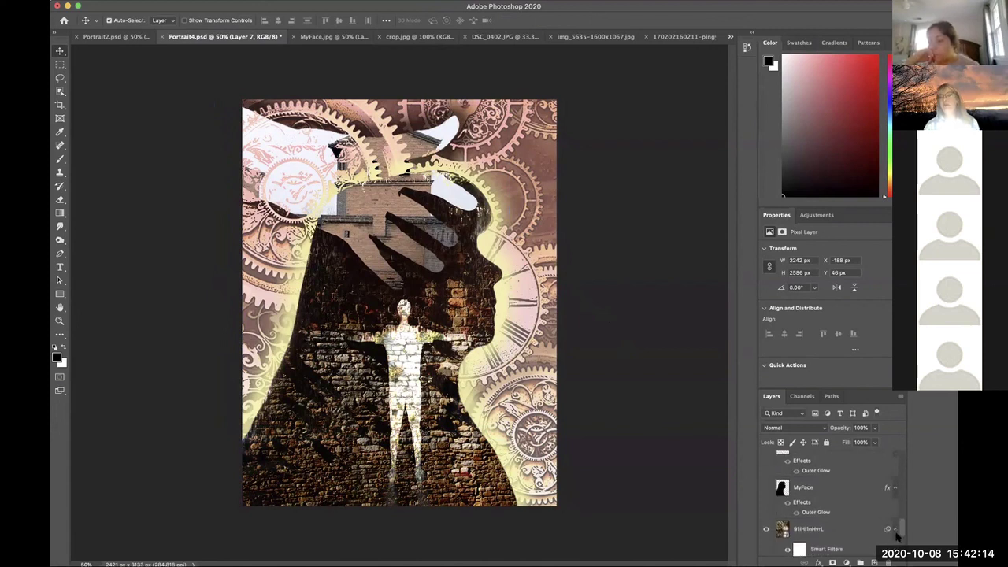
pyautogui.scroll(3, 896, 532)
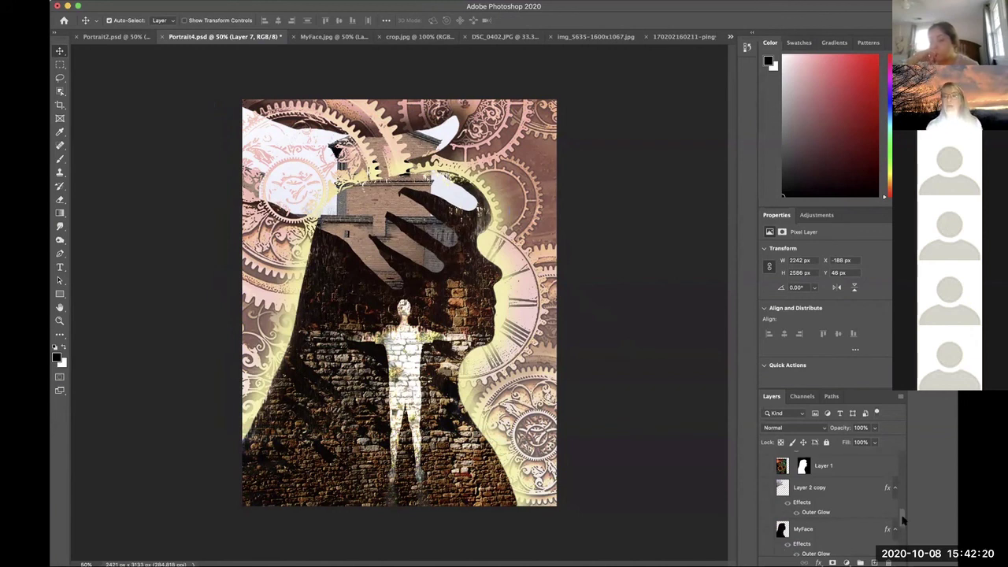
pyautogui.moveTo(903, 513); pyautogui.dragTo(901, 495)
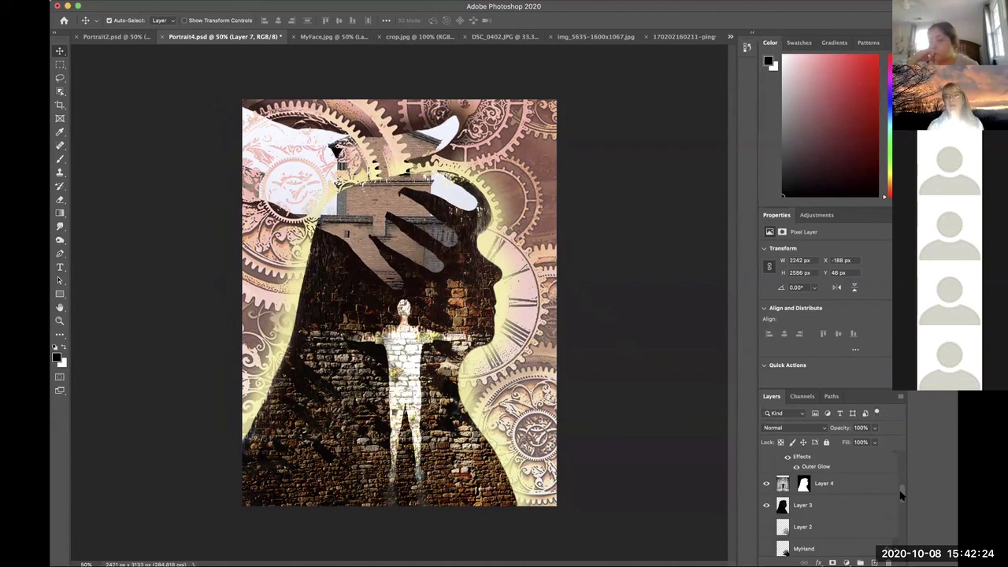
pyautogui.moveTo(902, 495); pyautogui.dragTo(901, 477)
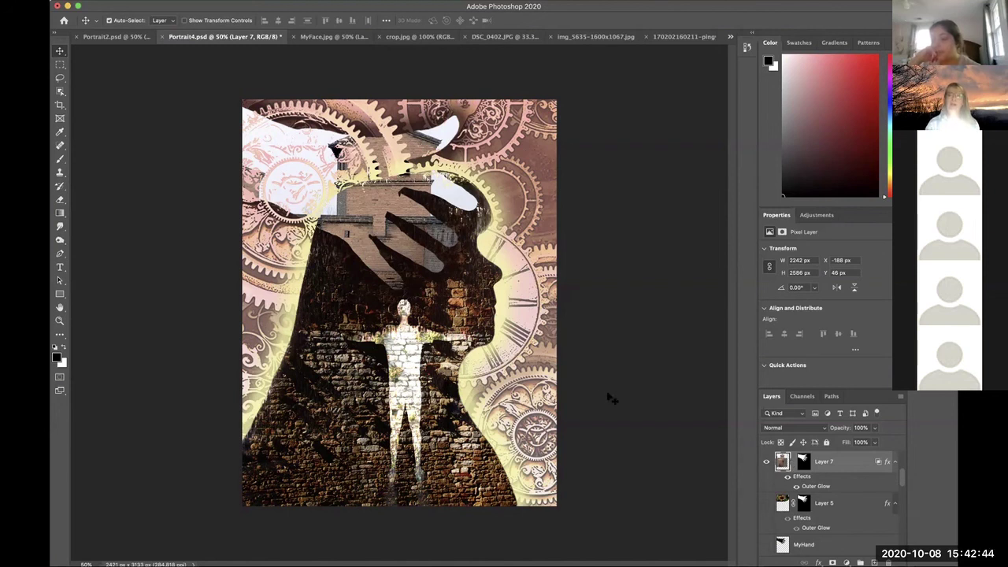
# Shift the Layer 7 wall image further left to X -370 px, Y 39 px
pyautogui.moveTo(380, 197); pyautogui.dragTo(356, 197)
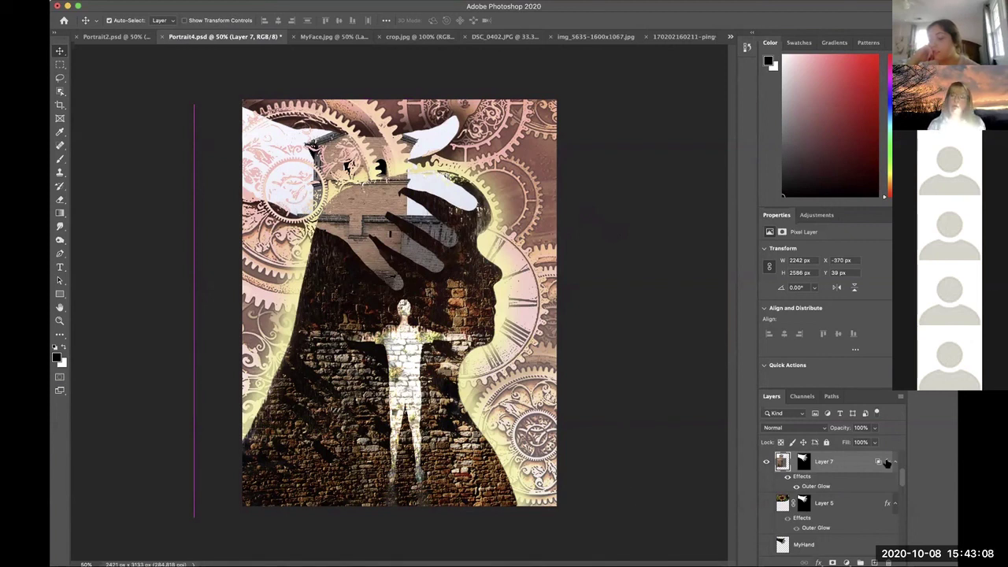
pyautogui.scroll(2, 900, 473)
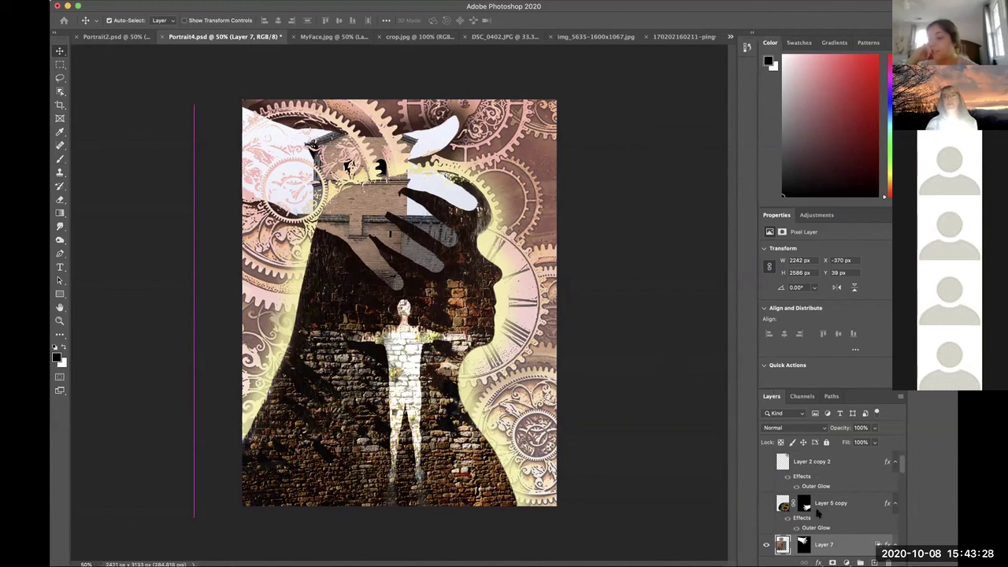
# Save Portrait4.psd and flatten the composite into one Background layer
pyautogui.press('super+s')
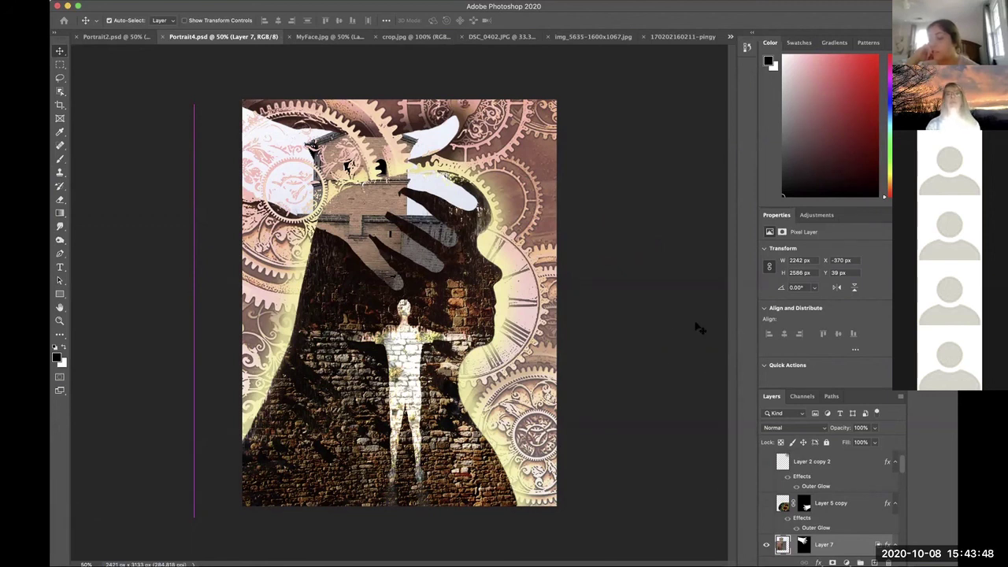
pyautogui.press('F12')
pyautogui.press('h')
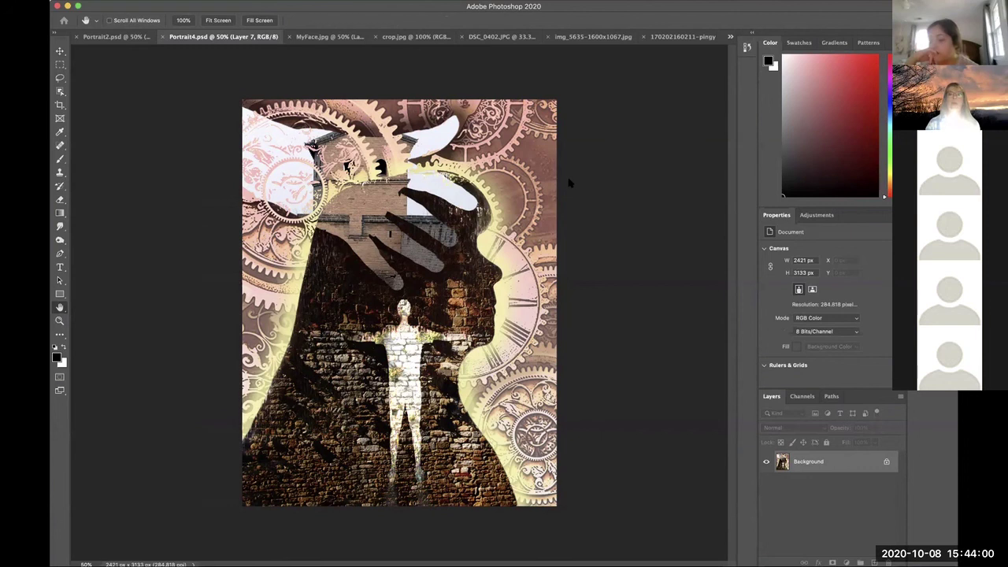
# Restore Portrait4's separate layers and switch over to the Portrait3.psd document
pyautogui.hotkey('ctrl', 's')
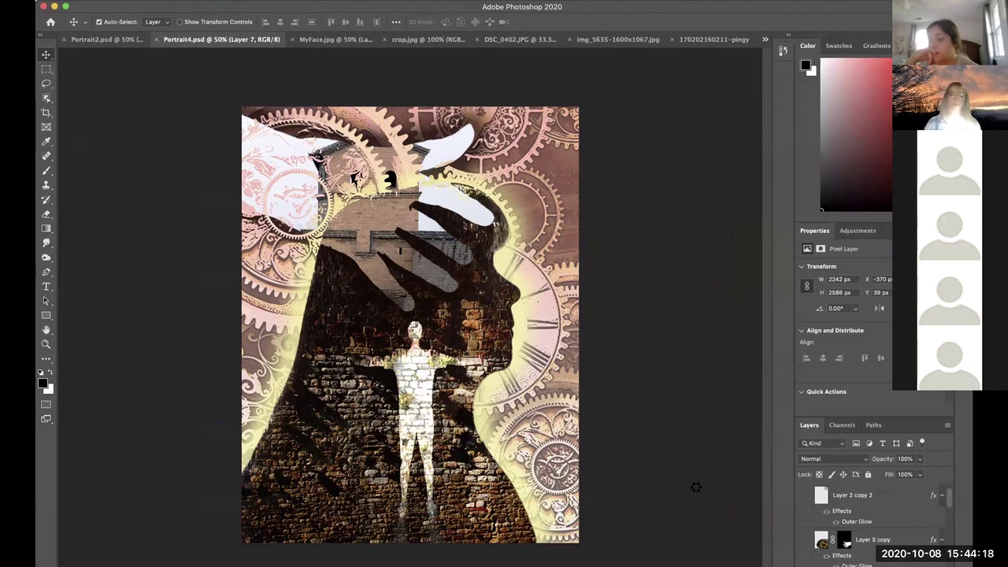
pyautogui.hotkey('ctrl', 'shift', 'Tab')
pyautogui.hotkey('ctrl', 'shift', 'Tab')
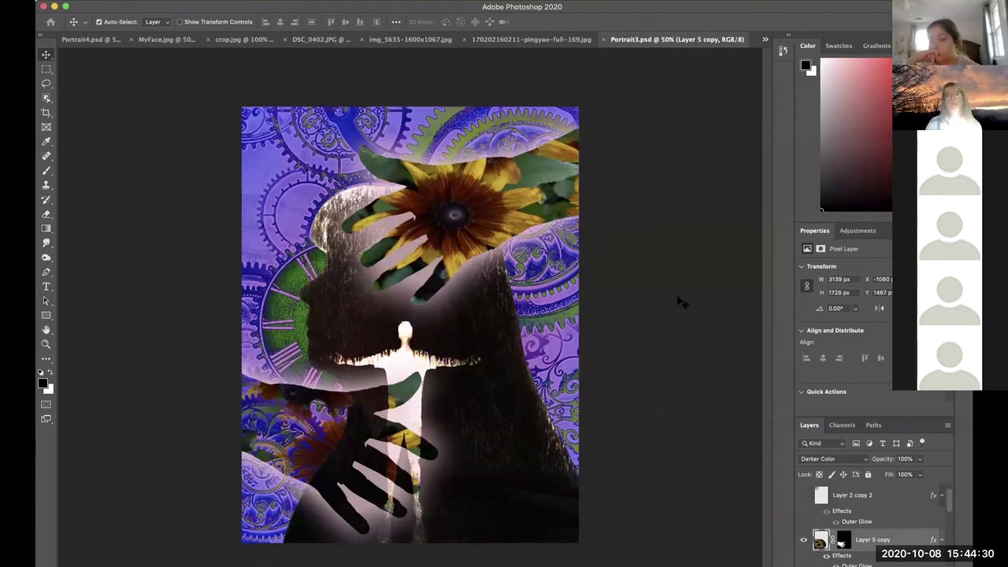
# Flatten Portrait3, undo it to keep the layers, and return to Portrait4.psd
pyautogui.press('super+shift+e')
pyautogui.press('h')
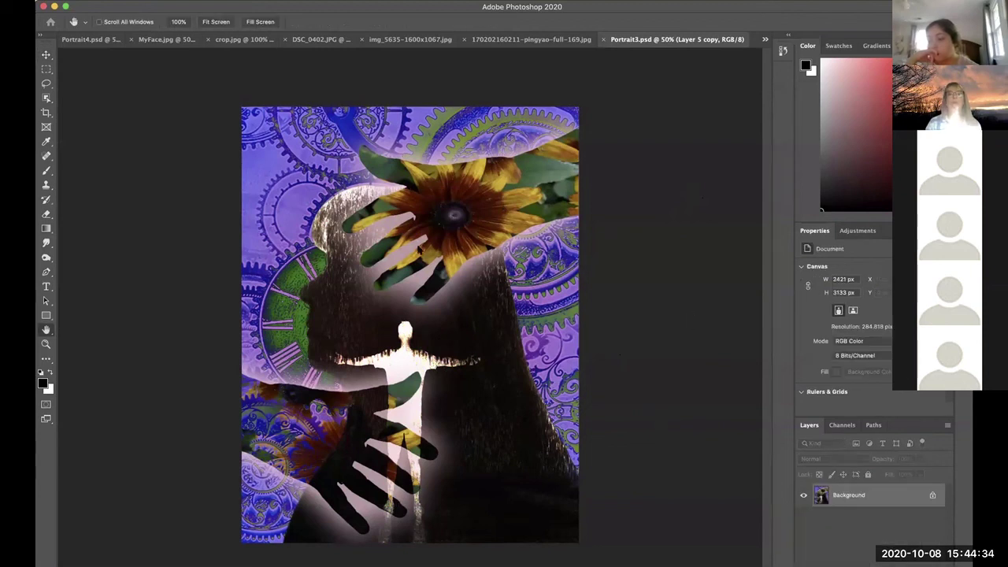
pyautogui.press('super+z')
pyautogui.press('v')
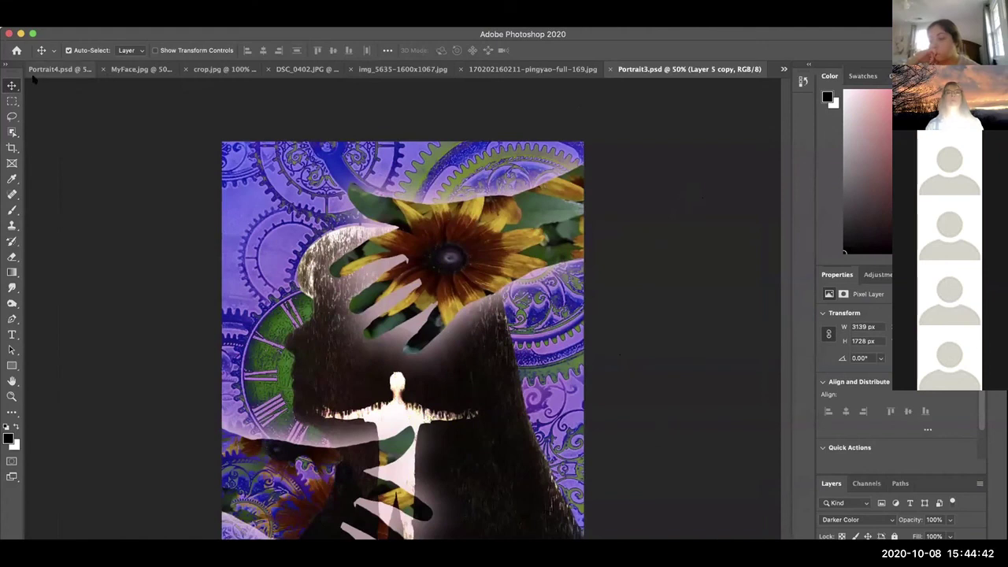
pyautogui.click(659, 75)
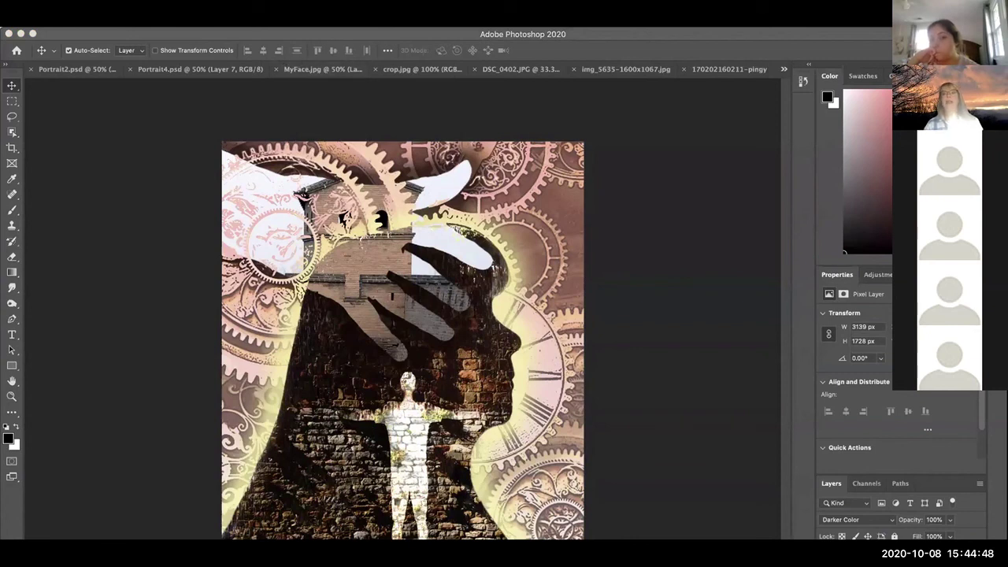
# Maximize the Photoshop window so Portrait4 fills the screen
pyautogui.doubleClick(441, 33)
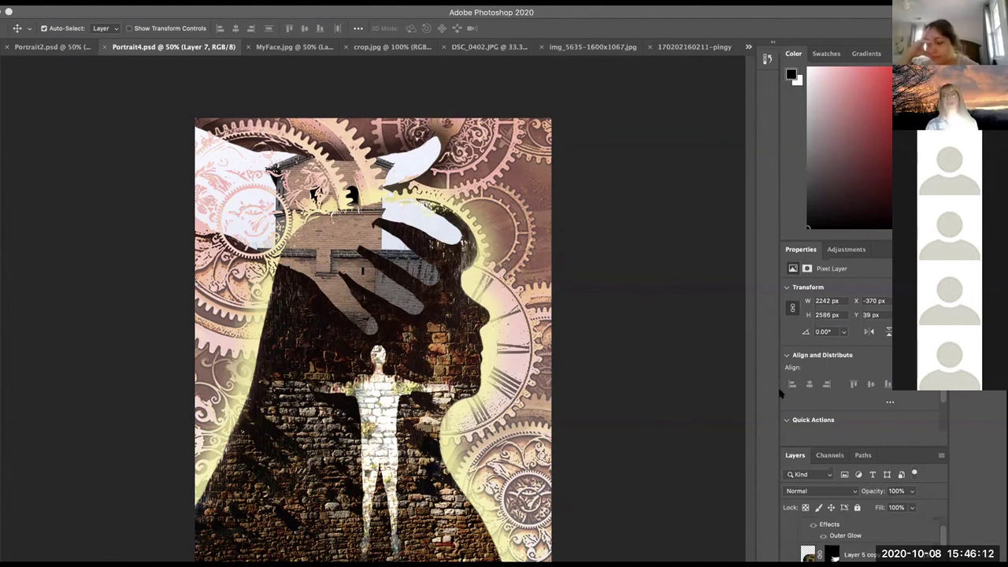
# Select Layer 5, reselect Layer 7, then maximize the Photoshop window for more canvas
pyautogui.hotkey('alt', '[')
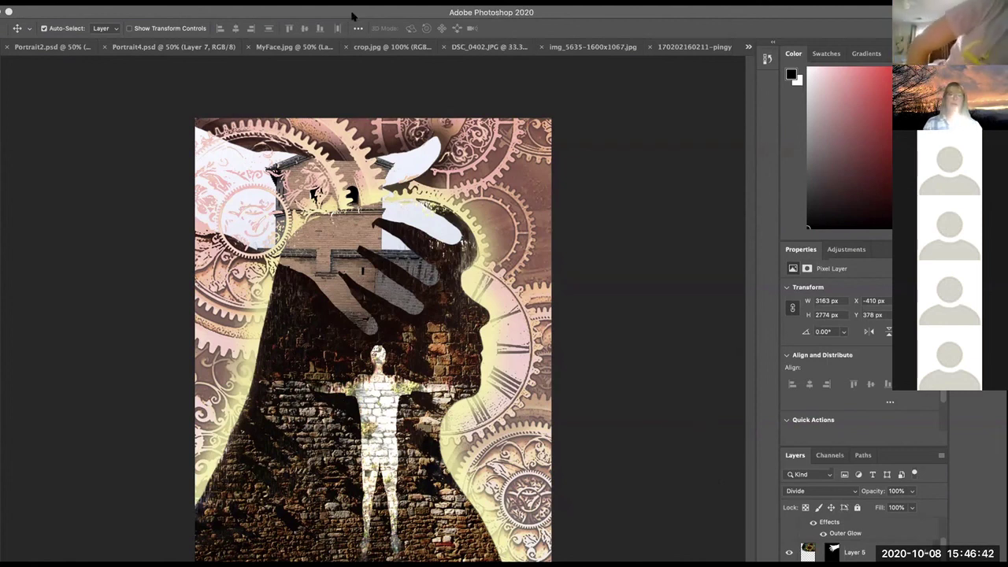
pyautogui.hotkey('ctrl', 'Tab')
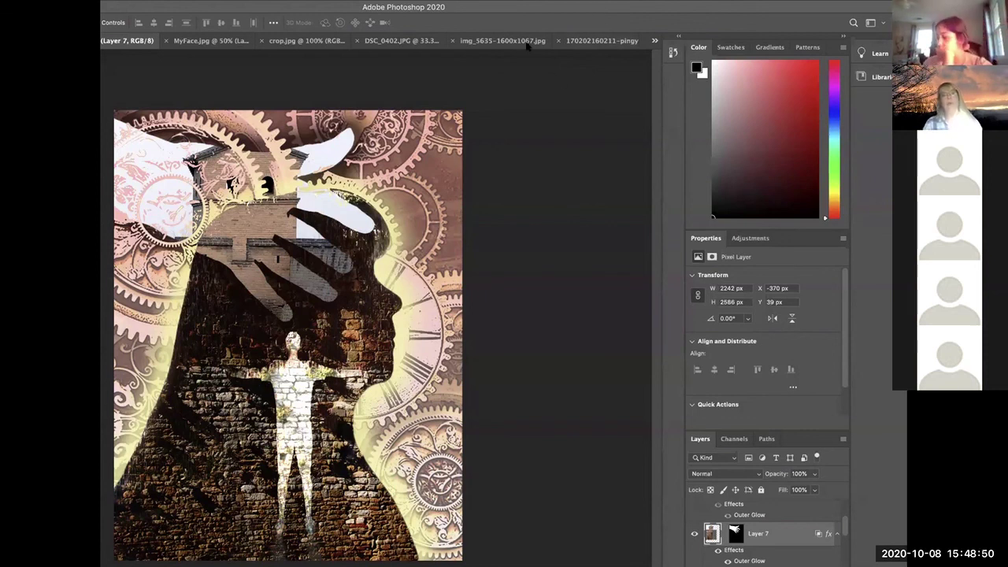
pyautogui.doubleClick(569, 6)
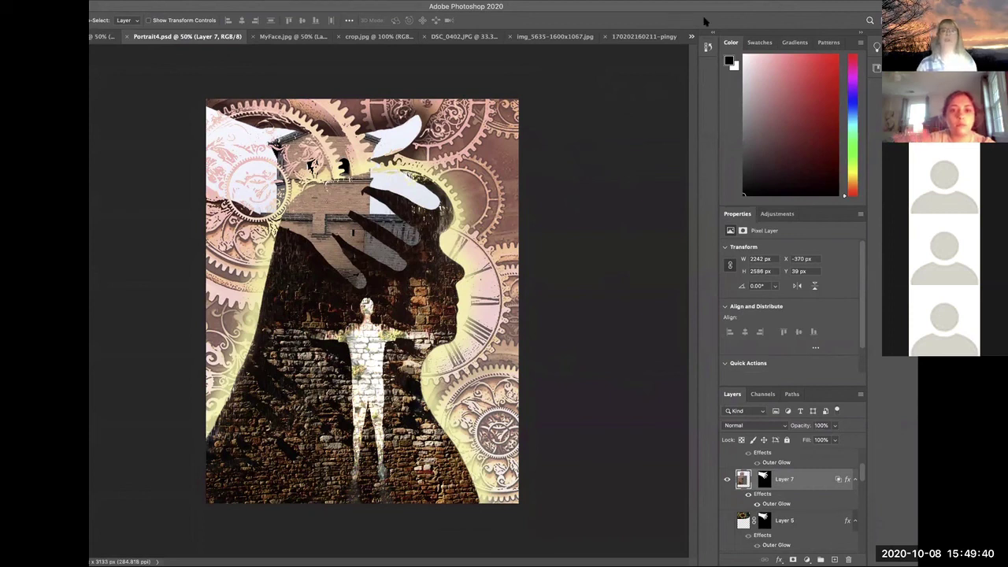
pyautogui.moveTo(720, 9); pyautogui.dragTo(725, 9)
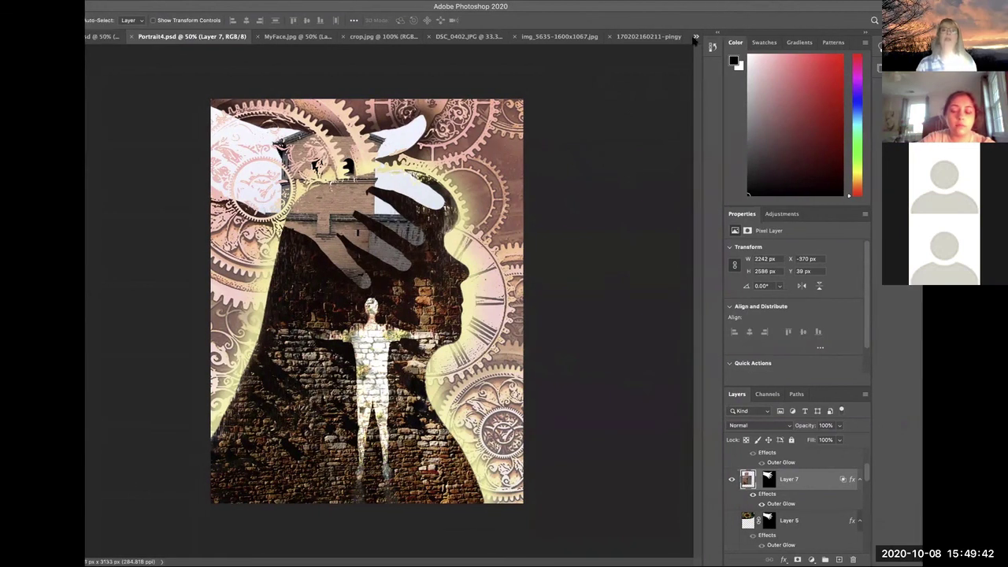